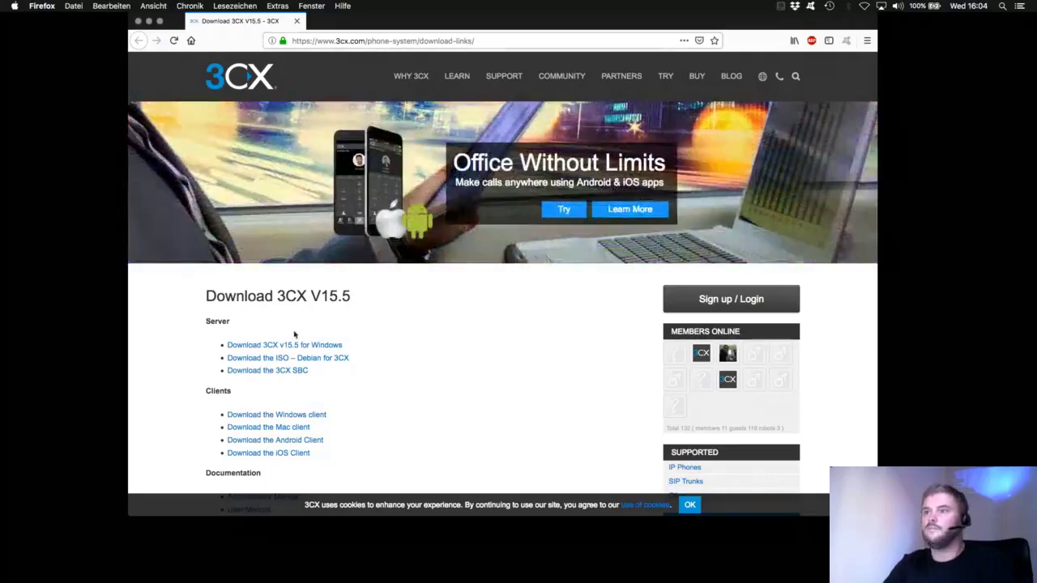
Step: Scroll through the 3CX download links in Firefox to review them
{"action": "scroll", "coordinate": [283, 374], "scroll_direction": "down", "scroll_amount": 1}
{"action": "scroll", "coordinate": [285, 375], "scroll_direction": "down", "scroll_amount": 3}
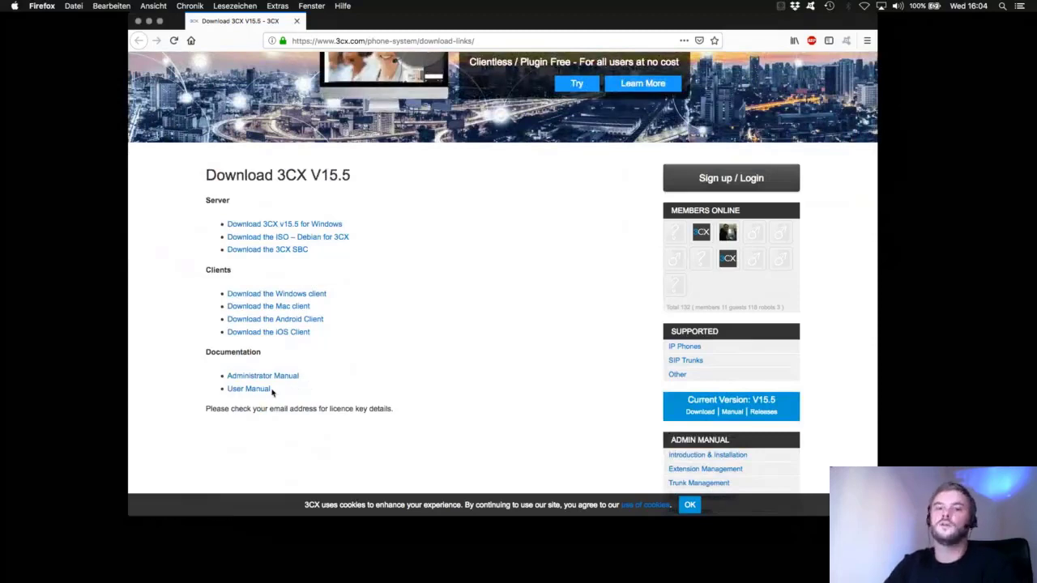
{"action": "scroll", "coordinate": [272, 392], "scroll_direction": "up", "scroll_amount": 1}
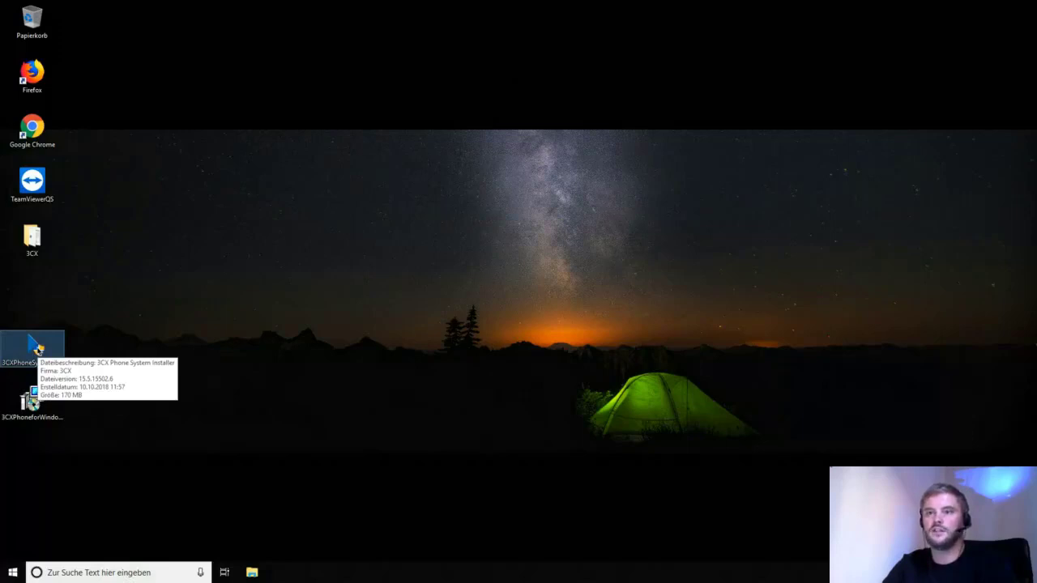
Step: Launch the 3CXPhoneSystem155 installer from the desktop
{"action": "double_click", "coordinate": [36, 347]}
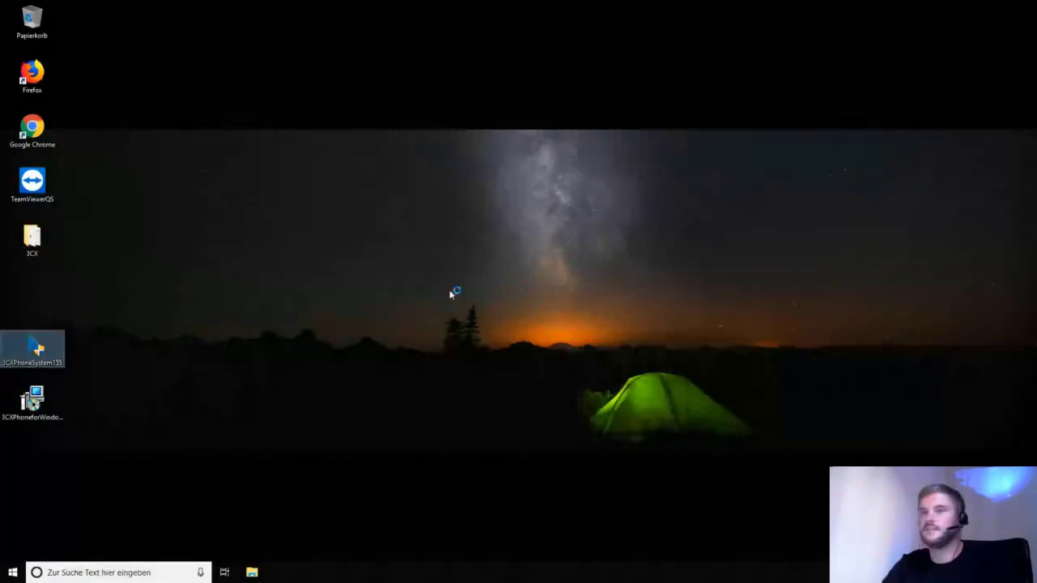
{"action": "left_click", "coordinate": [205, 273]}
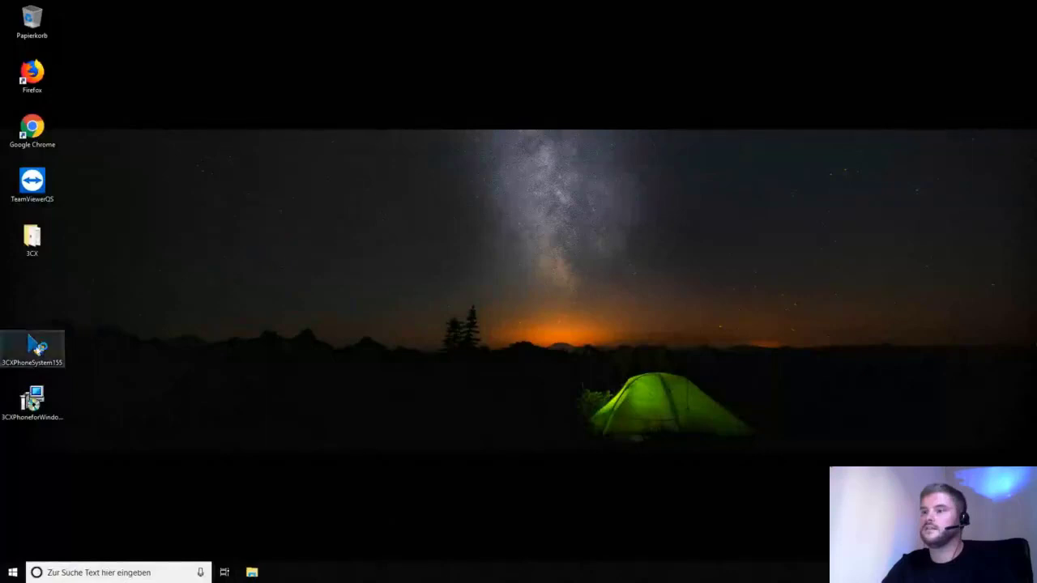
Step: Check the running processes and CPU load in Task Manager, then close it
{"action": "right_click", "coordinate": [377, 580]}
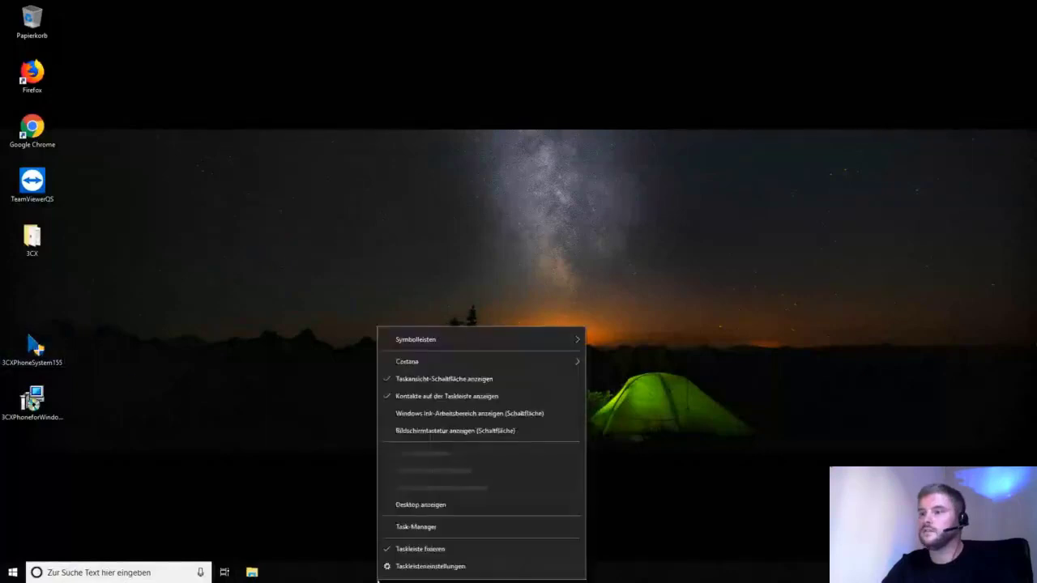
{"action": "left_click", "coordinate": [409, 526]}
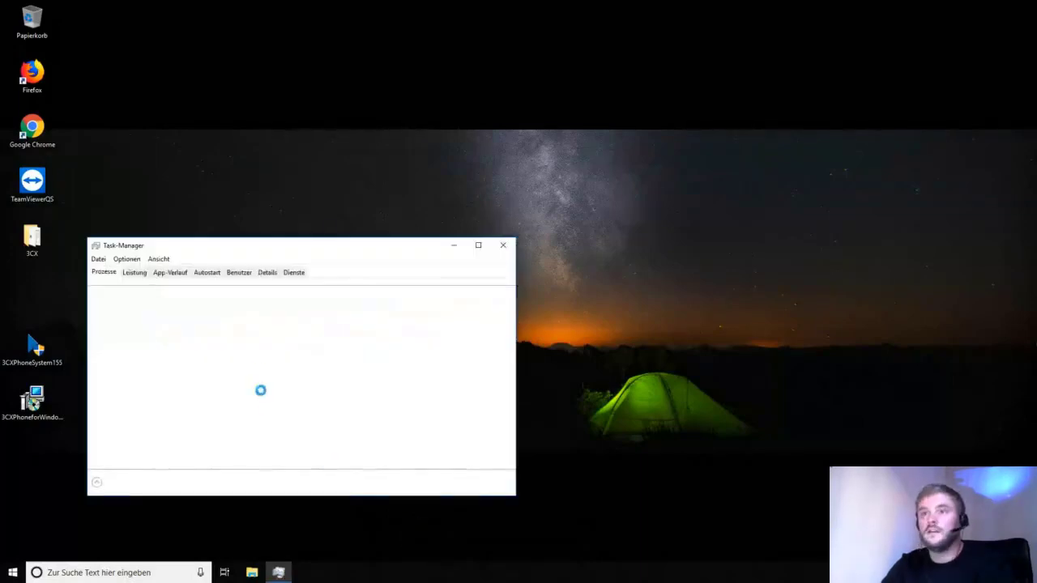
{"action": "left_click_drag", "start_coordinate": [254, 247], "coordinate": [412, 163]}
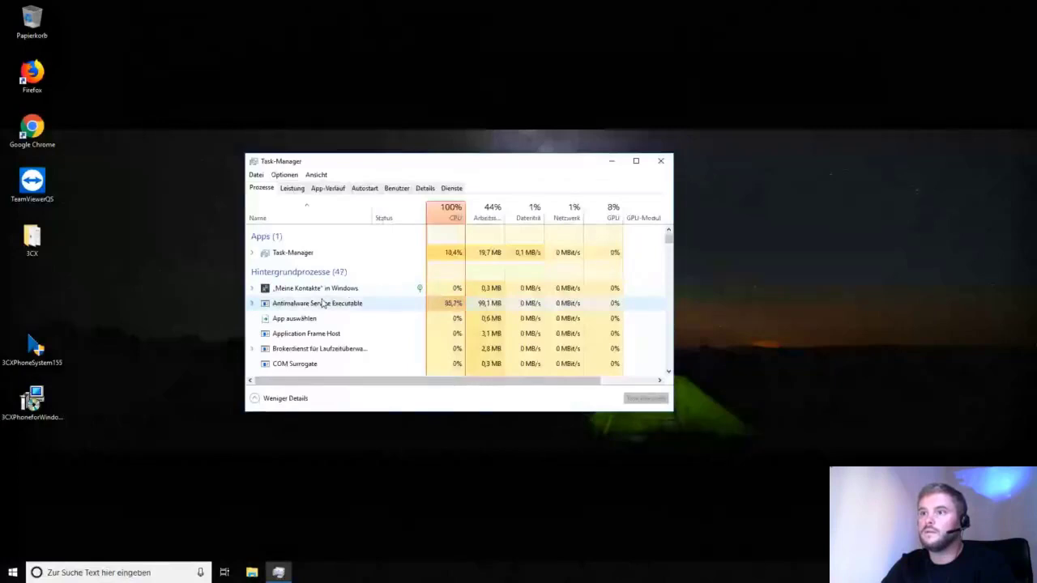
{"action": "scroll", "coordinate": [323, 302], "scroll_direction": "down", "scroll_amount": 1}
{"action": "scroll", "coordinate": [323, 302], "scroll_direction": "down", "scroll_amount": 2}
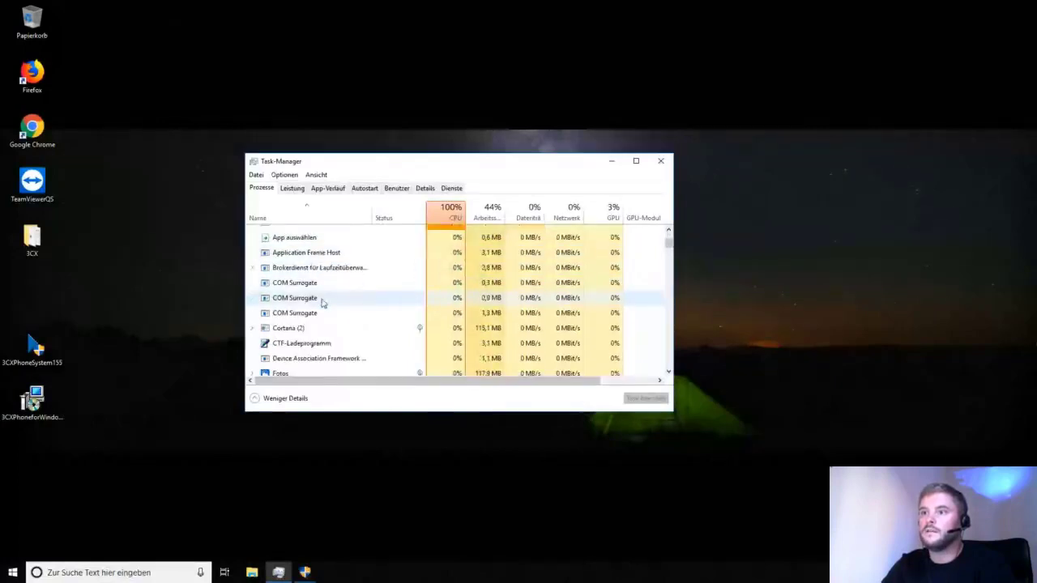
{"action": "left_click", "coordinate": [661, 160]}
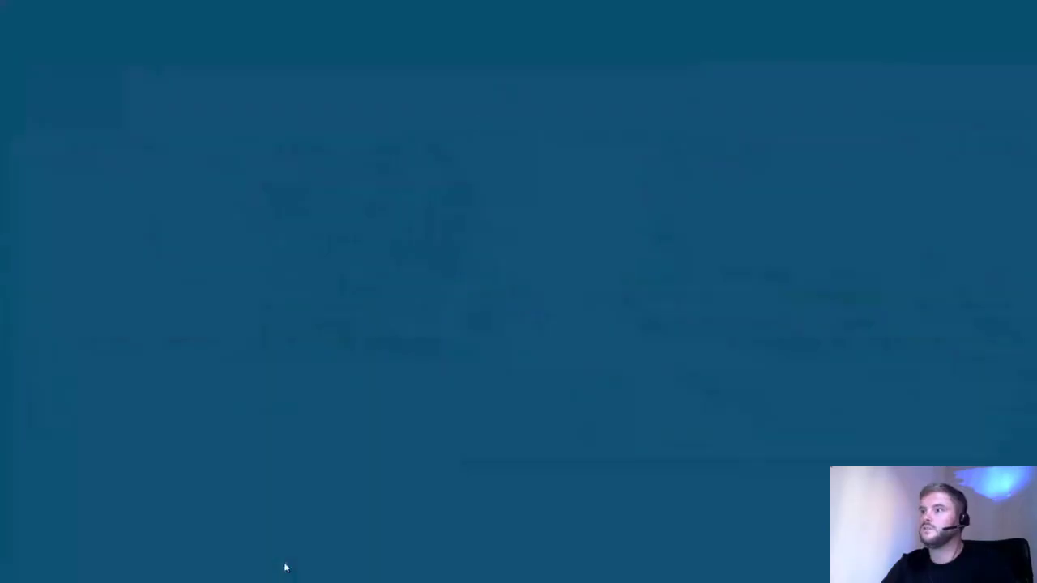
Step: Allow the installer via UAC and accept the 3CX V15.5 License Agreement
{"action": "left_click", "coordinate": [447, 369]}
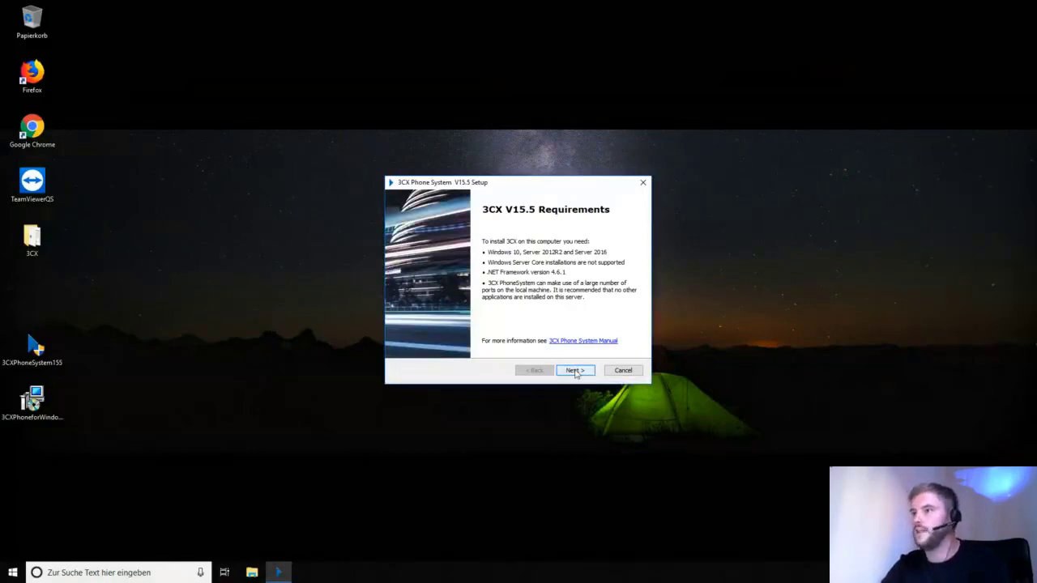
{"action": "left_click", "coordinate": [575, 371]}
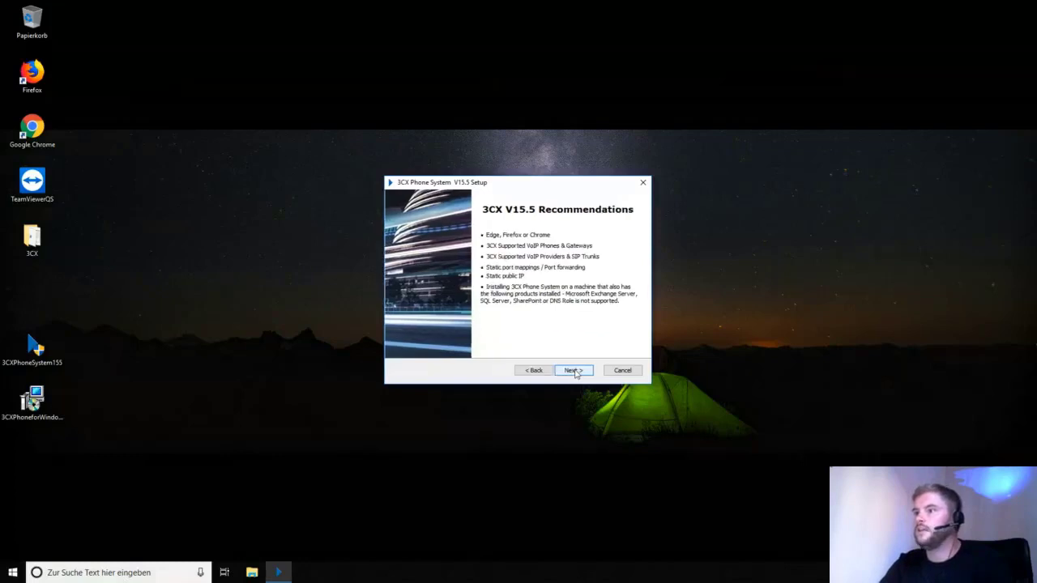
{"action": "left_click", "coordinate": [575, 371]}
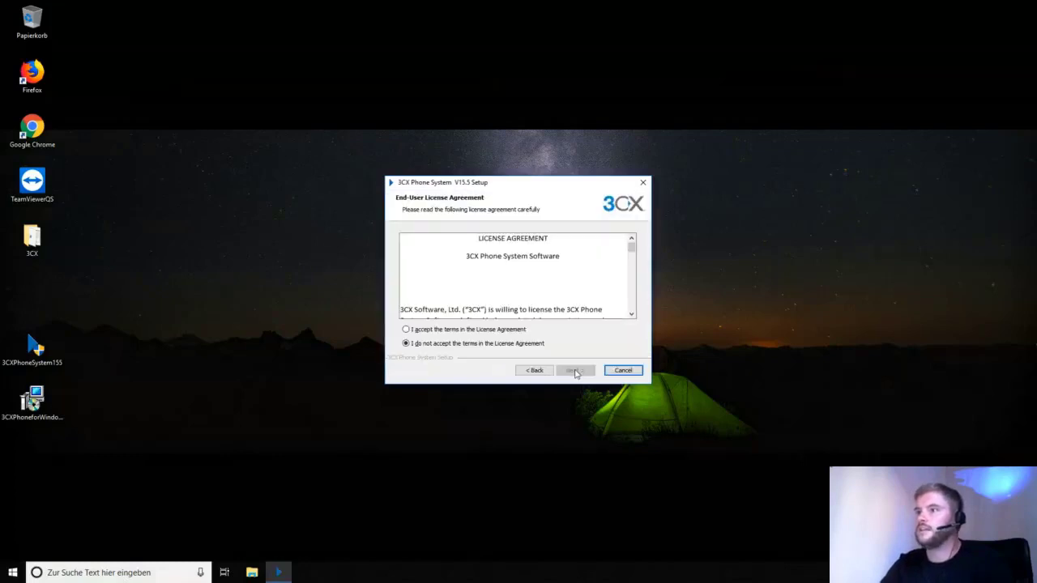
{"action": "left_click", "coordinate": [436, 332]}
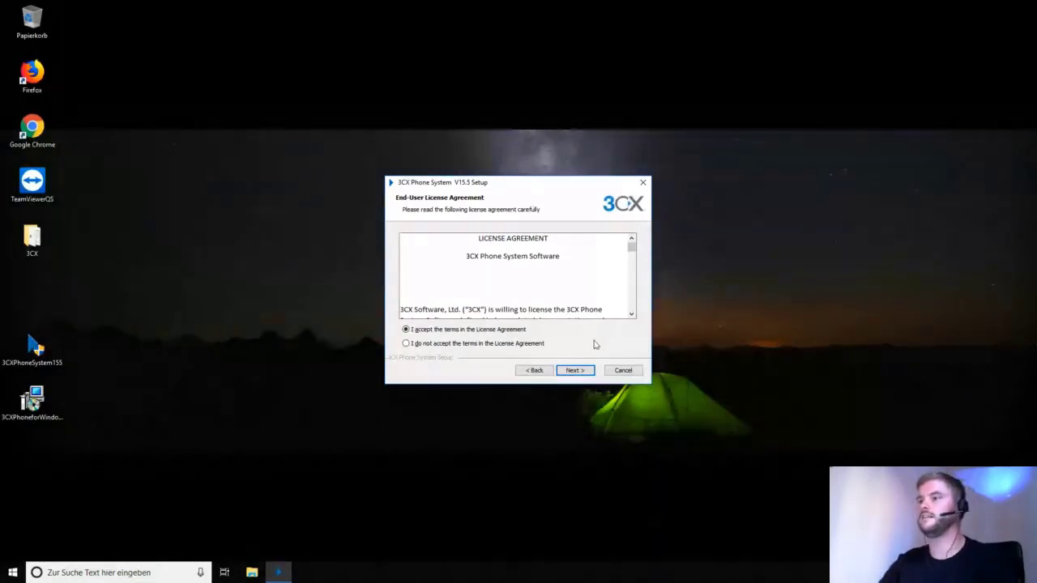
{"action": "left_click", "coordinate": [575, 370]}
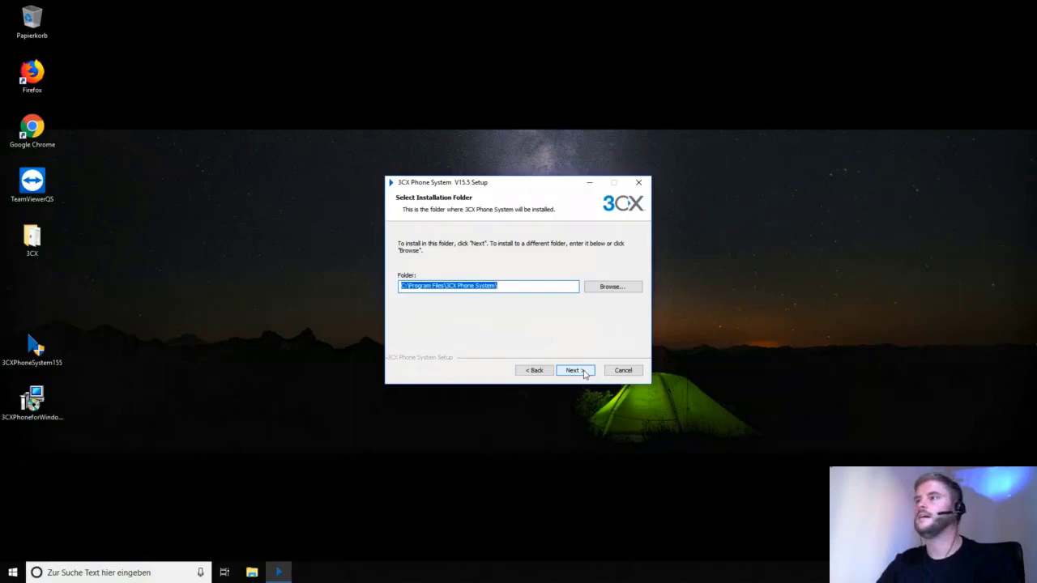
Step: Install 3CX Phone System into the default C:\Program Files\3CX Phone System folder
{"action": "left_click", "coordinate": [574, 370]}
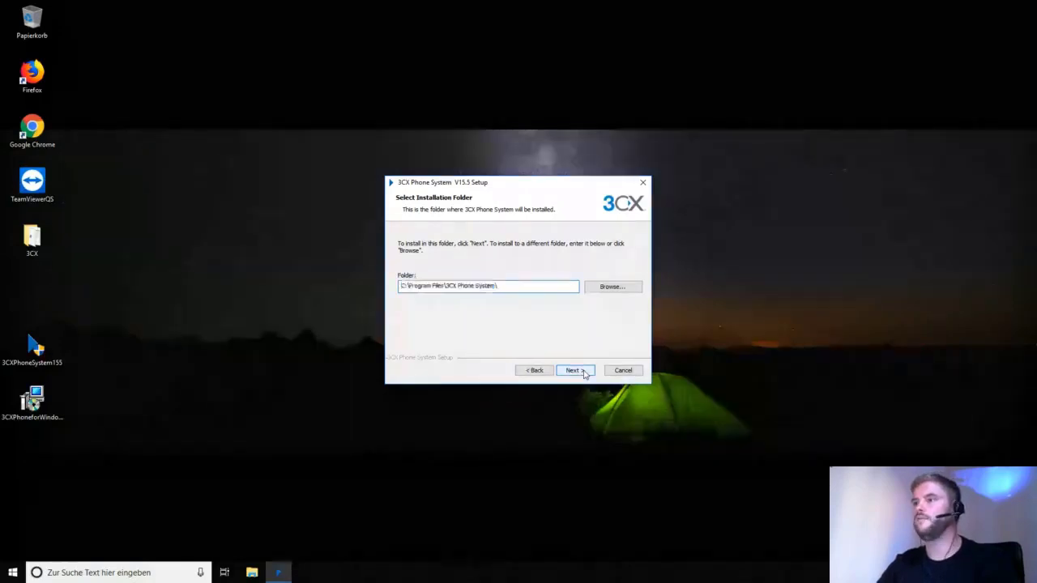
{"action": "left_click", "coordinate": [584, 372]}
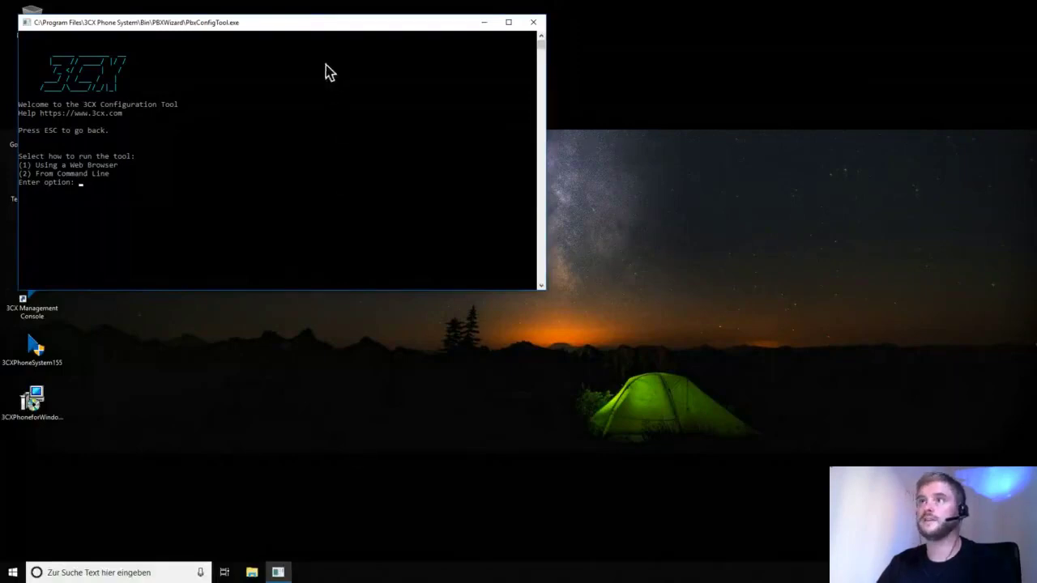
Step: Choose option 1 in the configuration console to run setup in a web browser
{"action": "left_click_drag", "start_coordinate": [352, 35], "coordinate": [527, 68]}
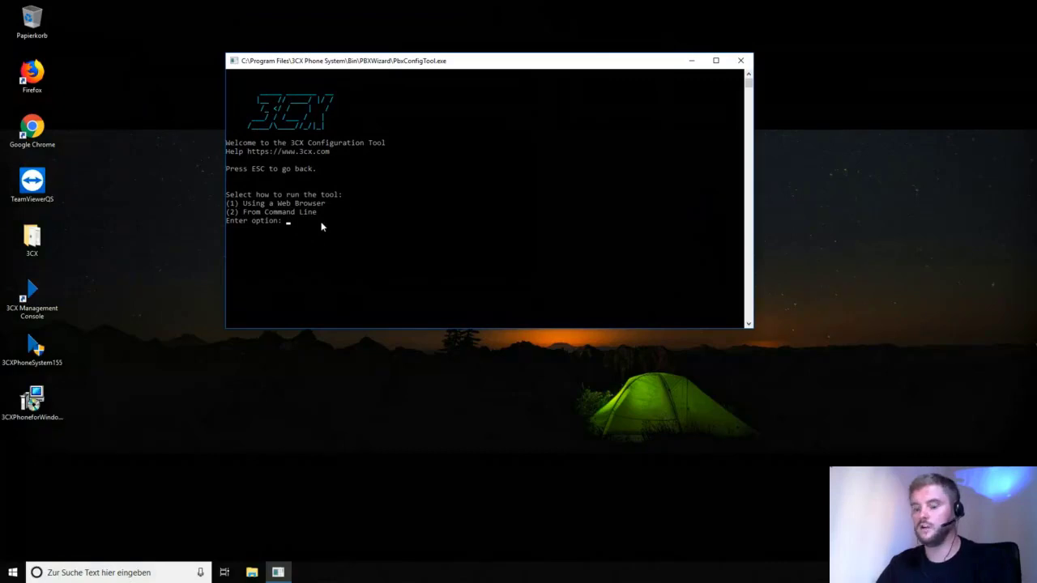
{"action": "type", "text": "1"}
{"action": "key", "text": "Return"}
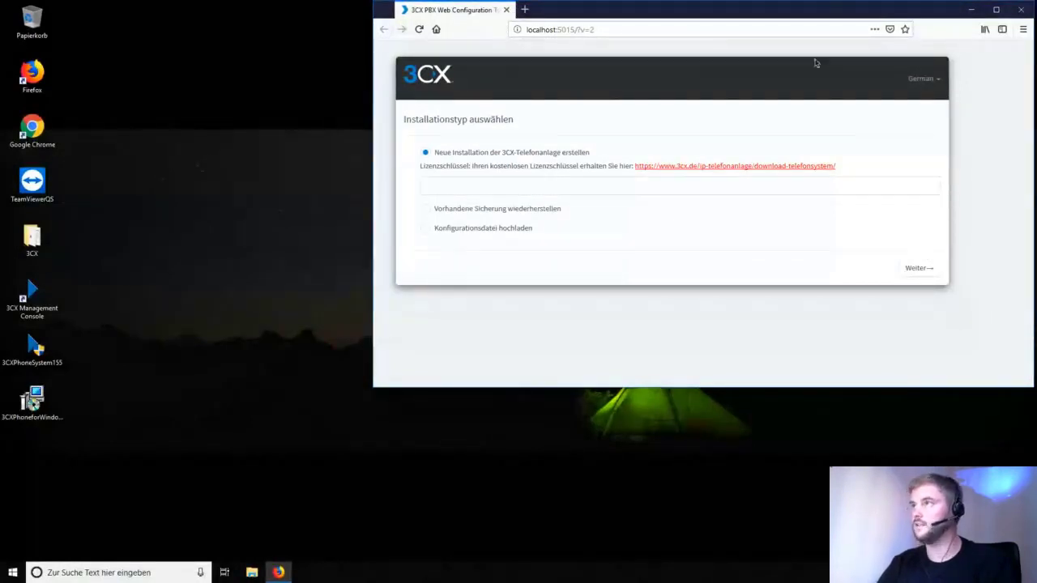
Step: Paste the licence key into the Lizenzschlüssel field for a new installation
{"action": "left_click_drag", "start_coordinate": [813, 10], "coordinate": [610, 70]}
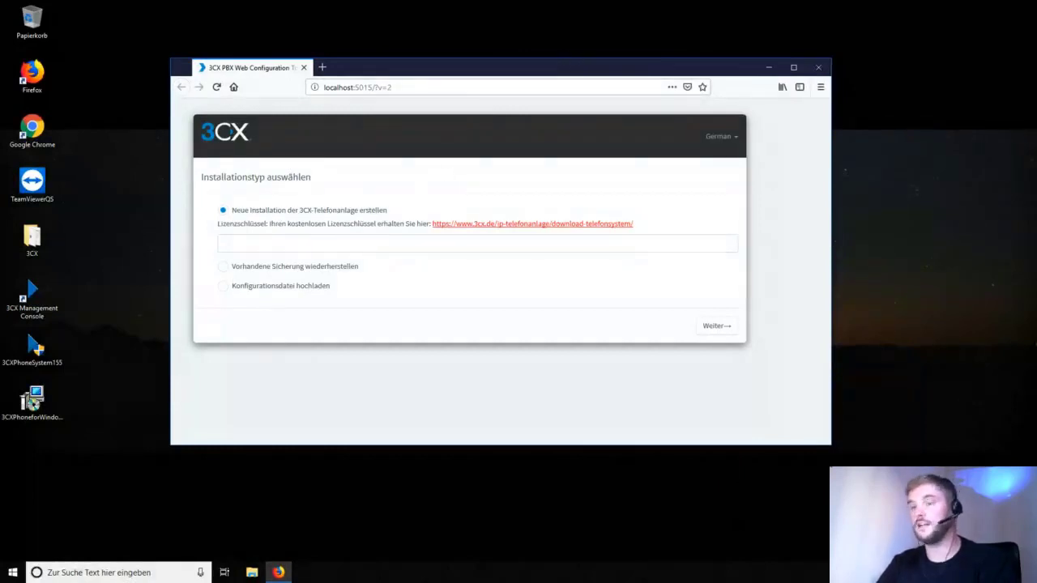
{"action": "left_click", "coordinate": [418, 242]}
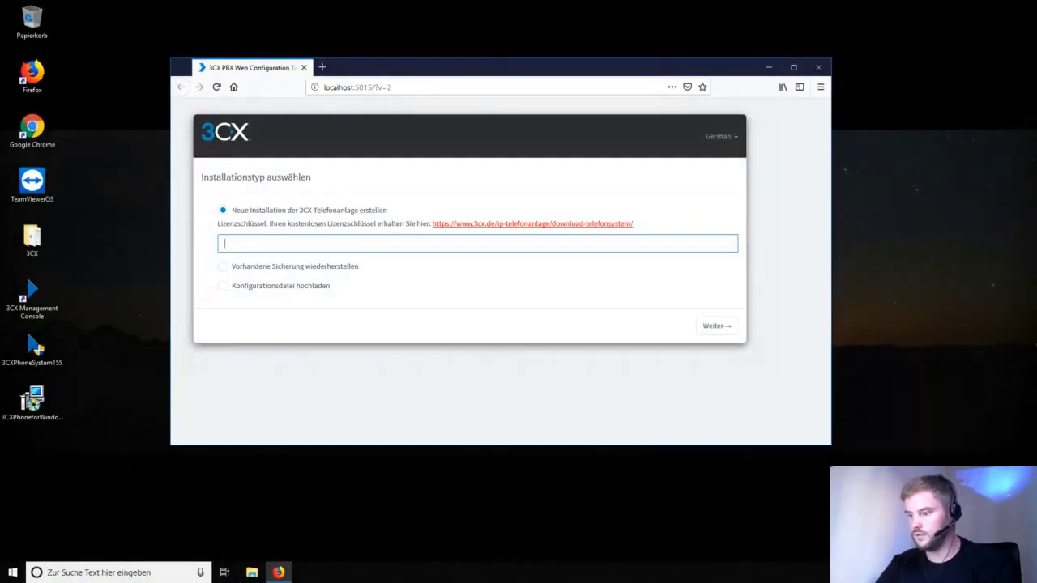
{"action": "left_click", "coordinate": [226, 243]}
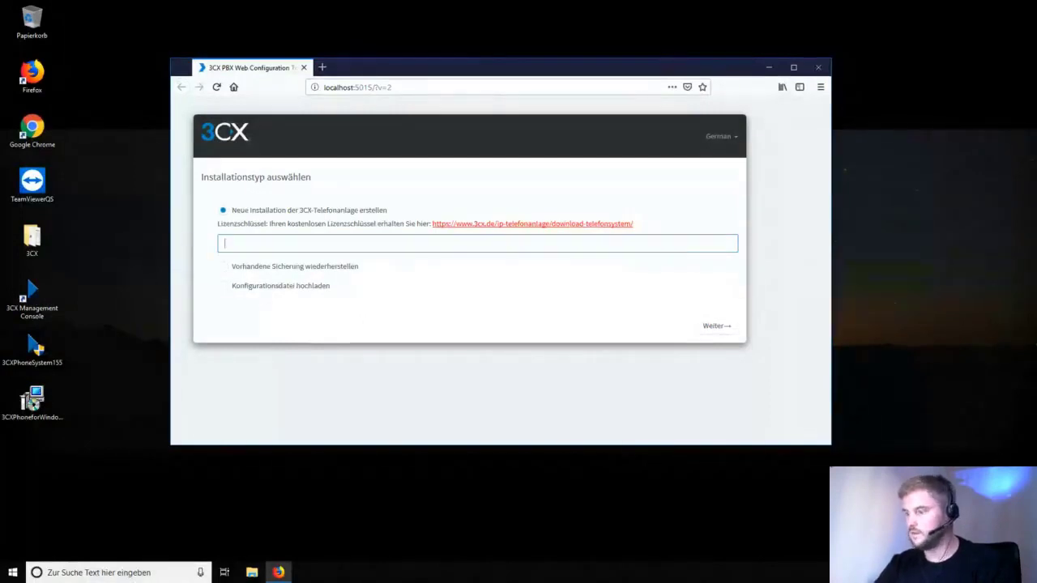
{"action": "right_click", "coordinate": [362, 247]}
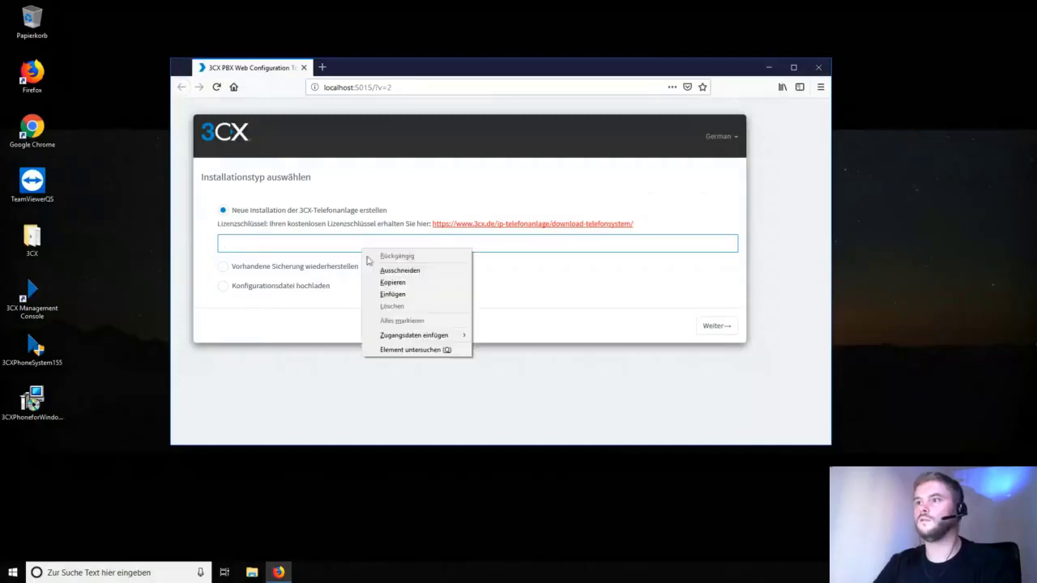
{"action": "left_click", "coordinate": [385, 290]}
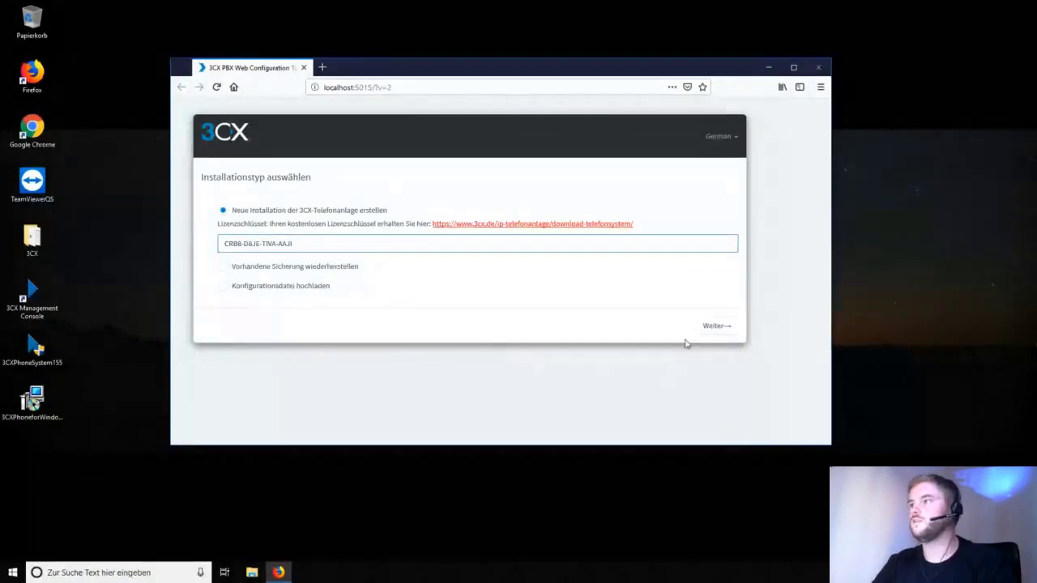
Step: Set the admin console username to CX-Demo
{"action": "left_click", "coordinate": [708, 327]}
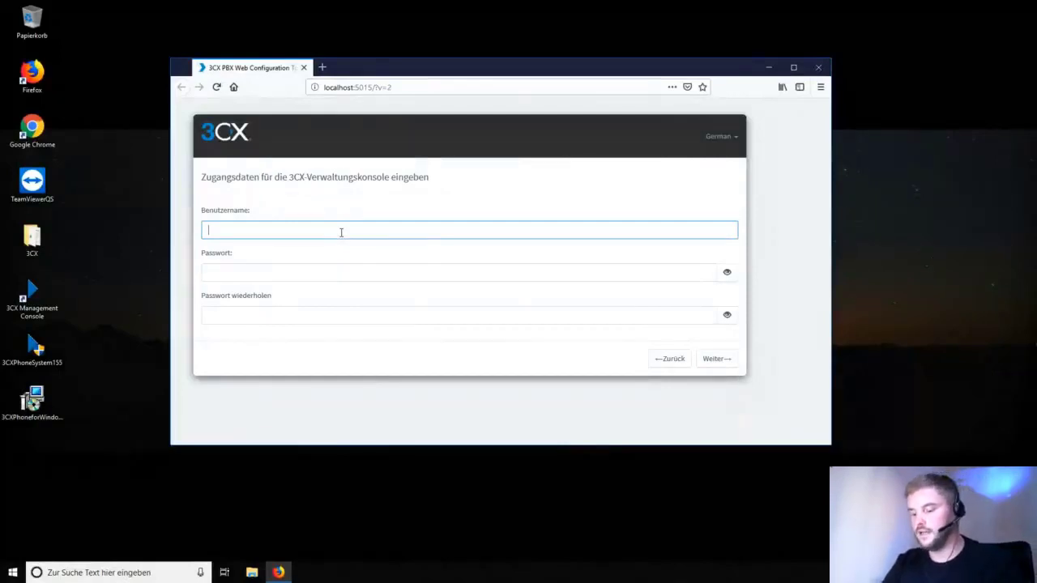
{"action": "type", "text": "CX-Trainer"}
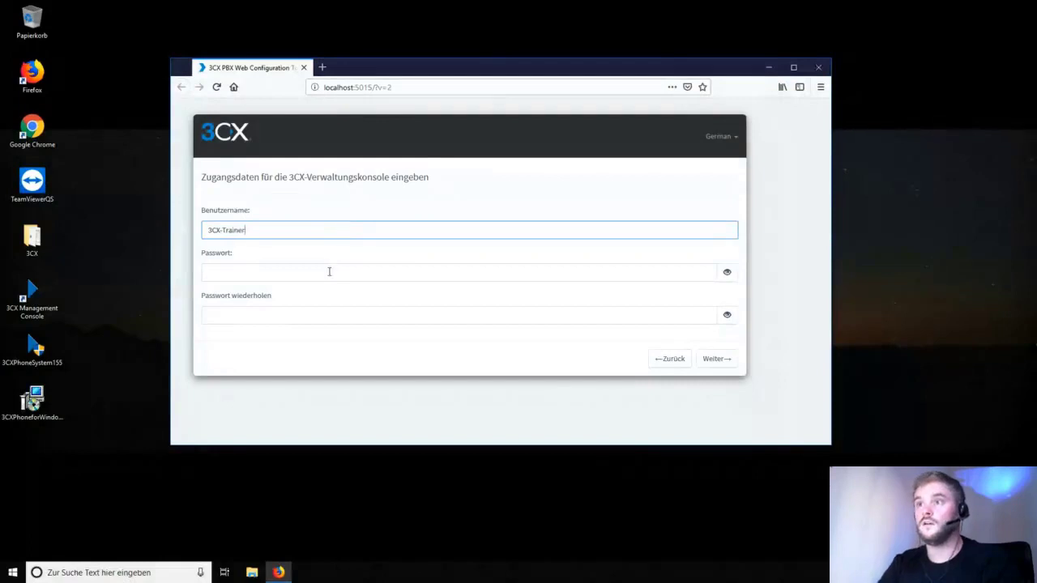
{"action": "left_click", "coordinate": [329, 270]}
{"action": "left_click_drag", "start_coordinate": [222, 230], "coordinate": [292, 229]}
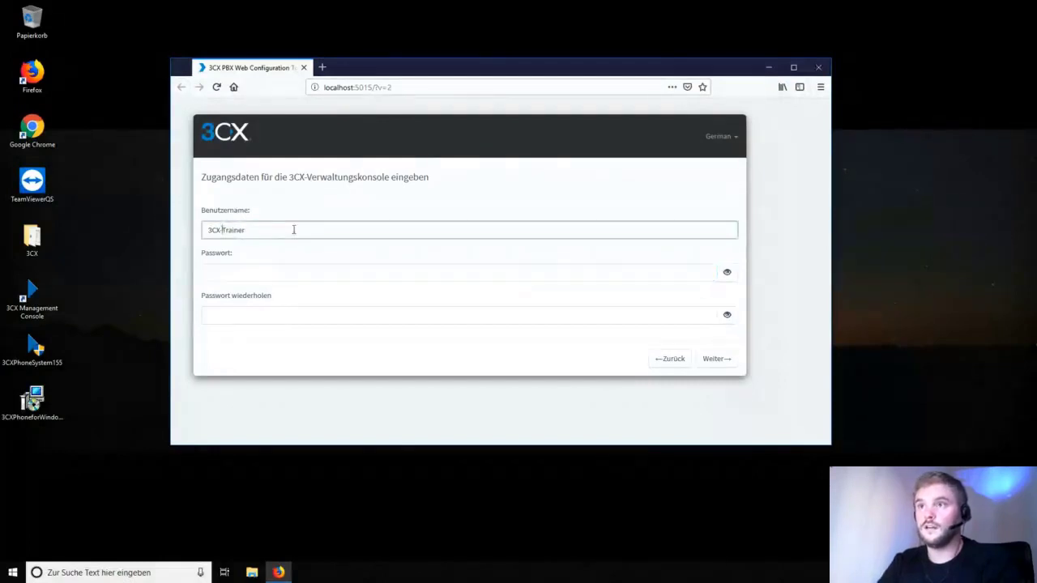
{"action": "key", "text": "BackSpace"}
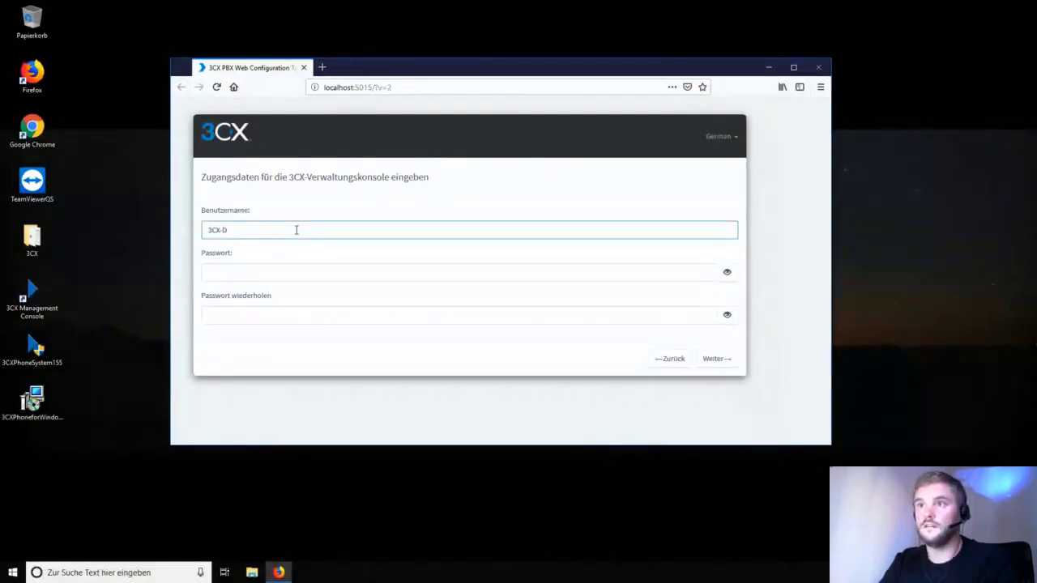
{"action": "type", "text": "Demo"}
Step: Enter the admin password in both password fields and submit the credentials
{"action": "left_click", "coordinate": [282, 271]}
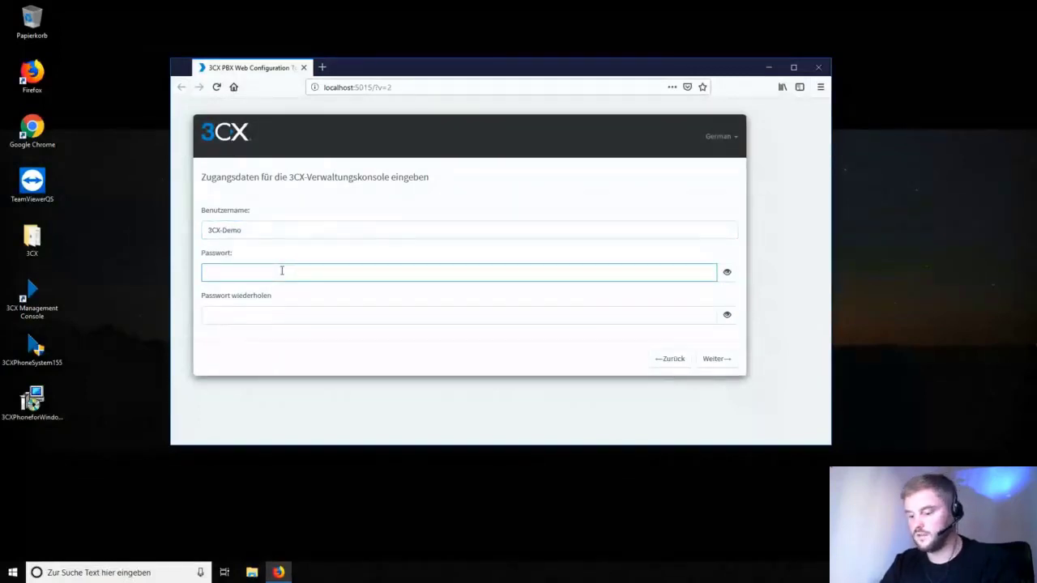
{"action": "type", "text": "•••••••••••"}
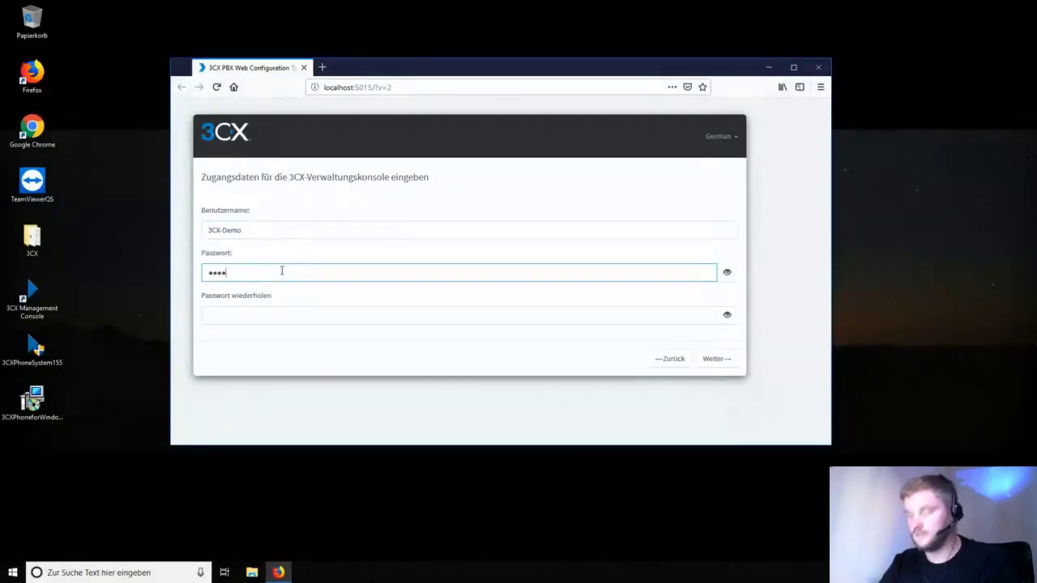
{"action": "left_click", "coordinate": [269, 316]}
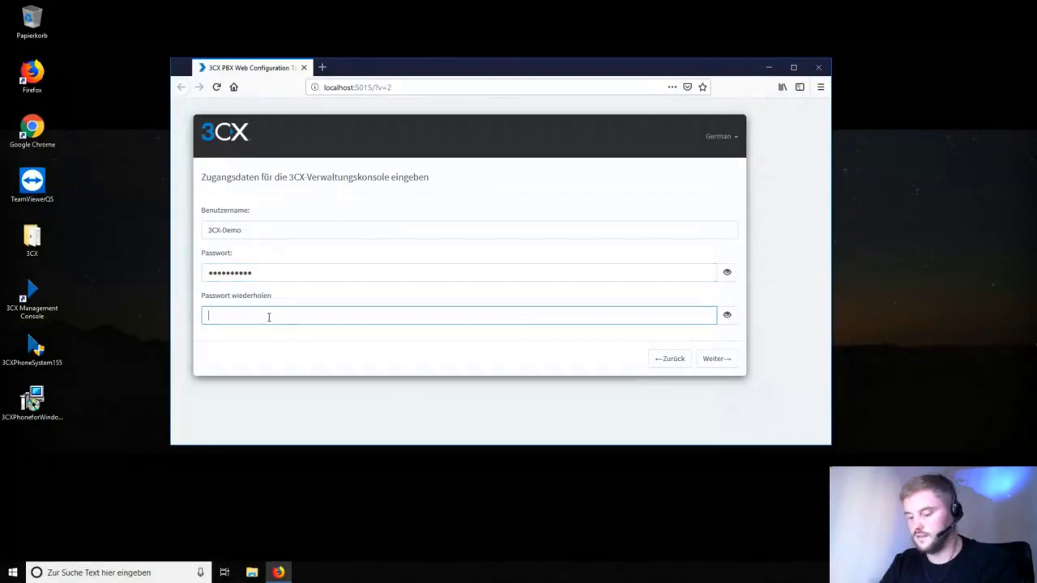
{"action": "type", "text": "•••••••••••"}
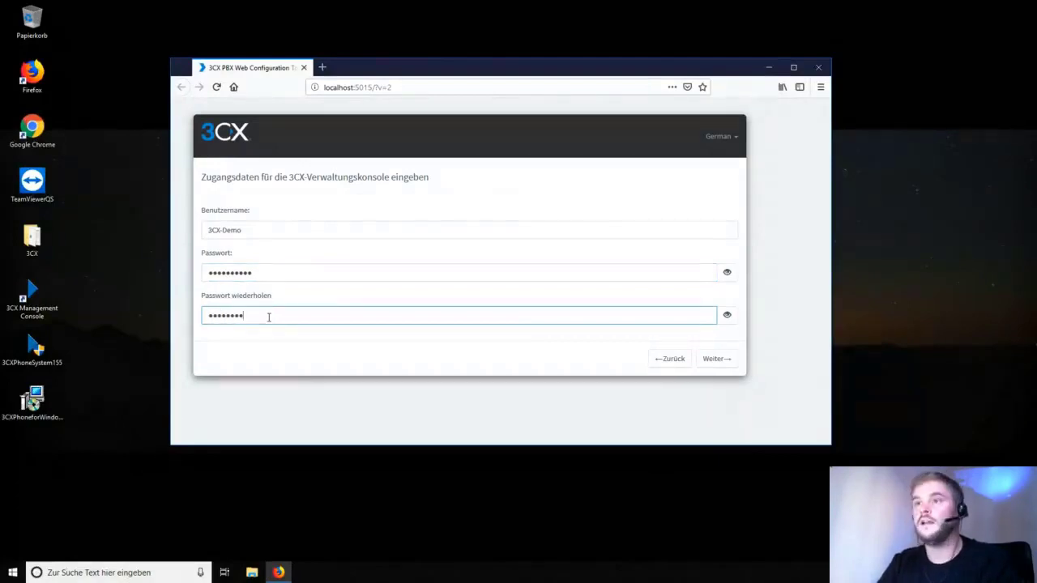
{"action": "left_click", "coordinate": [705, 359]}
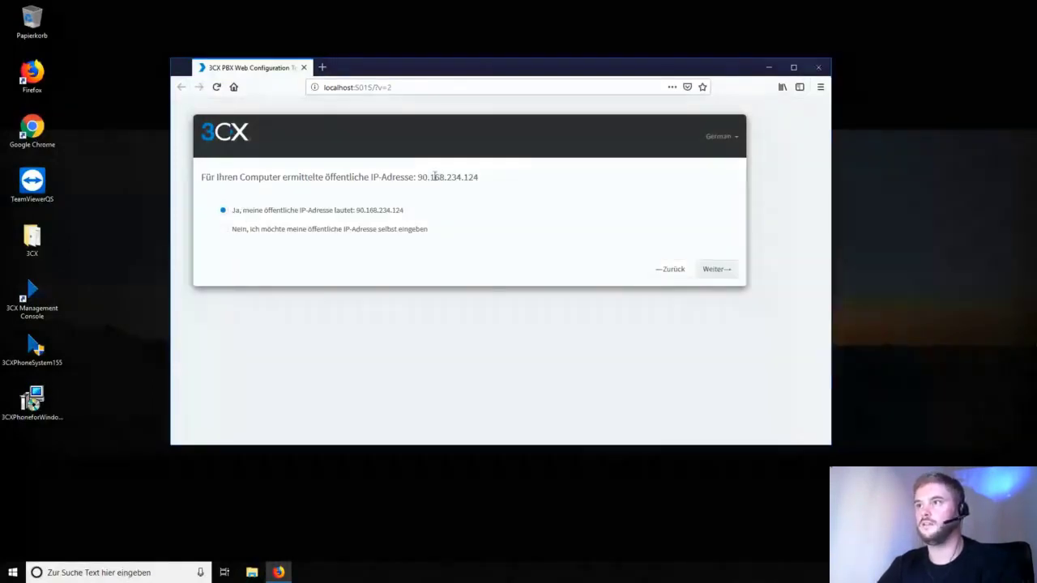
Step: Accept the detected public IP 90.168.234.124 as a static IP address
{"action": "left_click_drag", "start_coordinate": [418, 176], "coordinate": [481, 179]}
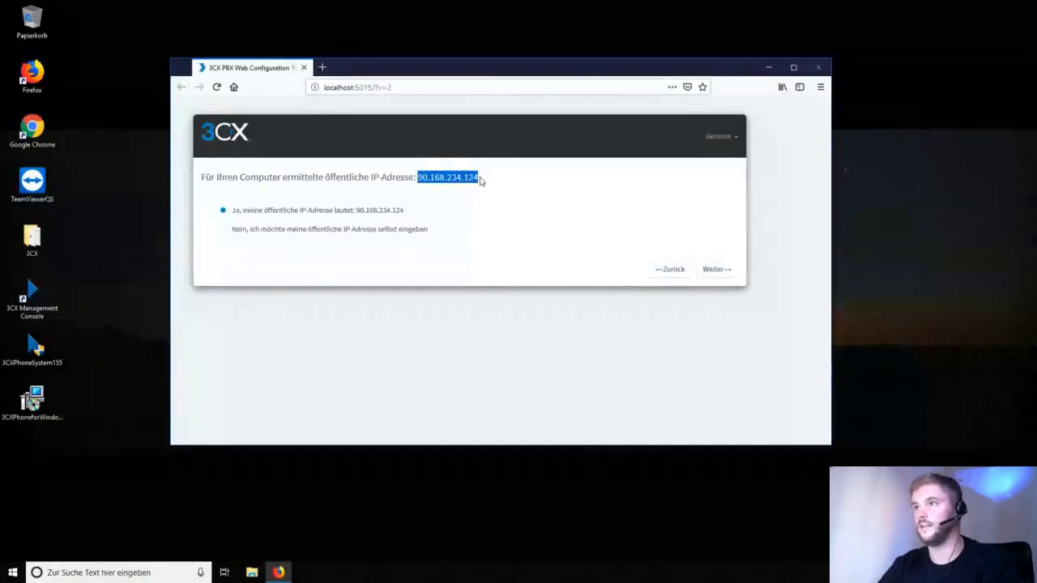
{"action": "left_click", "coordinate": [717, 269]}
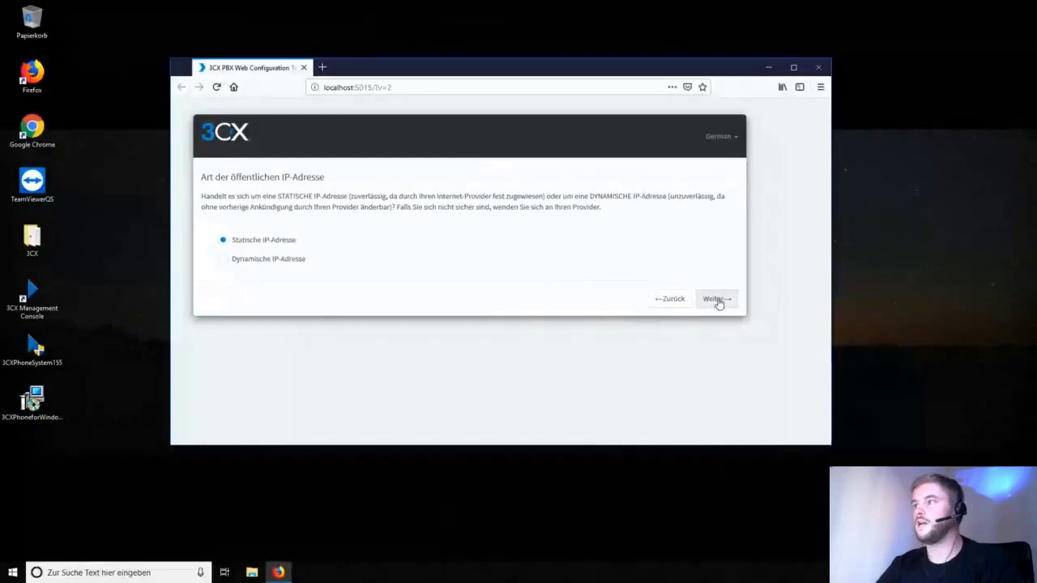
{"action": "left_click", "coordinate": [717, 298]}
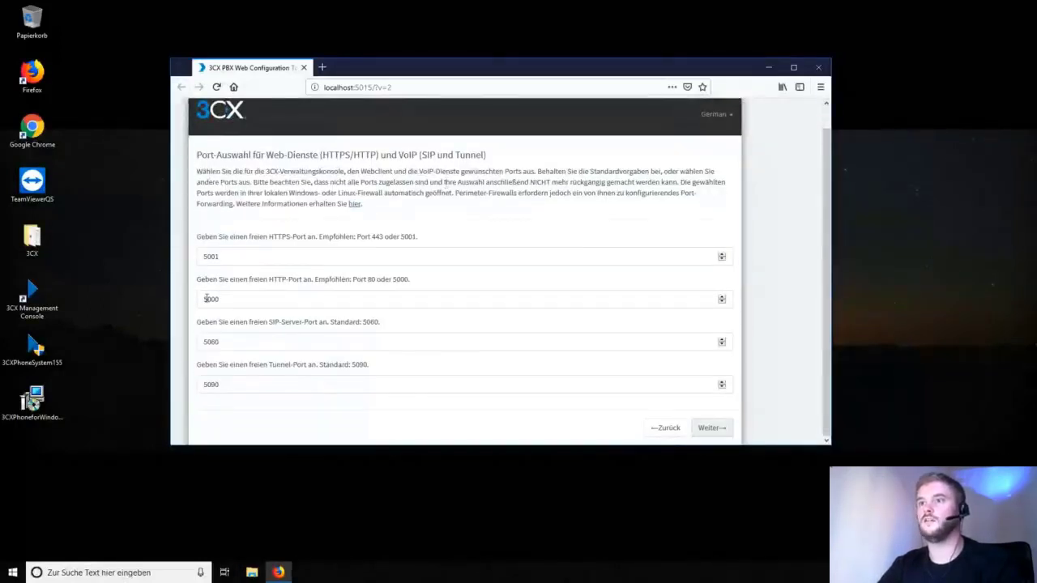
Step: Keep the default ports HTTPS 5001, HTTP 5000, SIP 5060 and tunnel 5090
{"action": "left_click", "coordinate": [700, 427]}
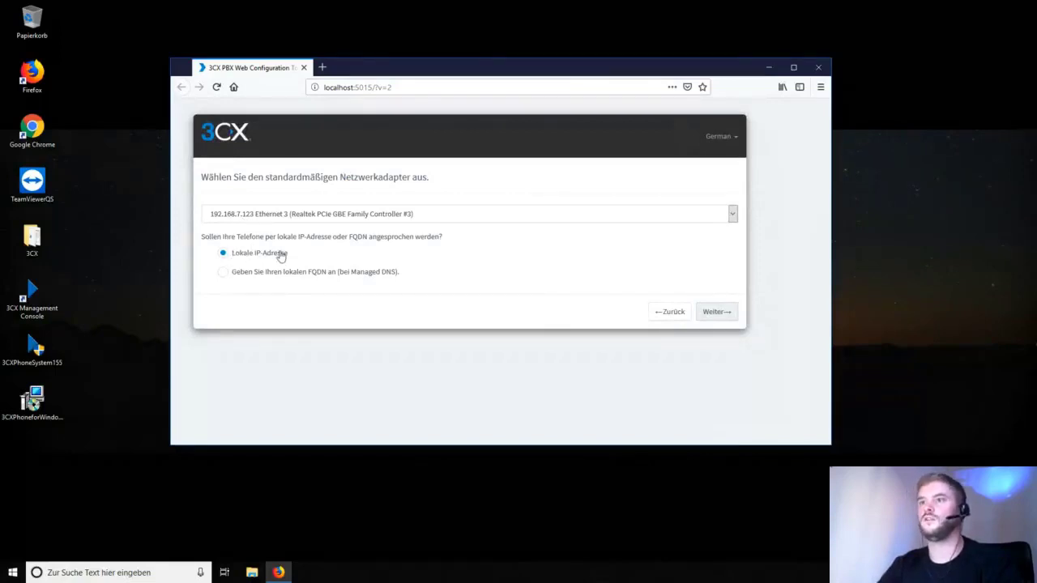
Step: Keep the default network adapter with 'Lokale IP-Adresse' and continue to extension length
{"action": "left_click", "coordinate": [701, 312]}
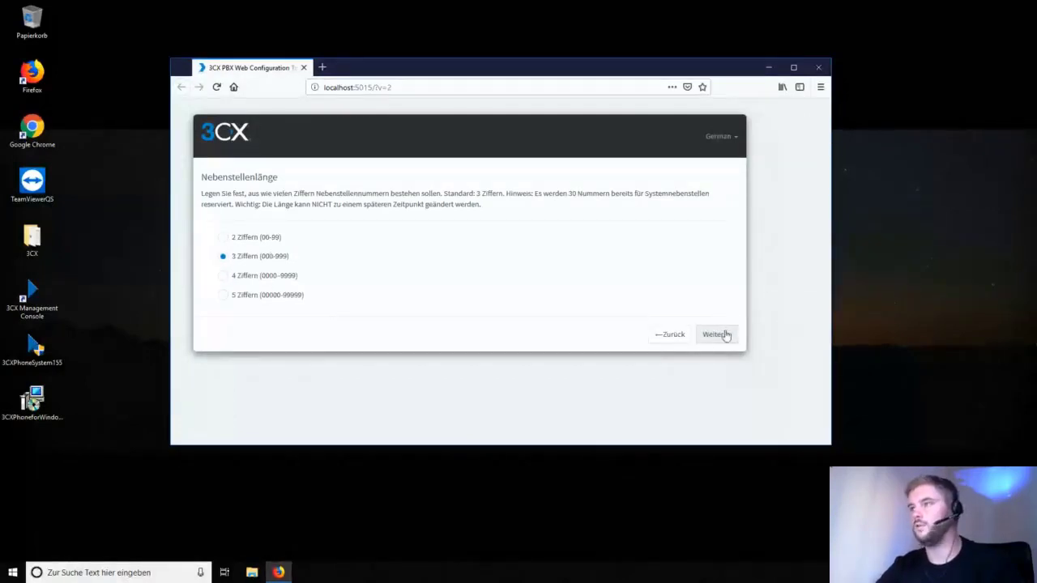
Step: Keep 3-digit extension length and enter the admin e-mail address
{"action": "left_click", "coordinate": [716, 335]}
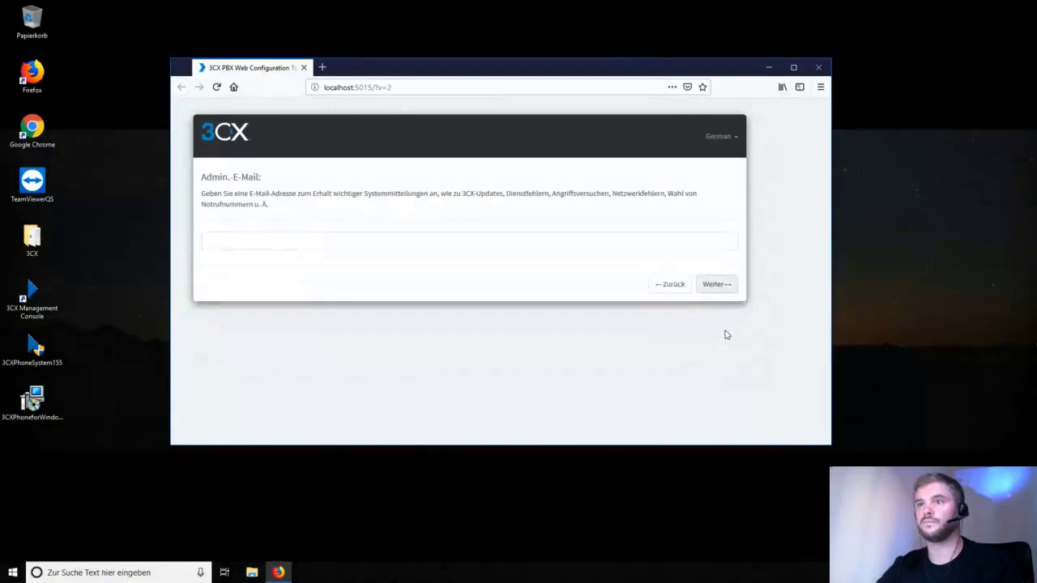
{"action": "left_click", "coordinate": [272, 241]}
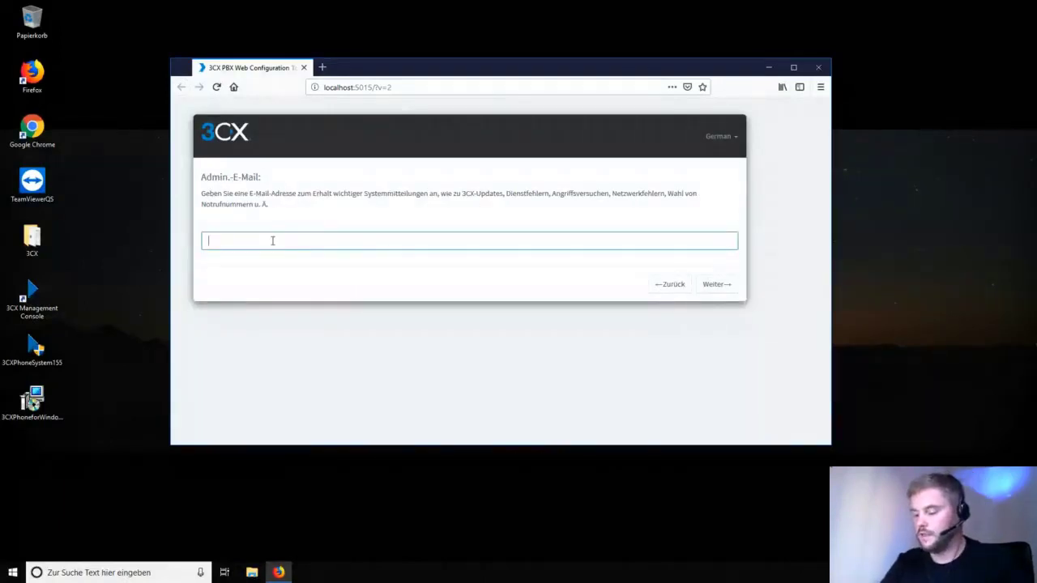
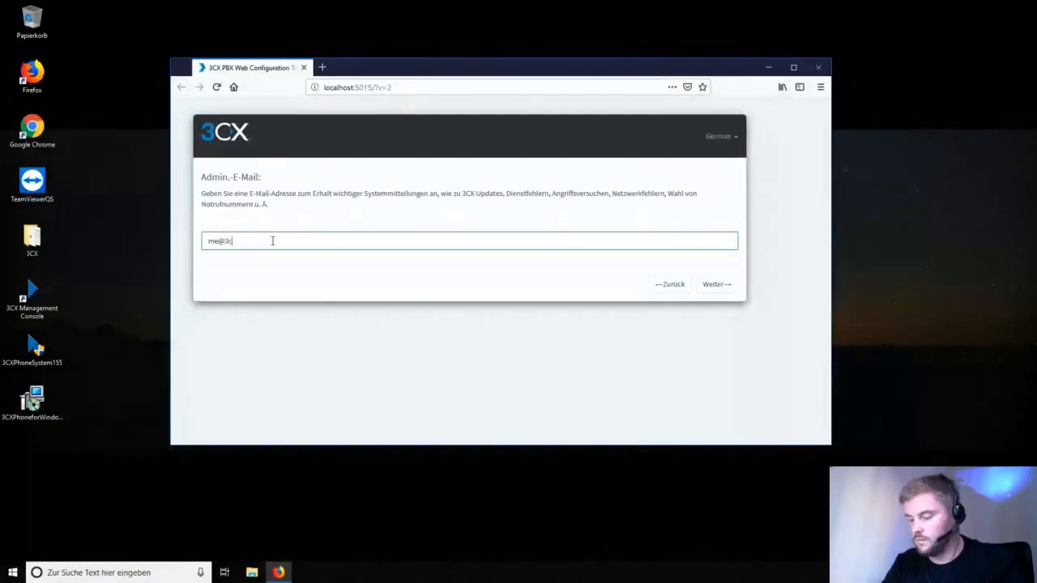
{"action": "left_click", "coordinate": [705, 285]}
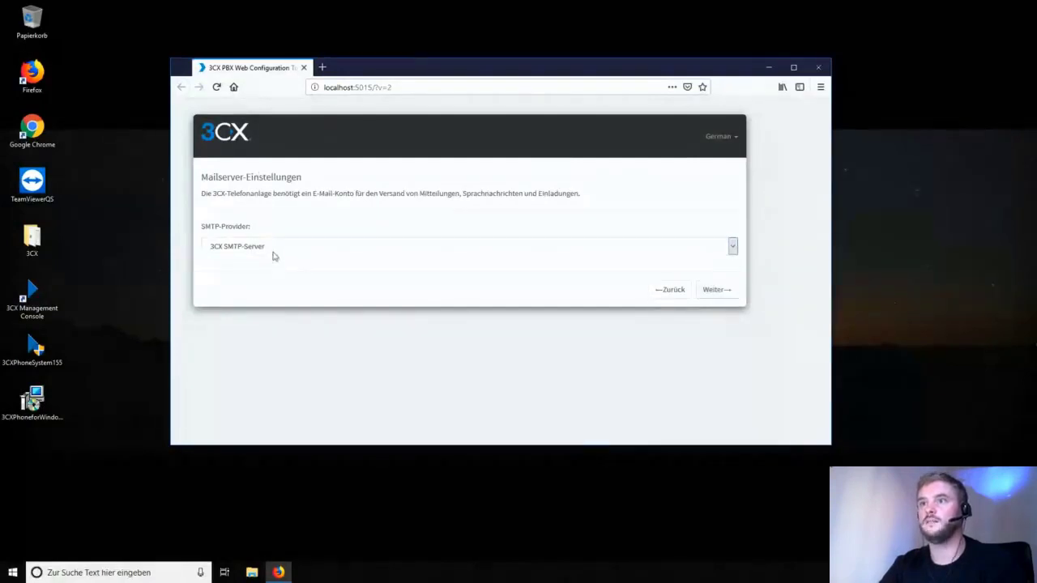
Step: Keep 3CX SMTP-Server as the mail provider and confirm the mail settings
{"action": "left_click", "coordinate": [273, 256]}
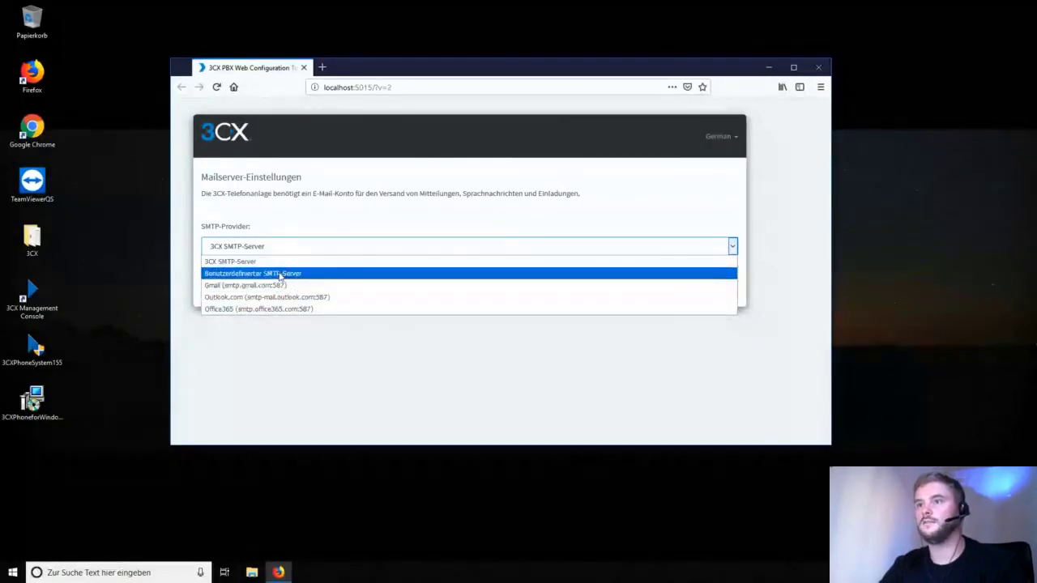
{"action": "left_click", "coordinate": [267, 262]}
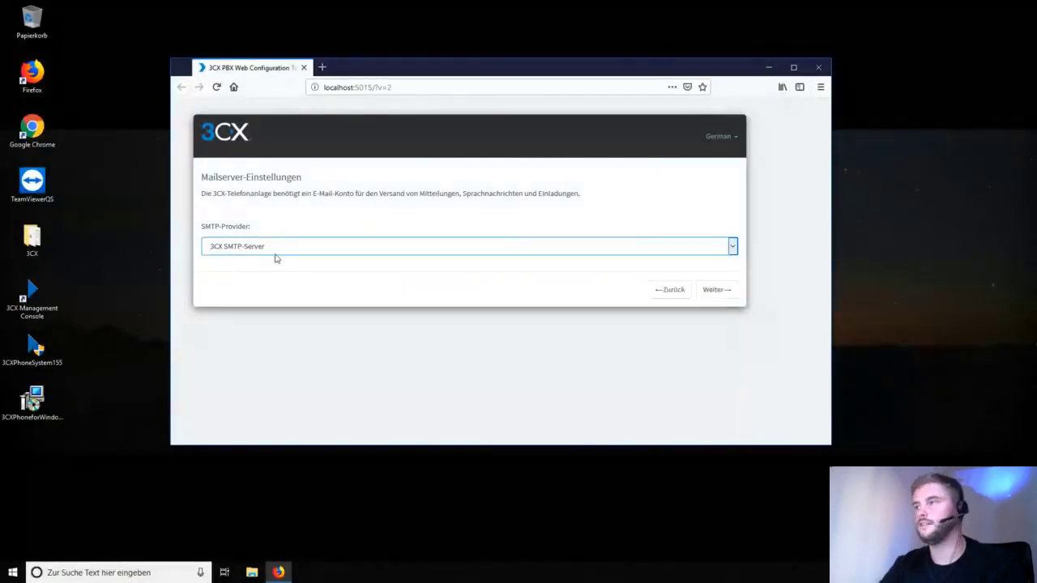
{"action": "left_click", "coordinate": [723, 293]}
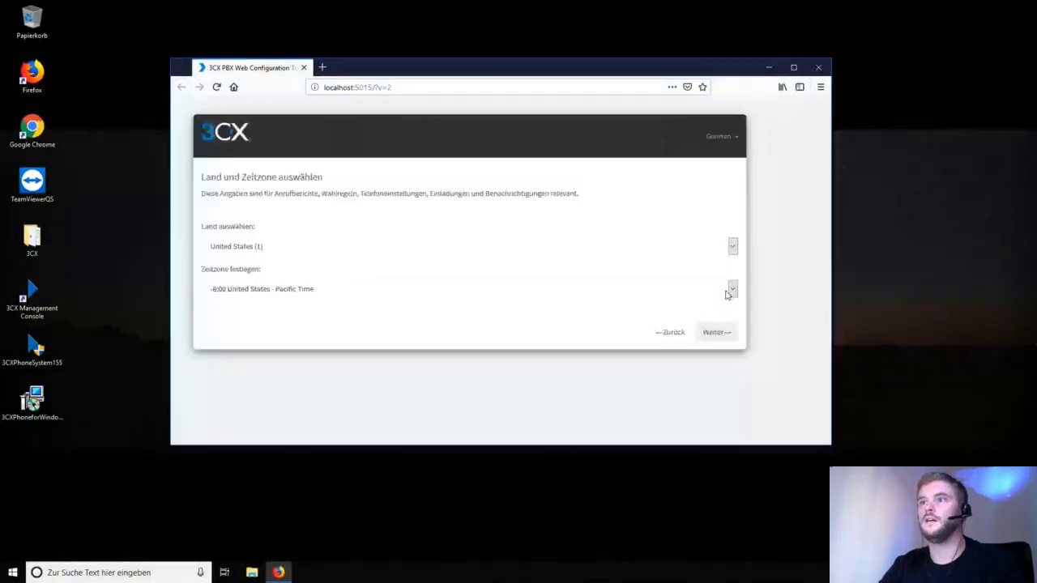
Step: Set the country to Germany (49), typing 'ger' to find it in the list
{"action": "left_click", "coordinate": [734, 247]}
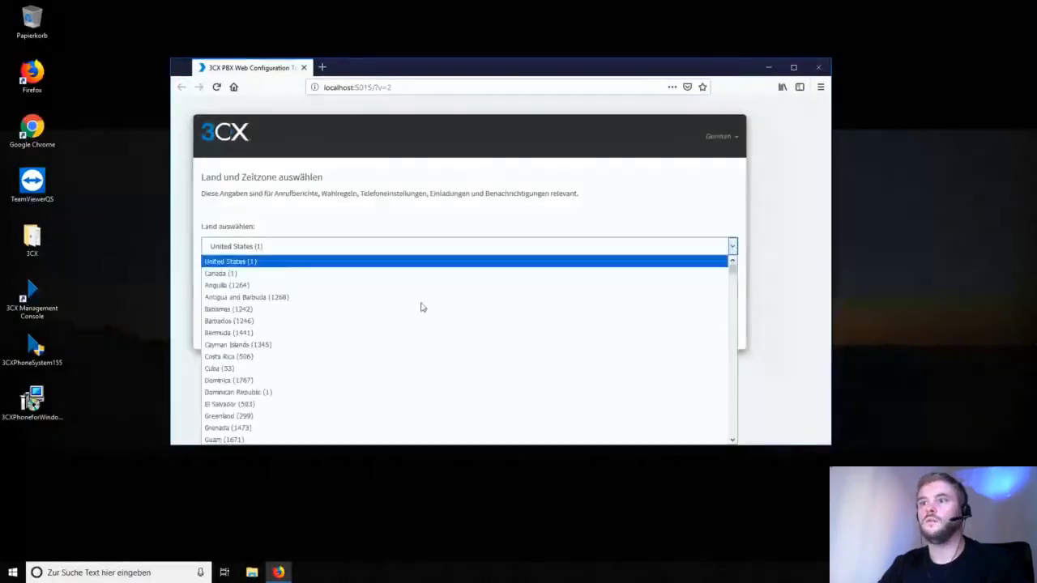
{"action": "scroll", "coordinate": [263, 397], "scroll_direction": "down", "scroll_amount": 1}
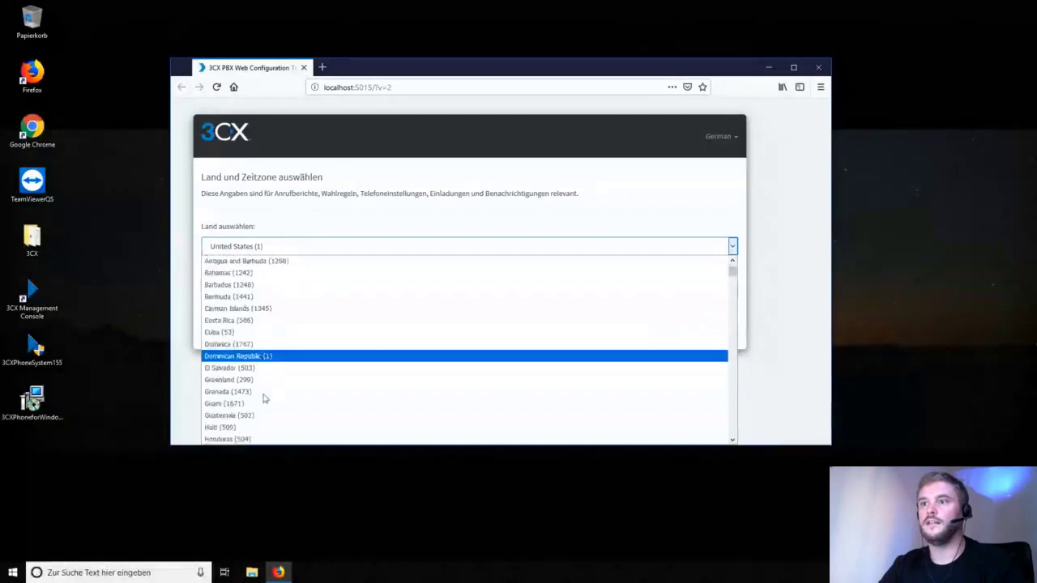
{"action": "left_click", "coordinate": [293, 245]}
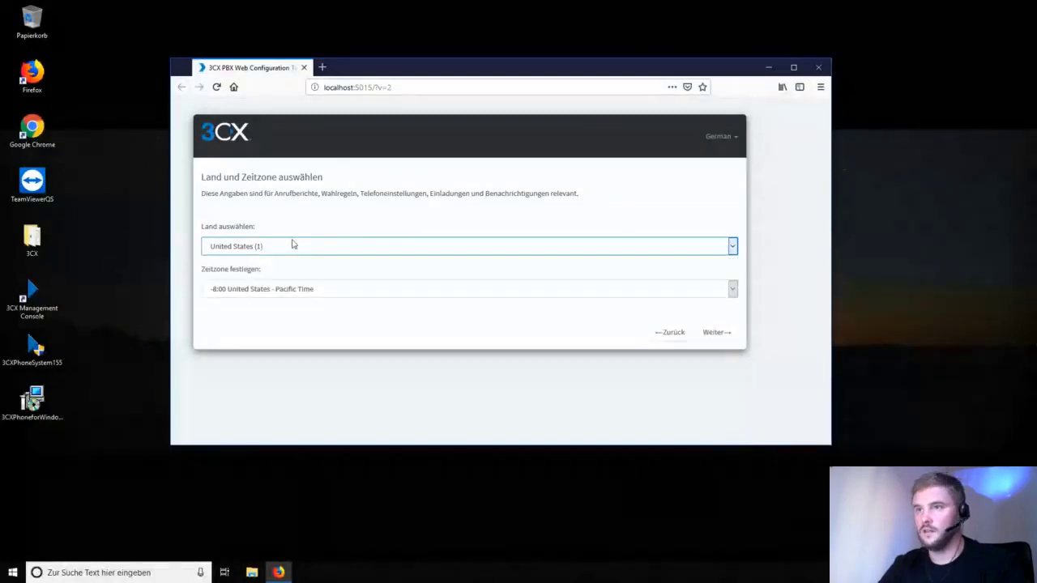
{"action": "key", "text": "d"}
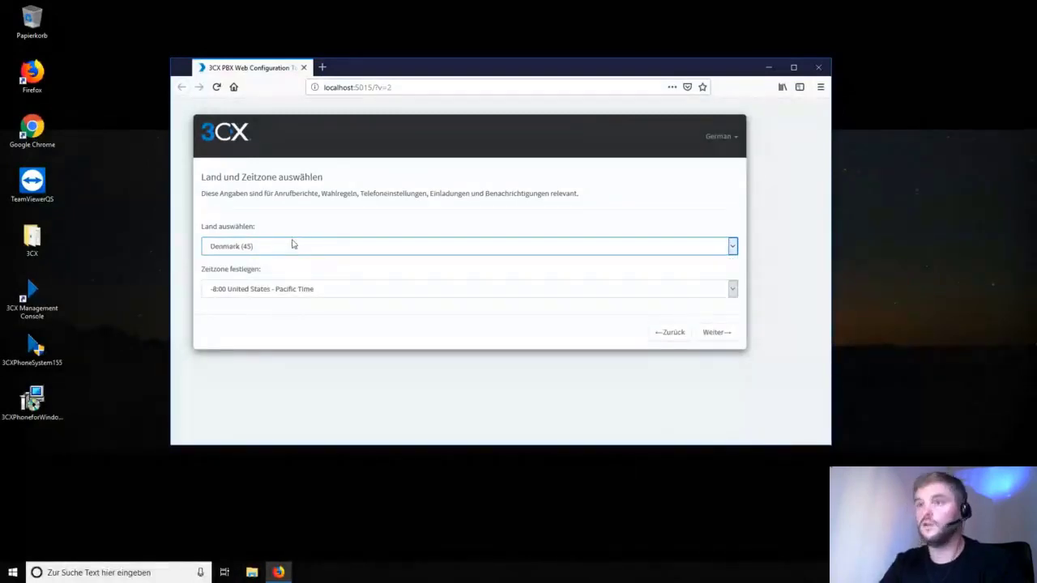
{"action": "key", "text": "u"}
{"action": "key", "text": "k"}
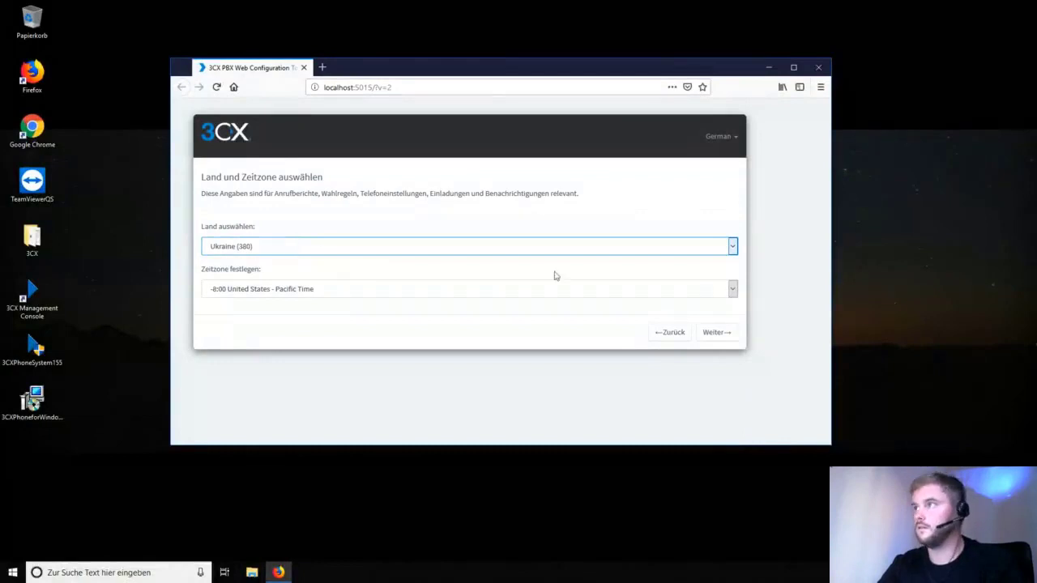
{"action": "key", "text": "alt+Down"}
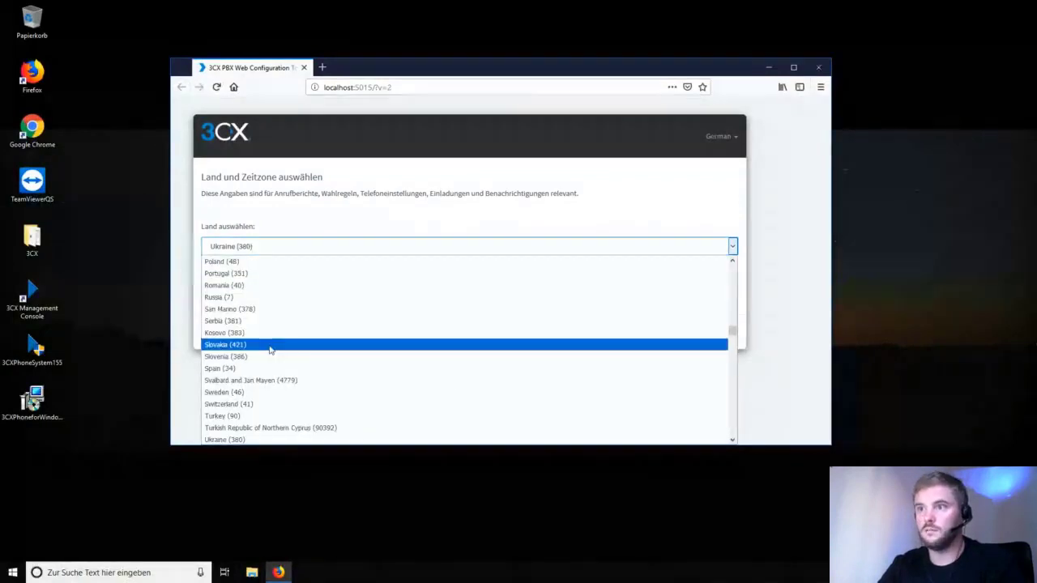
{"action": "scroll", "coordinate": [271, 350], "scroll_direction": "down", "scroll_amount": 5}
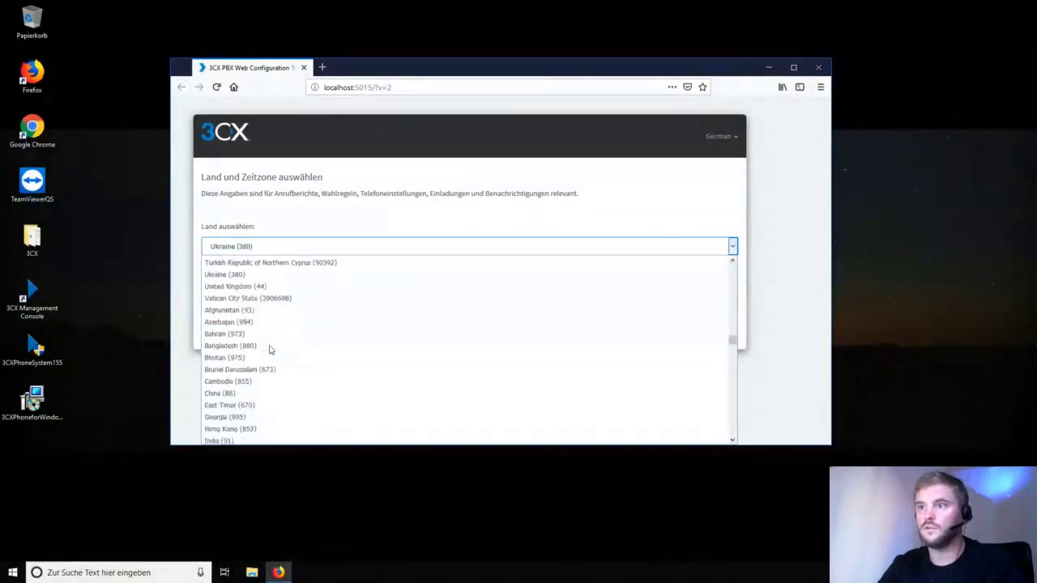
{"action": "scroll", "coordinate": [271, 350], "scroll_direction": "down", "scroll_amount": 5}
{"action": "scroll", "coordinate": [271, 350], "scroll_direction": "down", "scroll_amount": 5}
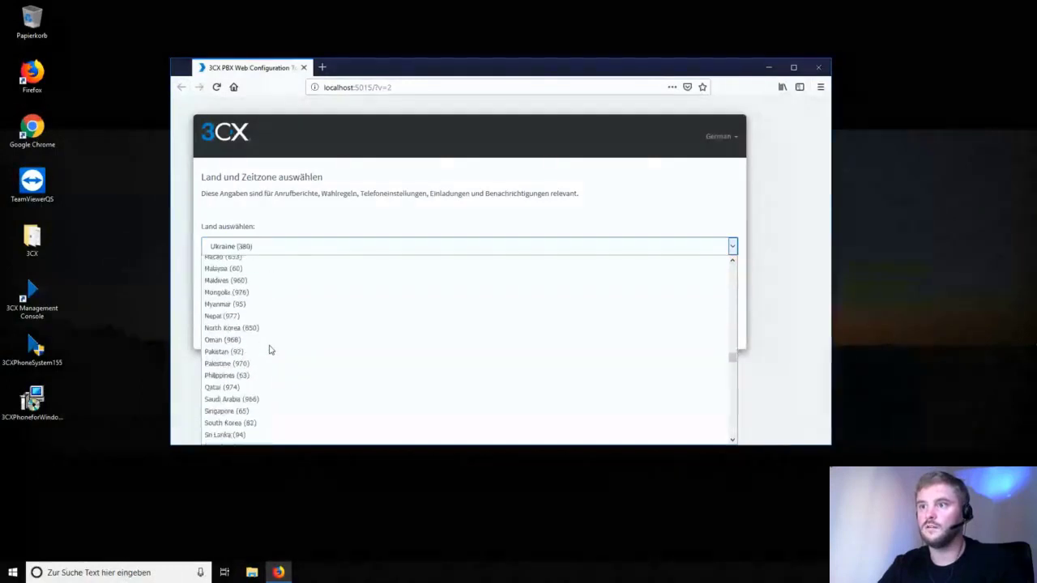
{"action": "scroll", "coordinate": [271, 350], "scroll_direction": "down", "scroll_amount": 8}
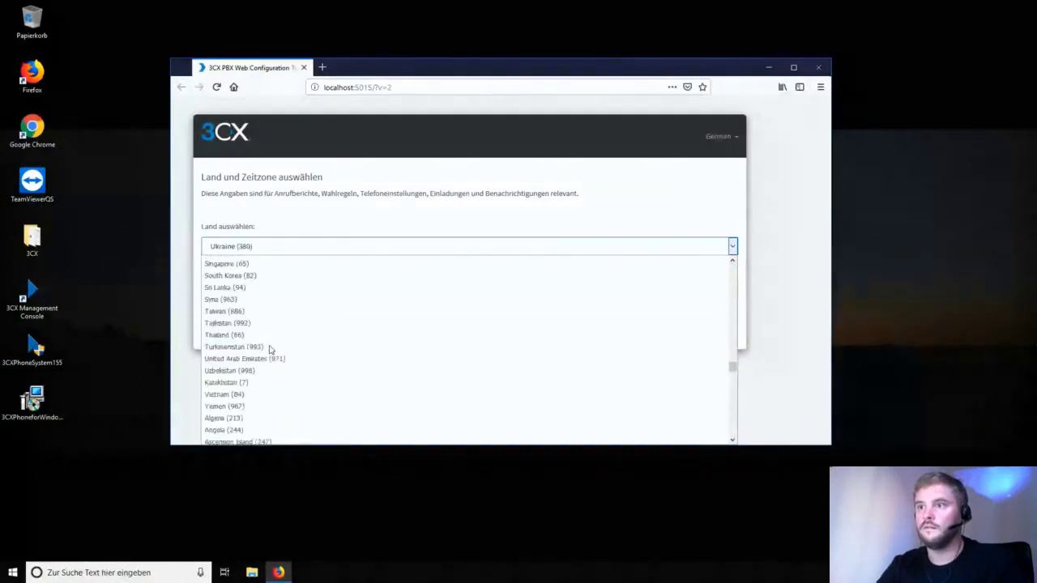
{"action": "scroll", "coordinate": [271, 351], "scroll_direction": "down", "scroll_amount": 3}
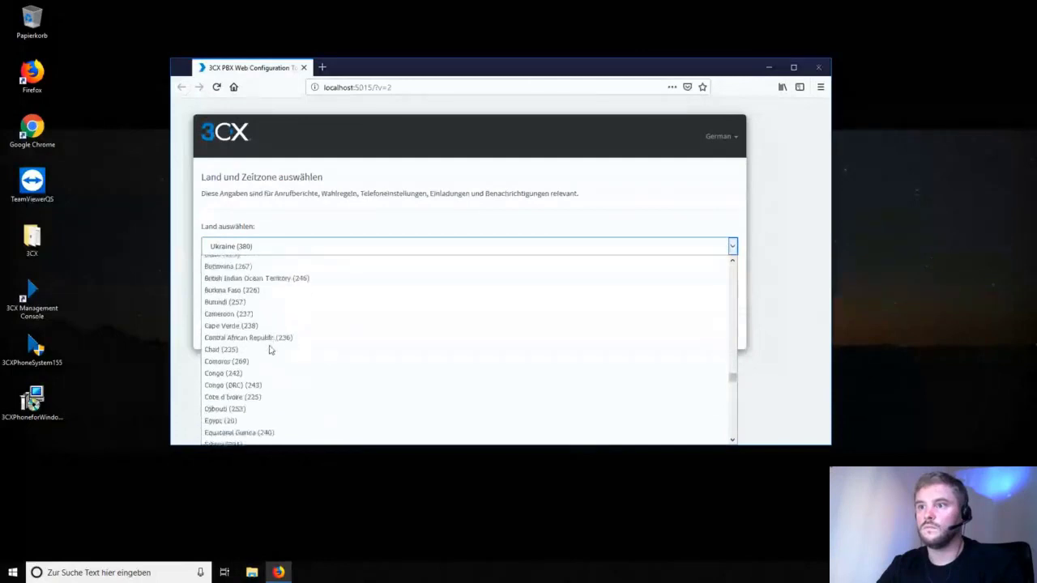
{"action": "left_click", "coordinate": [271, 249]}
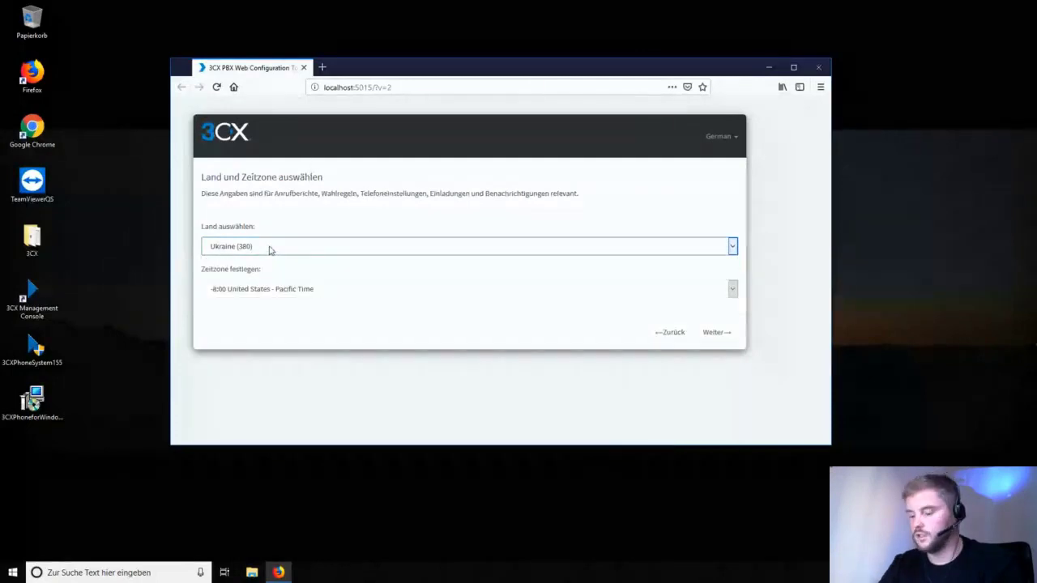
{"action": "type", "text": "ger"}
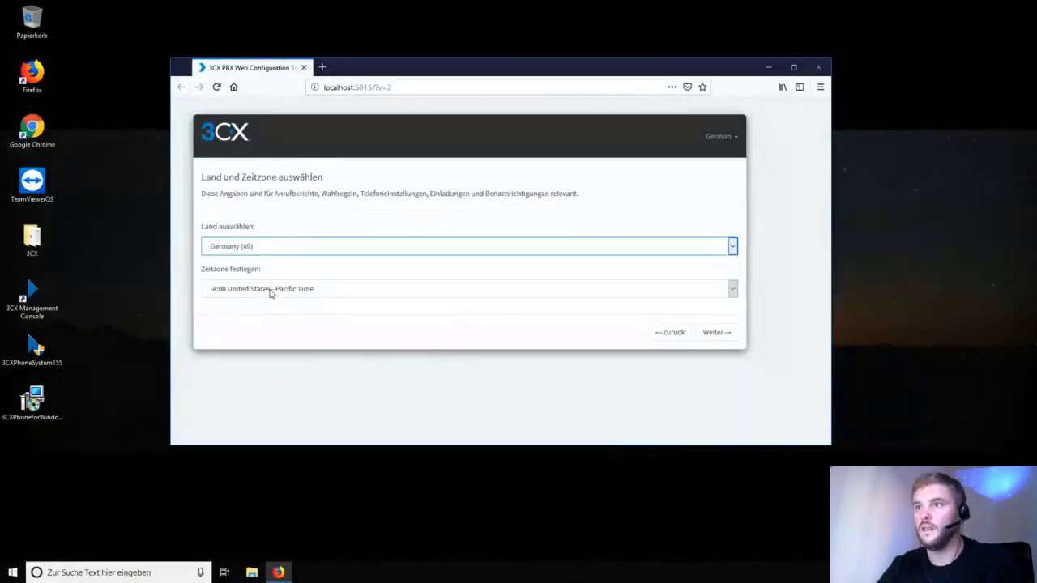
Step: Choose the +1:00 Germany (Berlin) time zone and continue
{"action": "left_click", "coordinate": [271, 294]}
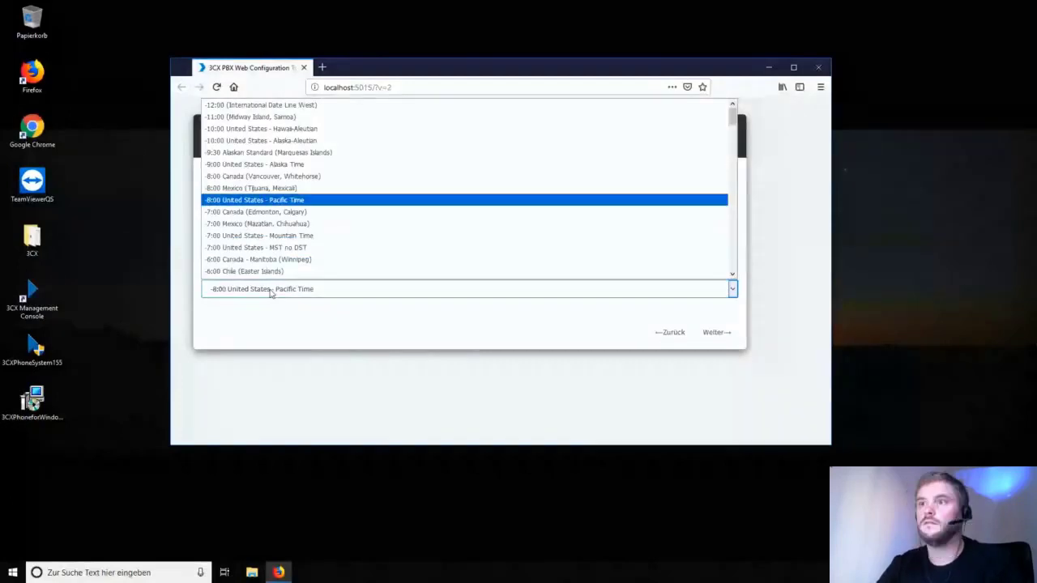
{"action": "scroll", "coordinate": [273, 227], "scroll_direction": "down", "scroll_amount": 5}
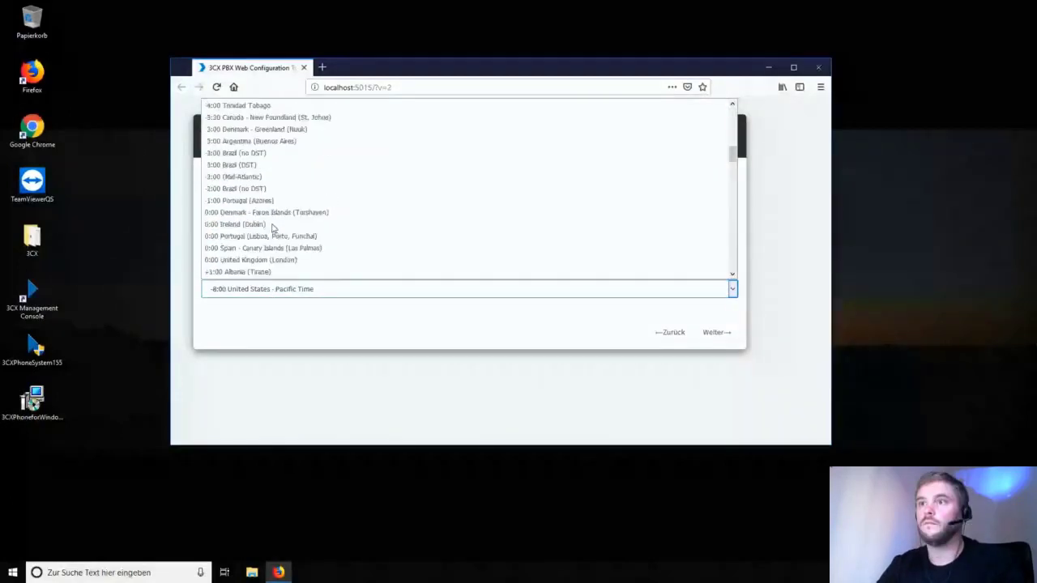
{"action": "scroll", "coordinate": [272, 228], "scroll_direction": "down", "scroll_amount": 2}
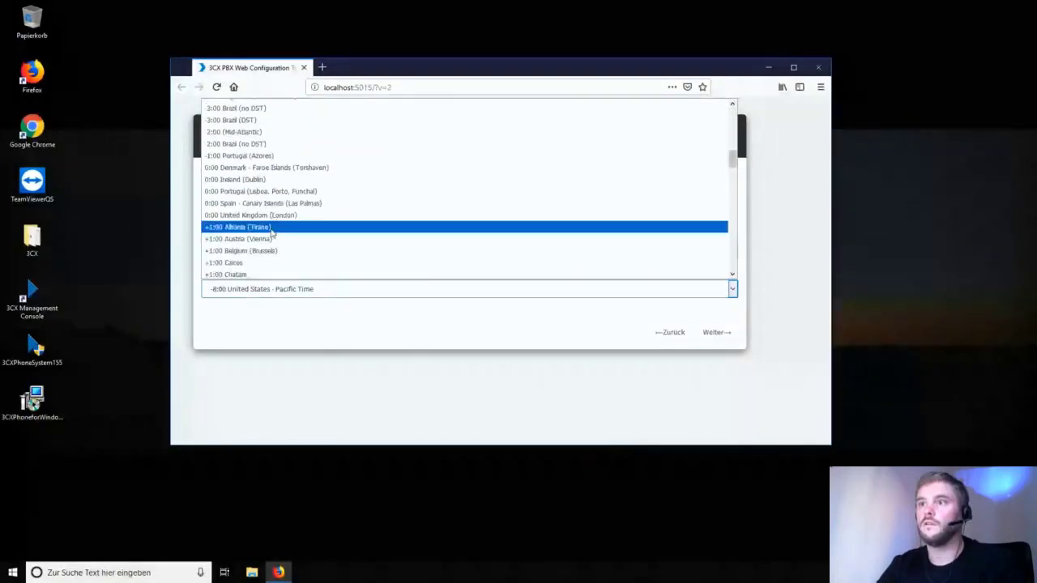
{"action": "scroll", "coordinate": [259, 257], "scroll_direction": "down", "scroll_amount": 1}
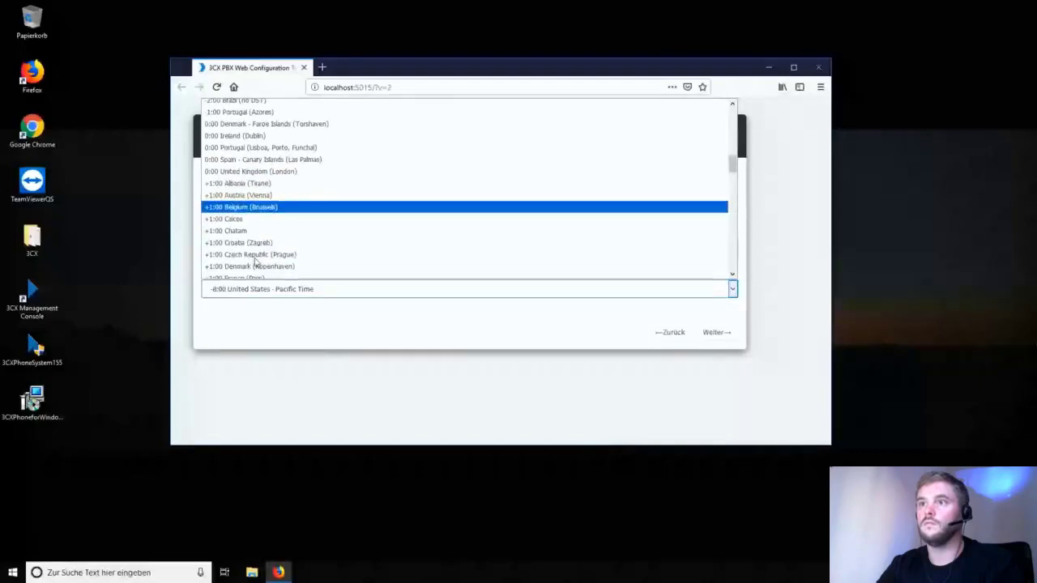
{"action": "scroll", "coordinate": [256, 263], "scroll_direction": "down", "scroll_amount": 2}
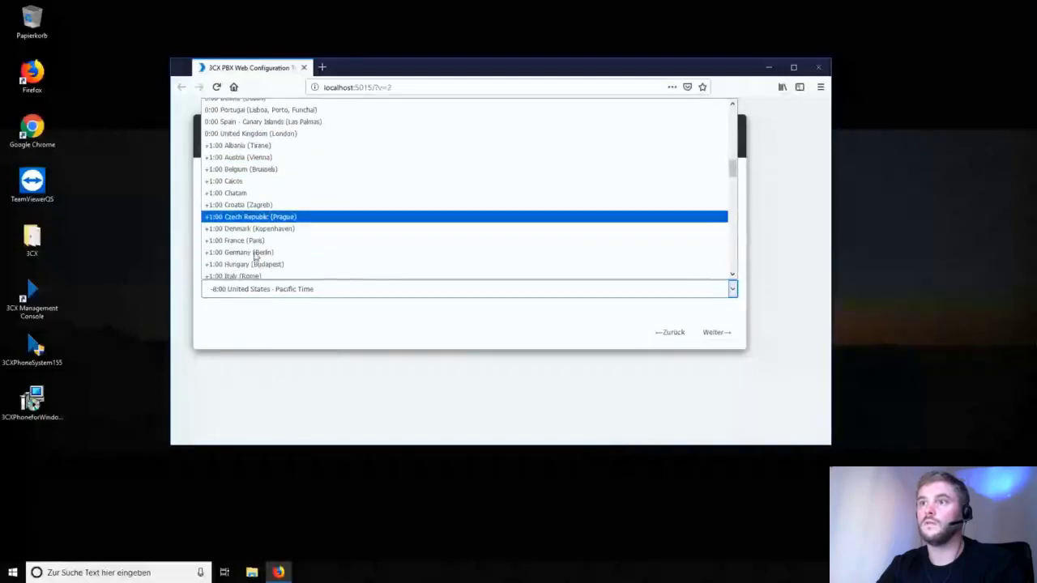
{"action": "left_click", "coordinate": [255, 262]}
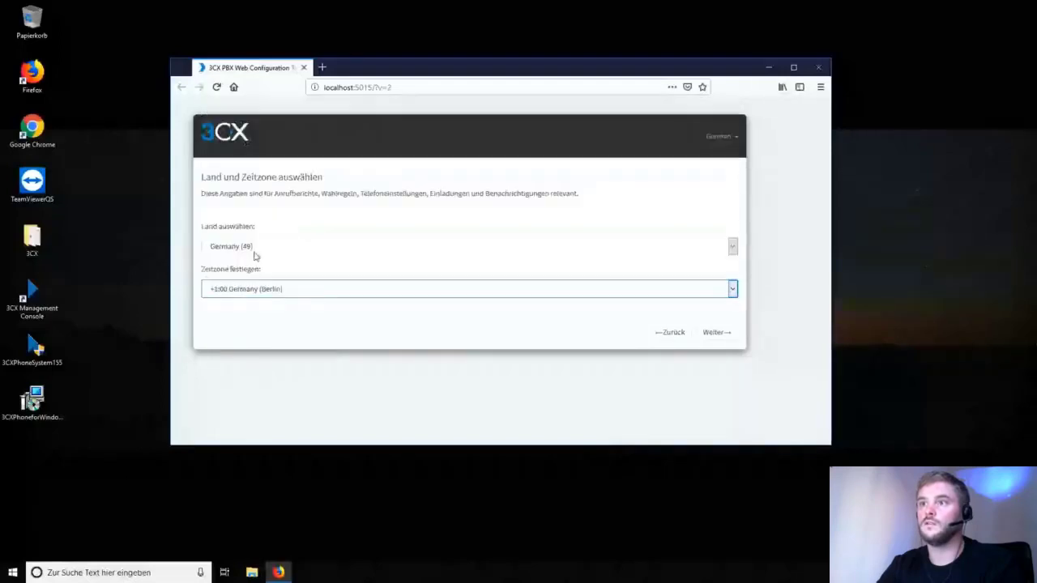
{"action": "left_click", "coordinate": [724, 337]}
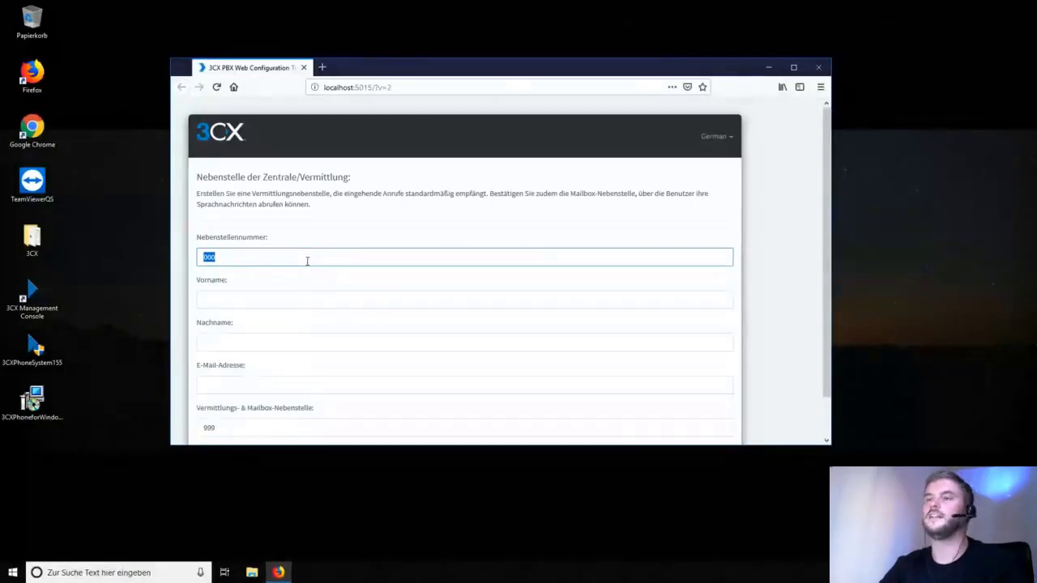
Step: Change the operator extension number from 000 to 201
{"action": "left_click", "coordinate": [223, 255]}
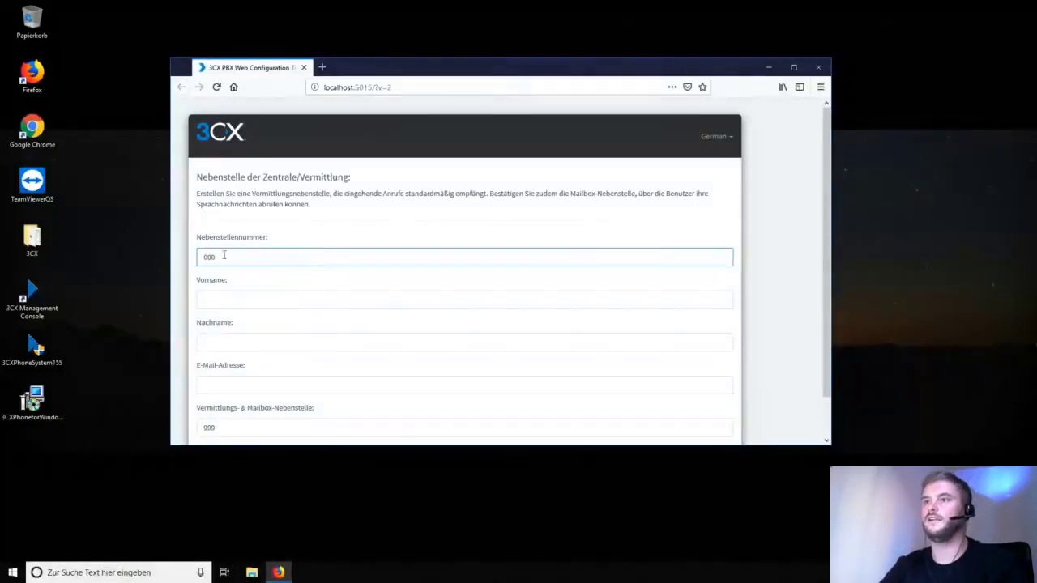
{"action": "double_click", "coordinate": [224, 256]}
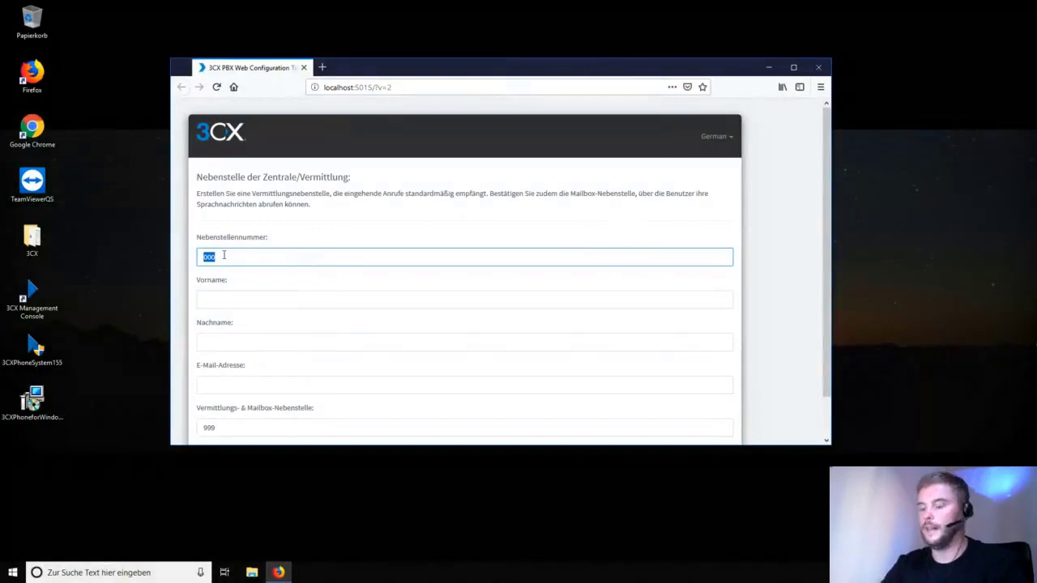
{"action": "scroll", "coordinate": [249, 224], "scroll_direction": "down", "scroll_amount": 1}
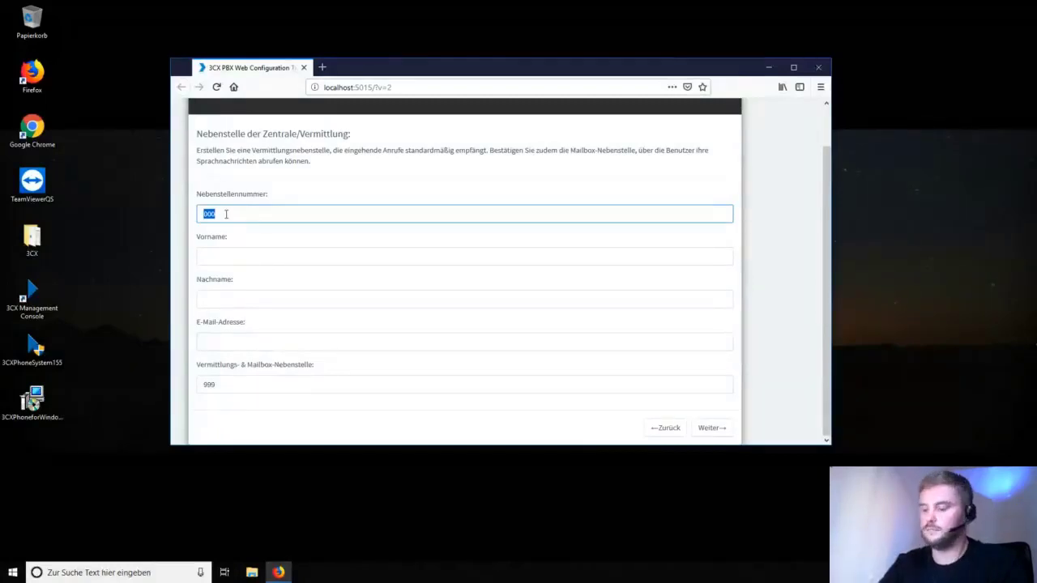
{"action": "type", "text": "201"}
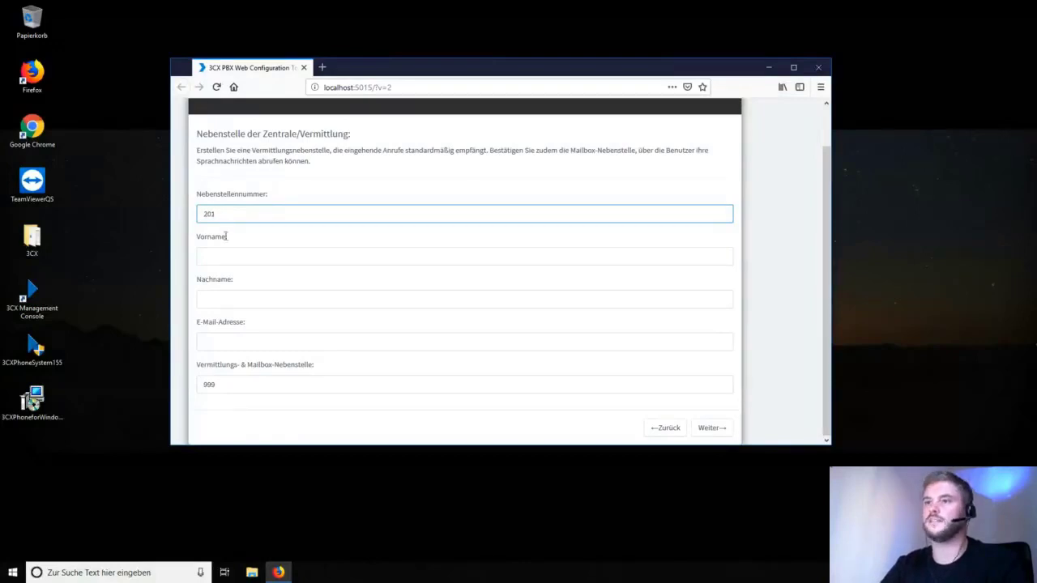
Step: Enter the operator's first name, last name and e-mail address, then submit the form
{"action": "left_click", "coordinate": [225, 251]}
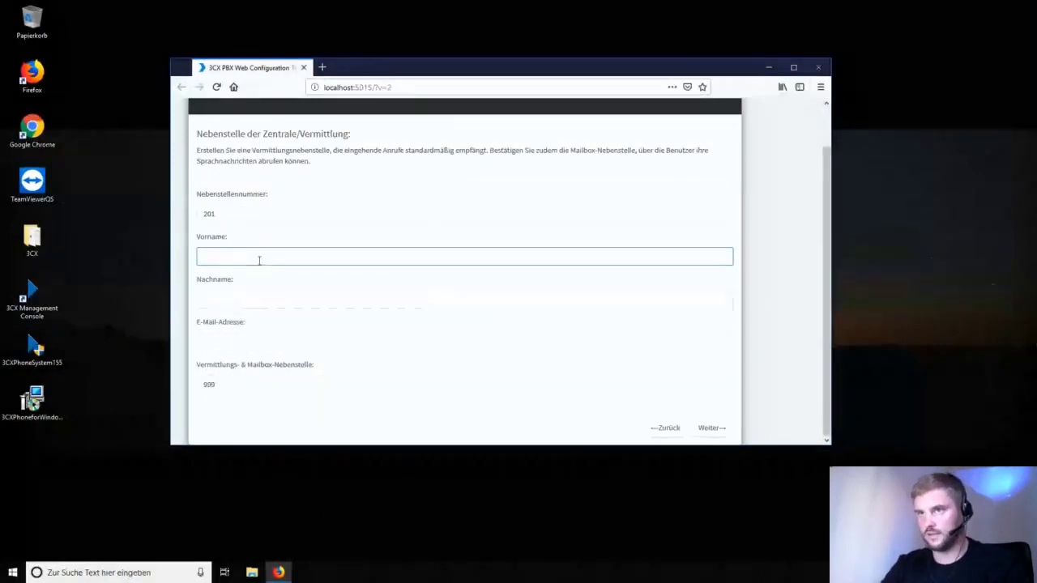
{"action": "type", "text": "Pho"}
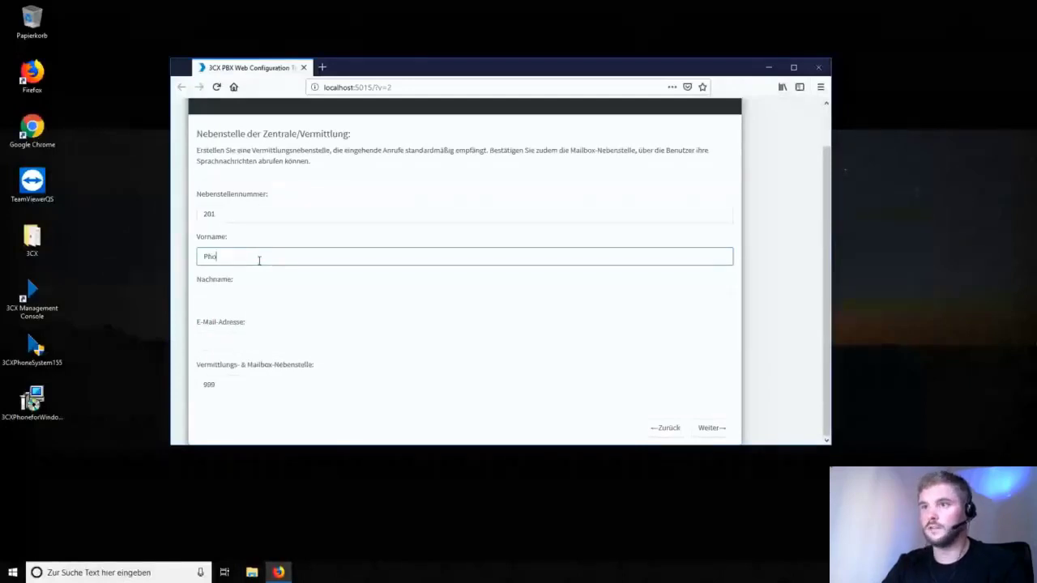
{"action": "type", "text": "l"}
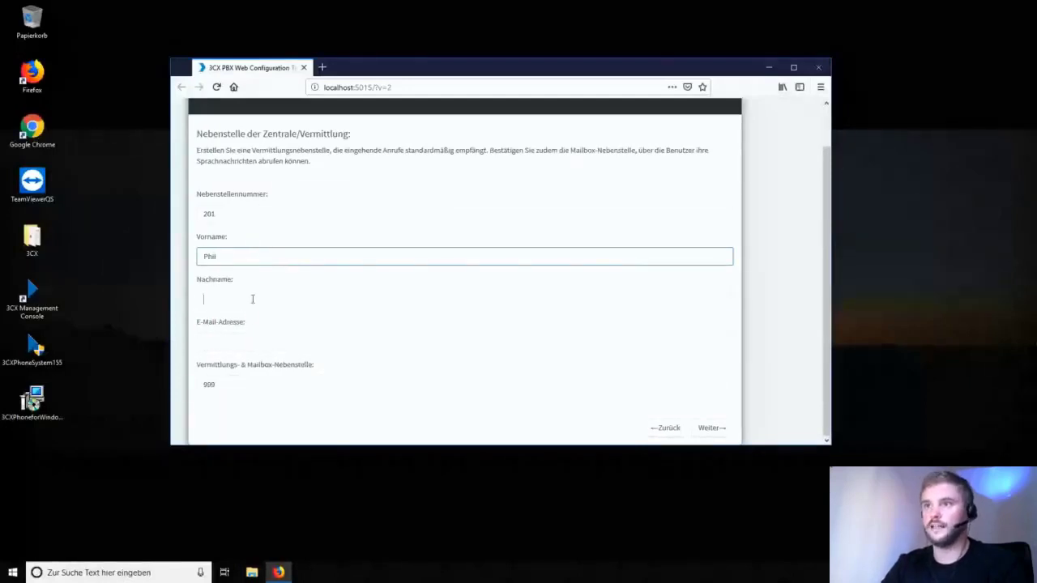
{"action": "left_click", "coordinate": [253, 299]}
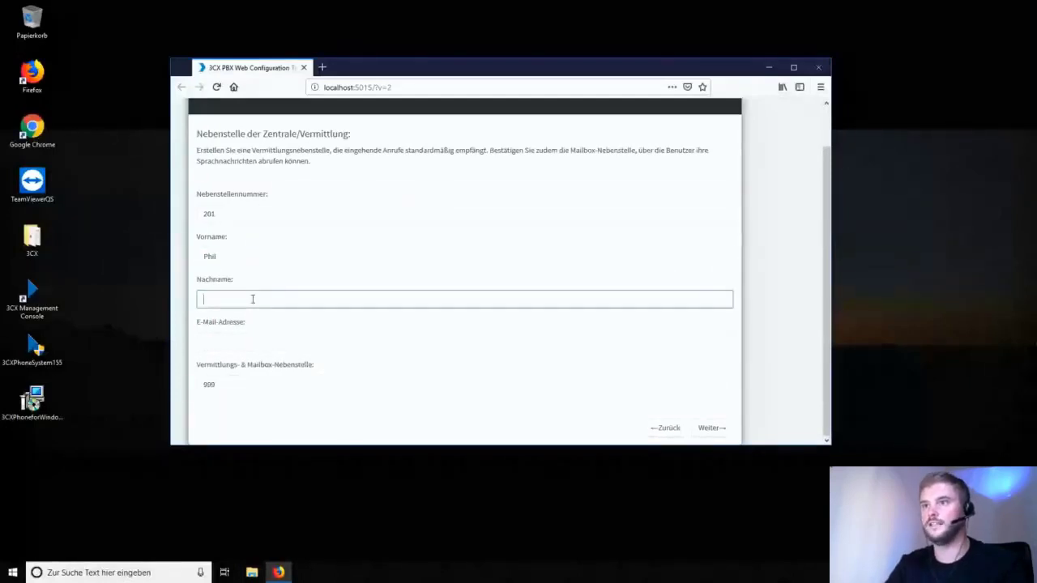
{"action": "type", "text": "Bo"}
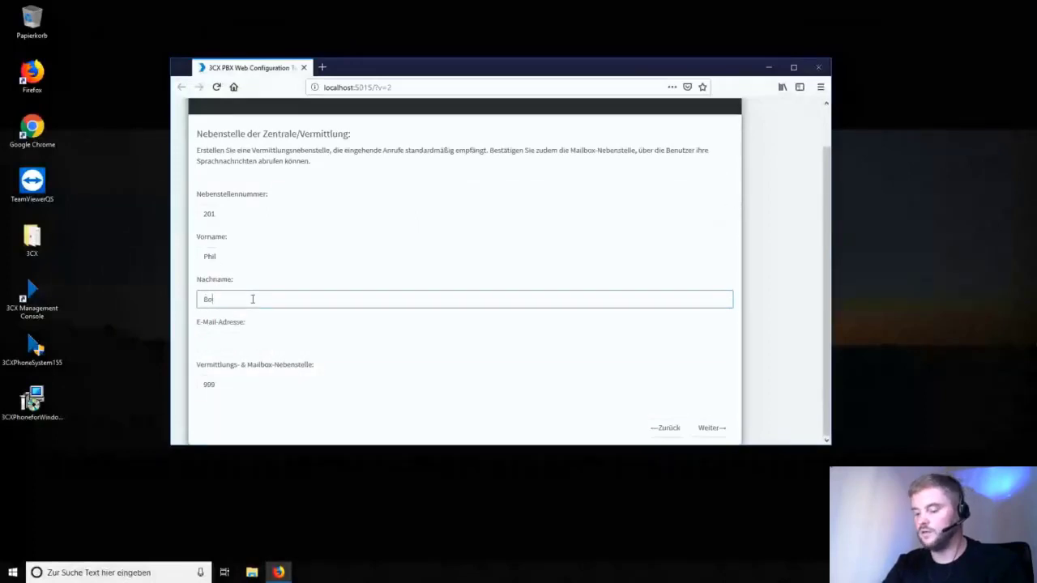
{"action": "type", "text": "ss"}
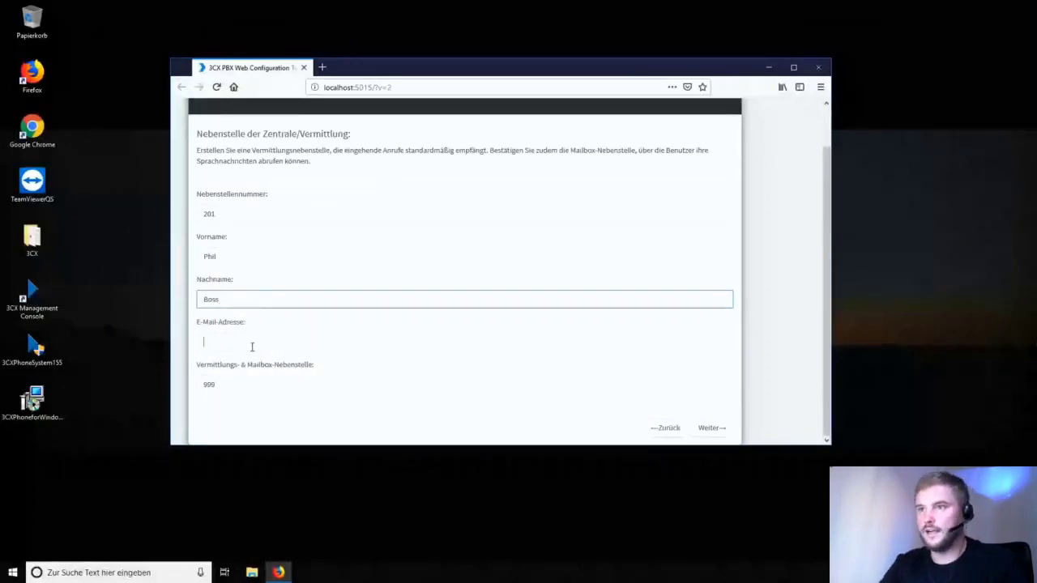
{"action": "left_click", "coordinate": [252, 342]}
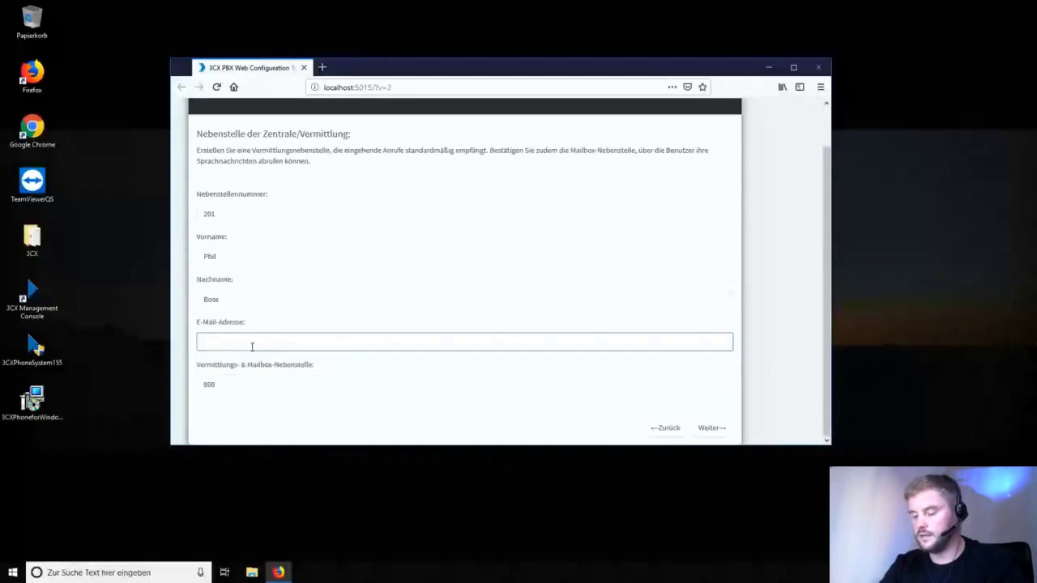
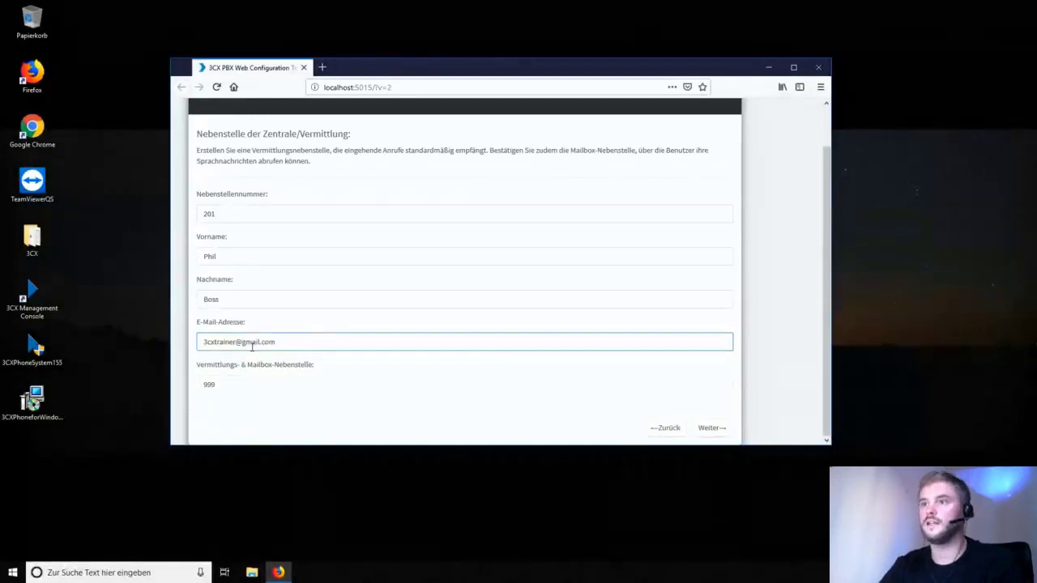
{"action": "triple_click", "coordinate": [294, 346]}
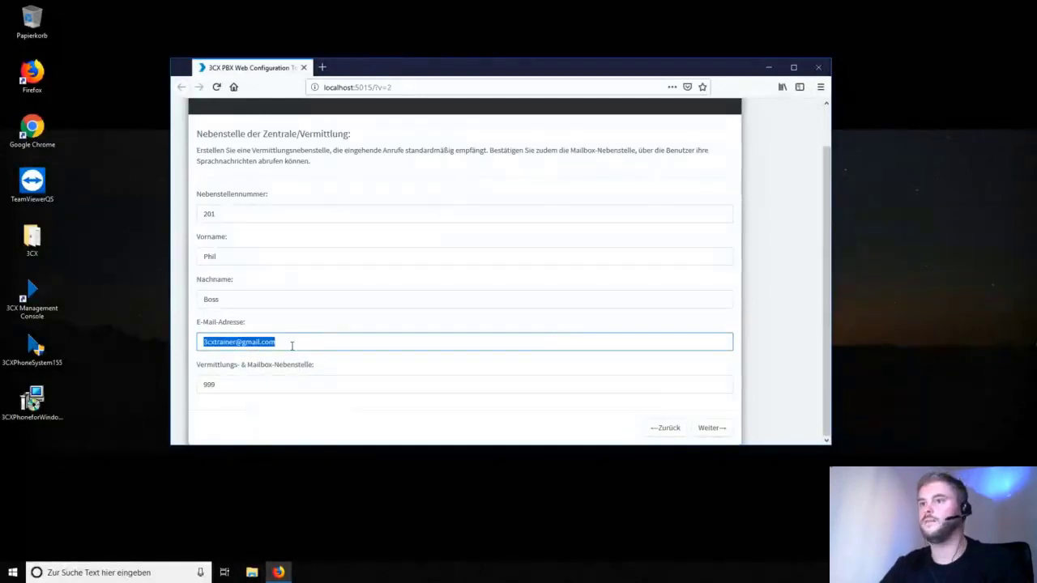
{"action": "left_click", "coordinate": [726, 430]}
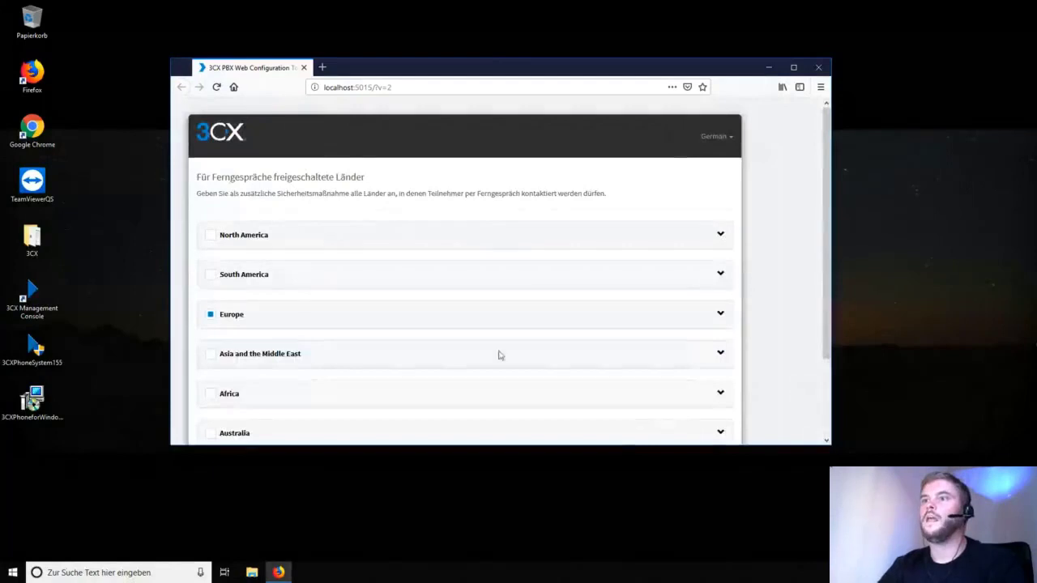
Step: Expand the Europe group and tick all European countries for long-distance calls
{"action": "scroll", "coordinate": [363, 226], "scroll_direction": "down", "scroll_amount": 1}
{"action": "scroll", "coordinate": [362, 227], "scroll_direction": "down", "scroll_amount": 2}
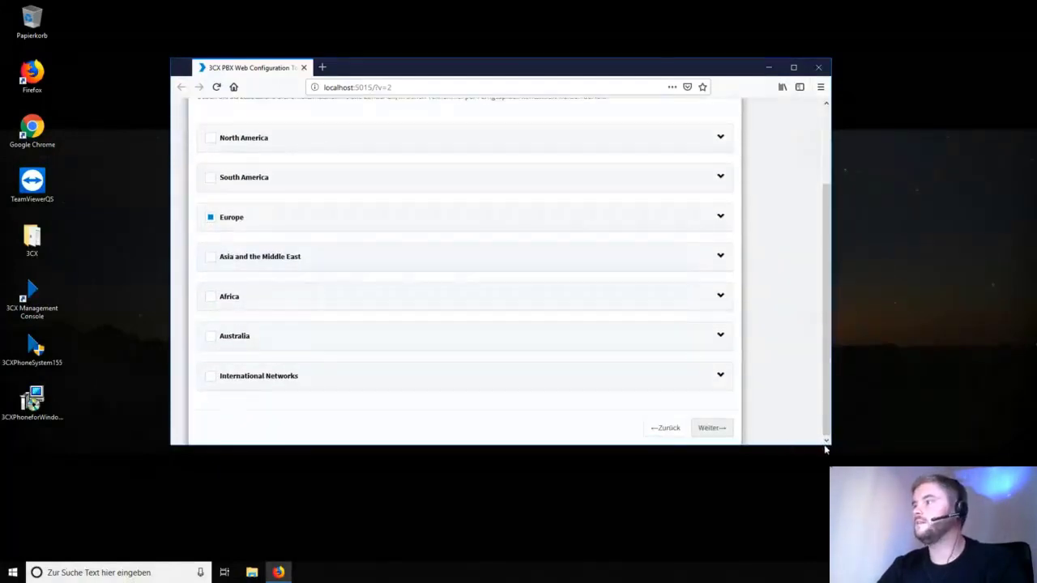
{"action": "scroll", "coordinate": [249, 279], "scroll_direction": "up", "scroll_amount": 1}
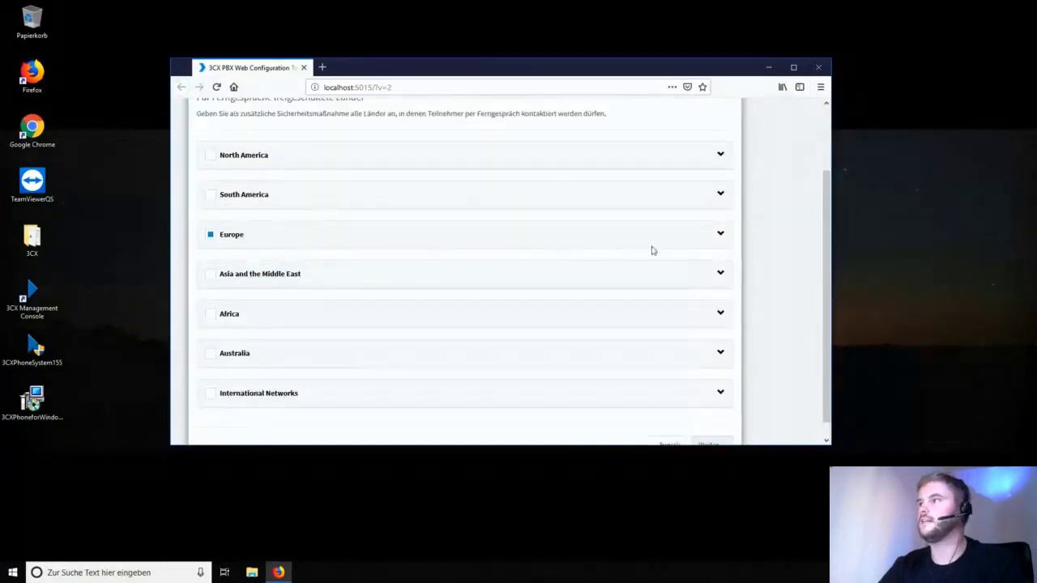
{"action": "left_click", "coordinate": [720, 234]}
{"action": "scroll", "coordinate": [366, 283], "scroll_direction": "down", "scroll_amount": 5}
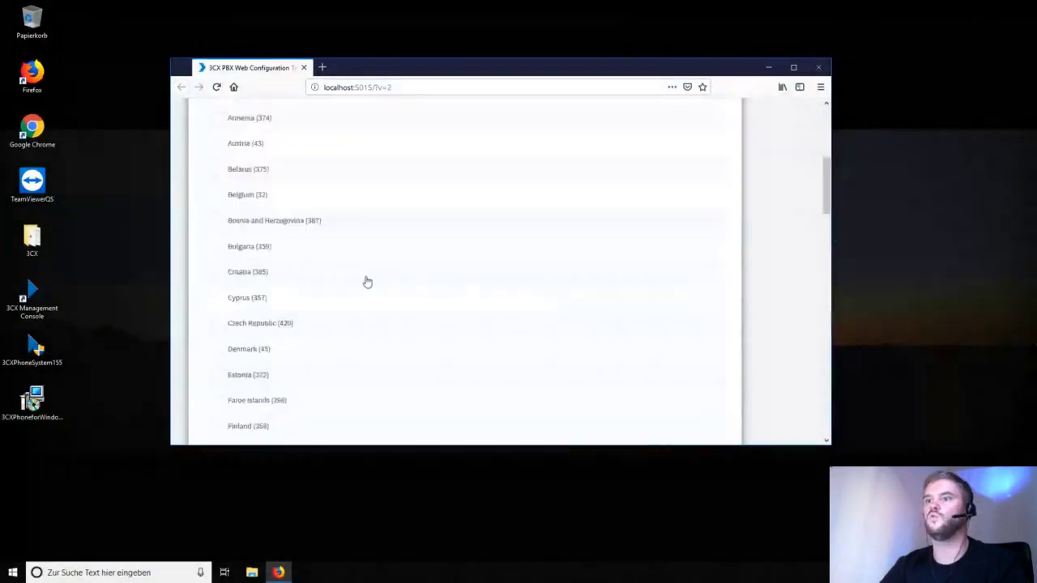
{"action": "scroll", "coordinate": [366, 280], "scroll_direction": "down", "scroll_amount": 4}
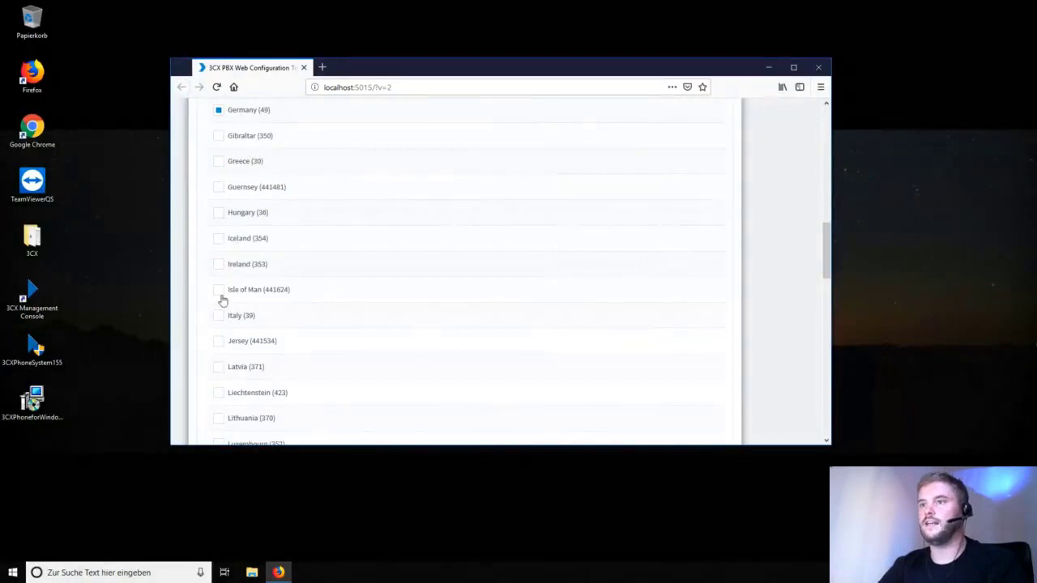
{"action": "scroll", "coordinate": [223, 302], "scroll_direction": "down", "scroll_amount": 10}
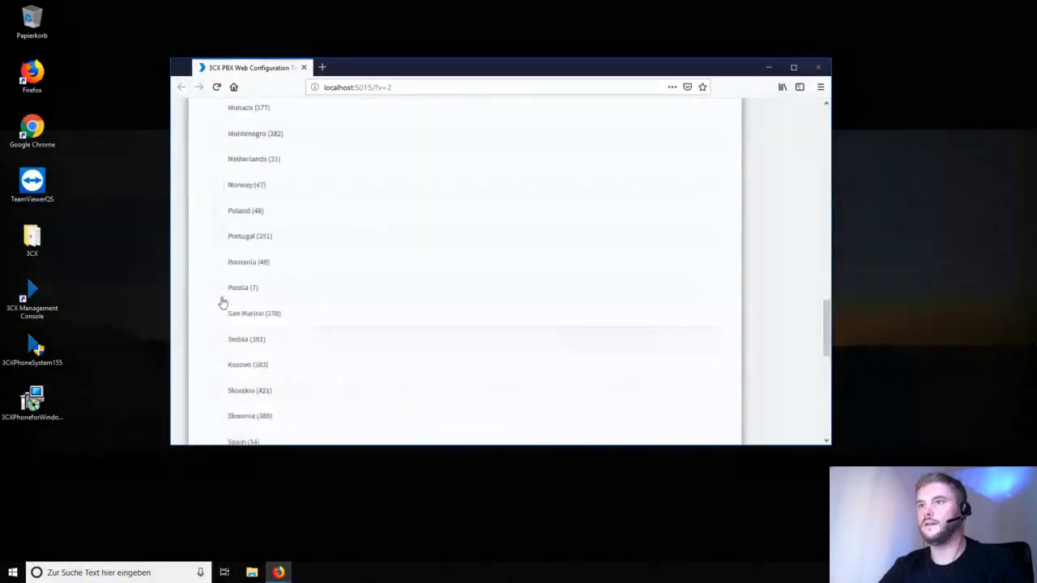
{"action": "scroll", "coordinate": [222, 303], "scroll_direction": "up", "scroll_amount": 7}
{"action": "scroll", "coordinate": [223, 302], "scroll_direction": "up", "scroll_amount": 15}
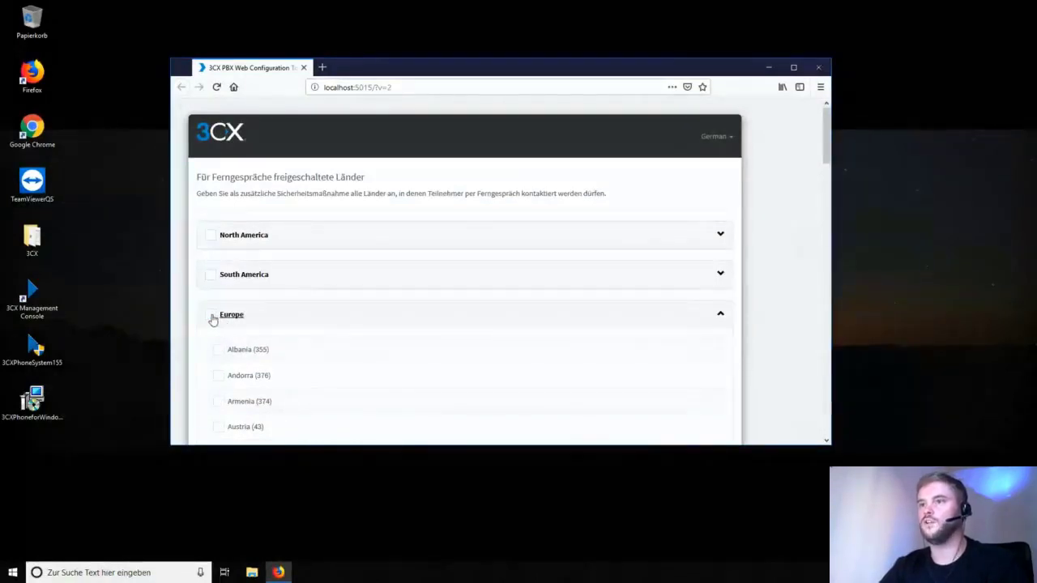
{"action": "left_click", "coordinate": [212, 317]}
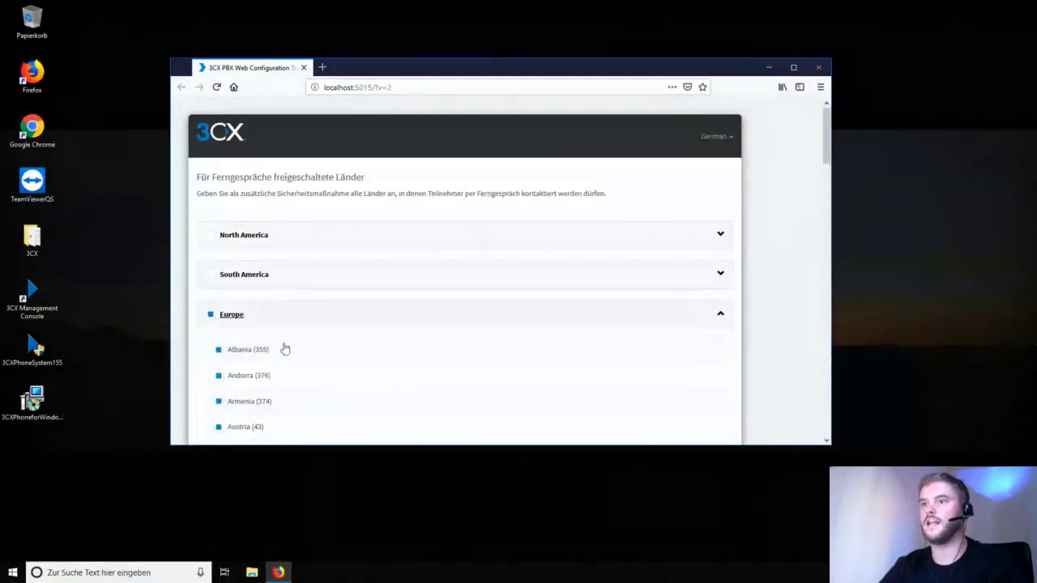
Step: Leave only Germany (49) allowed for long-distance calls and continue
{"action": "scroll", "coordinate": [285, 348], "scroll_direction": "down", "scroll_amount": 8}
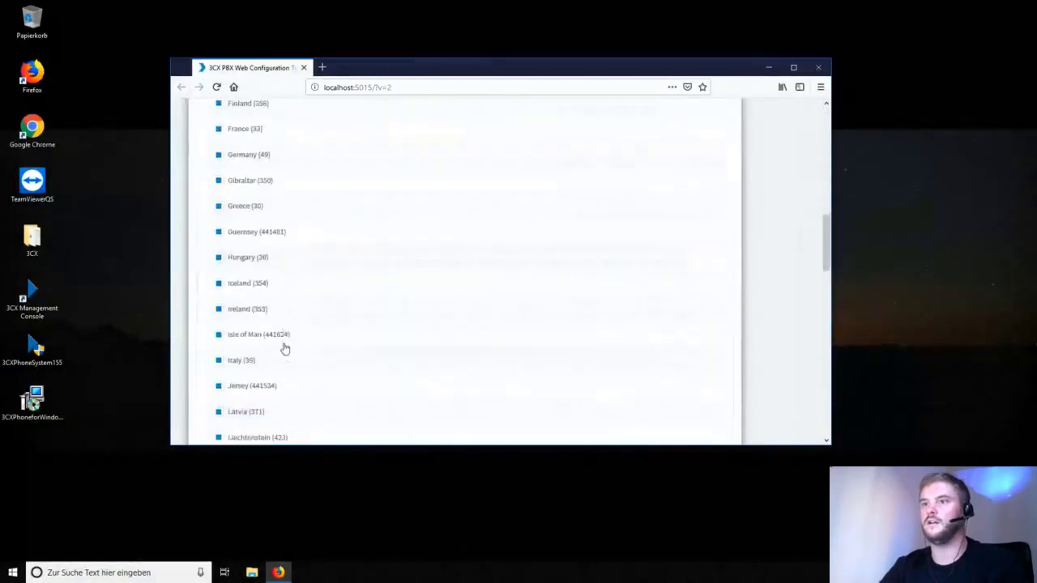
{"action": "scroll", "coordinate": [284, 348], "scroll_direction": "up", "scroll_amount": 8}
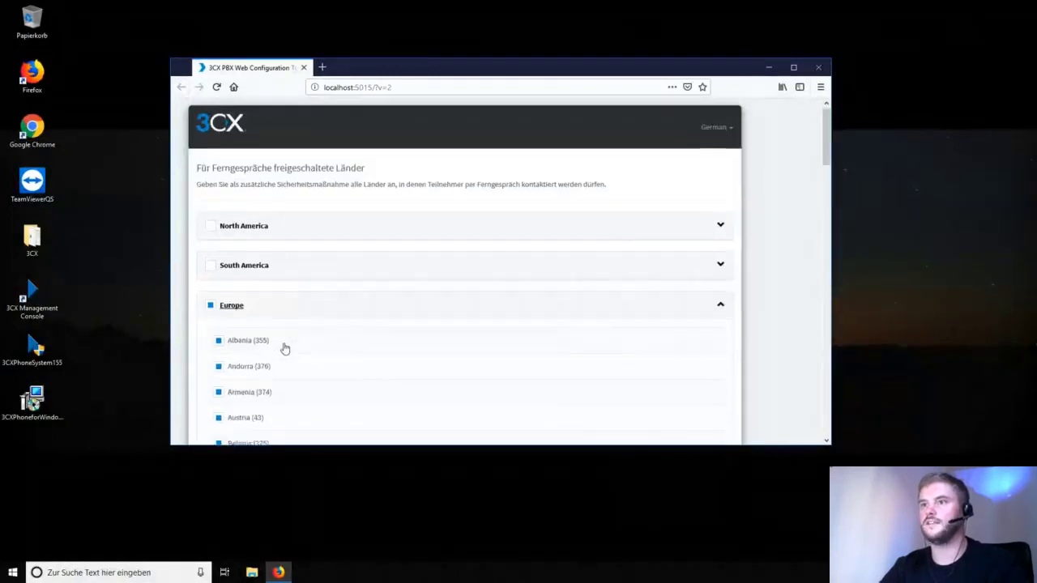
{"action": "scroll", "coordinate": [284, 349], "scroll_direction": "down", "scroll_amount": 8}
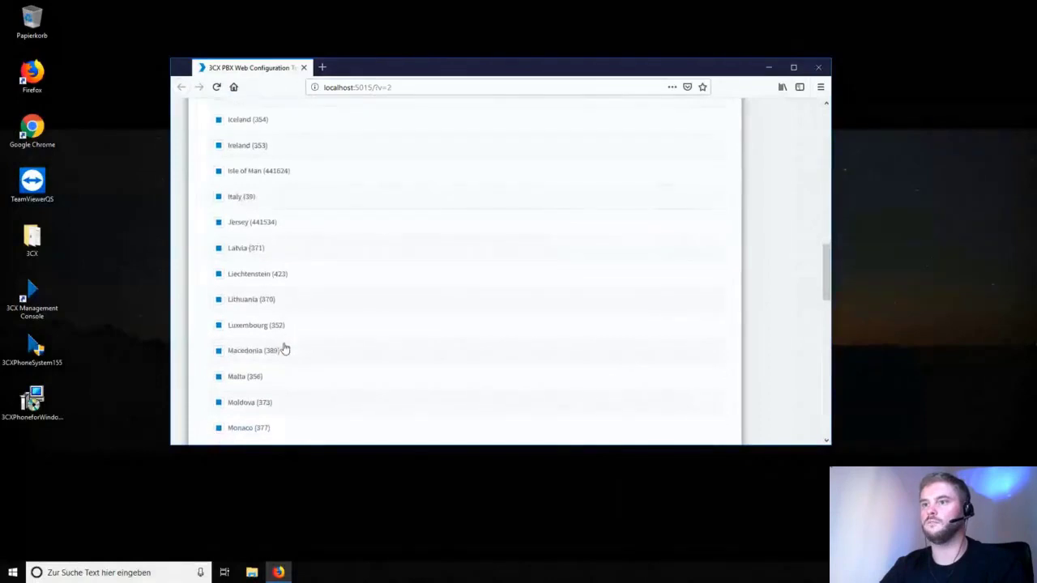
{"action": "scroll", "coordinate": [284, 348], "scroll_direction": "down", "scroll_amount": 10}
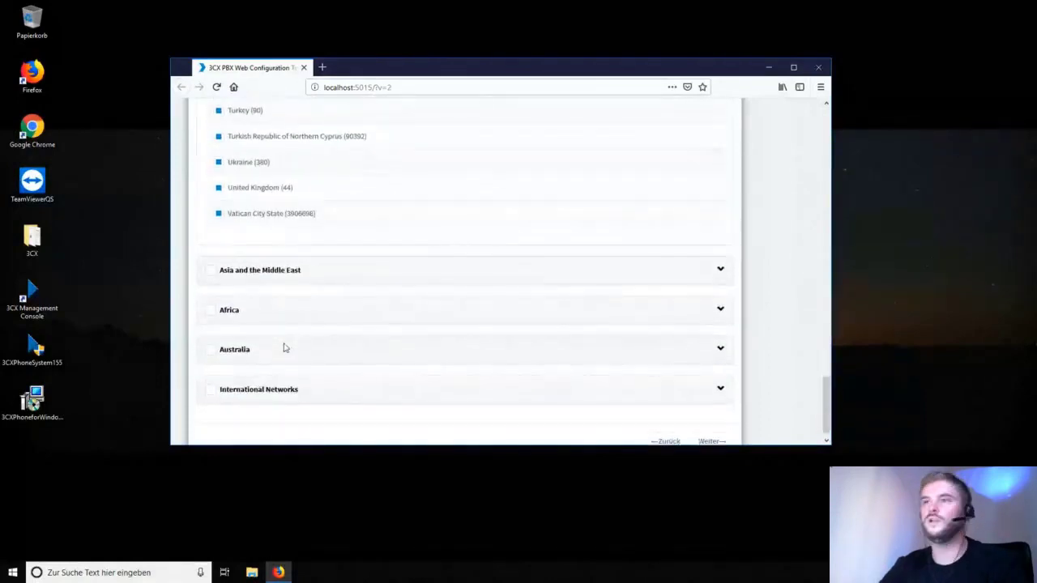
{"action": "scroll", "coordinate": [284, 349], "scroll_direction": "up", "scroll_amount": 10}
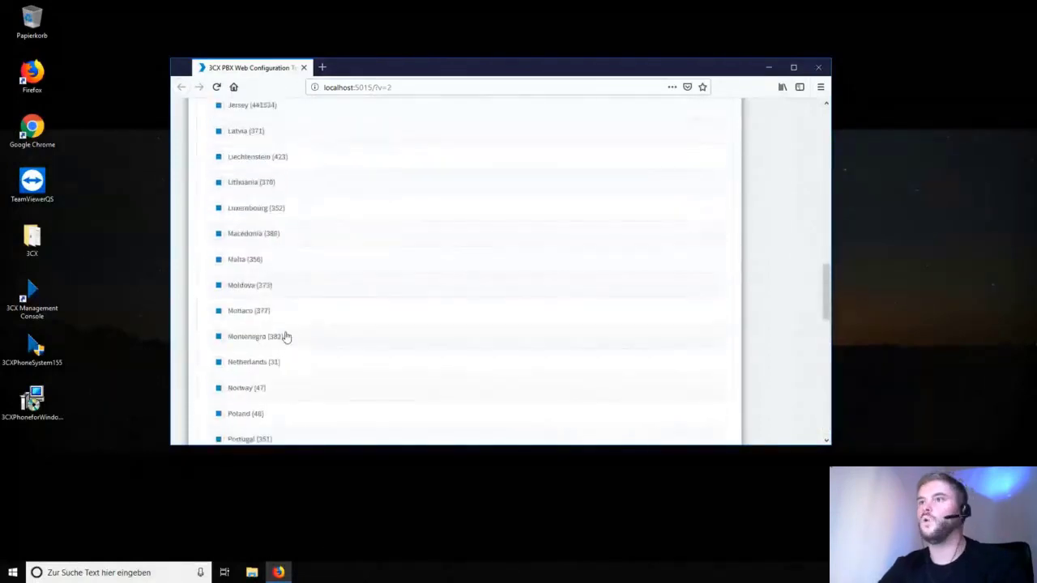
{"action": "scroll", "coordinate": [286, 336], "scroll_direction": "up", "scroll_amount": 6}
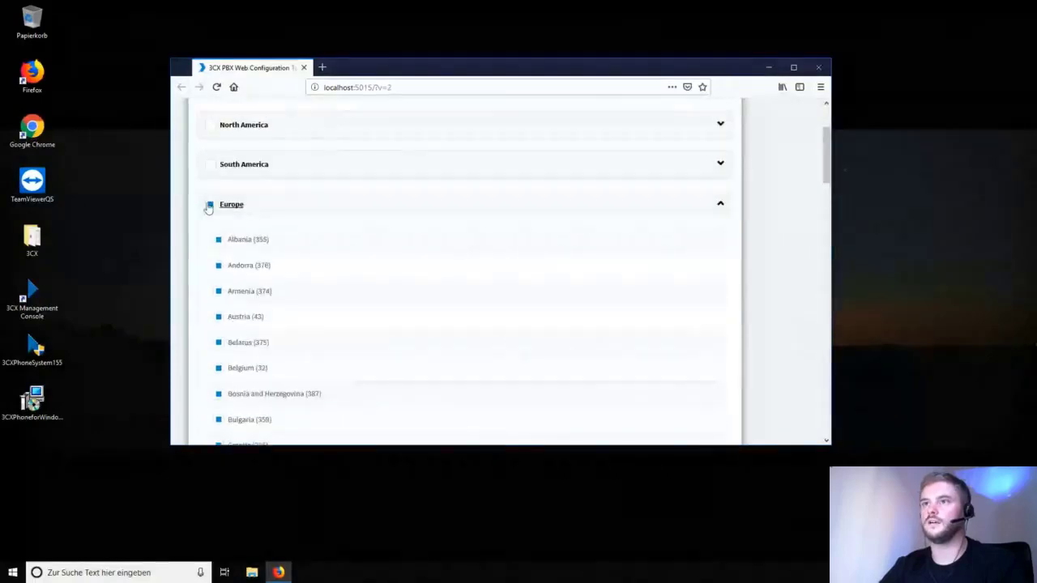
{"action": "scroll", "coordinate": [281, 258], "scroll_direction": "down", "scroll_amount": 7}
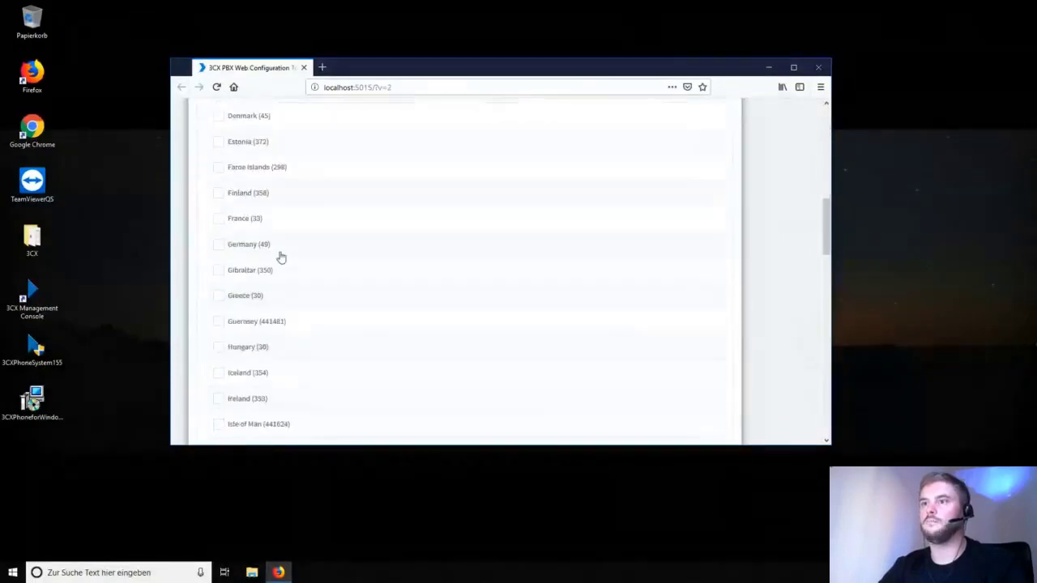
{"action": "scroll", "coordinate": [281, 258], "scroll_direction": "up", "scroll_amount": 1}
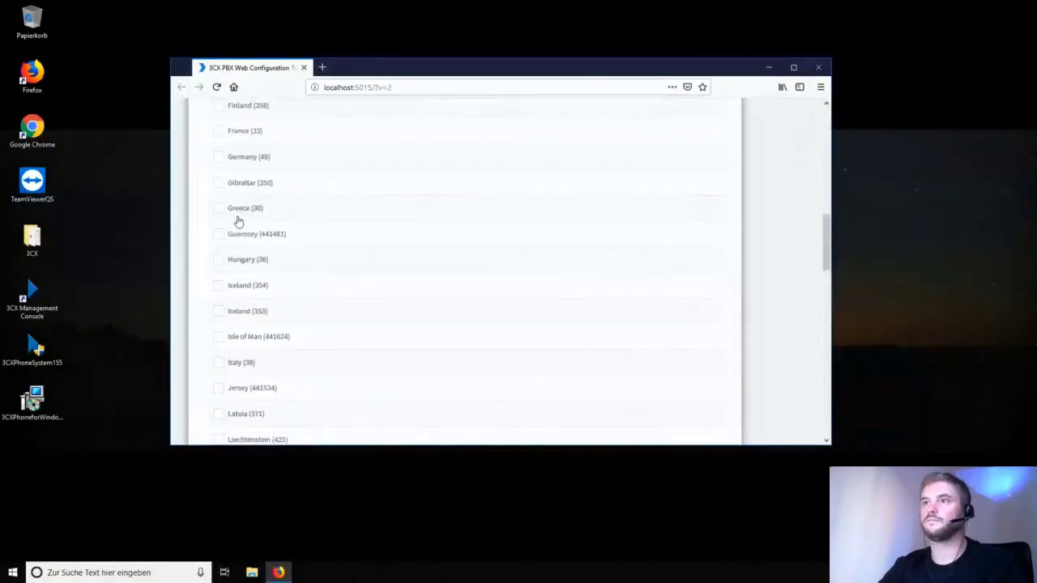
{"action": "left_click", "coordinate": [217, 156]}
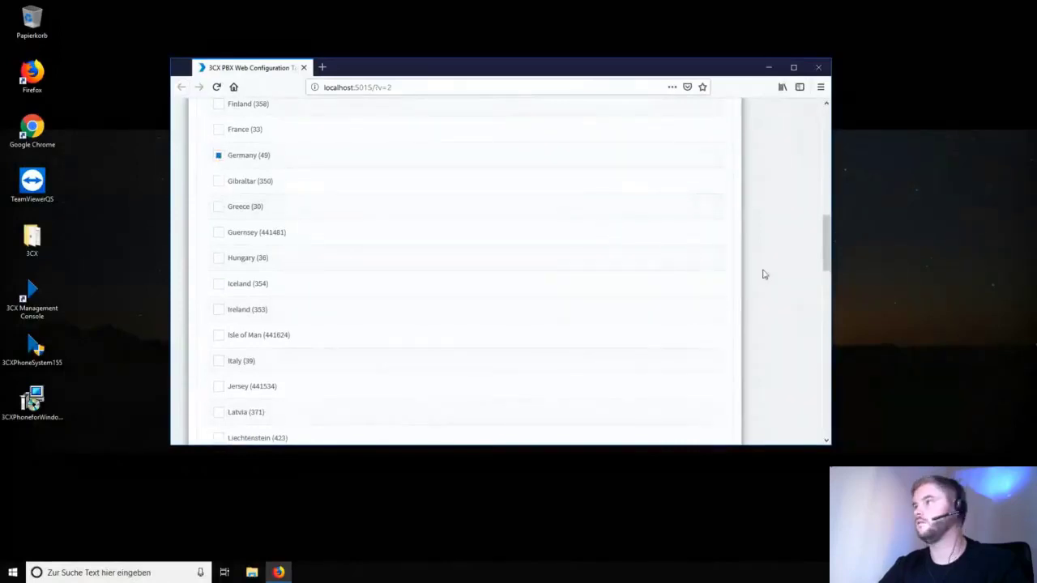
{"action": "scroll", "coordinate": [764, 275], "scroll_direction": "down", "scroll_amount": 10}
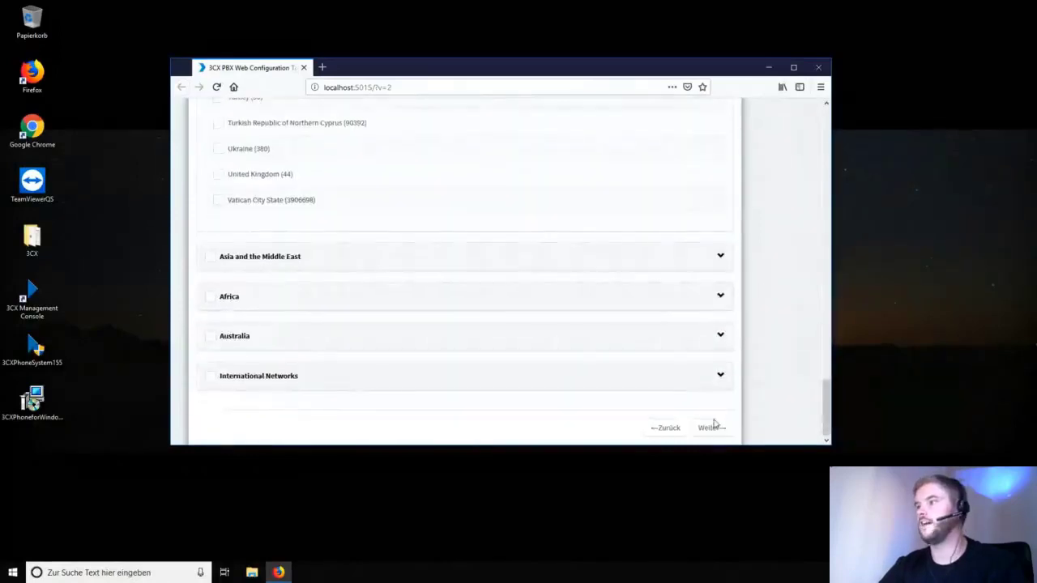
{"action": "left_click", "coordinate": [711, 428]}
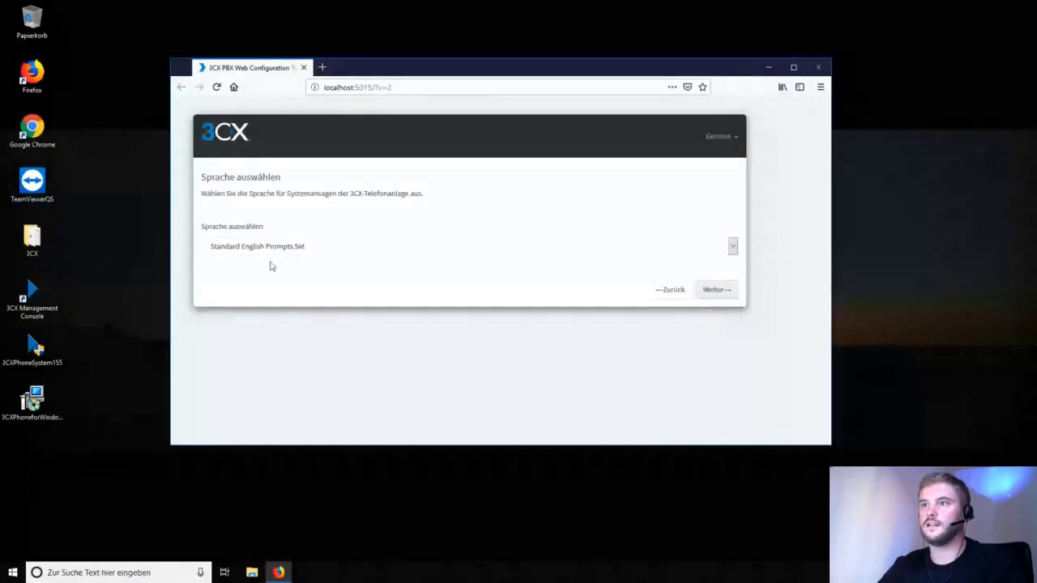
Step: Choose German Prompts Set as the system prompt language and apply the setup
{"action": "left_click", "coordinate": [273, 249]}
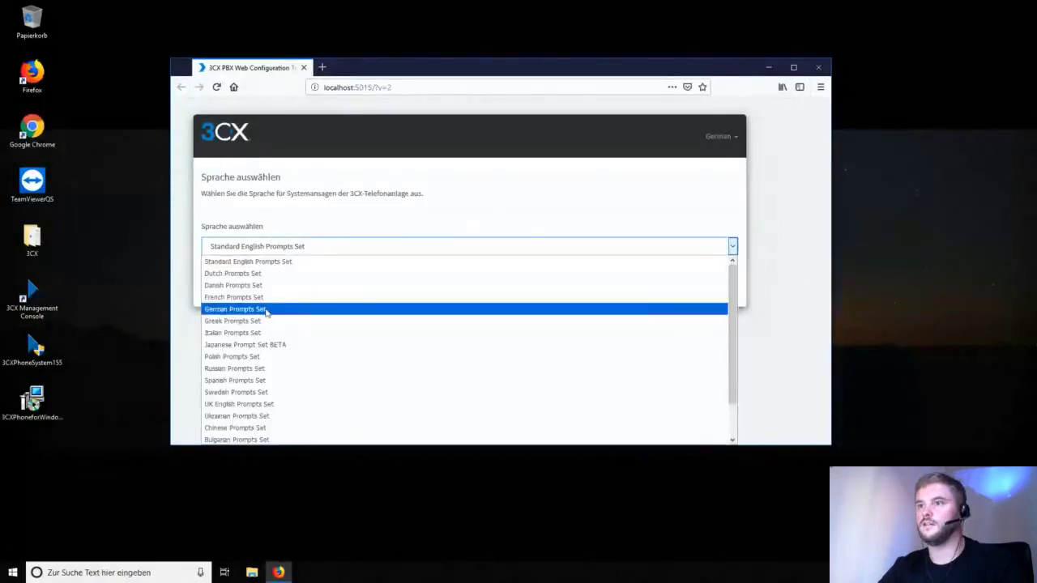
{"action": "left_click", "coordinate": [315, 313]}
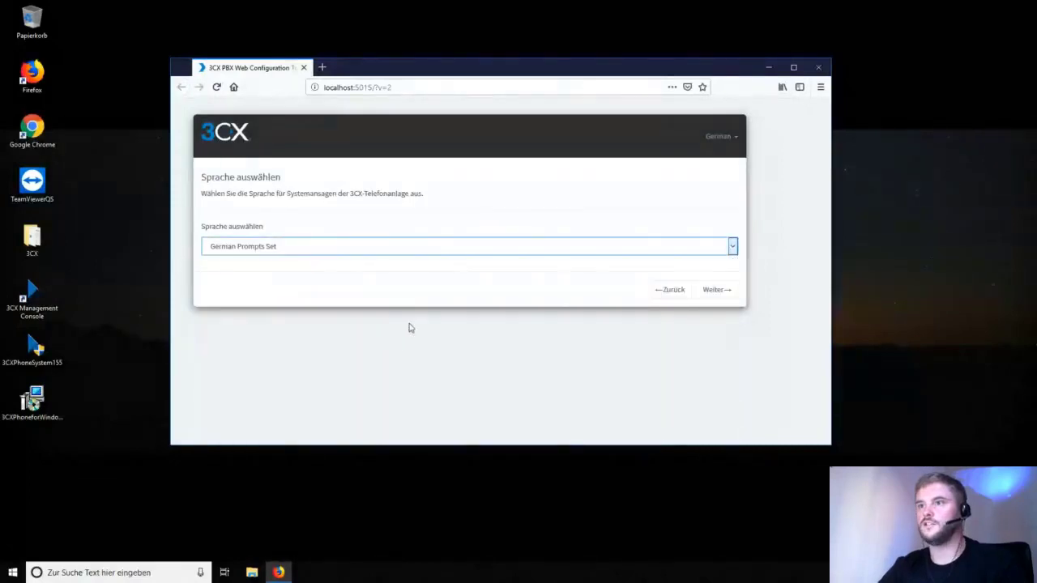
{"action": "left_click", "coordinate": [707, 293]}
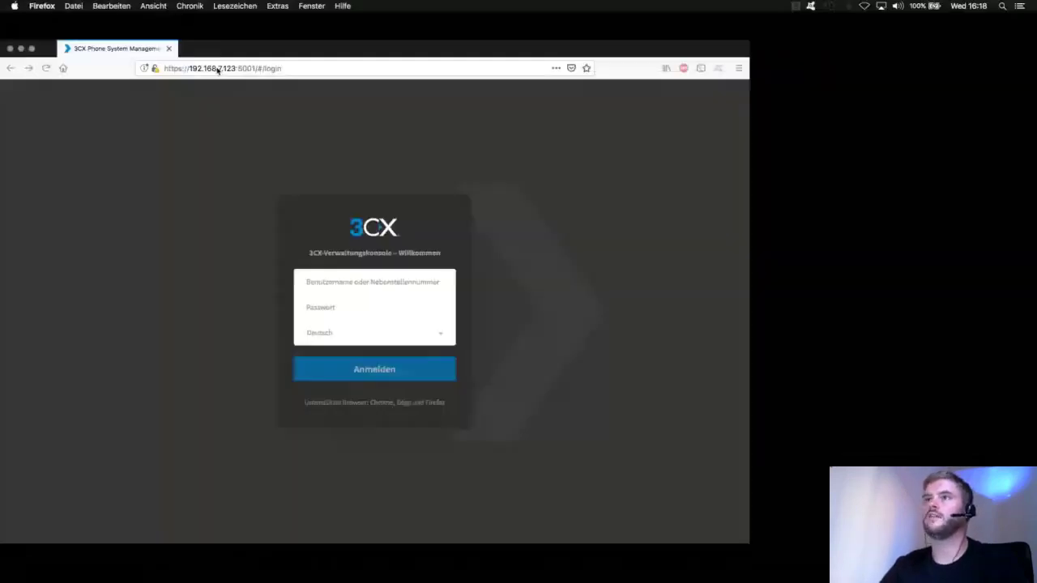
Step: Load the 3cx.de website in a new browser tab
{"action": "key", "text": "super+t"}
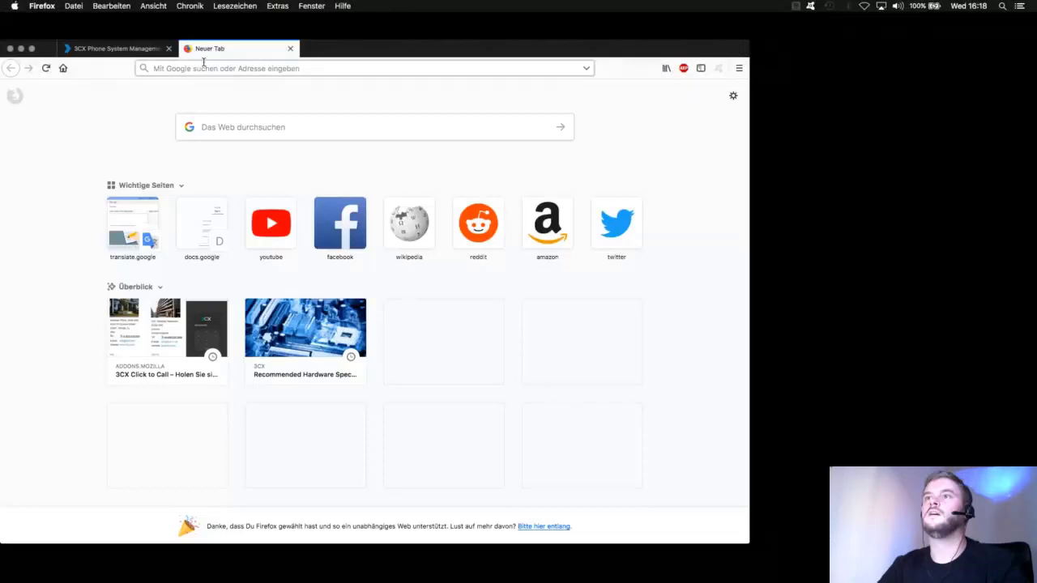
{"action": "type", "text": "3cx"}
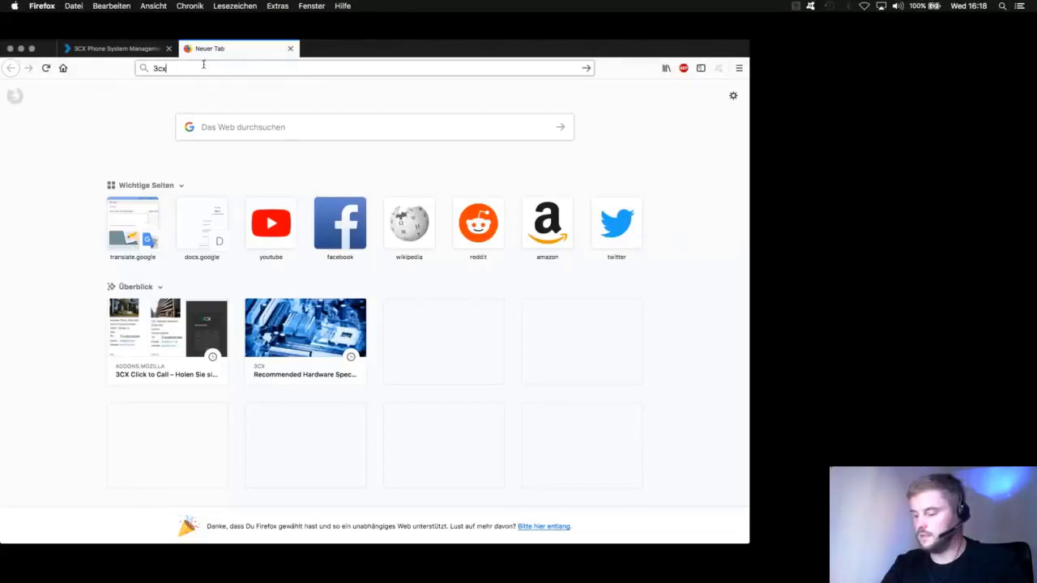
{"action": "type", "text": ".cde"}
{"action": "key", "text": "Return"}
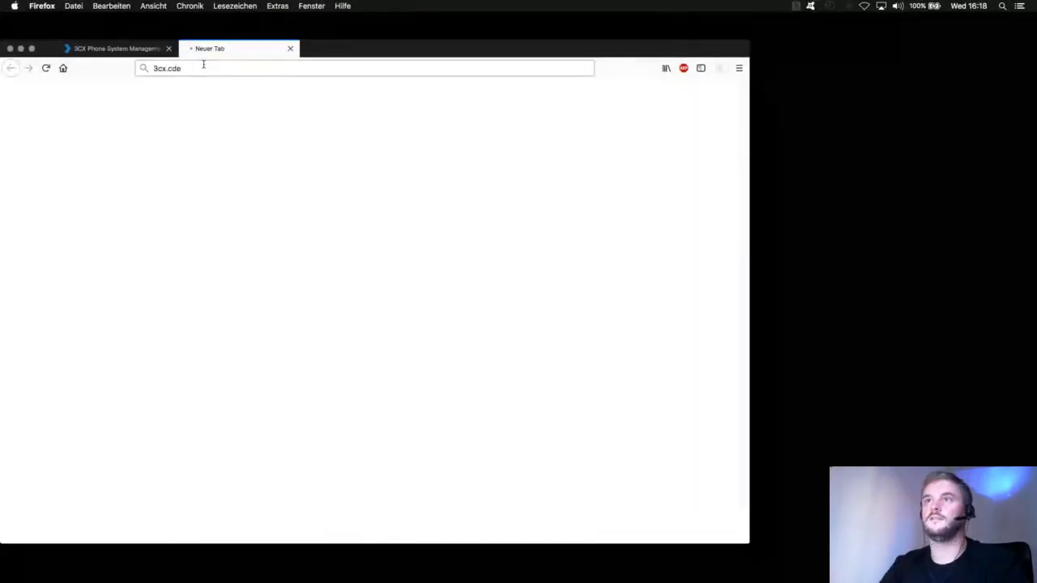
Step: Go to LERNEN > 3CX Academy and start the 3CX Basic Zertifizierung course
{"action": "left_click", "coordinate": [170, 69]}
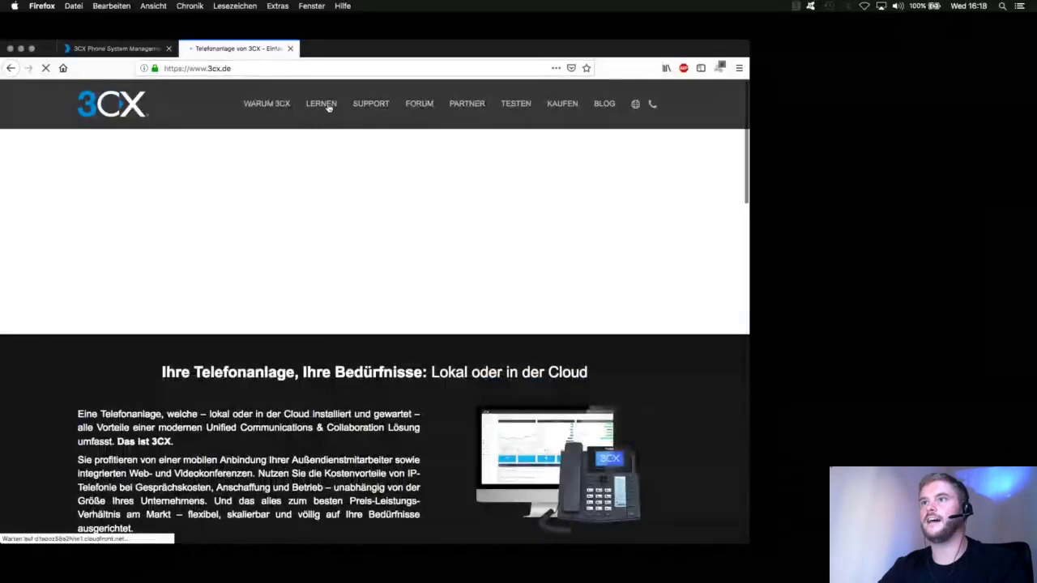
{"action": "mouse_move", "coordinate": [322, 107]}
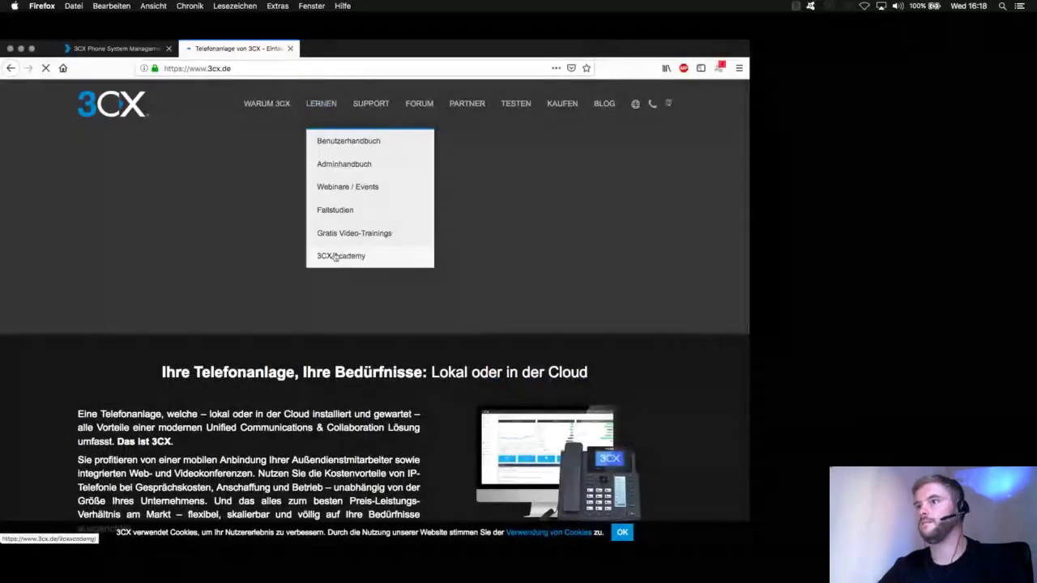
{"action": "left_click", "coordinate": [335, 257]}
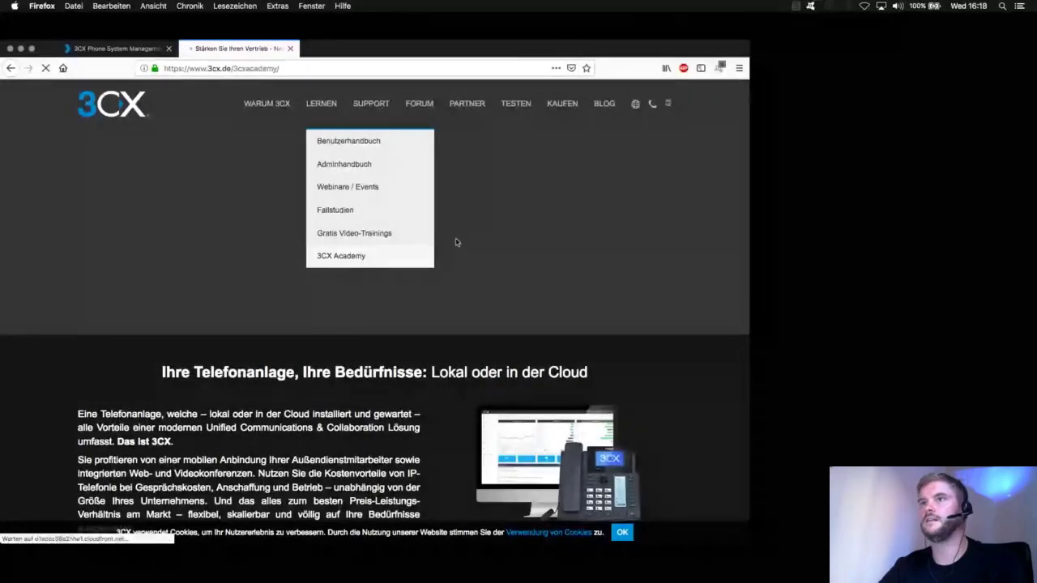
{"action": "scroll", "coordinate": [373, 287], "scroll_direction": "down", "scroll_amount": 10}
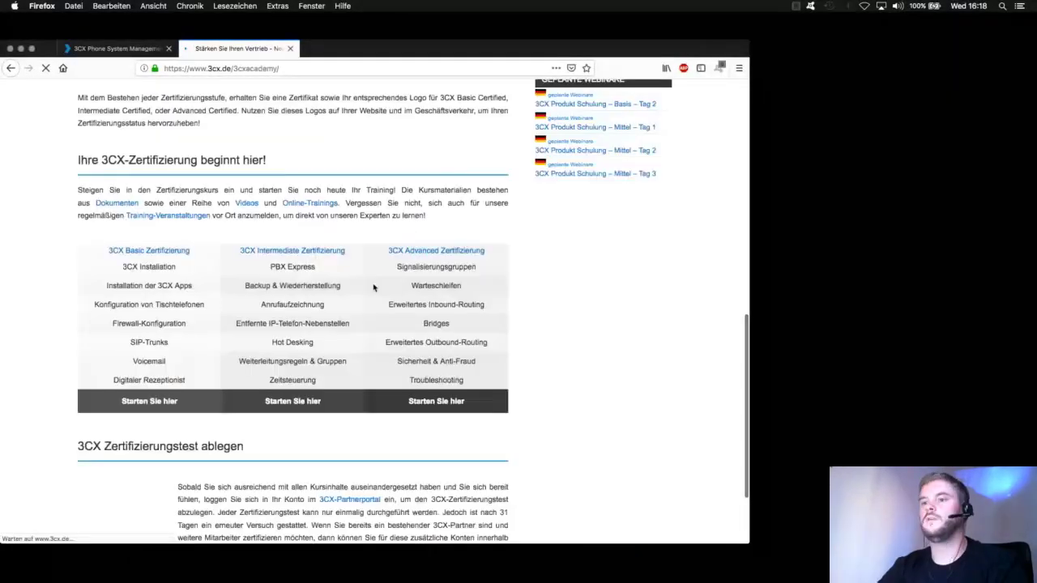
{"action": "scroll", "coordinate": [209, 206], "scroll_direction": "down", "scroll_amount": 1}
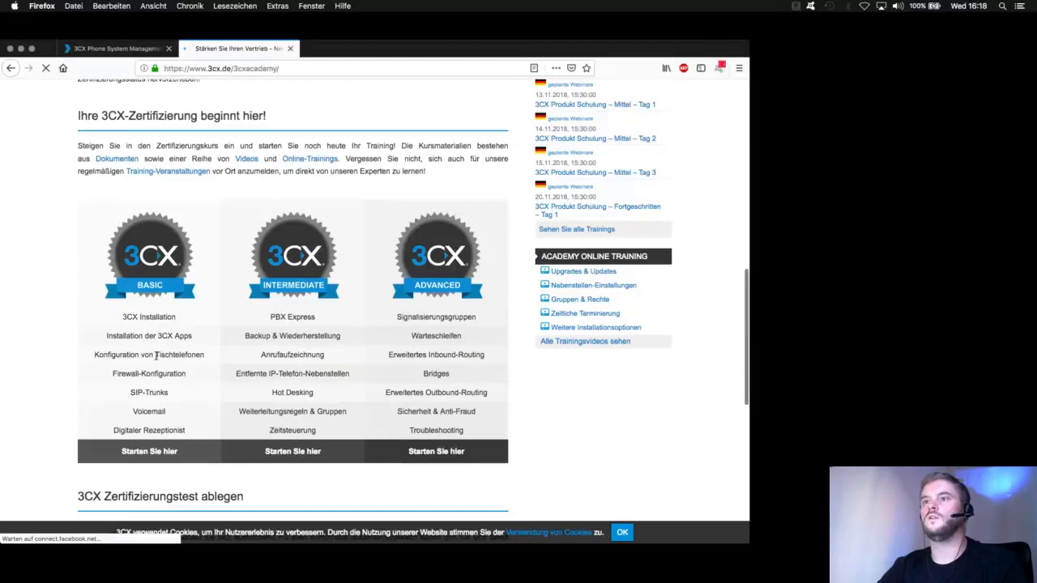
{"action": "left_click", "coordinate": [157, 458]}
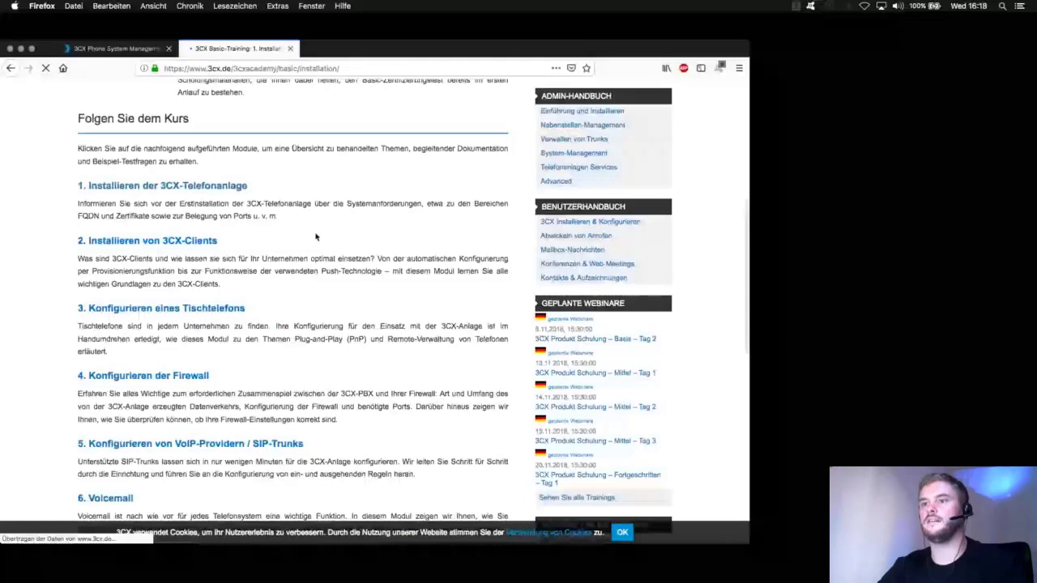
Step: Advance the embedded course slides to Slide 3, 'Voraussetzung: Betriebssysteme'
{"action": "scroll", "coordinate": [316, 237], "scroll_direction": "down", "scroll_amount": 10}
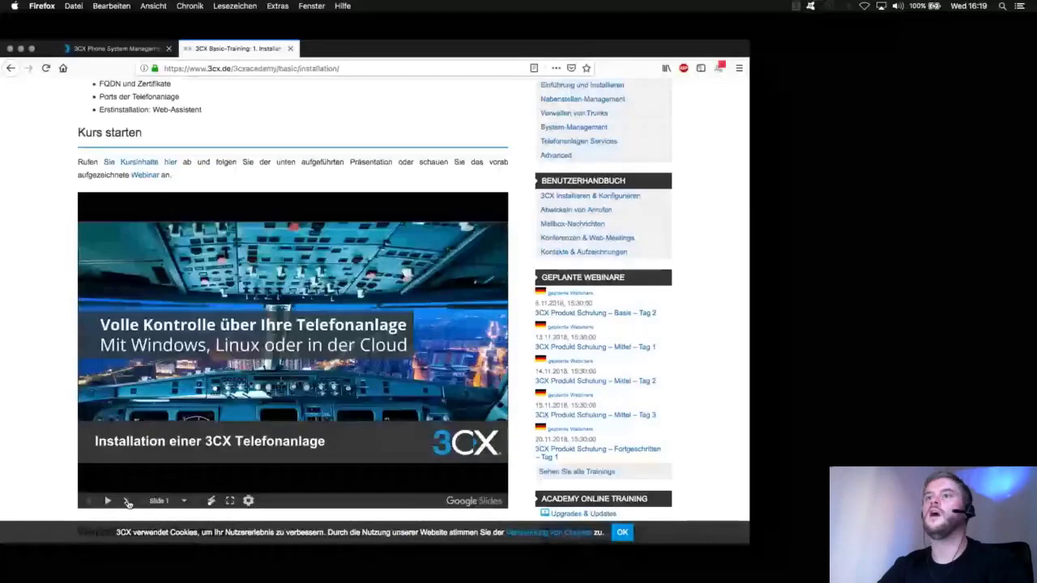
{"action": "double_click", "coordinate": [128, 502]}
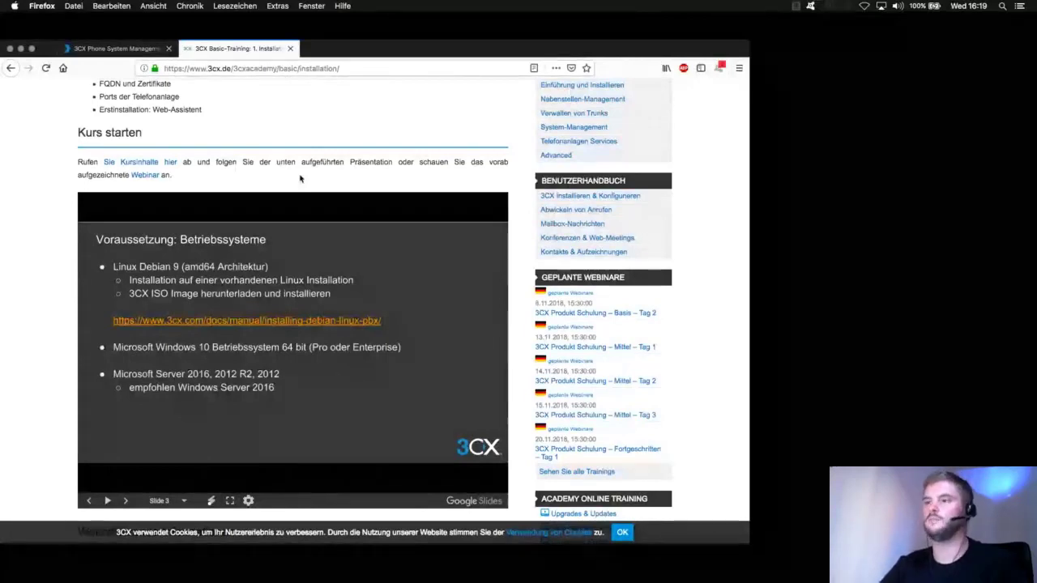
{"action": "scroll", "coordinate": [300, 179], "scroll_direction": "up", "scroll_amount": 5}
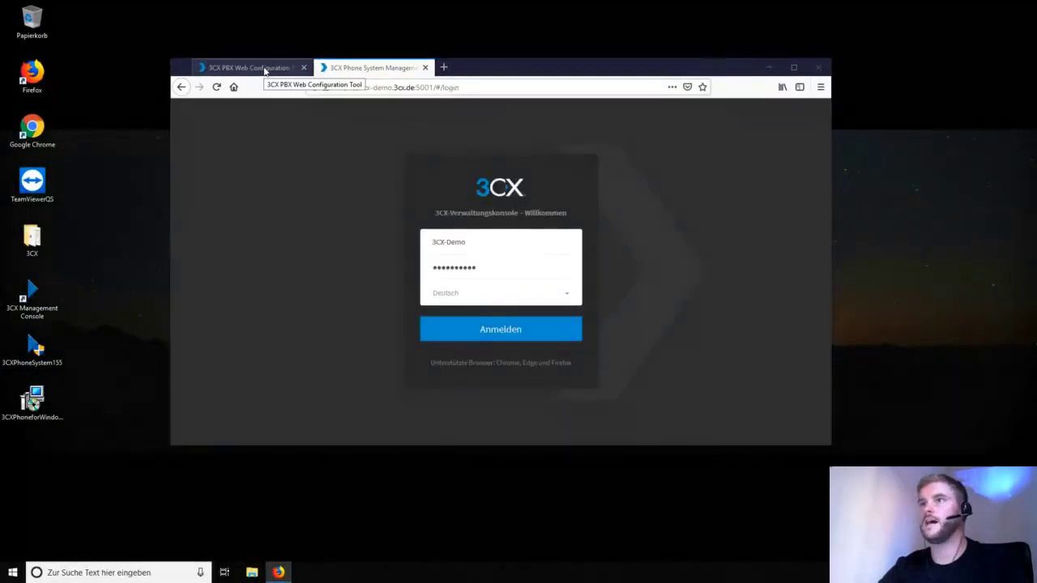
Step: Close the Web Configuration Tool tab and log in to the Management Console
{"action": "left_click", "coordinate": [264, 68]}
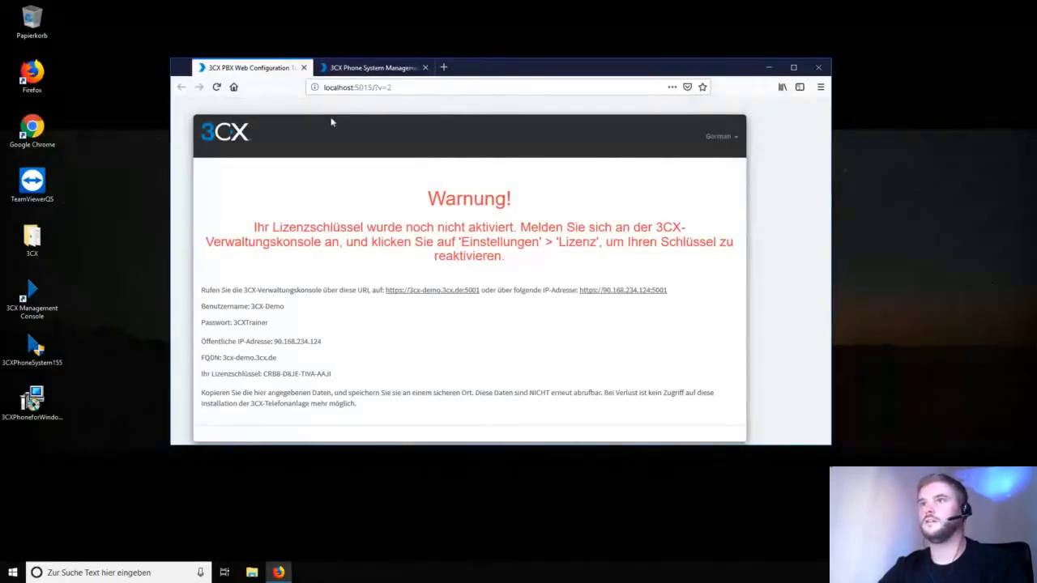
{"action": "left_click", "coordinate": [303, 67]}
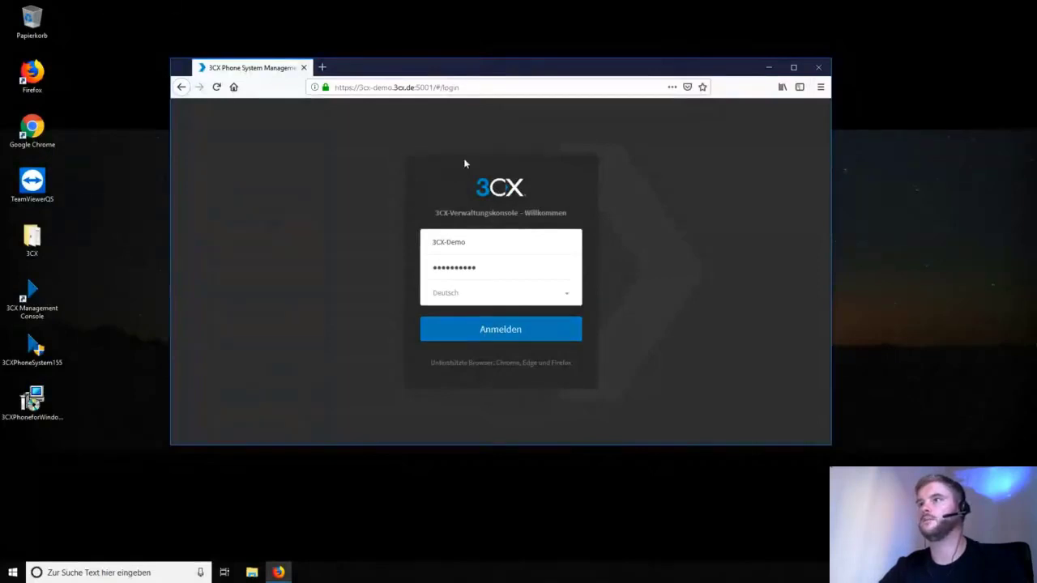
{"action": "left_click", "coordinate": [501, 329]}
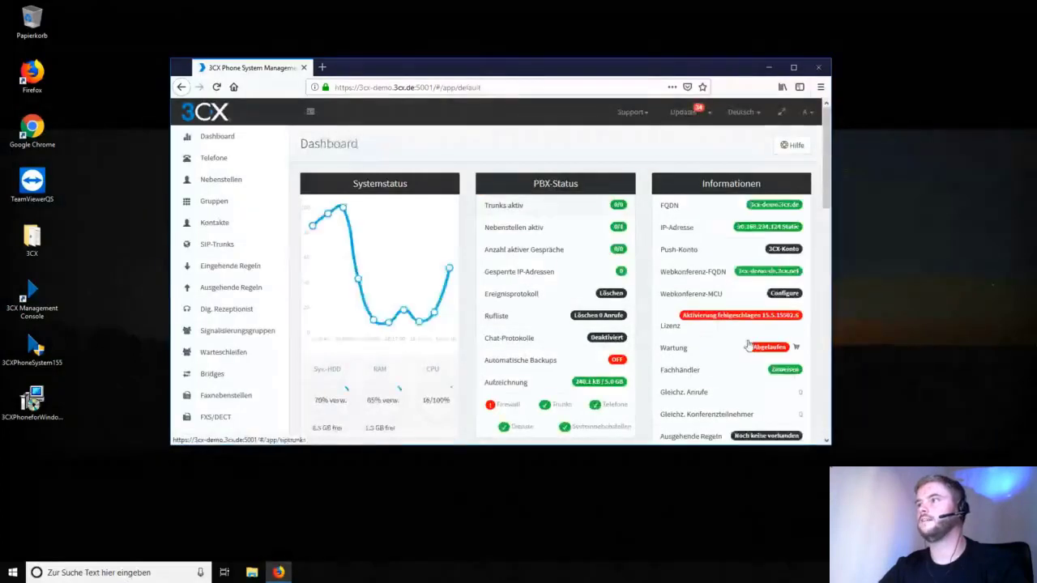
{"action": "left_click", "coordinate": [826, 442]}
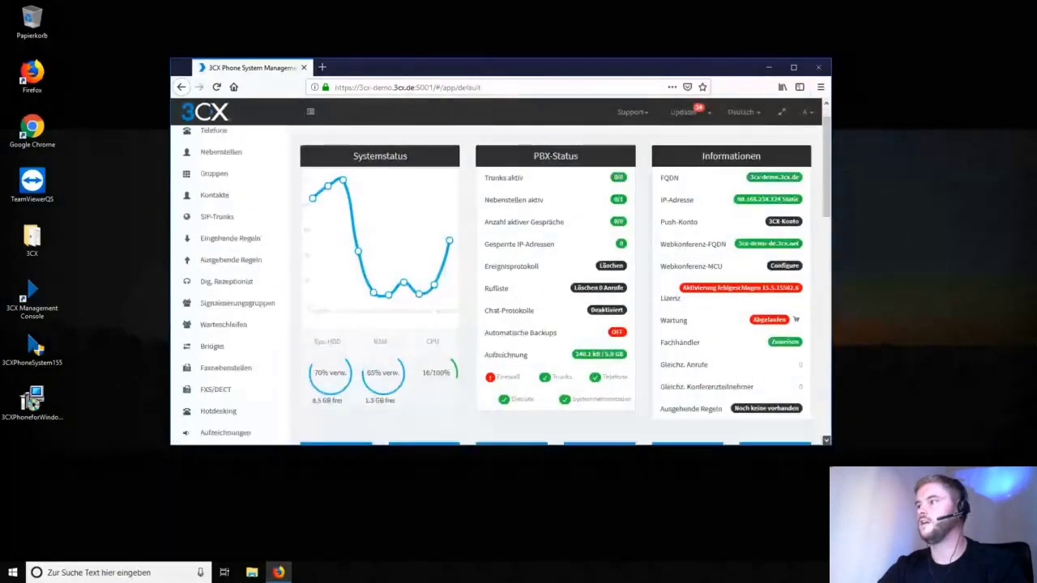
{"action": "left_click", "coordinate": [827, 442]}
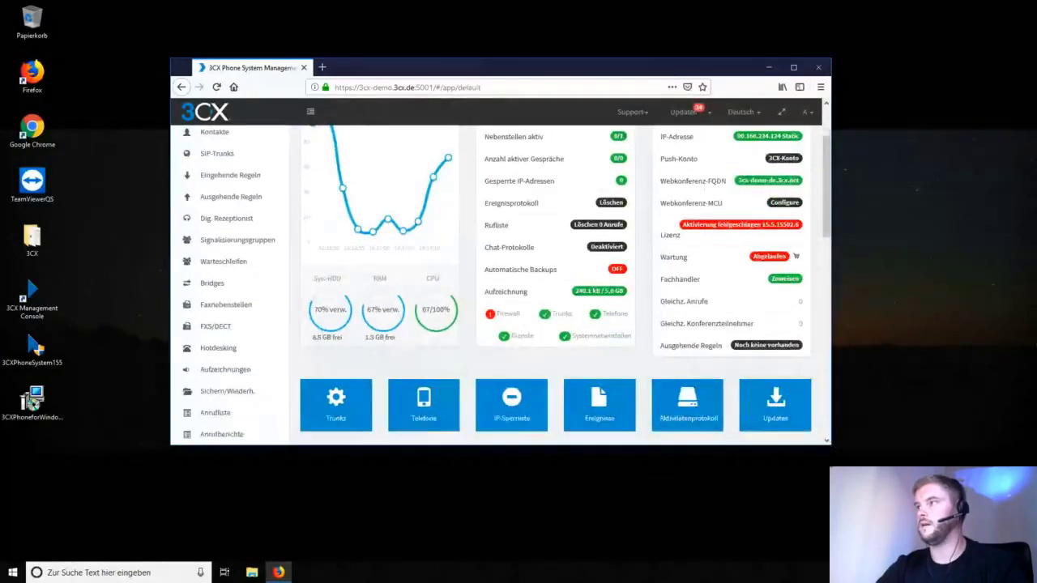
Step: Maximise the Firefox window and move it up and to the left
{"action": "double_click", "coordinate": [732, 70]}
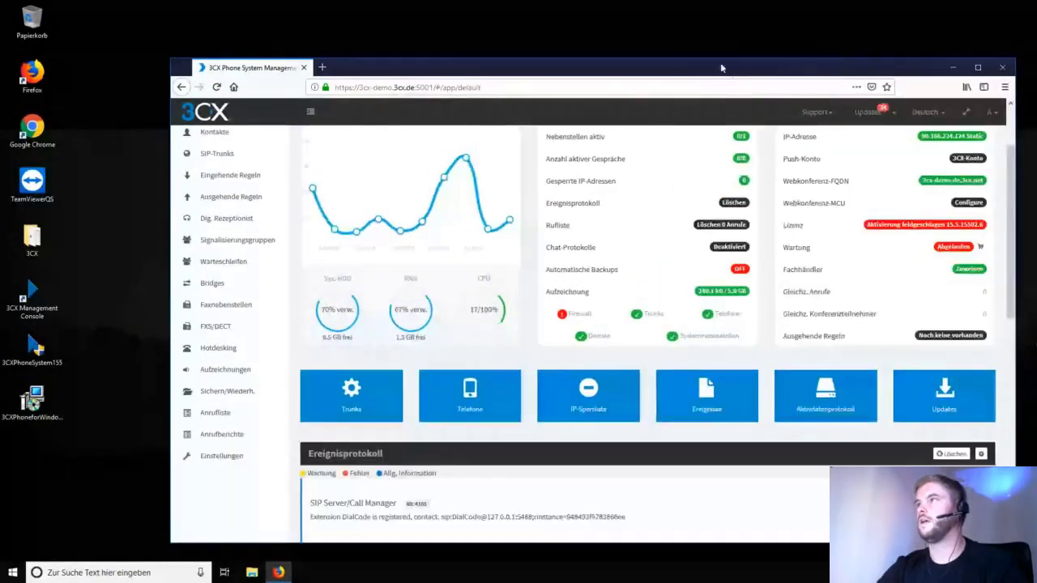
{"action": "left_click_drag", "start_coordinate": [721, 62], "coordinate": [603, 28]}
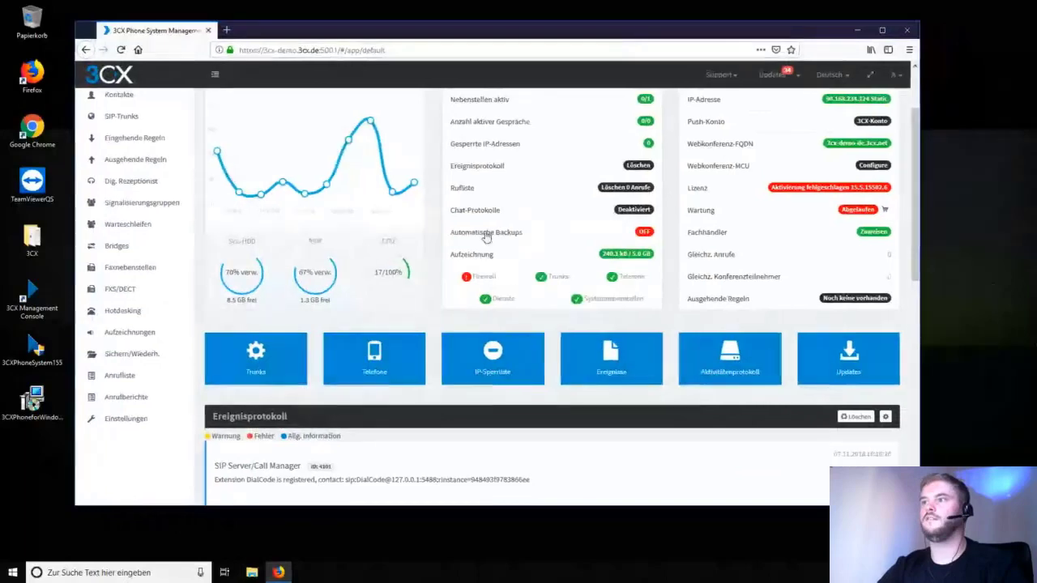
{"action": "scroll", "coordinate": [442, 245], "scroll_direction": "up", "scroll_amount": 2}
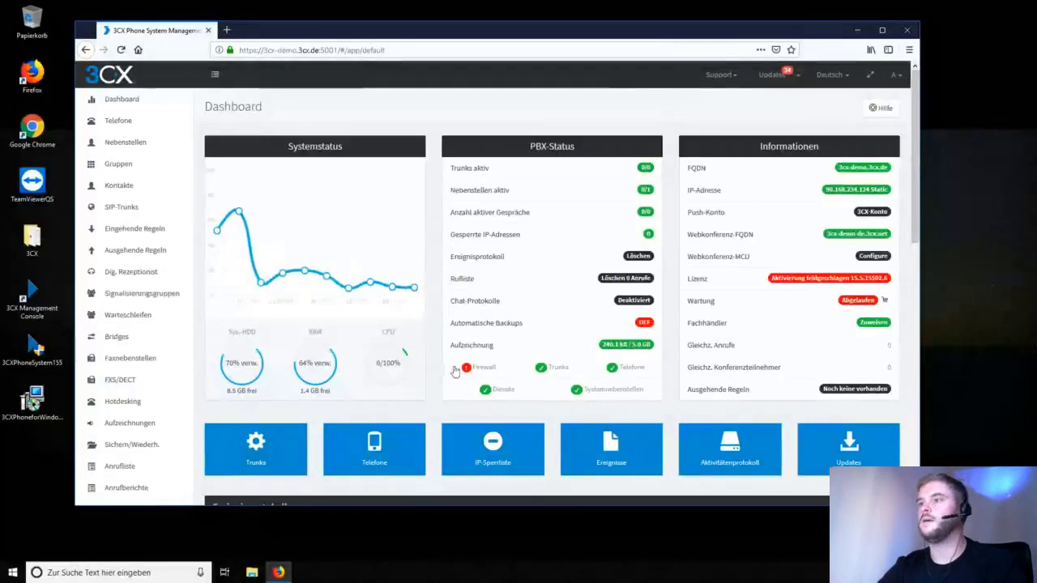
Step: Open Firewall status from the Dashboard and start the Firewall-Check
{"action": "left_click", "coordinate": [482, 372]}
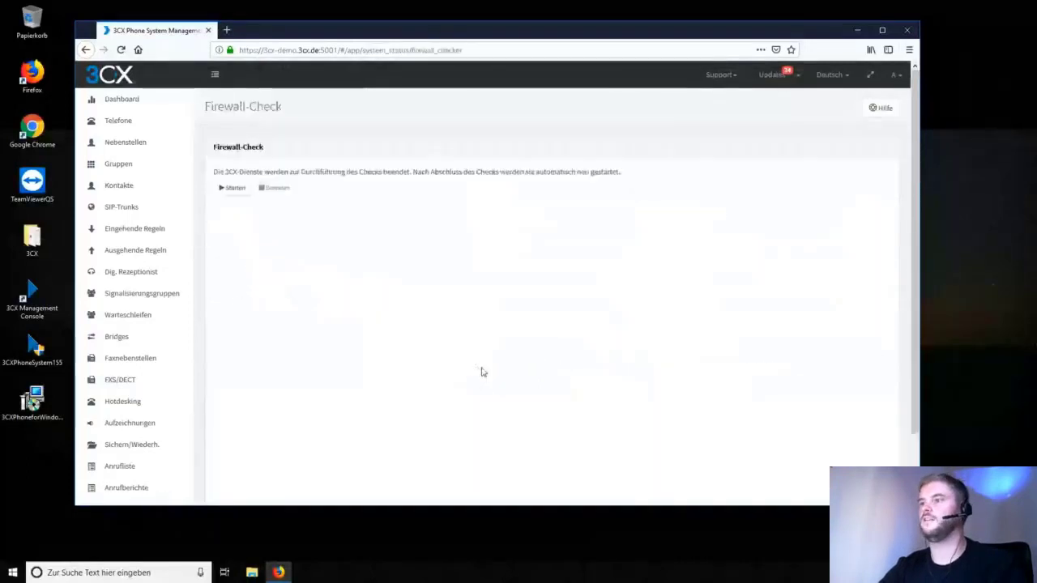
{"action": "left_click", "coordinate": [229, 191]}
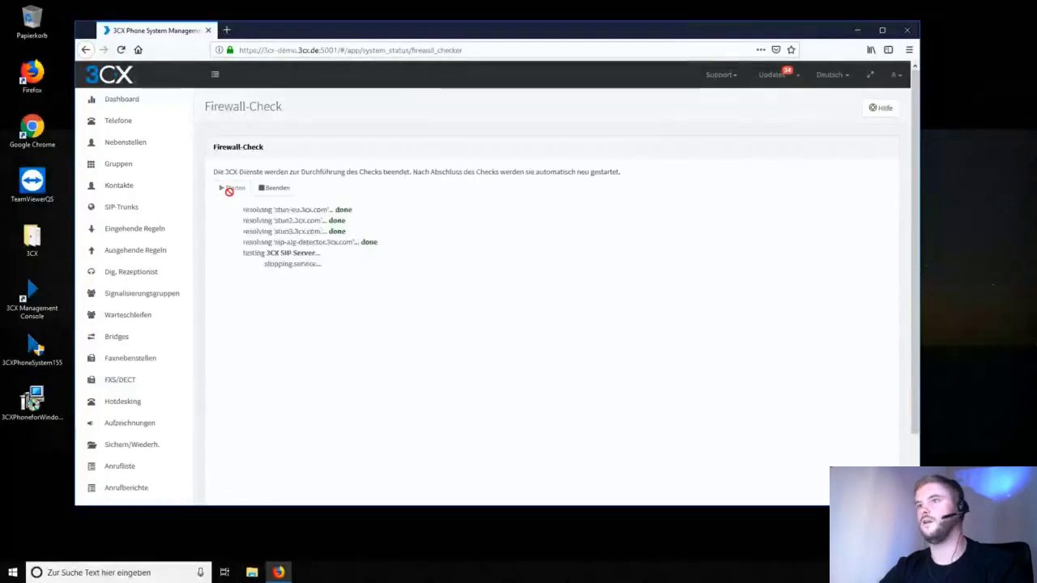
{"action": "scroll", "coordinate": [326, 247], "scroll_direction": "down", "scroll_amount": 1}
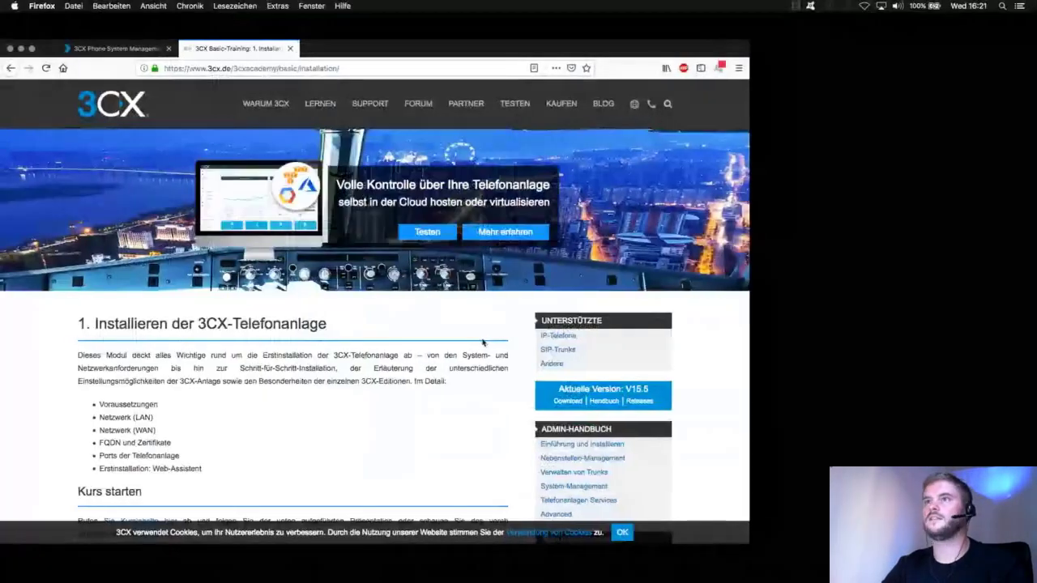
Step: Close the Basic-Training course page and leave full-screen mode for the 'Installation der 3CX App' deck
{"action": "left_click", "coordinate": [290, 49]}
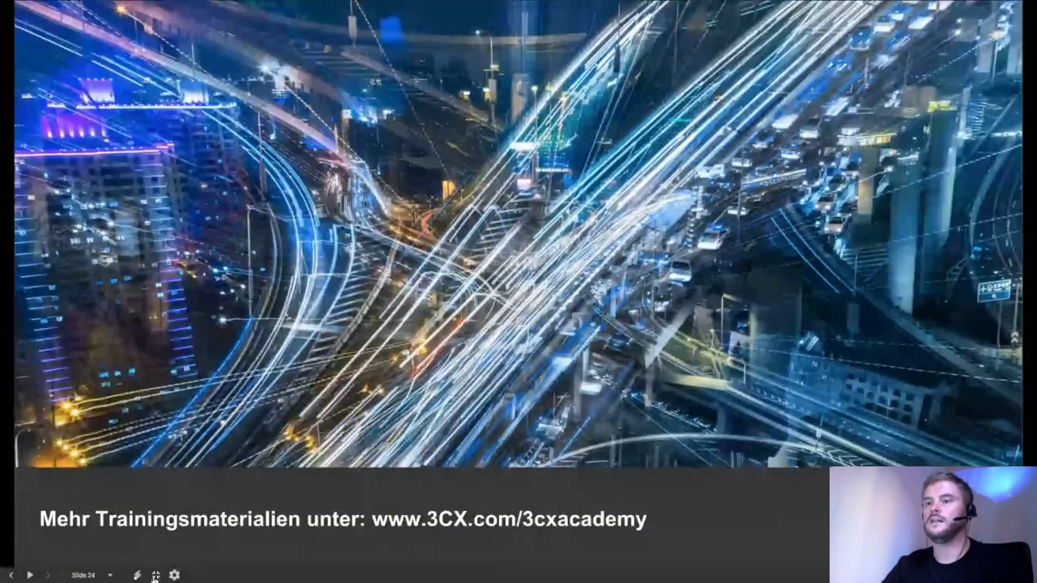
{"action": "left_click", "coordinate": [155, 576]}
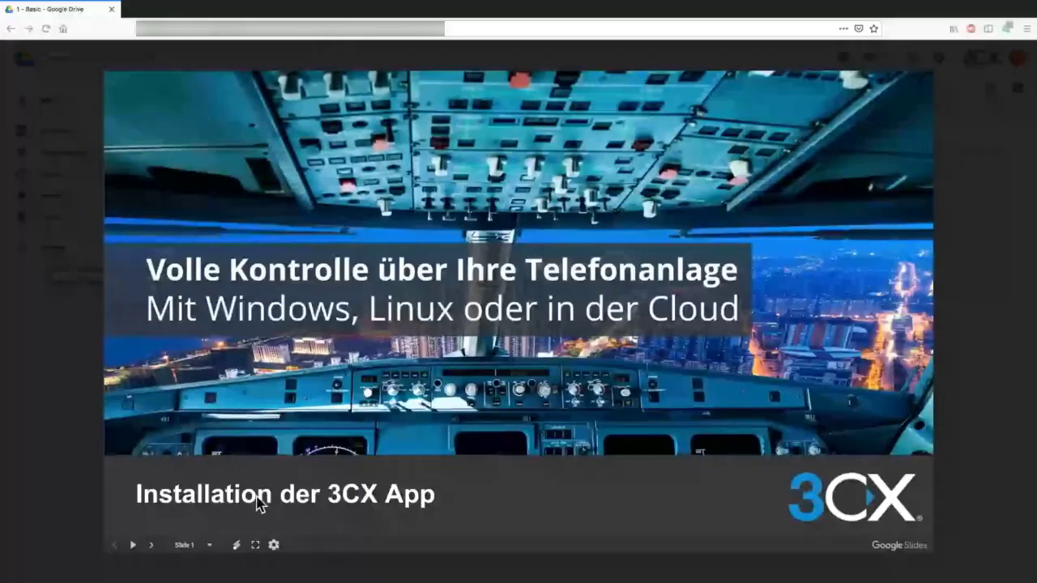
Step: Present the deck full screen and advance to Slide 2, 'Ziel dieses Moduls'
{"action": "left_click", "coordinate": [256, 548]}
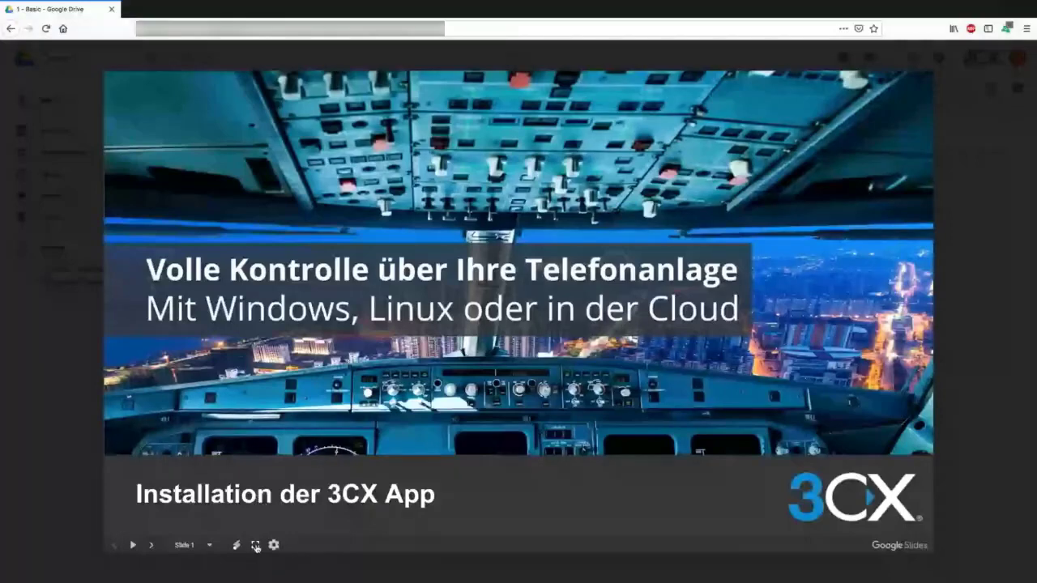
{"action": "left_click", "coordinate": [390, 416]}
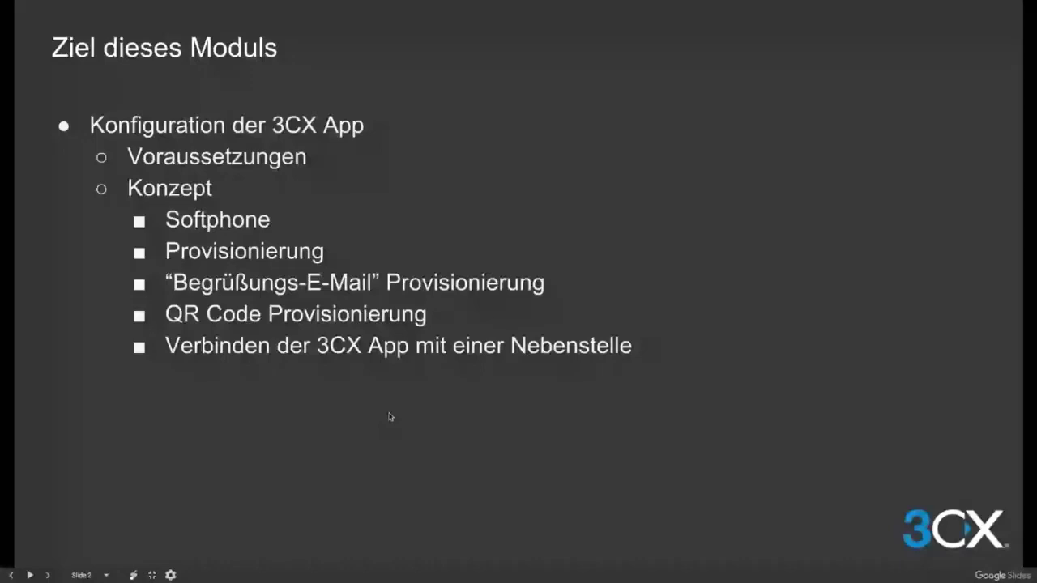
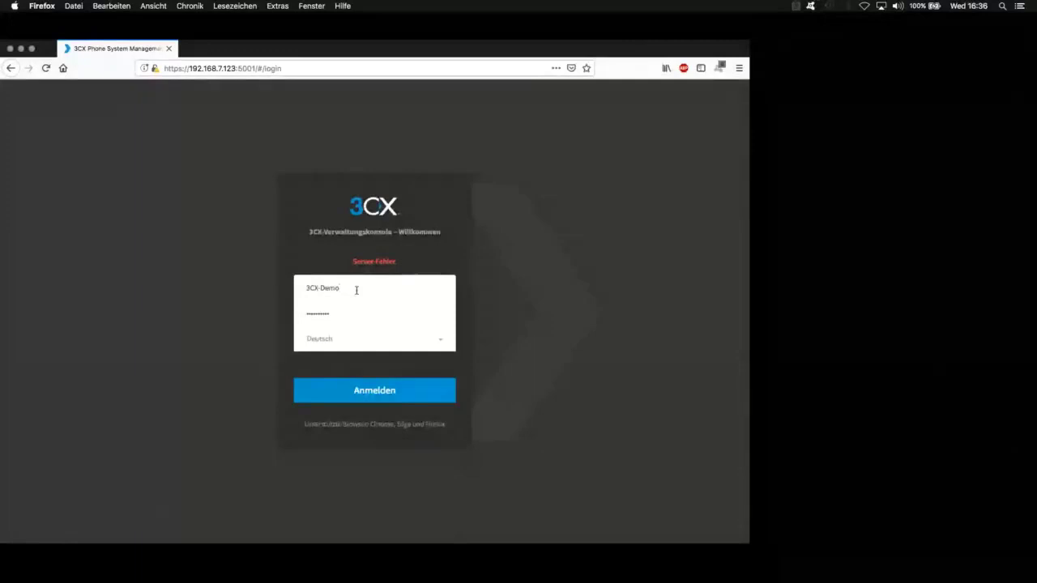
Step: Reload the server address 192.168.7.123:5001 with the #/login suffix removed
{"action": "double_click", "coordinate": [342, 315]}
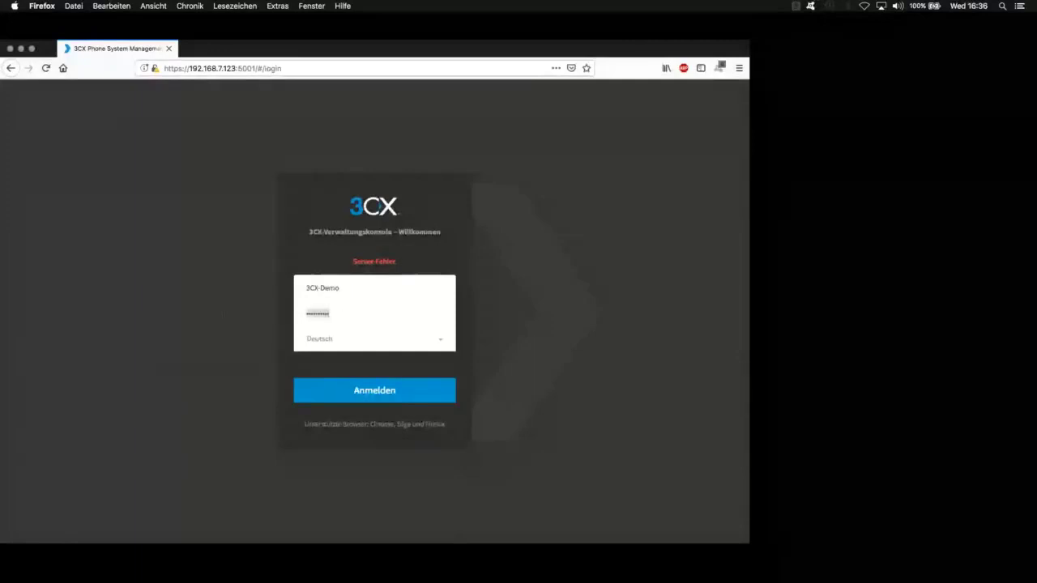
{"action": "left_click", "coordinate": [305, 70]}
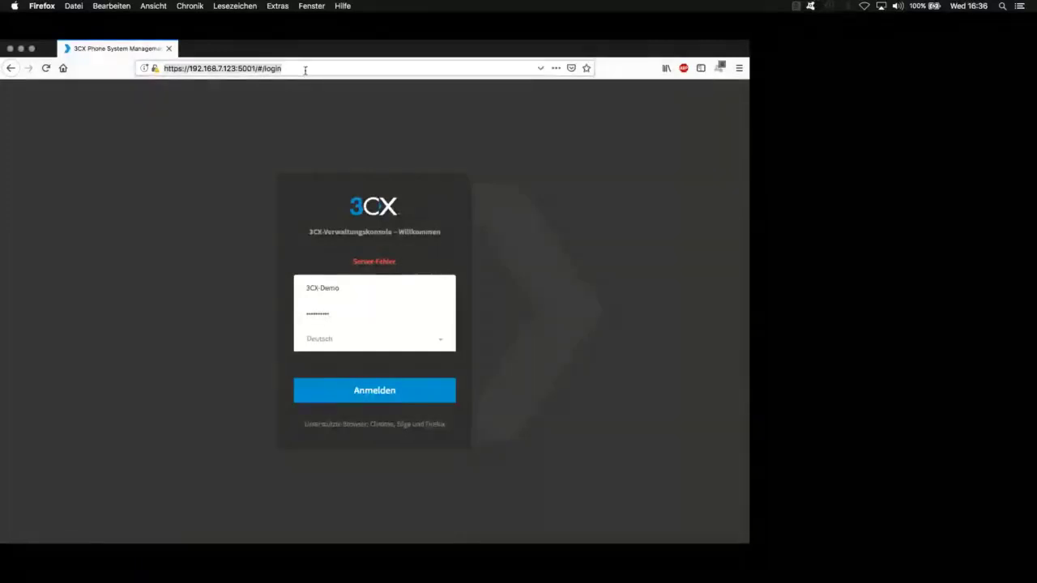
{"action": "double_click", "coordinate": [443, 311]}
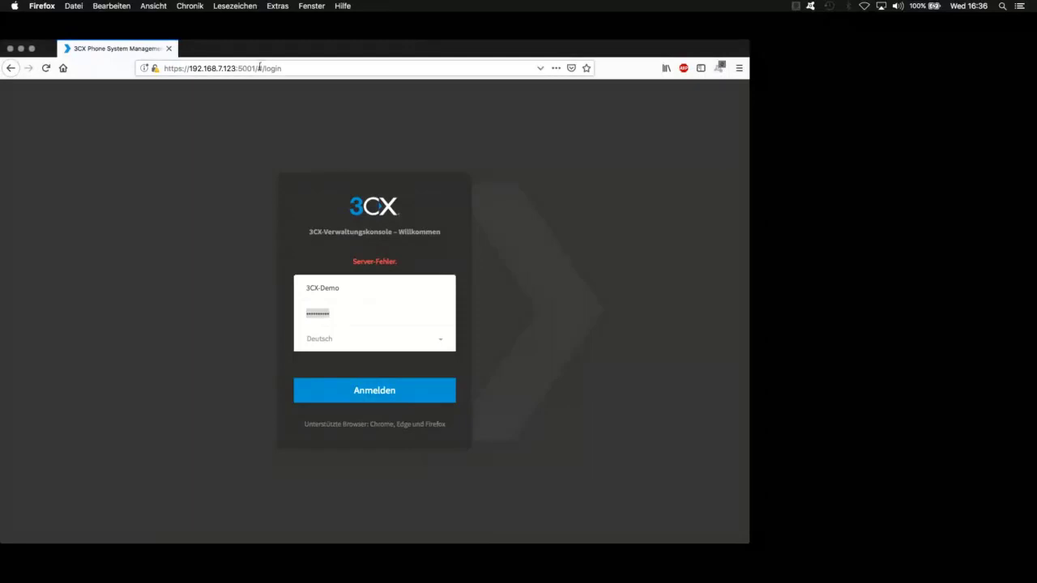
{"action": "left_click_drag", "start_coordinate": [259, 68], "coordinate": [322, 68]}
{"action": "key", "text": "BackSpace"}
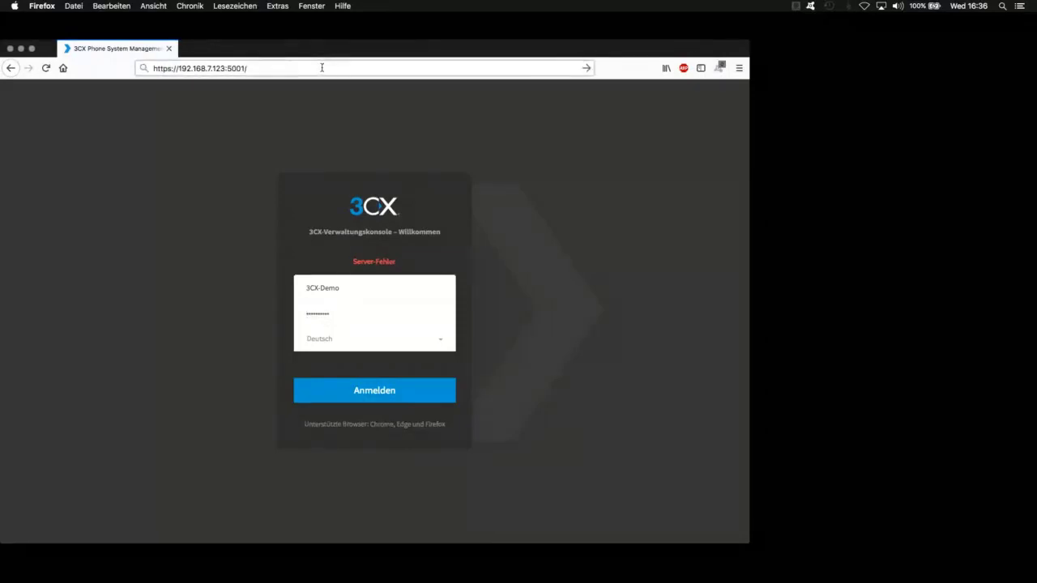
{"action": "key", "text": "Return"}
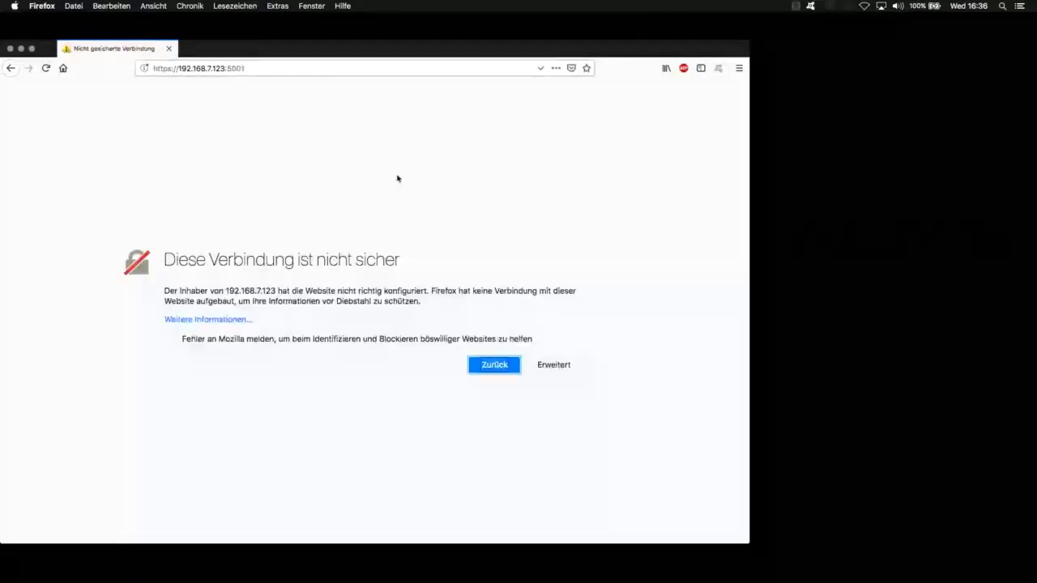
Step: Add a permanent Firefox security exception for 192.168.7.123:5001
{"action": "left_click", "coordinate": [547, 364]}
{"action": "scroll", "coordinate": [478, 421], "scroll_direction": "down", "scroll_amount": 1}
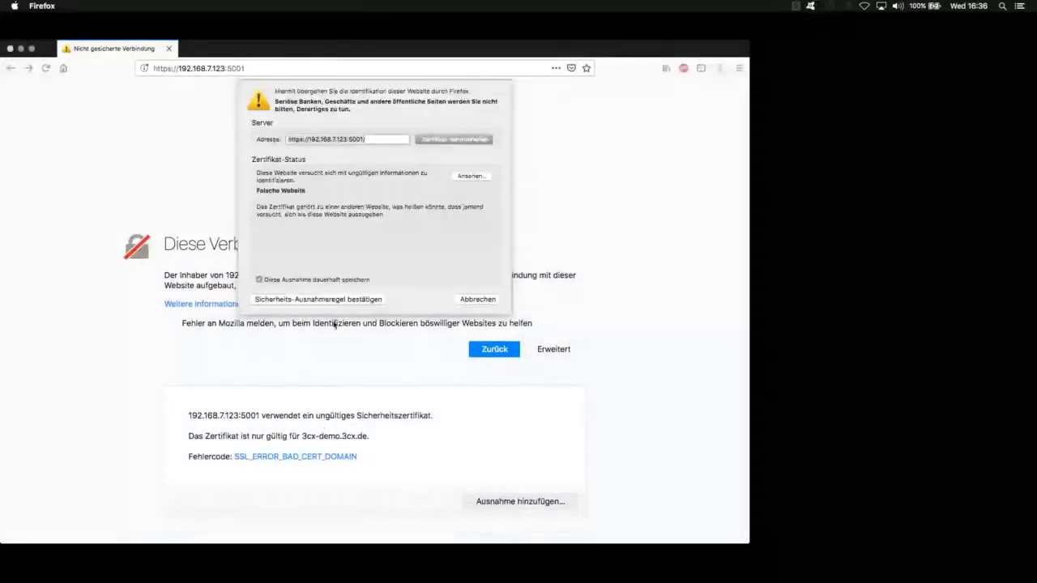
{"action": "left_click", "coordinate": [326, 300]}
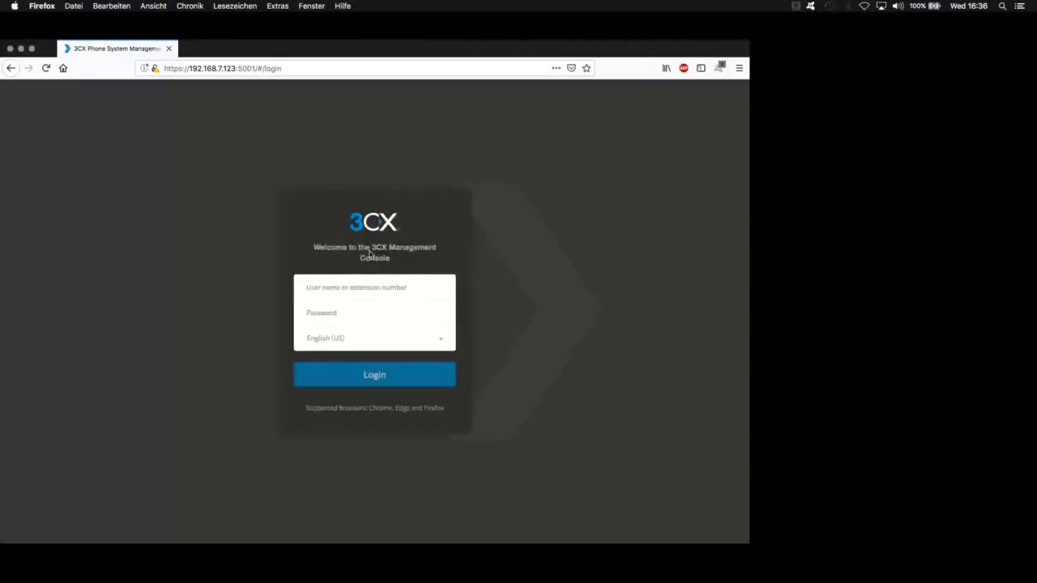
Step: Log in with the saved demo admin login in Deutsch, then switch to Microsoft Remote Desktop
{"action": "left_click", "coordinate": [359, 283]}
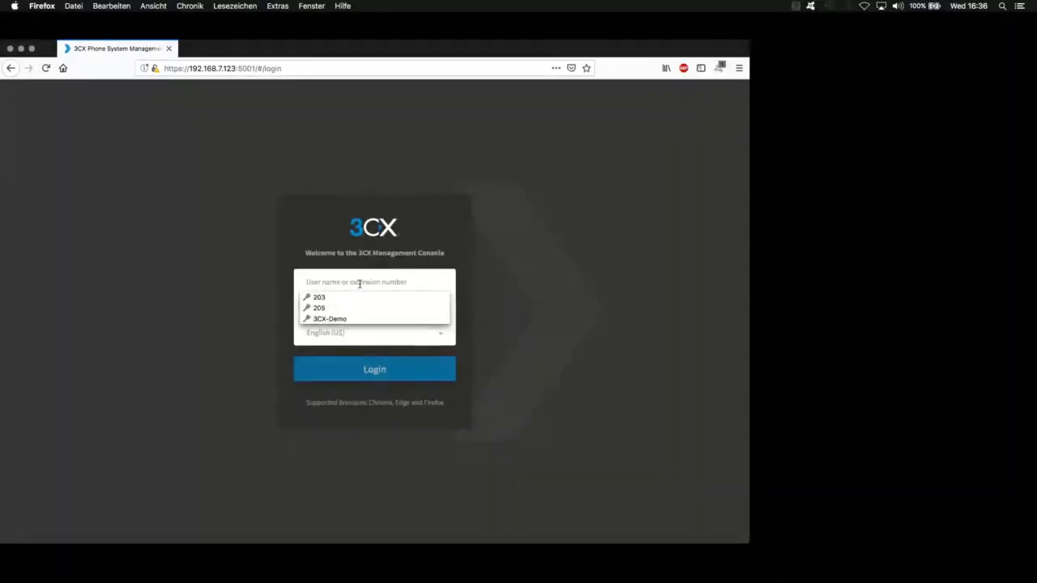
{"action": "key", "text": "Down"}
{"action": "key", "text": "Down"}
{"action": "key", "text": "Down"}
{"action": "key", "text": "Return"}
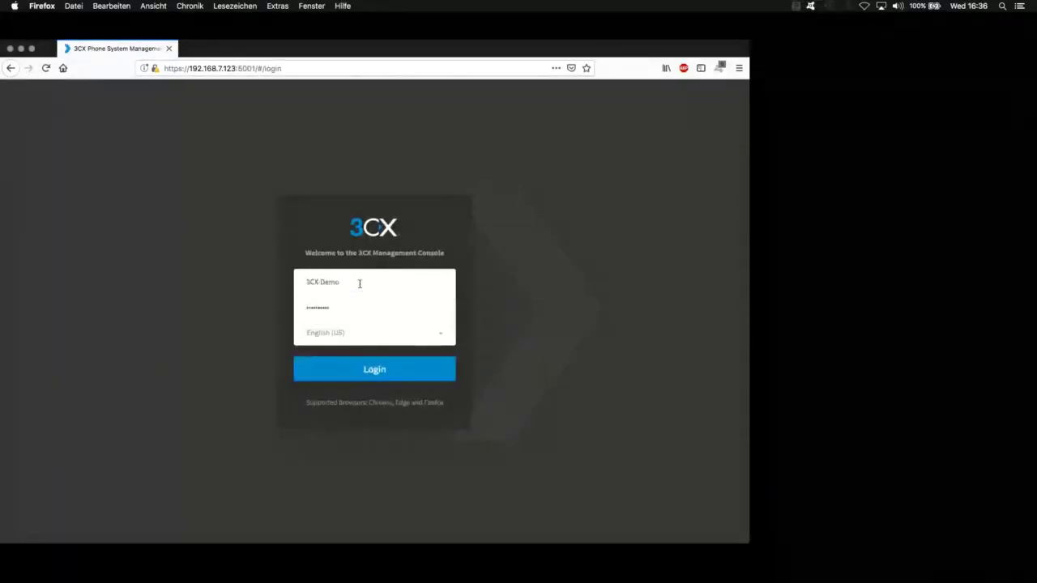
{"action": "left_click", "coordinate": [369, 339]}
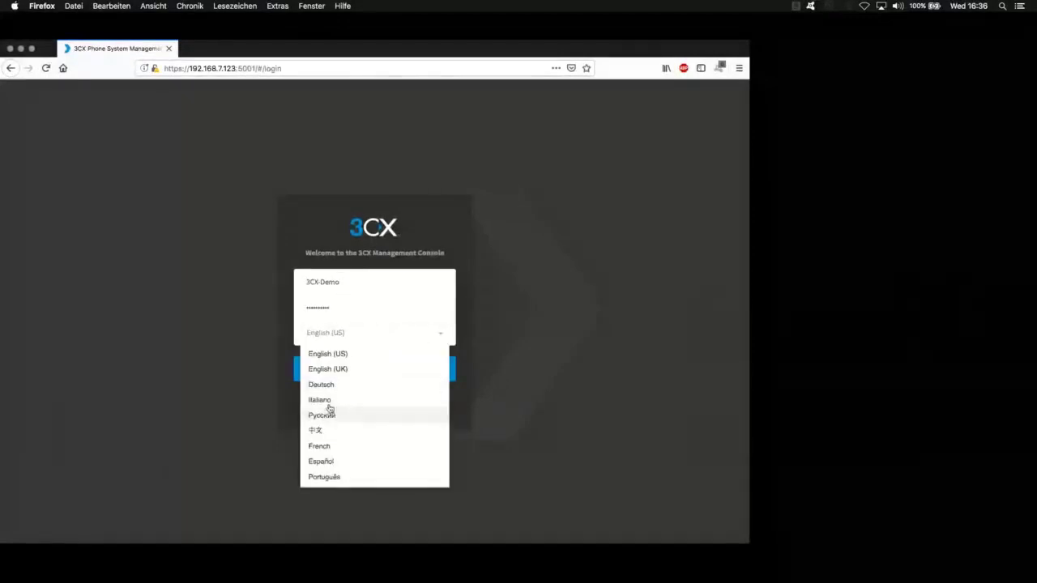
{"action": "left_click", "coordinate": [333, 386]}
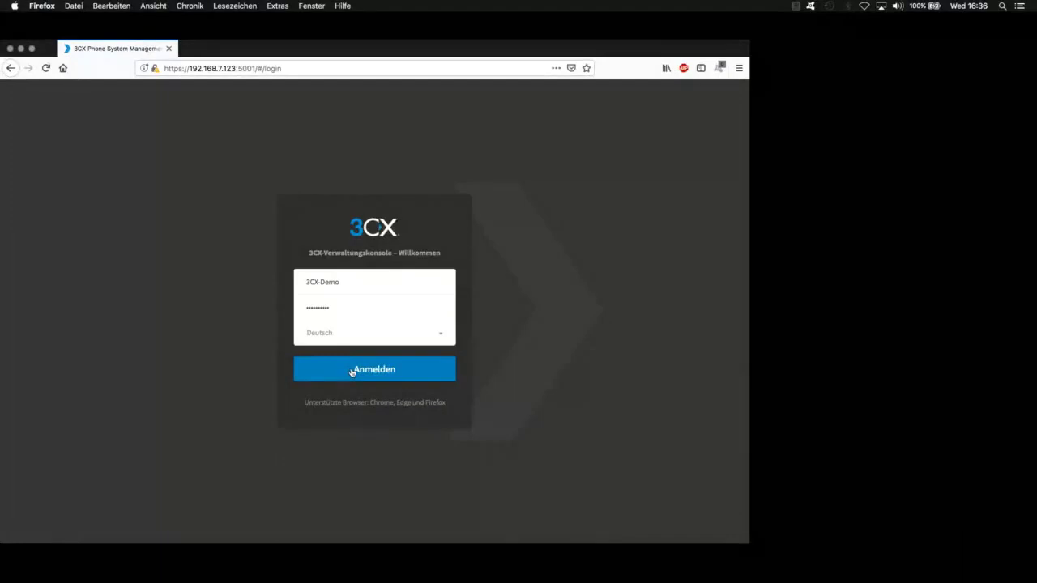
{"action": "left_click", "coordinate": [352, 372]}
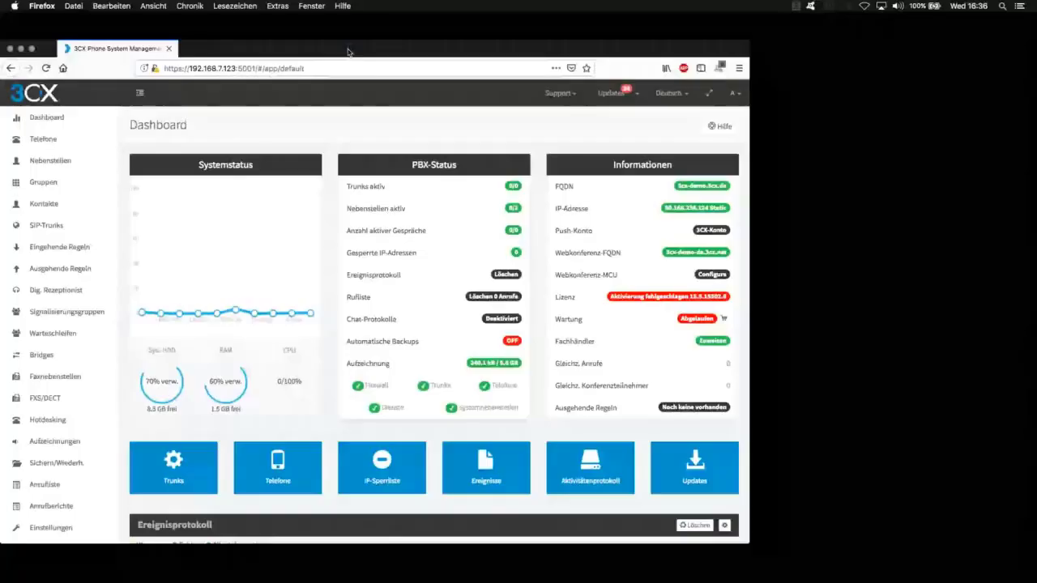
{"action": "left_click_drag", "start_coordinate": [348, 51], "coordinate": [450, 49]}
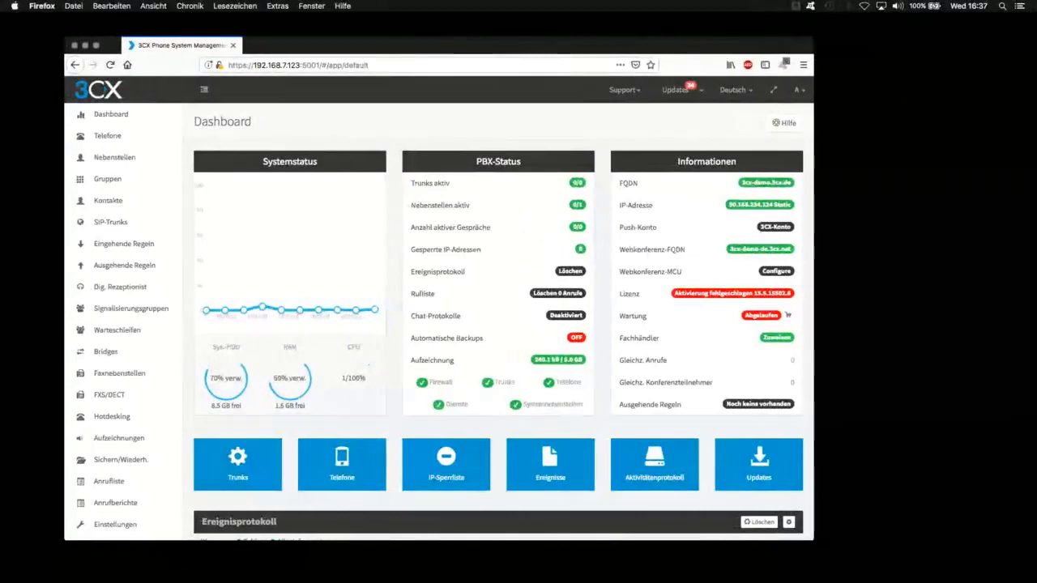
{"action": "key", "text": "super+Tab"}
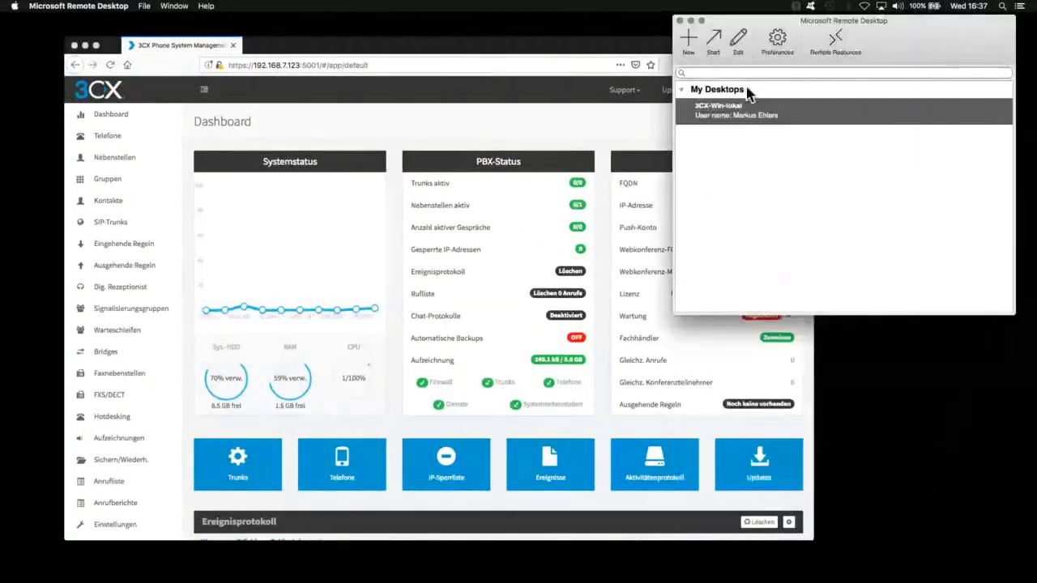
Step: Connect to 3CX-Win-lokal and sign in as user '3CX Demo' with the account password
{"action": "double_click", "coordinate": [750, 105]}
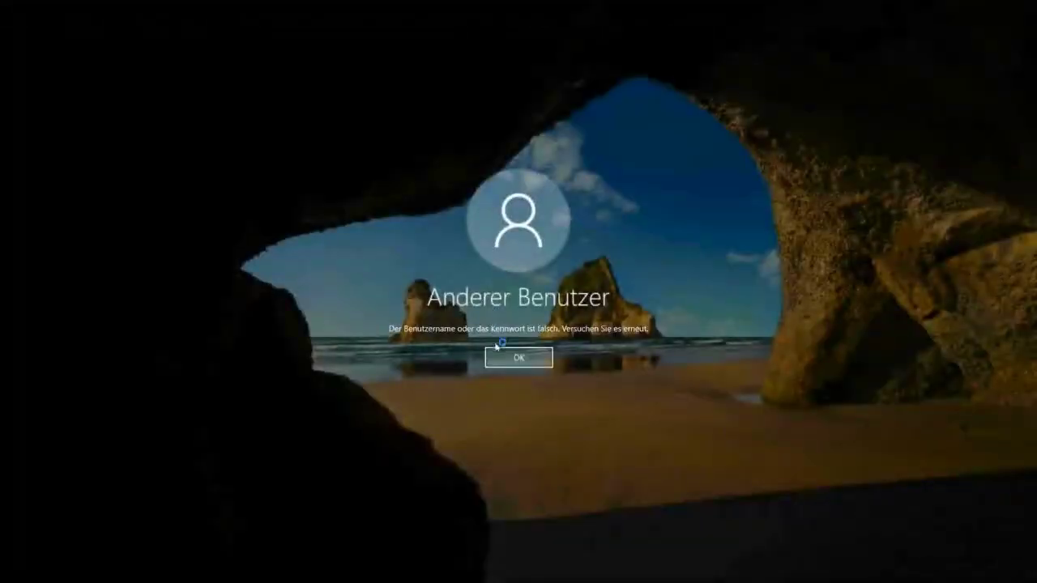
{"action": "left_click", "coordinate": [498, 353]}
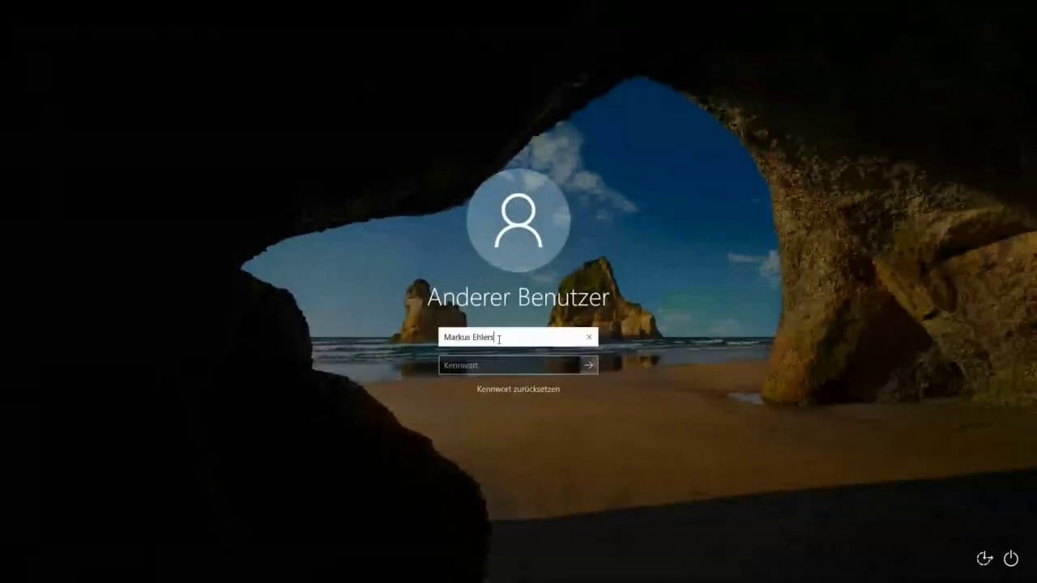
{"action": "key", "text": "ctrl+a"}
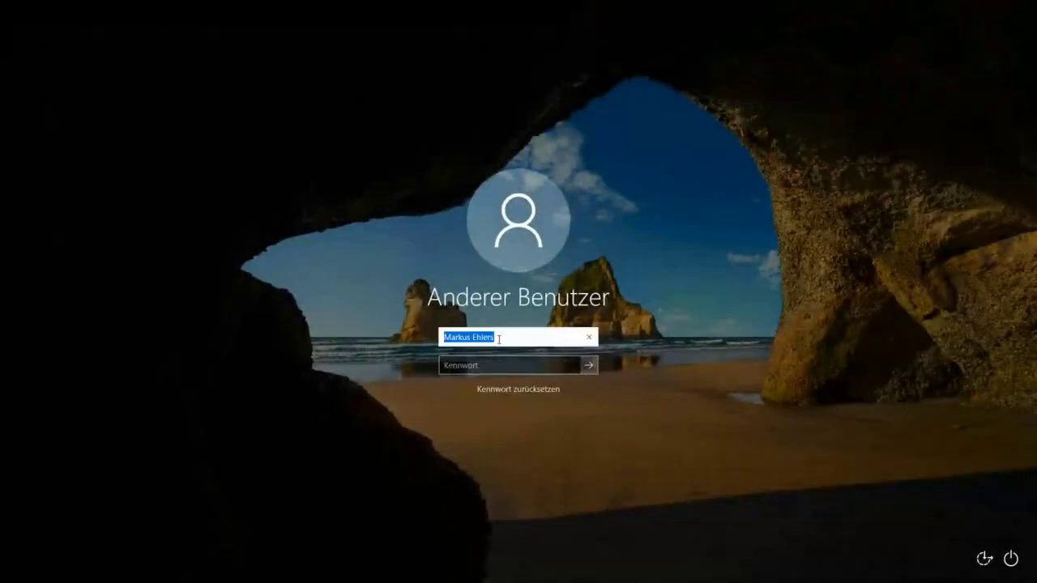
{"action": "type", "text": "3CX"}
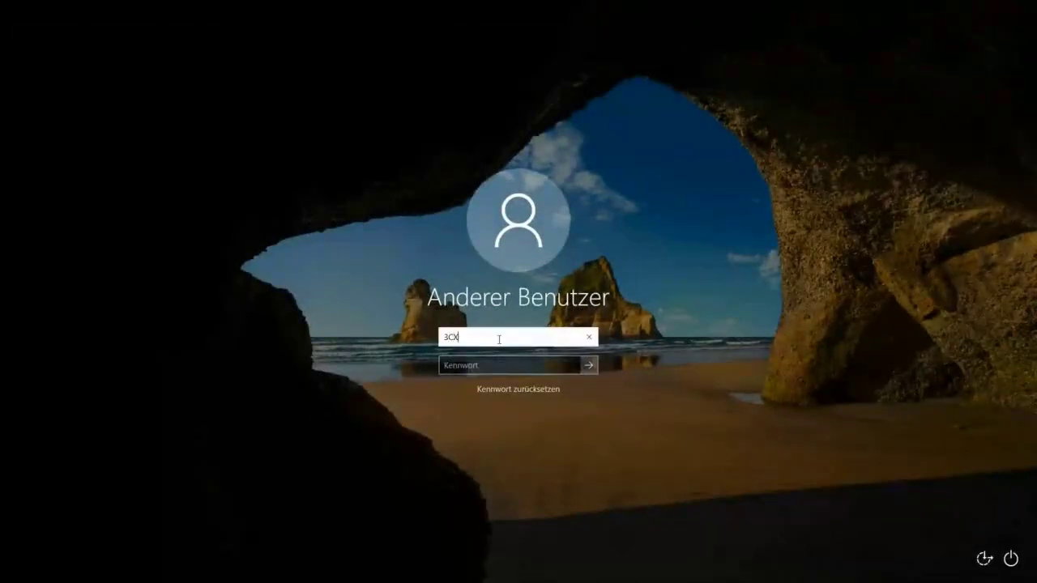
{"action": "type", "text": " Demo"}
{"action": "key", "text": "Tab"}
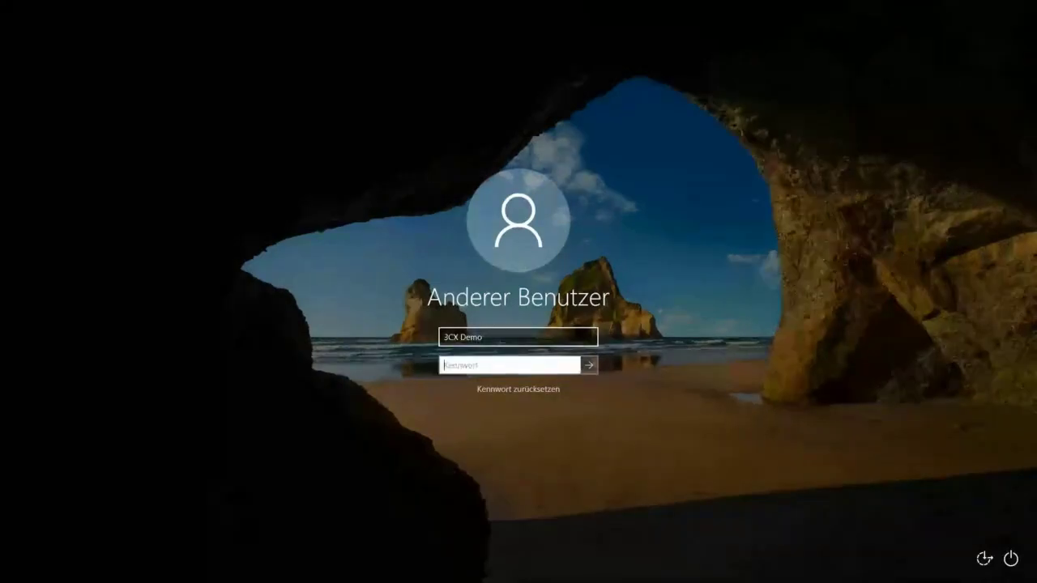
{"action": "type", "text": "*************"}
{"action": "key", "text": "Return"}
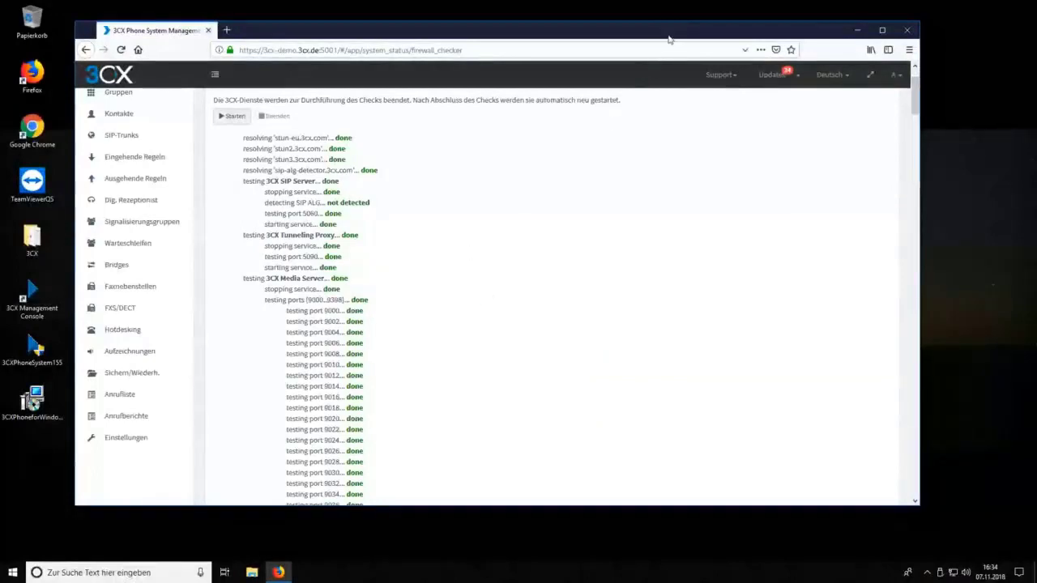
Step: Enlarge the remote Firefox window, review the Firewall-Check port results, then go to Dashboard
{"action": "left_click_drag", "start_coordinate": [669, 34], "coordinate": [639, 26]}
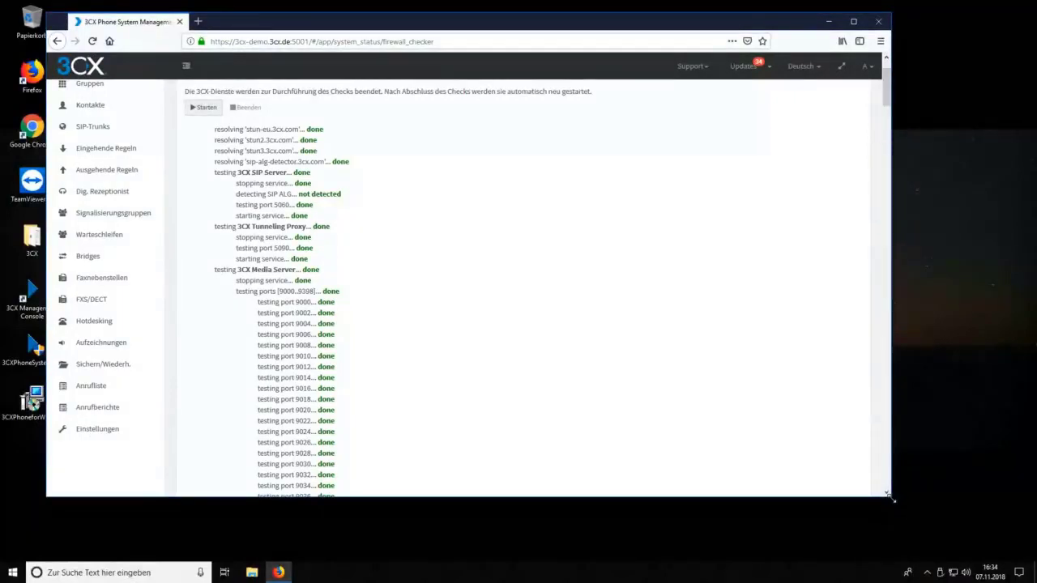
{"action": "left_click_drag", "start_coordinate": [889, 496], "coordinate": [1028, 558]}
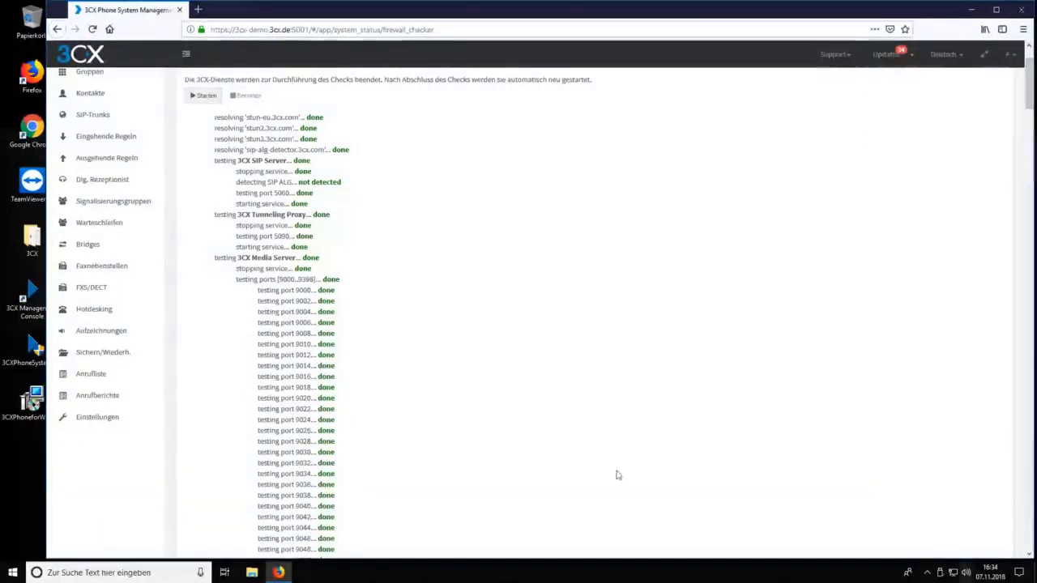
{"action": "scroll", "coordinate": [477, 274], "scroll_direction": "down", "scroll_amount": 10}
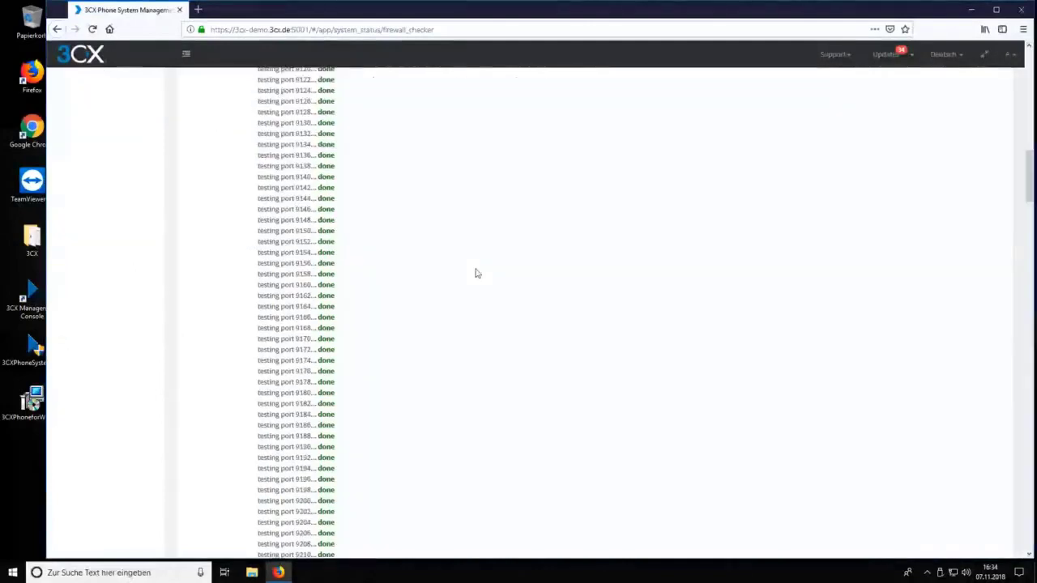
{"action": "scroll", "coordinate": [476, 273], "scroll_direction": "down", "scroll_amount": 20}
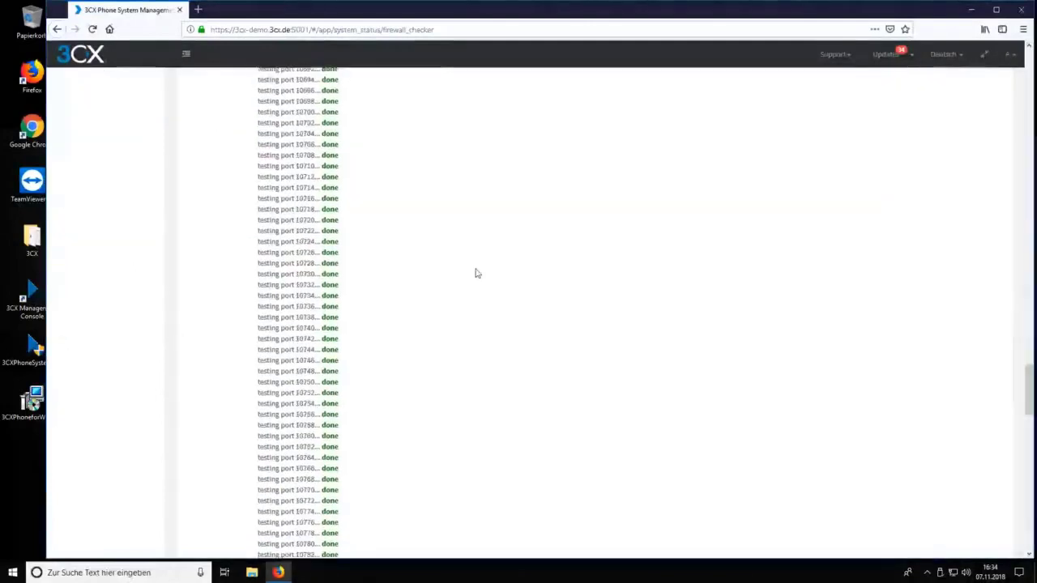
{"action": "scroll", "coordinate": [476, 273], "scroll_direction": "down", "scroll_amount": 10}
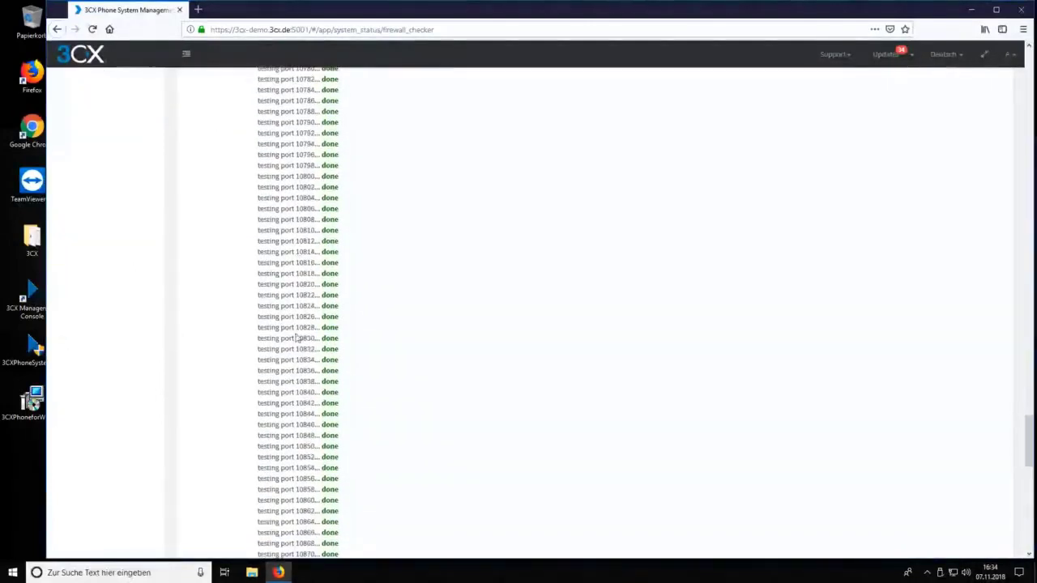
{"action": "scroll", "coordinate": [297, 336], "scroll_direction": "down", "scroll_amount": 10}
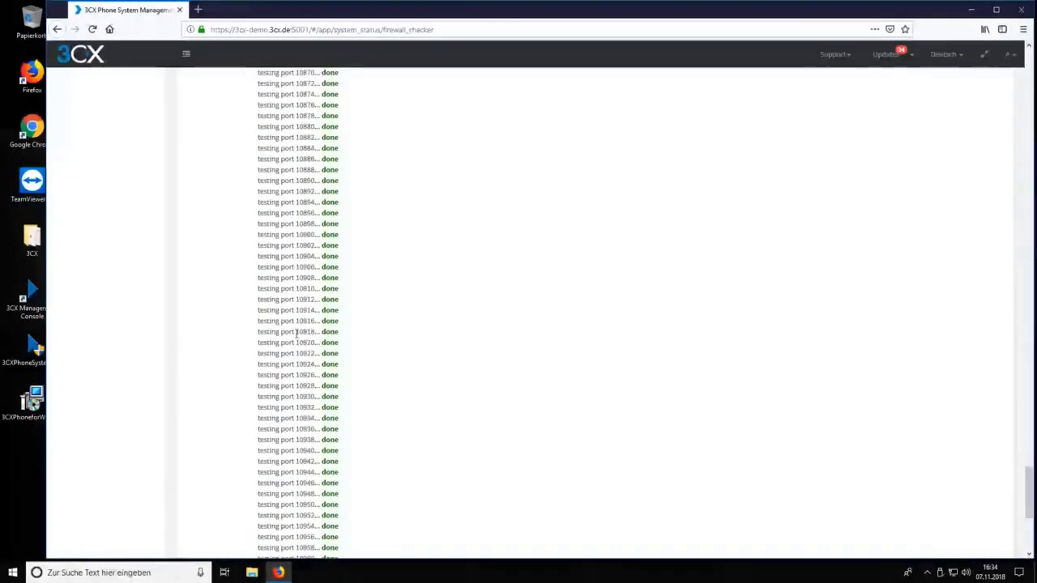
{"action": "scroll", "coordinate": [297, 334], "scroll_direction": "down", "scroll_amount": 5}
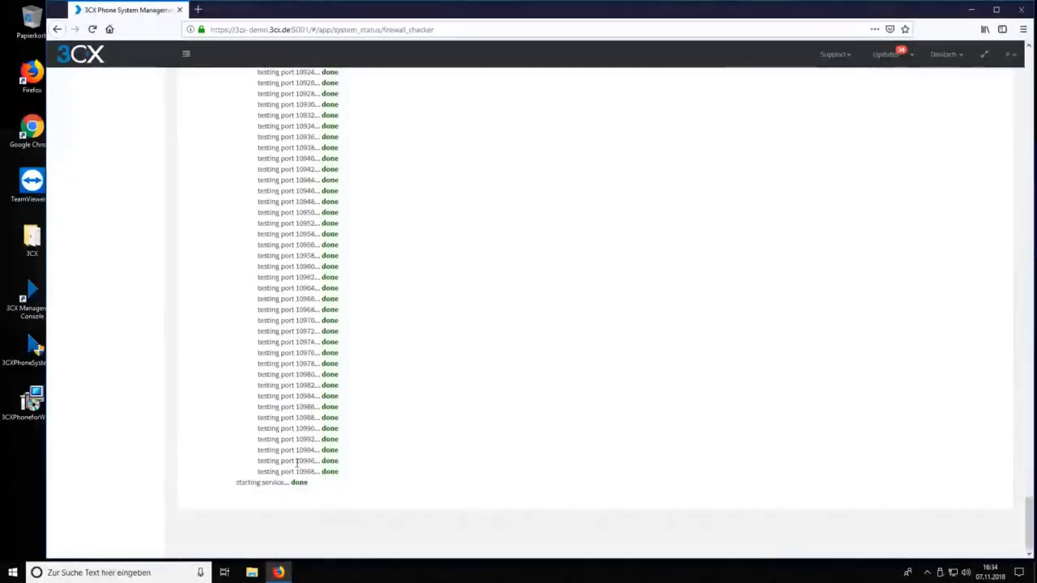
{"action": "scroll", "coordinate": [296, 463], "scroll_direction": "up", "scroll_amount": 20}
{"action": "scroll", "coordinate": [297, 463], "scroll_direction": "up", "scroll_amount": 20}
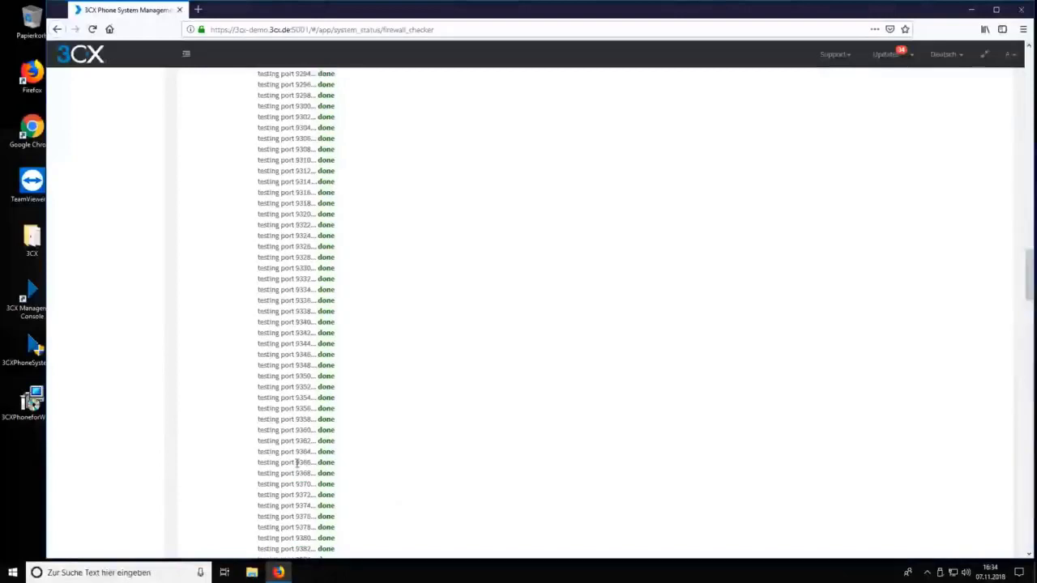
{"action": "scroll", "coordinate": [296, 462], "scroll_direction": "up", "scroll_amount": 4}
{"action": "scroll", "coordinate": [296, 462], "scroll_direction": "up", "scroll_amount": 5}
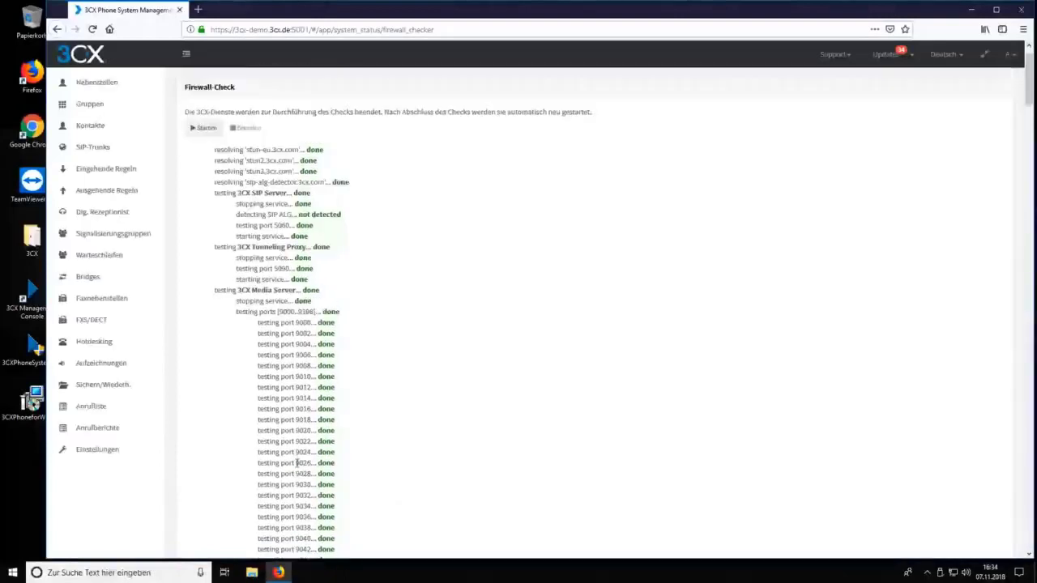
{"action": "left_click", "coordinate": [82, 83]}
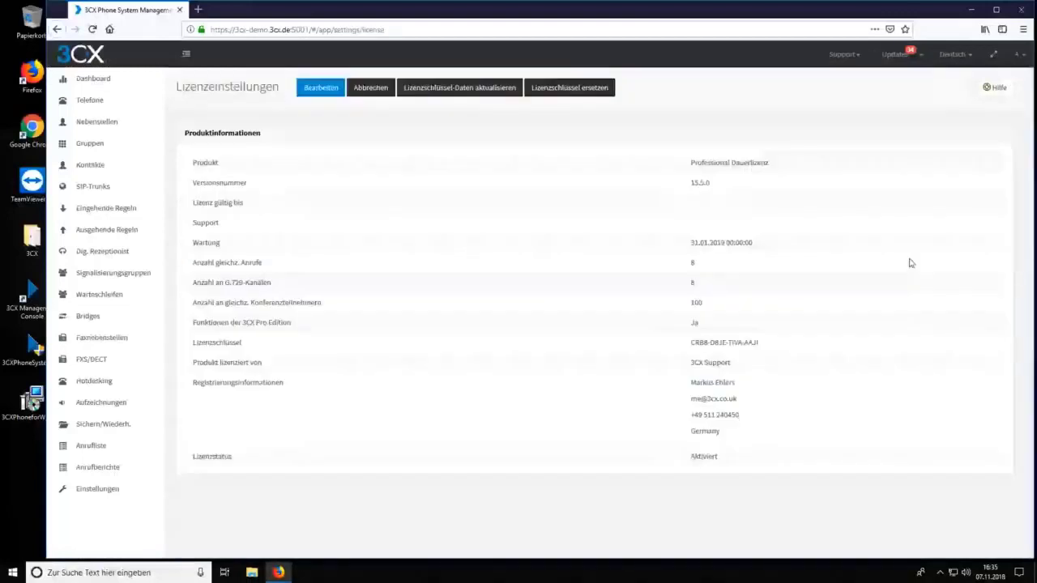
Step: Refresh the licence key data from the server and return to the Dashboard
{"action": "left_click", "coordinate": [471, 89]}
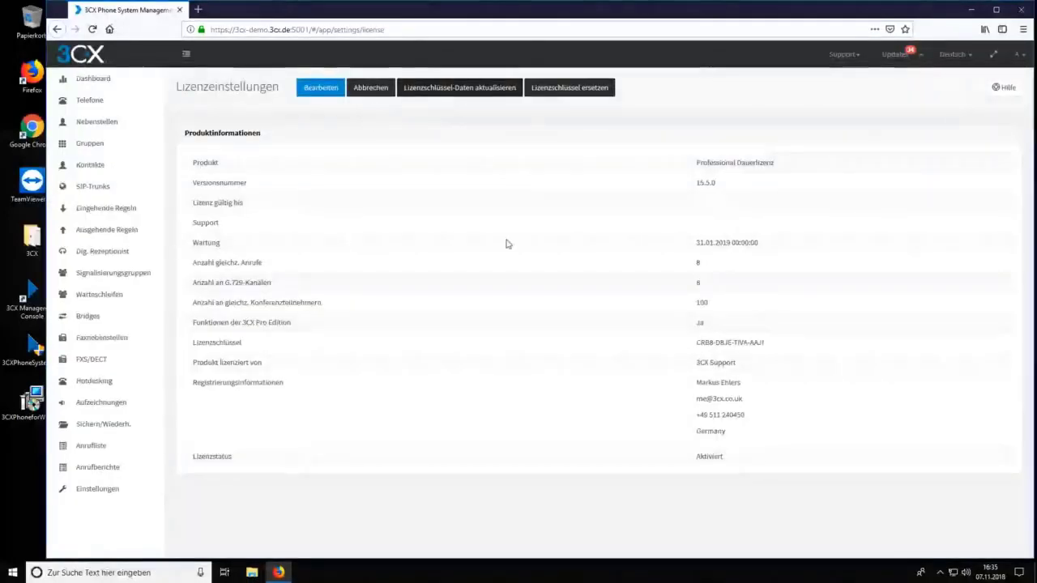
{"action": "left_click", "coordinate": [79, 83]}
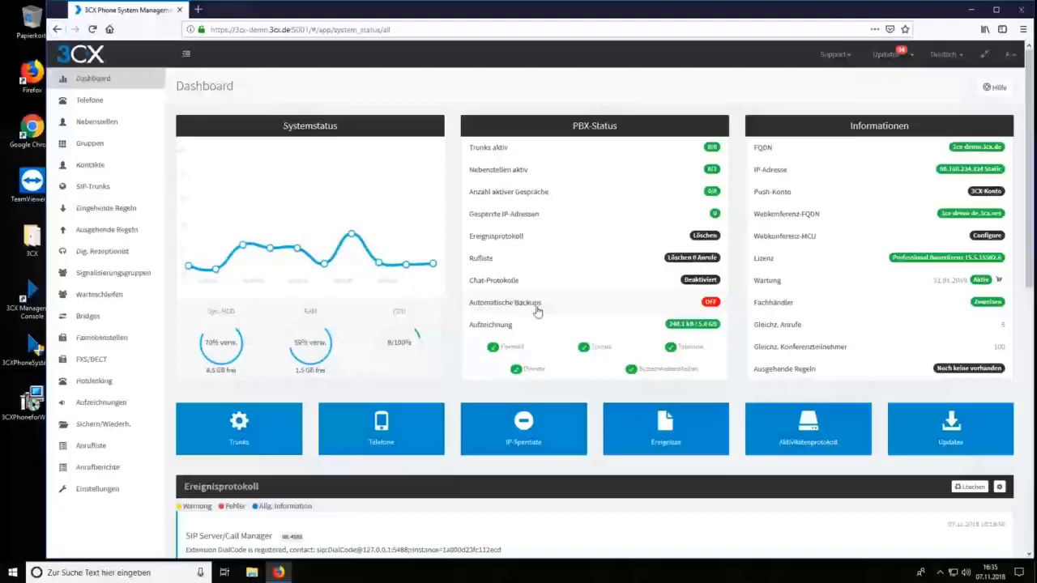
Step: Enable the automatic backup schedule ('Sicherungszeitplan aktivieren') and return to the Dashboard
{"action": "left_click", "coordinate": [536, 311]}
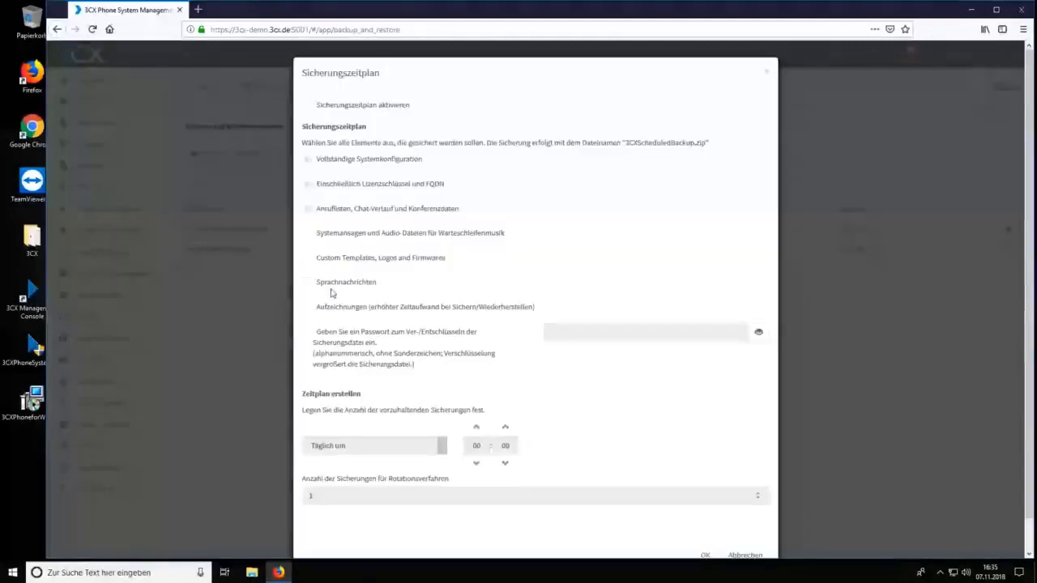
{"action": "left_click", "coordinate": [307, 105]}
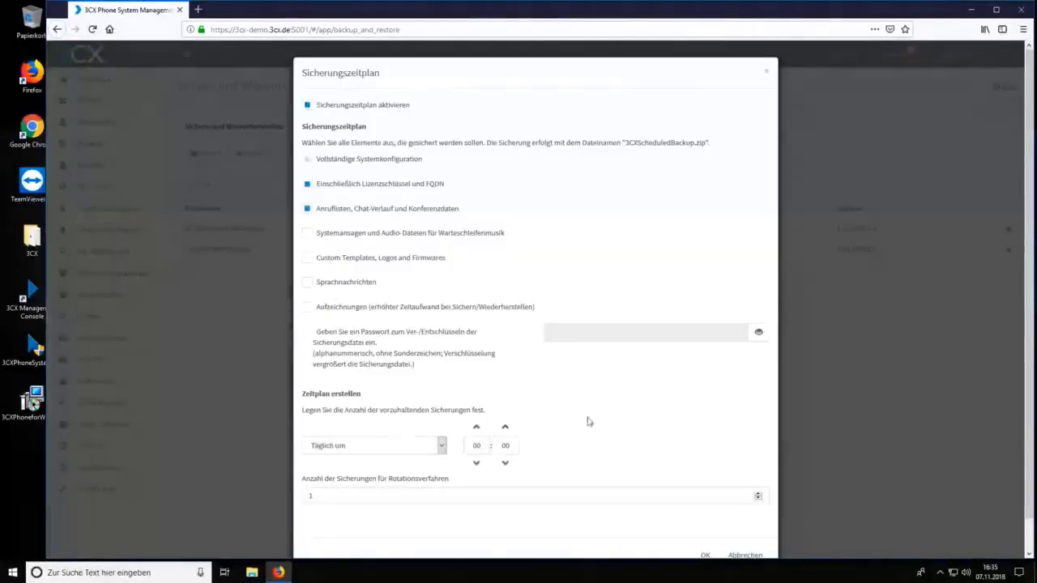
{"action": "scroll", "coordinate": [648, 494], "scroll_direction": "down", "scroll_amount": 1}
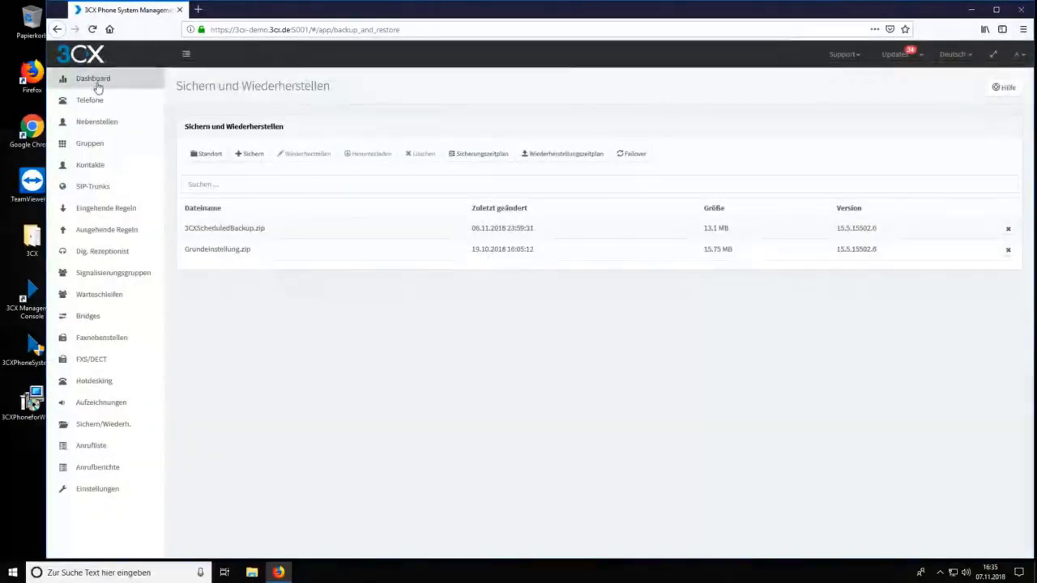
{"action": "left_click", "coordinate": [95, 85]}
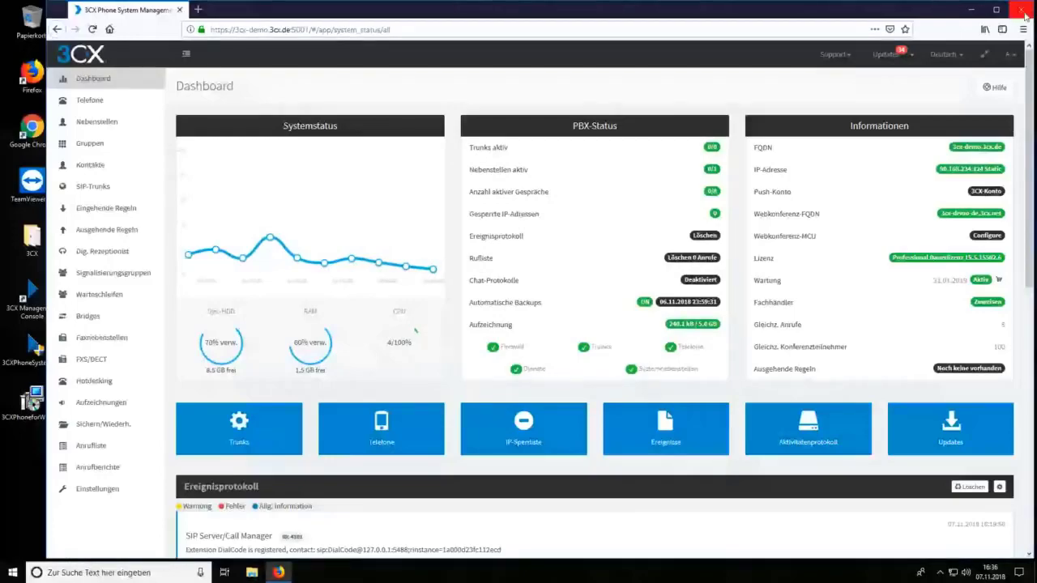
Step: Close the Windows browser and remote session, enlarge Mac Firefox, and open Nebenstellen
{"action": "left_click", "coordinate": [1024, 11]}
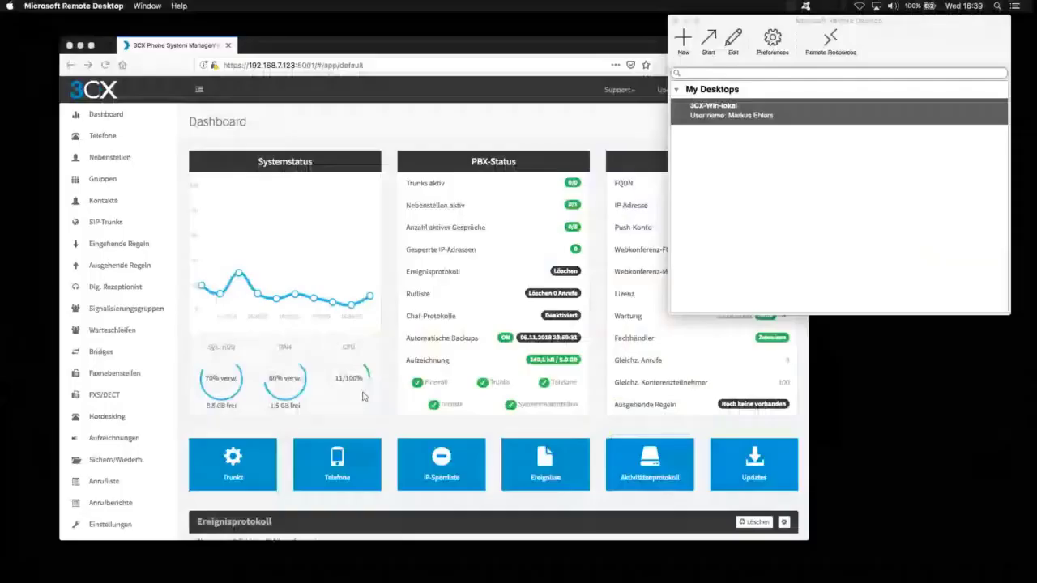
{"action": "left_click", "coordinate": [690, 20]}
{"action": "left_click_drag", "start_coordinate": [646, 53], "coordinate": [751, 36]}
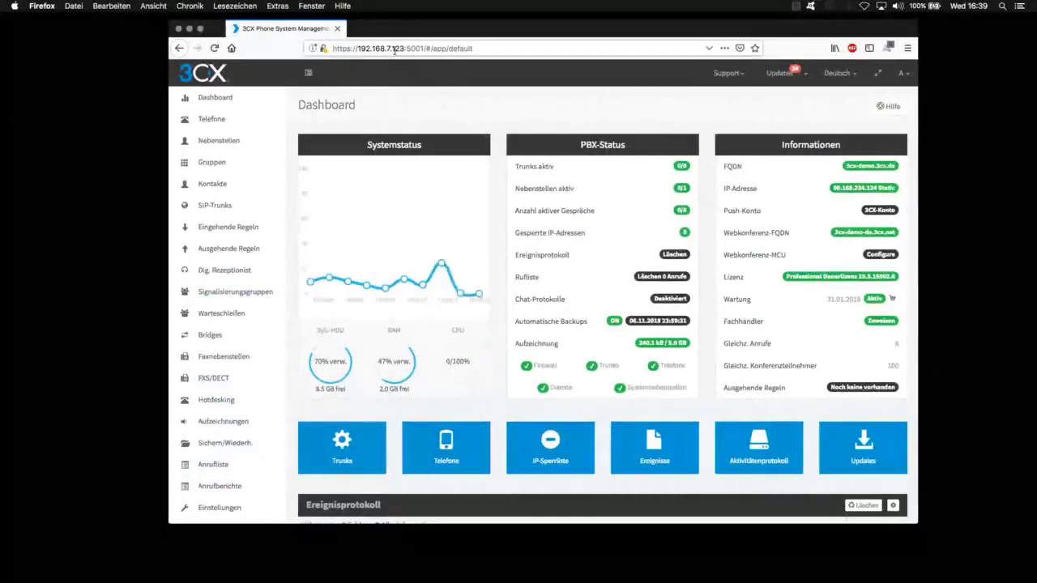
{"action": "left_click_drag", "start_coordinate": [392, 49], "coordinate": [338, 30]}
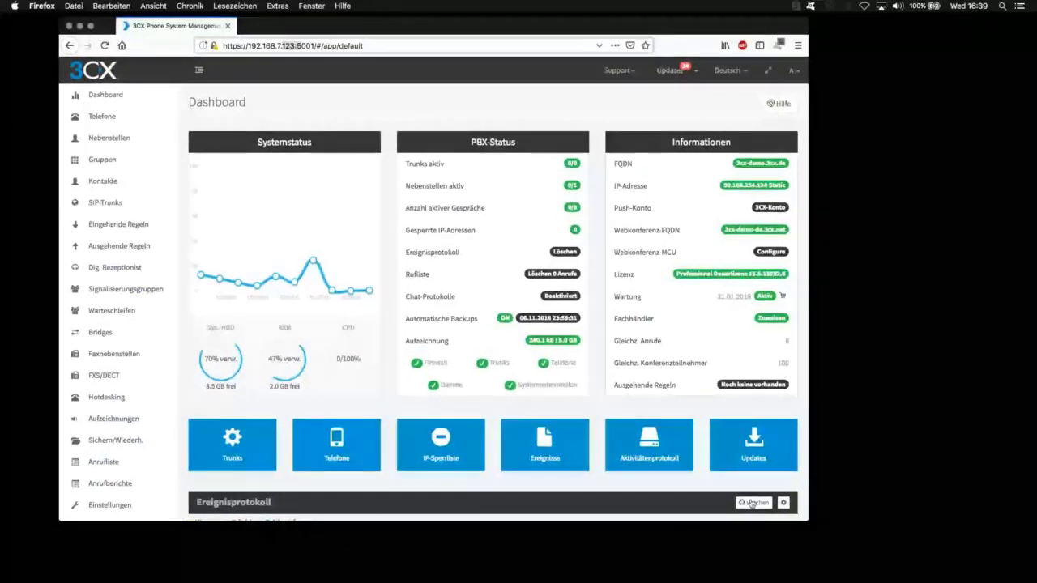
{"action": "left_click_drag", "start_coordinate": [818, 523], "coordinate": [969, 564]}
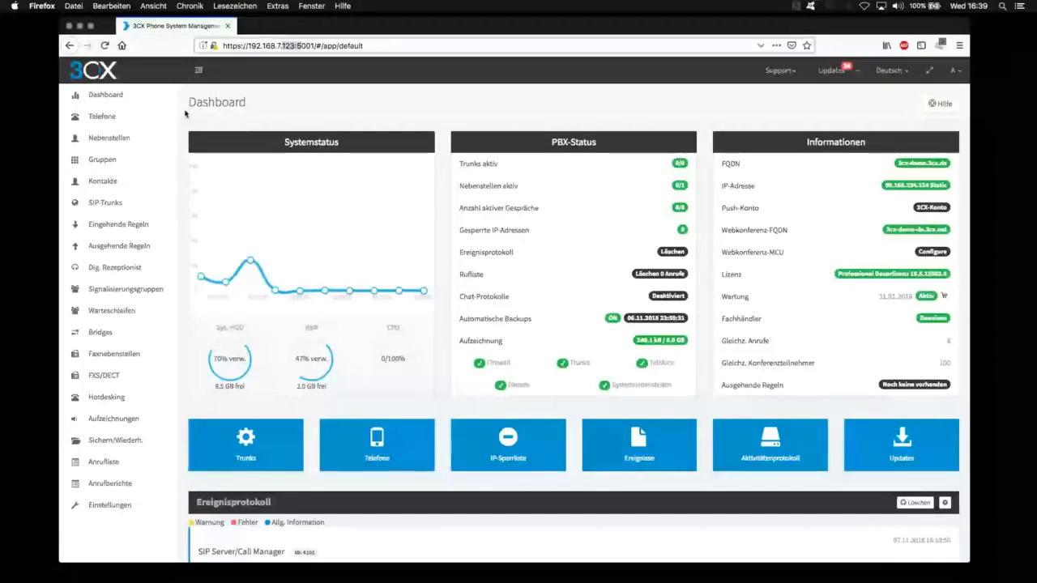
{"action": "left_click", "coordinate": [91, 141]}
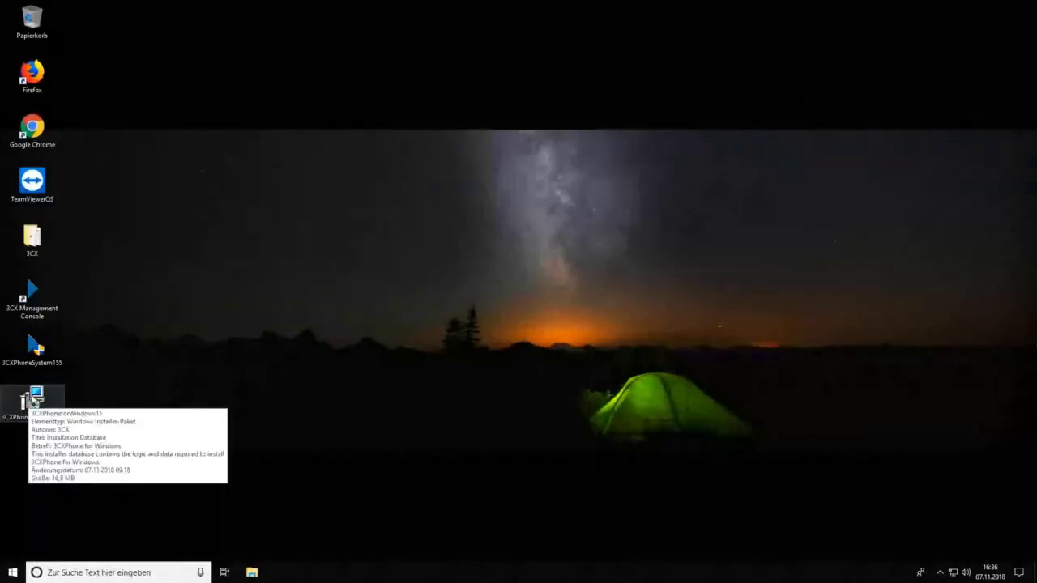
Step: Install 3CX Client for Windows from 3CXPhoneforWindows15 with the default folder, accepting licence and UAC
{"action": "left_click", "coordinate": [47, 408]}
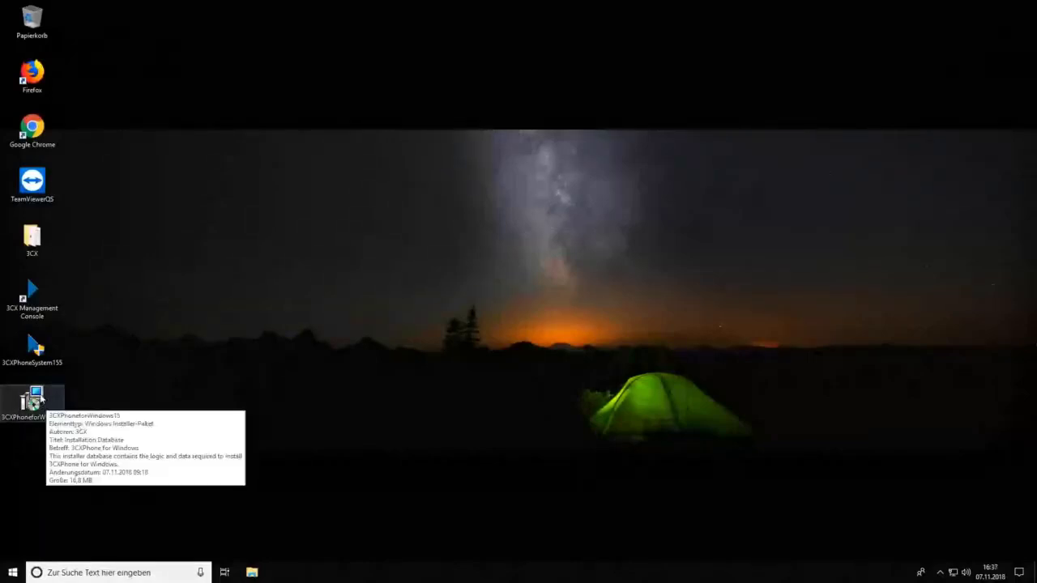
{"action": "left_click", "coordinate": [38, 397]}
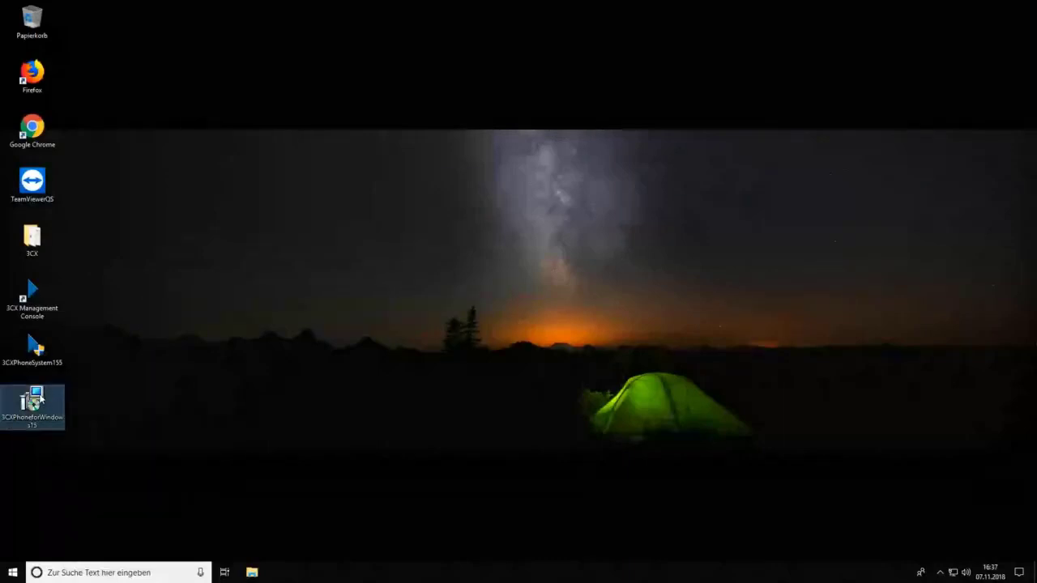
{"action": "double_click", "coordinate": [38, 397]}
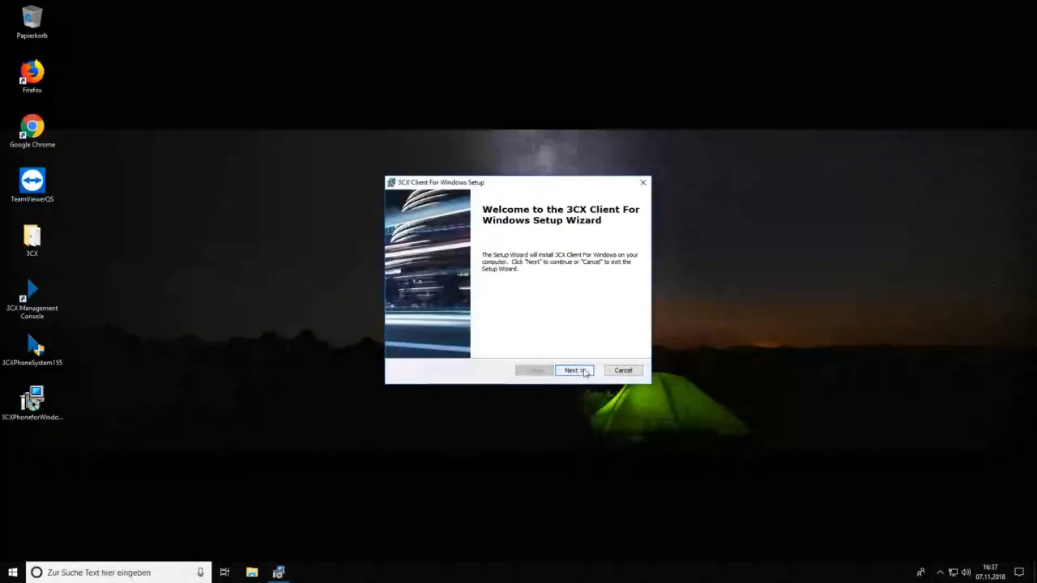
{"action": "left_click", "coordinate": [585, 372]}
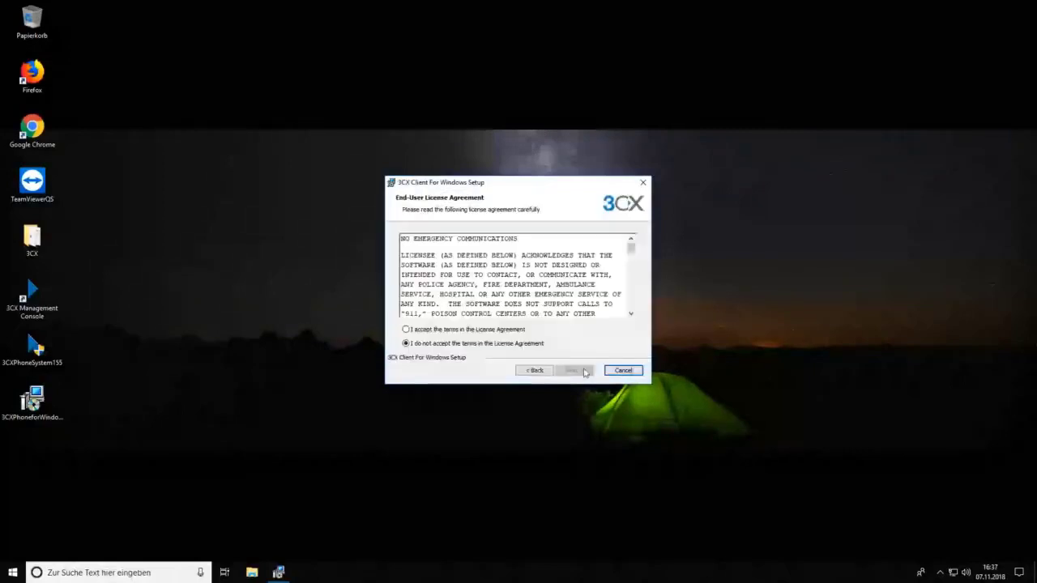
{"action": "left_click", "coordinate": [407, 331]}
{"action": "left_click", "coordinate": [566, 371]}
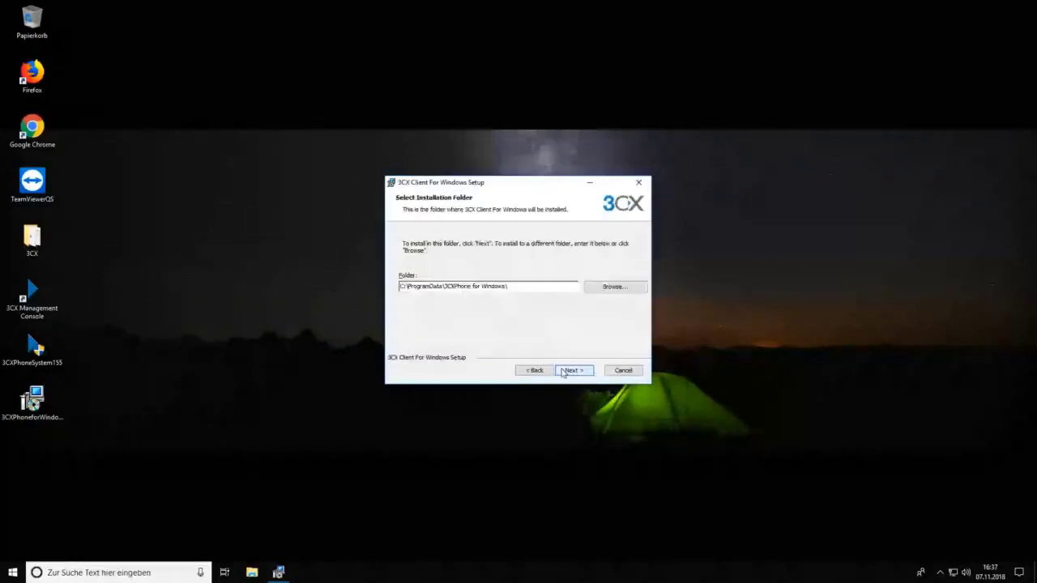
{"action": "left_click", "coordinate": [564, 371]}
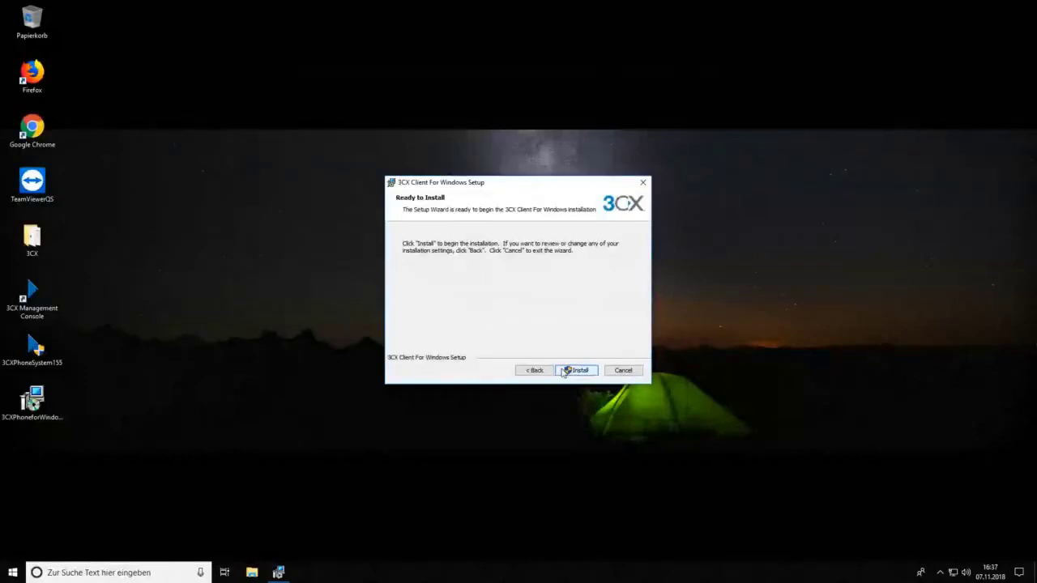
{"action": "left_click", "coordinate": [564, 372]}
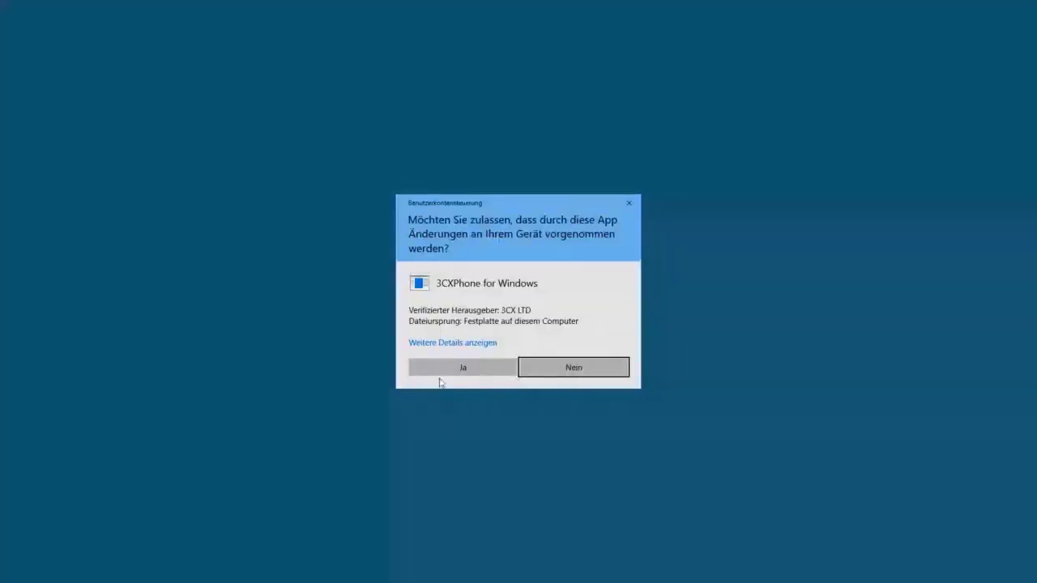
{"action": "left_click", "coordinate": [443, 371]}
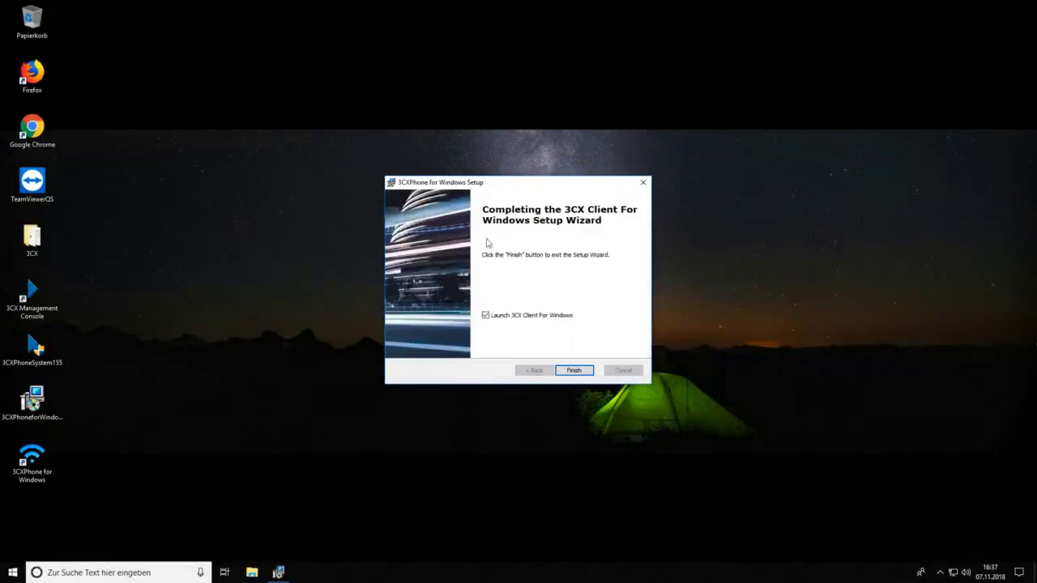
{"action": "left_click", "coordinate": [574, 370]}
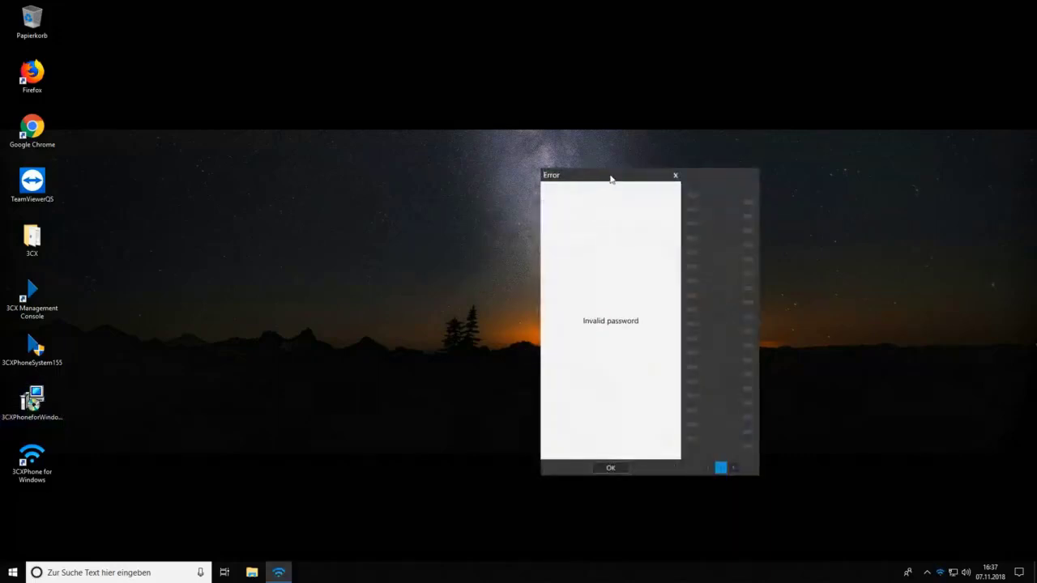
Step: Dismiss the invalid password error and delete the existing account in the client's settings
{"action": "left_click_drag", "start_coordinate": [611, 179], "coordinate": [548, 150]}
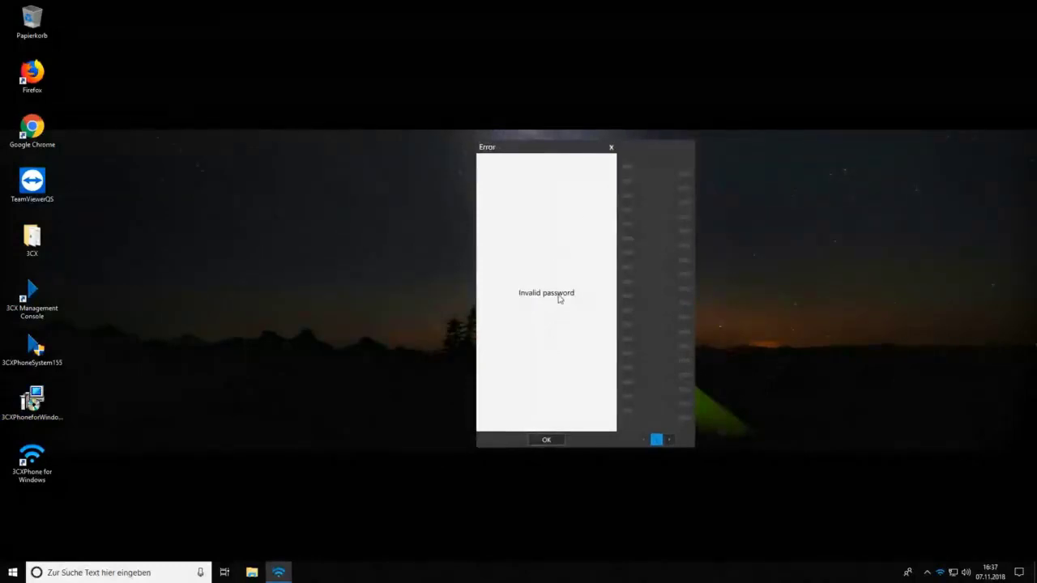
{"action": "left_click", "coordinate": [611, 148]}
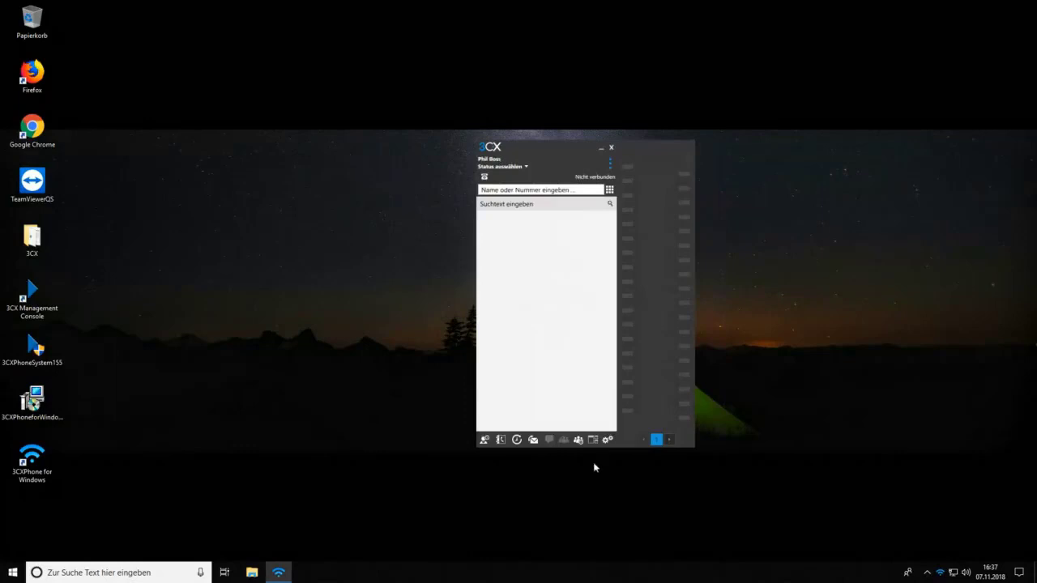
{"action": "left_click", "coordinate": [608, 439]}
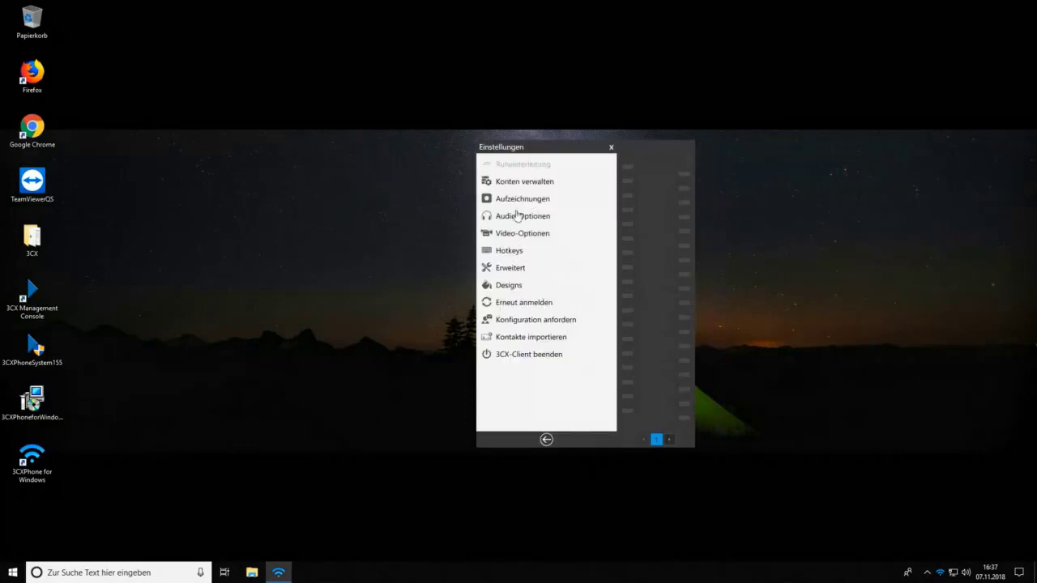
{"action": "left_click", "coordinate": [519, 183]}
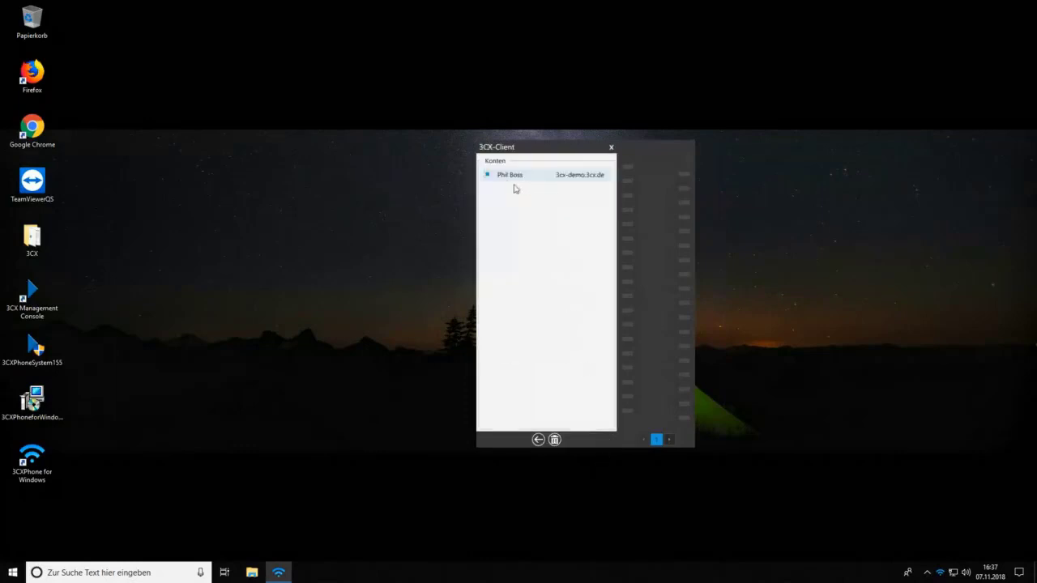
{"action": "left_click", "coordinate": [500, 177]}
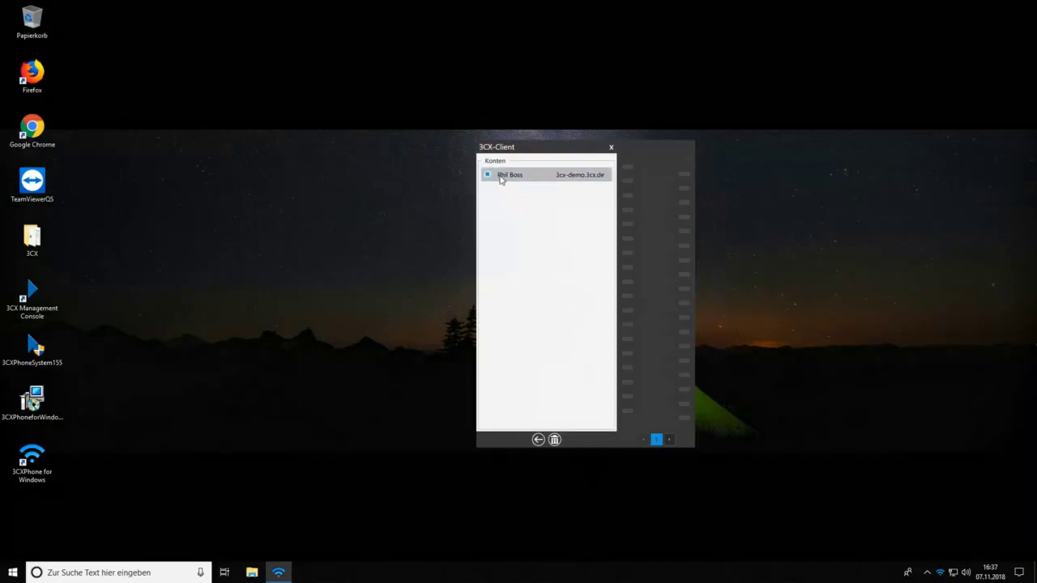
{"action": "left_click", "coordinate": [554, 439]}
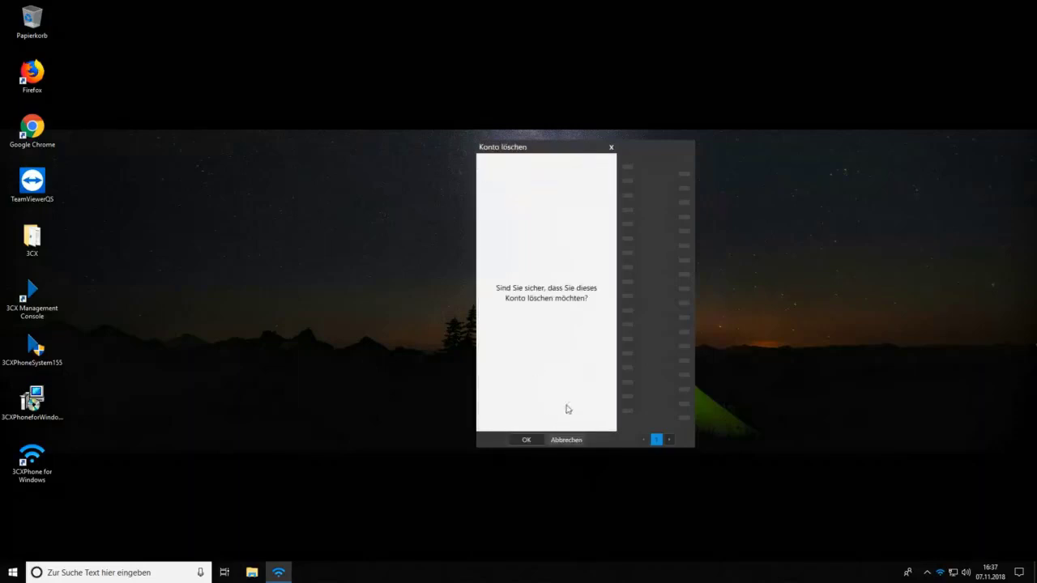
{"action": "left_click", "coordinate": [534, 440]}
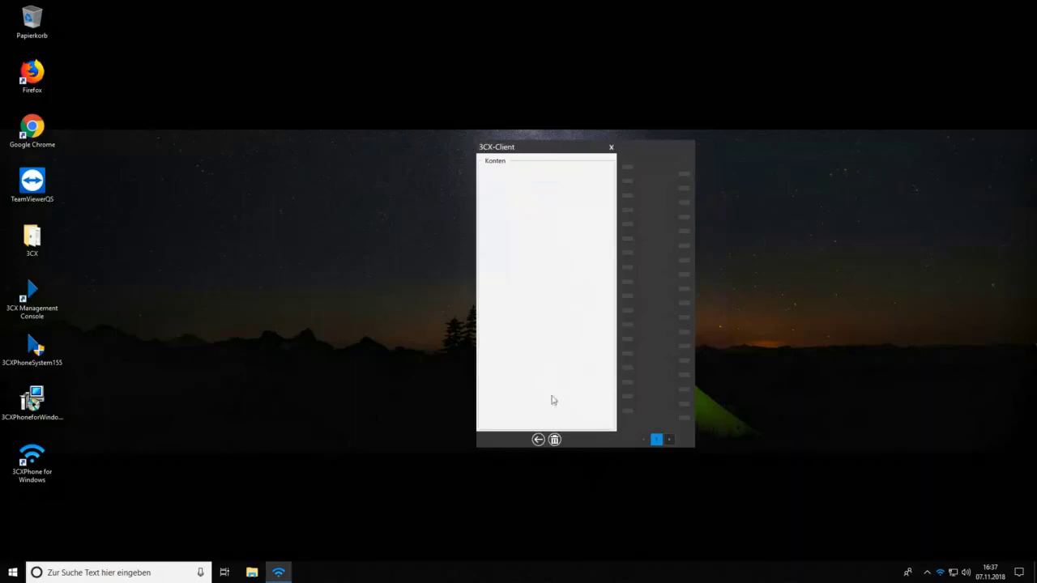
{"action": "left_click", "coordinate": [538, 440]}
{"action": "left_click", "coordinate": [542, 440]}
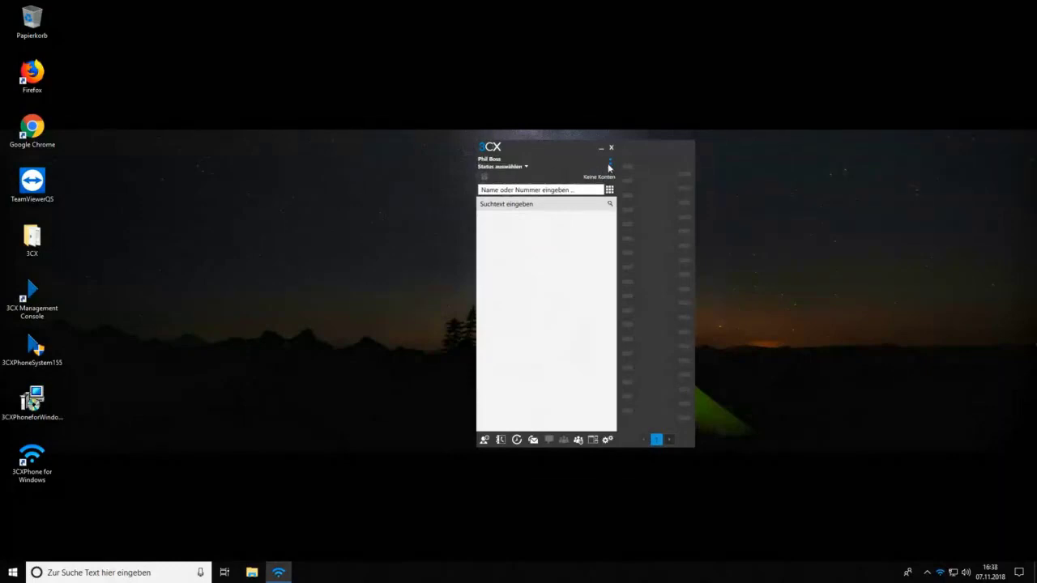
Step: Close the client's options list and then the 3CX client window
{"action": "left_click", "coordinate": [609, 165]}
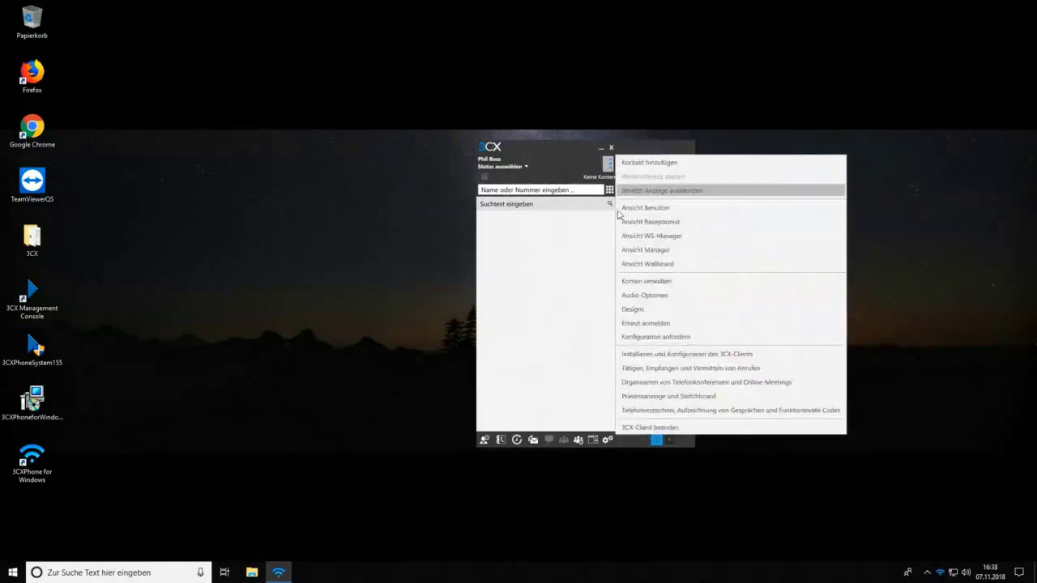
{"action": "left_click", "coordinate": [571, 251]}
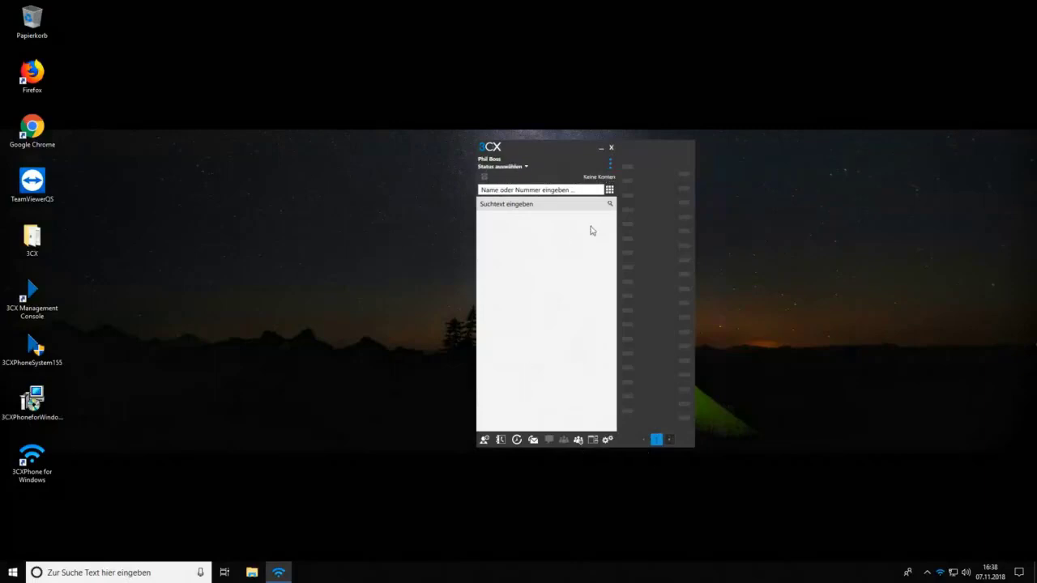
{"action": "left_click", "coordinate": [611, 147]}
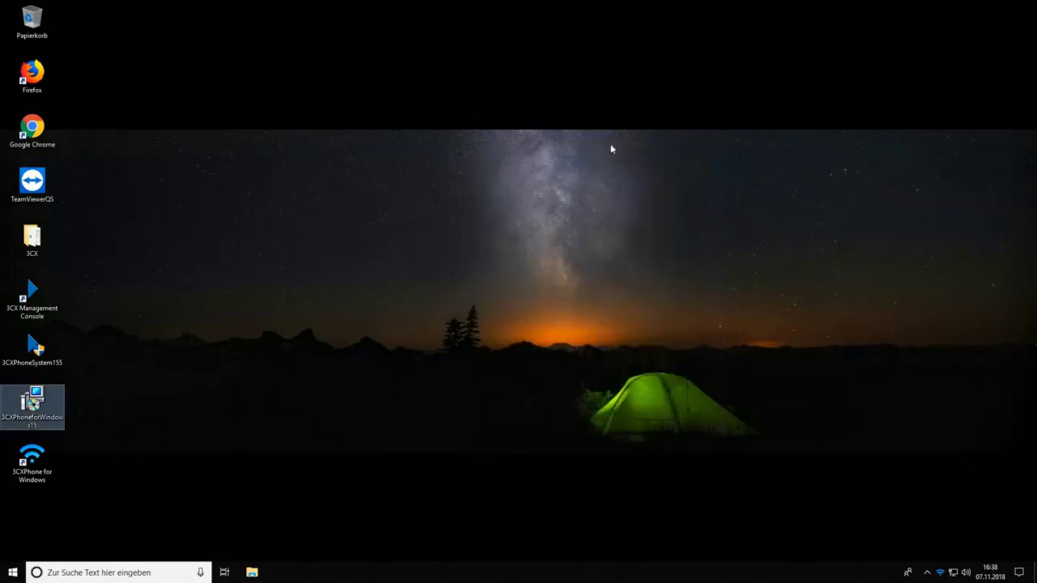
Step: Quit the 3CX client via its tray icon's Verlassen and relaunch 3CXPhone for Windows
{"action": "left_click", "coordinate": [940, 573]}
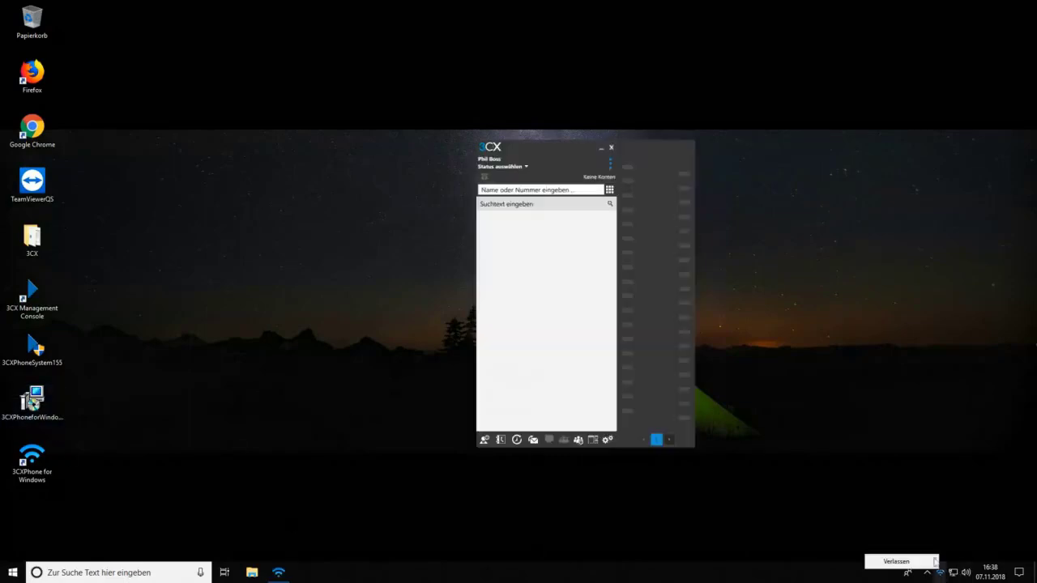
{"action": "left_click", "coordinate": [908, 562]}
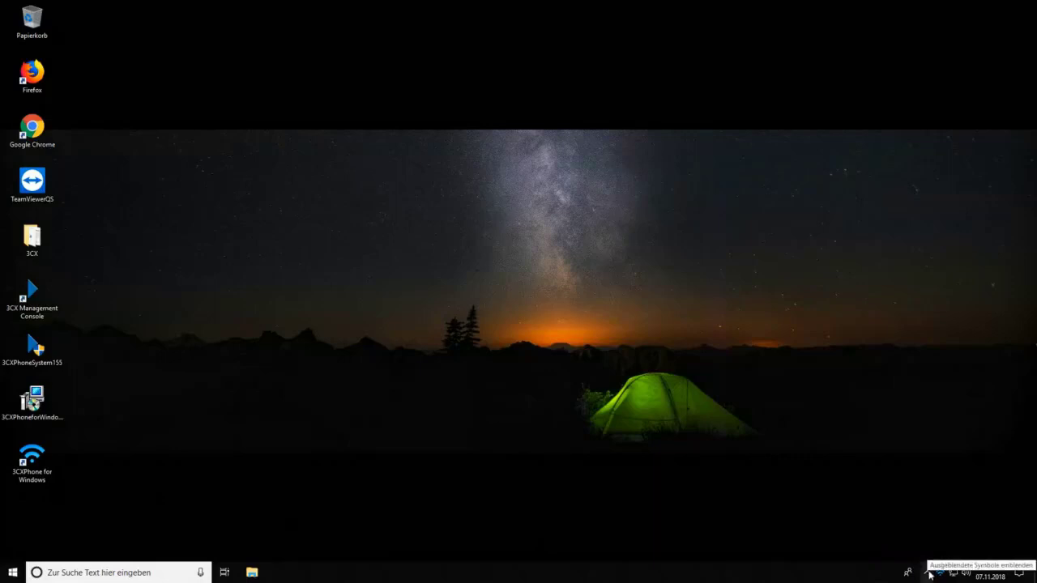
{"action": "left_click", "coordinate": [941, 573]}
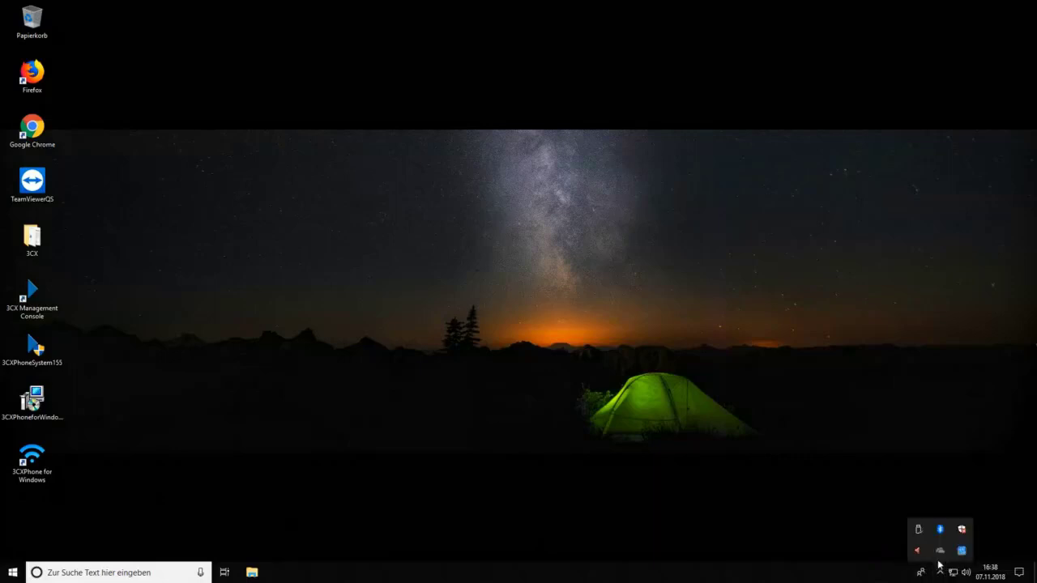
{"action": "double_click", "coordinate": [28, 460]}
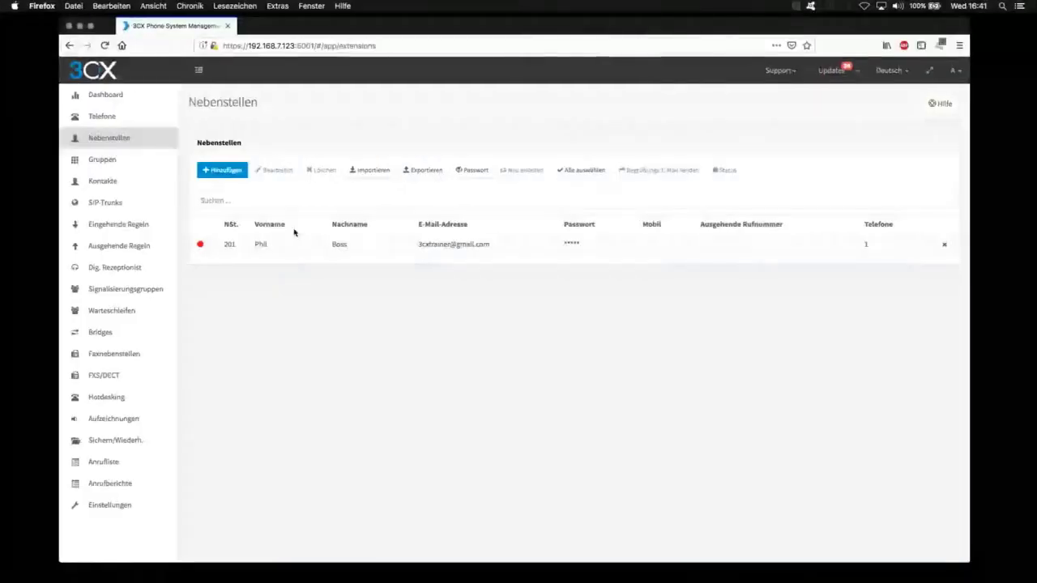
Step: Select extension 201 in the Nebenstellen list
{"action": "left_click", "coordinate": [284, 244]}
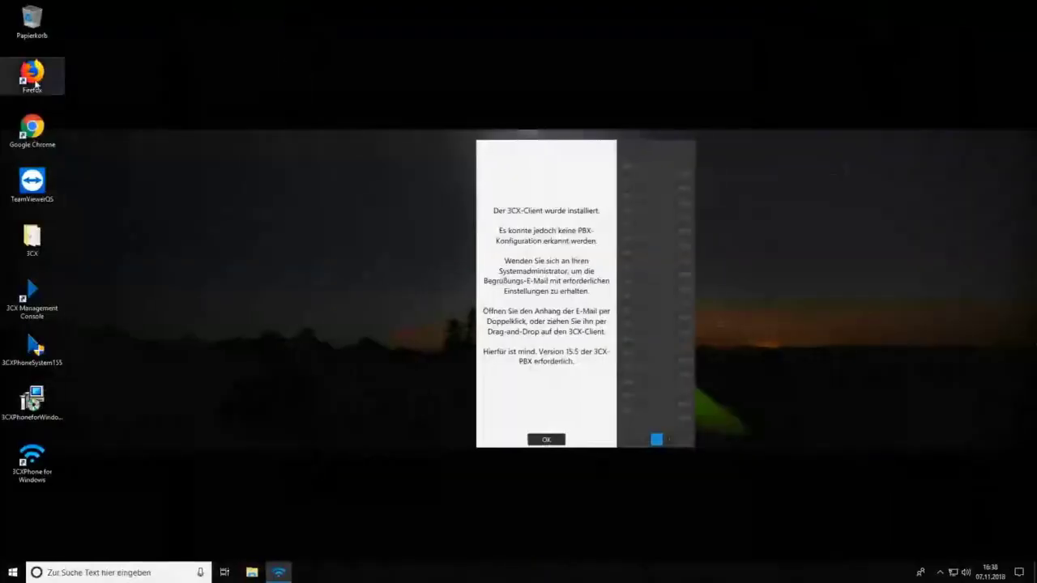
Step: Launch Firefox from the Windows desktop and decline the default-browser prompt with Nicht jetzt
{"action": "left_click", "coordinate": [36, 81]}
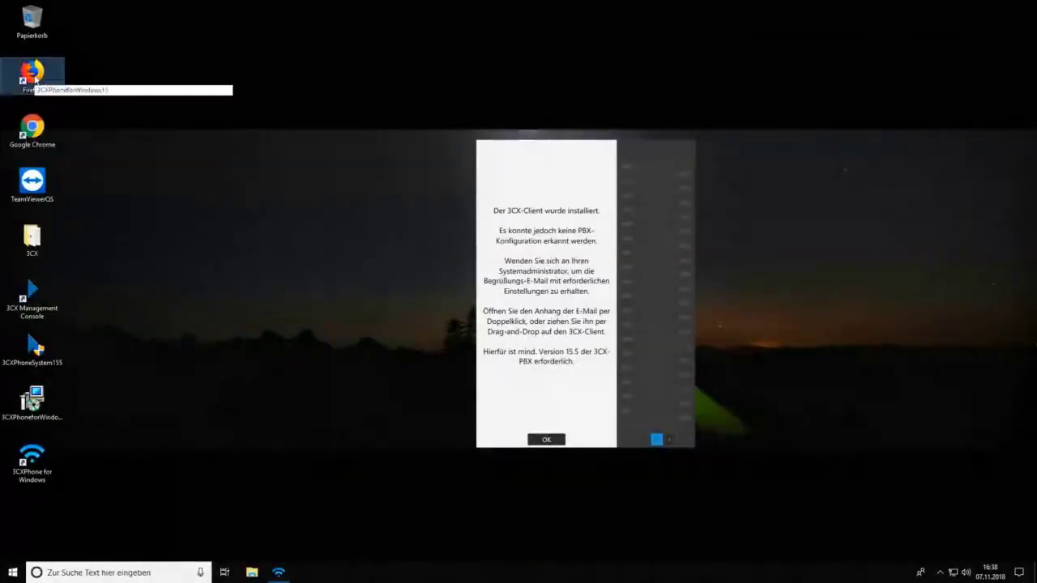
{"action": "double_click", "coordinate": [36, 80]}
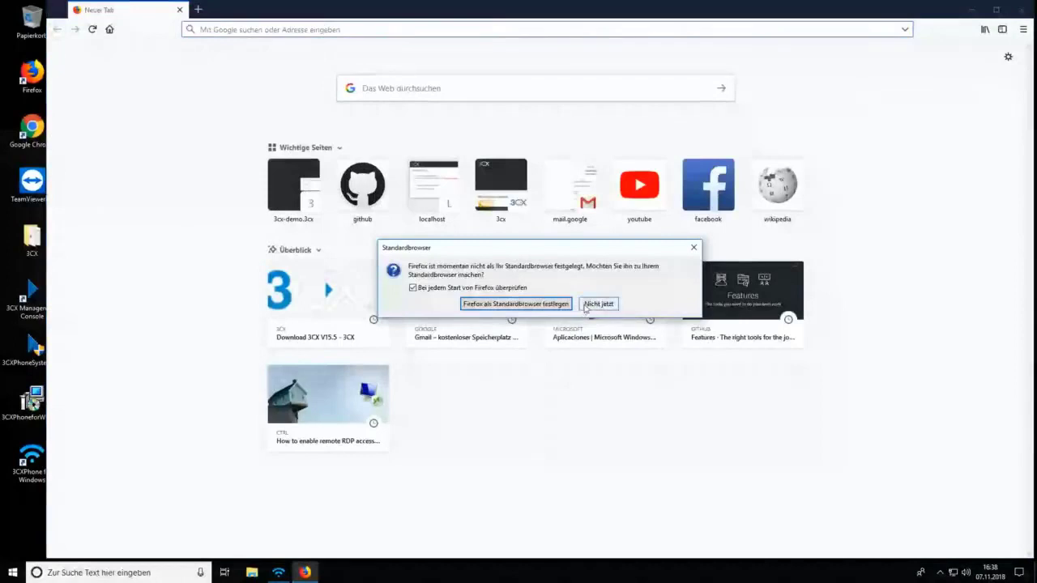
{"action": "left_click", "coordinate": [584, 307]}
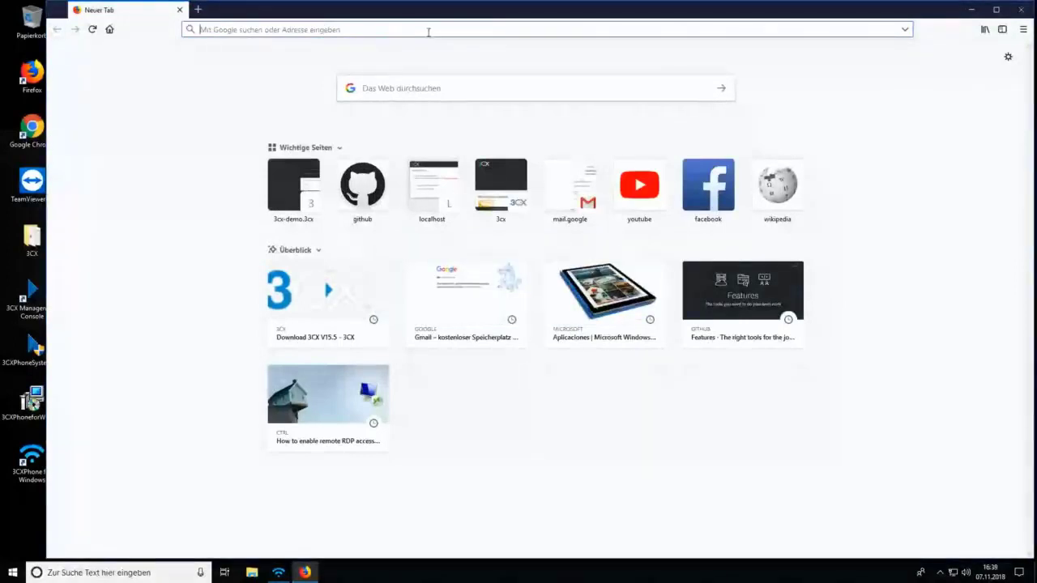
Step: Load Google in Firefox and open the Willkommen bei 3CX email for extension 201 in Gmail
{"action": "type", "text": "google.c"}
{"action": "key", "text": "Return"}
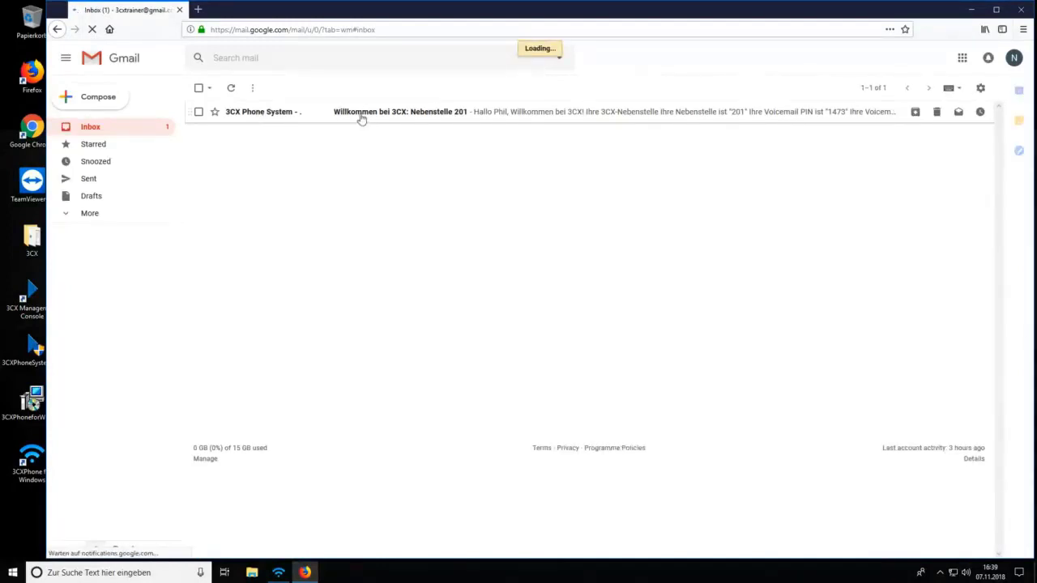
{"action": "left_click", "coordinate": [449, 118]}
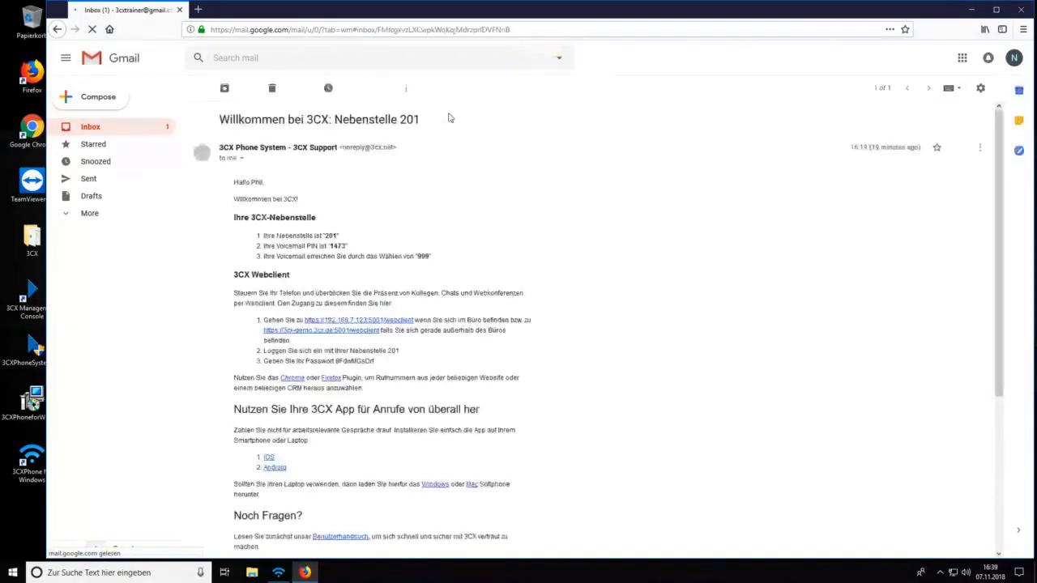
Step: Download the .3cxconfig attachment and open it with 3CXPhone for Windows
{"action": "scroll", "coordinate": [315, 163], "scroll_direction": "down", "scroll_amount": 5}
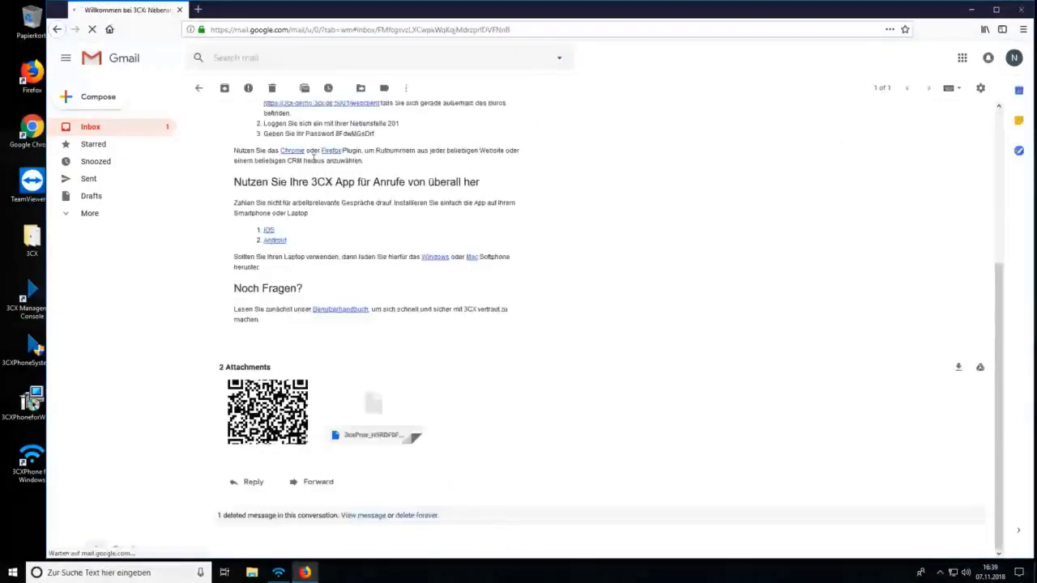
{"action": "mouse_move", "coordinate": [371, 409]}
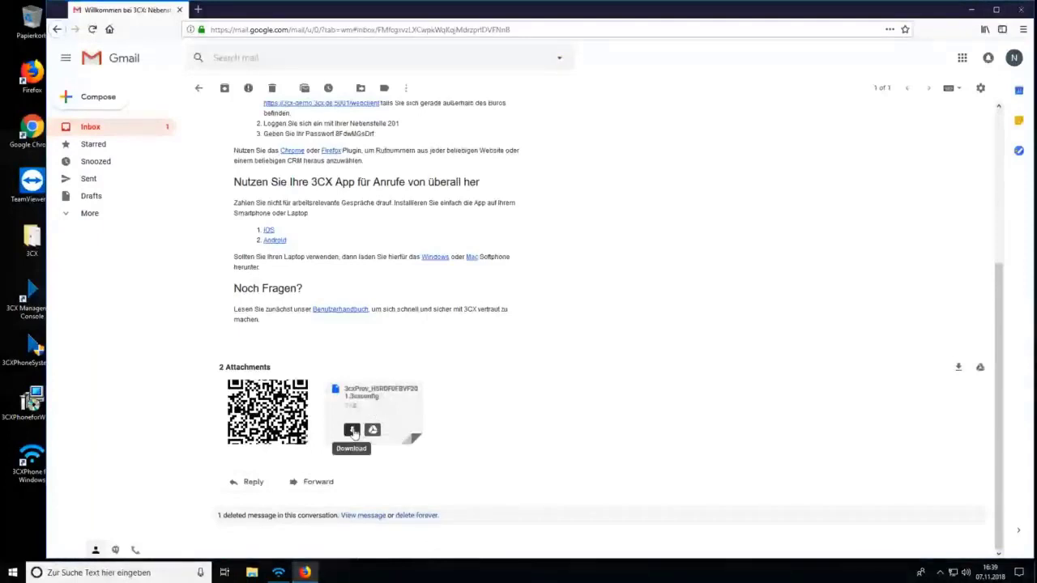
{"action": "left_click", "coordinate": [353, 431]}
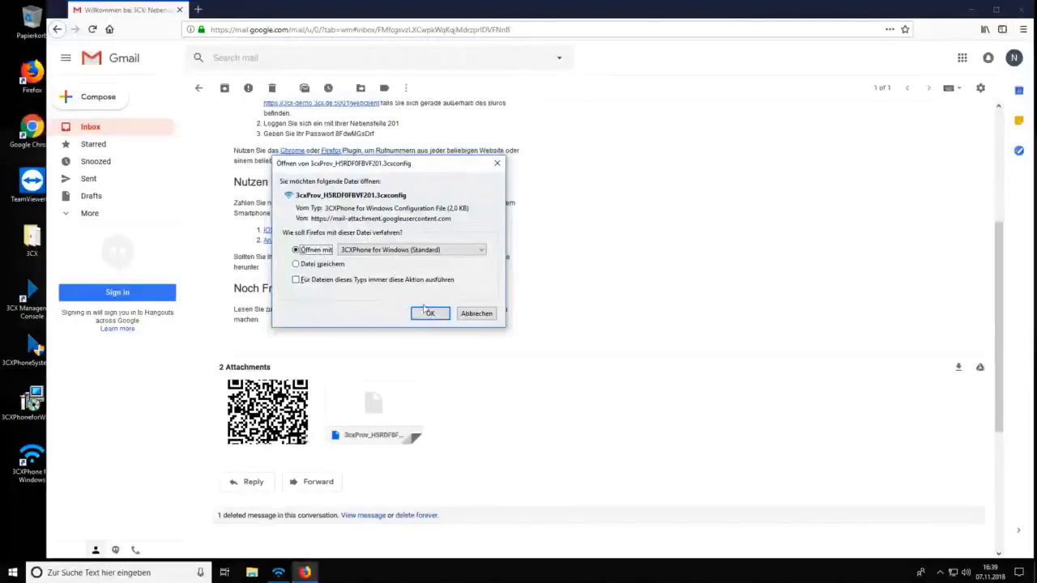
{"action": "left_click", "coordinate": [429, 313]}
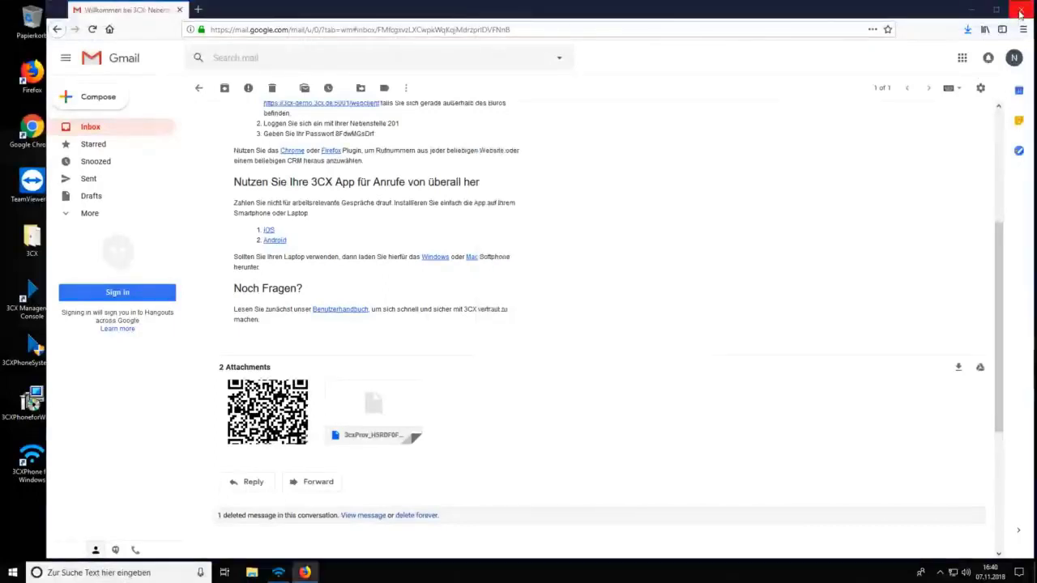
Step: Close Firefox, move the 3CX client to the top-right corner, and switch to the Mac
{"action": "left_click", "coordinate": [1026, 6]}
{"action": "left_click_drag", "start_coordinate": [576, 146], "coordinate": [875, 39]}
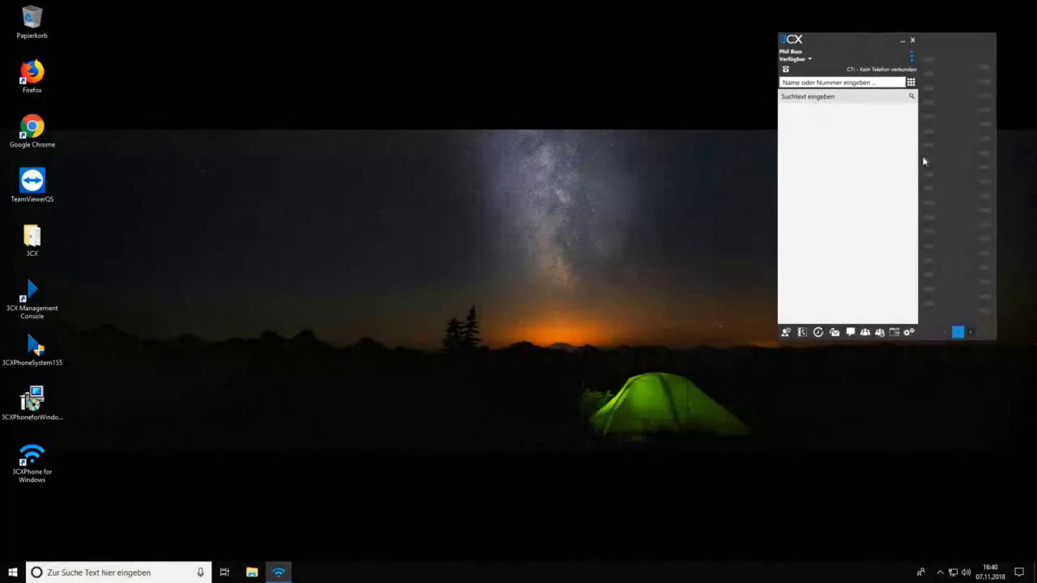
{"action": "key", "text": "ctrl+Left"}
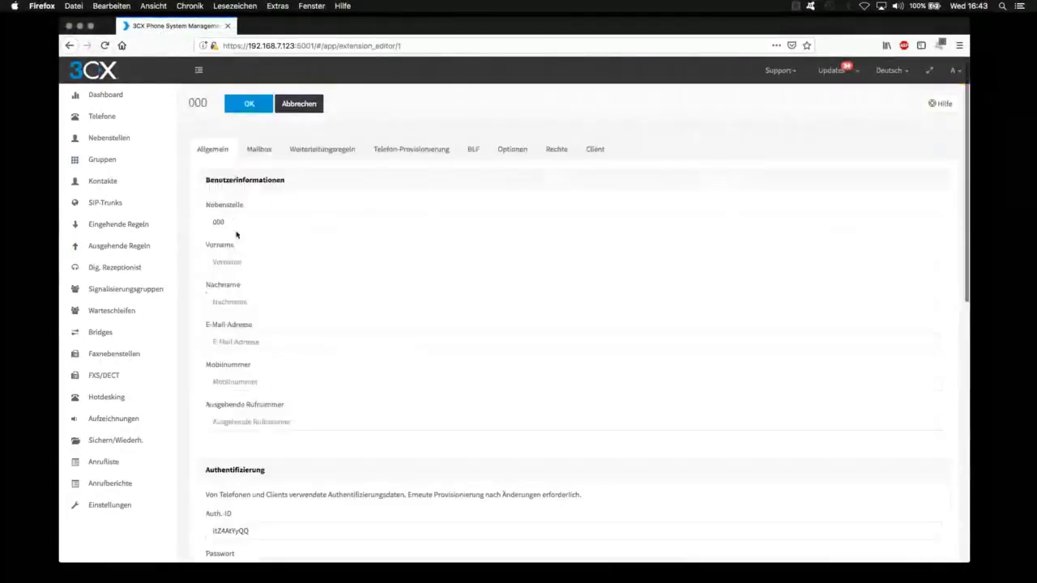
Step: Create extension 202 with the user's first name, last name and e-mail address, then save
{"action": "left_click", "coordinate": [233, 220]}
{"action": "type", "text": "202"}
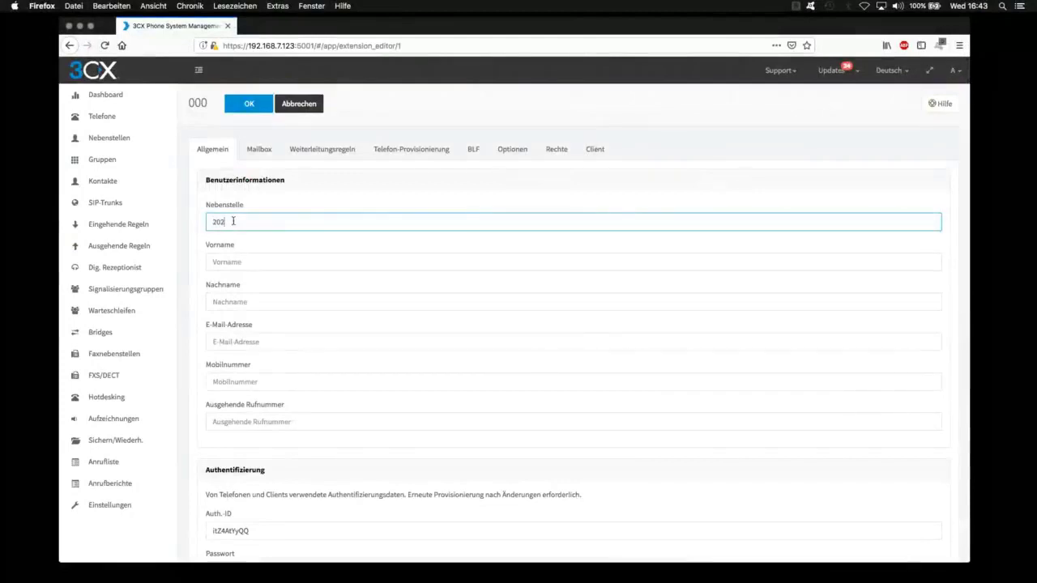
{"action": "left_click", "coordinate": [222, 261]}
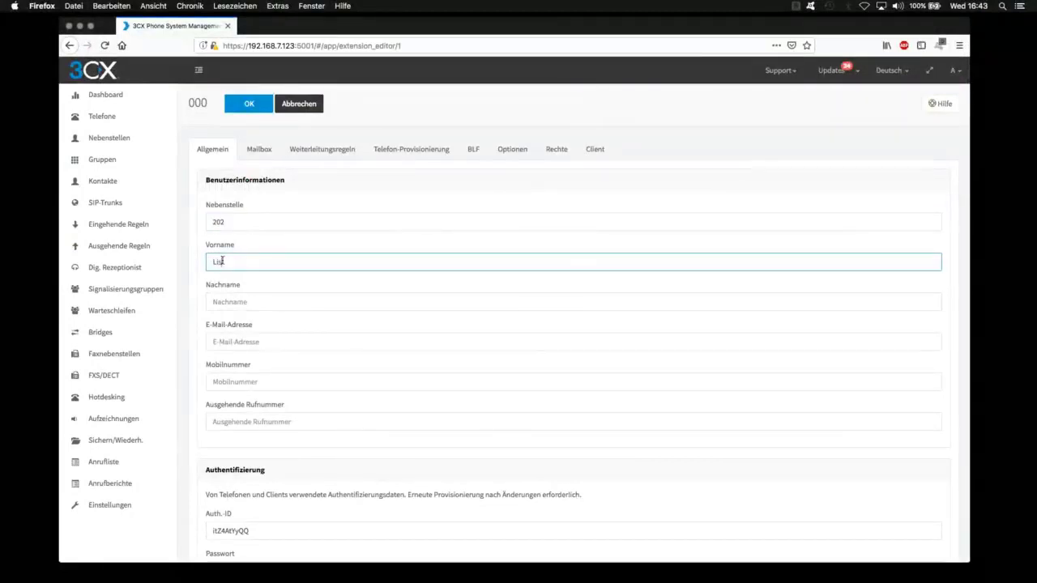
{"action": "left_click", "coordinate": [227, 303]}
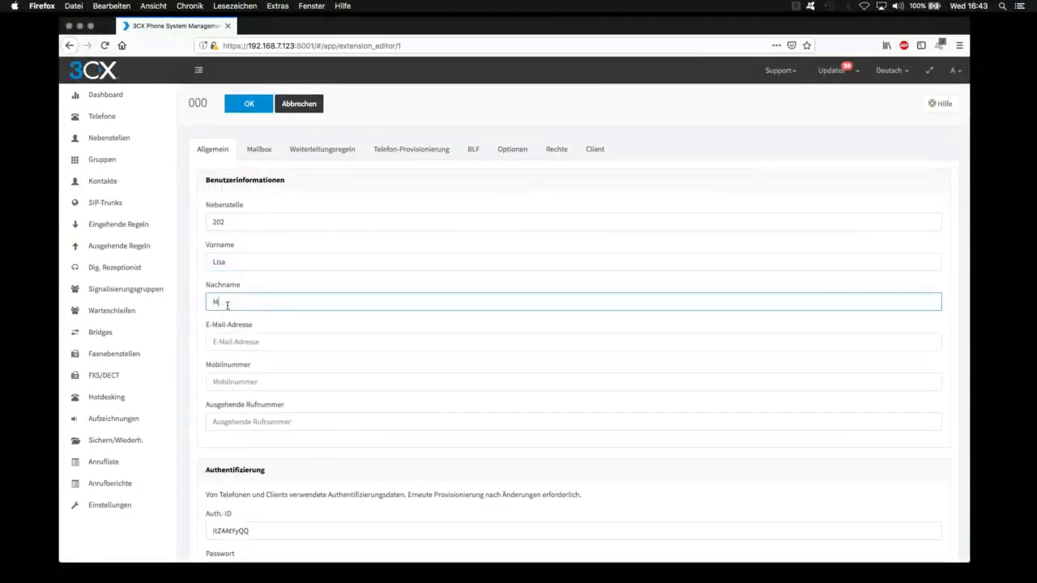
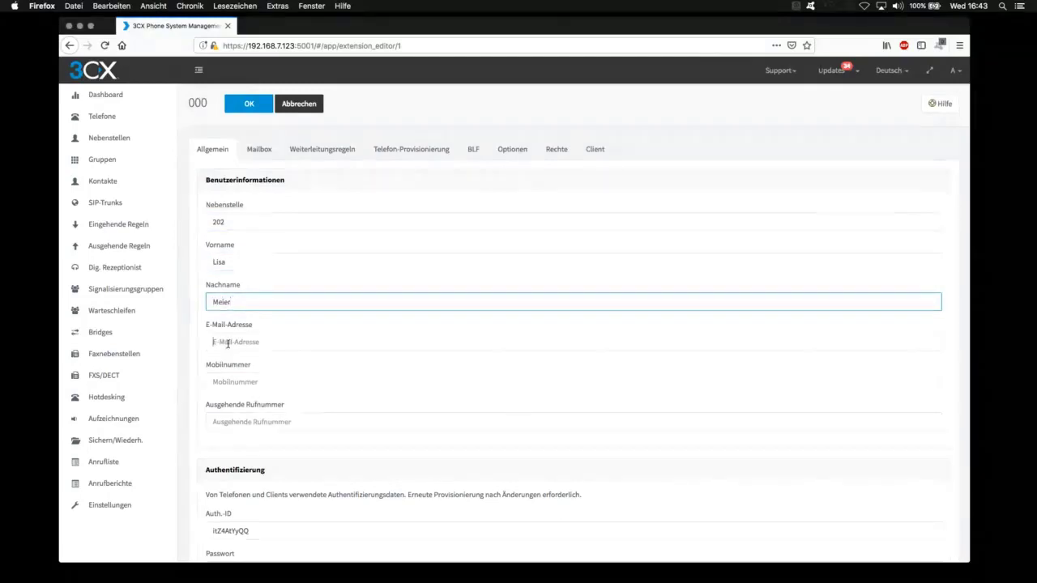
{"action": "left_click", "coordinate": [228, 342]}
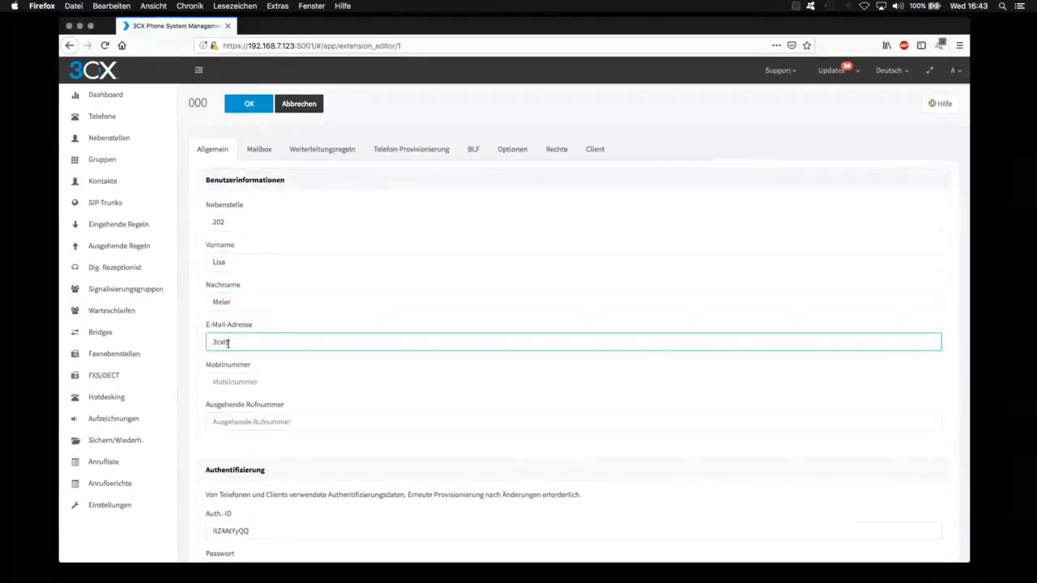
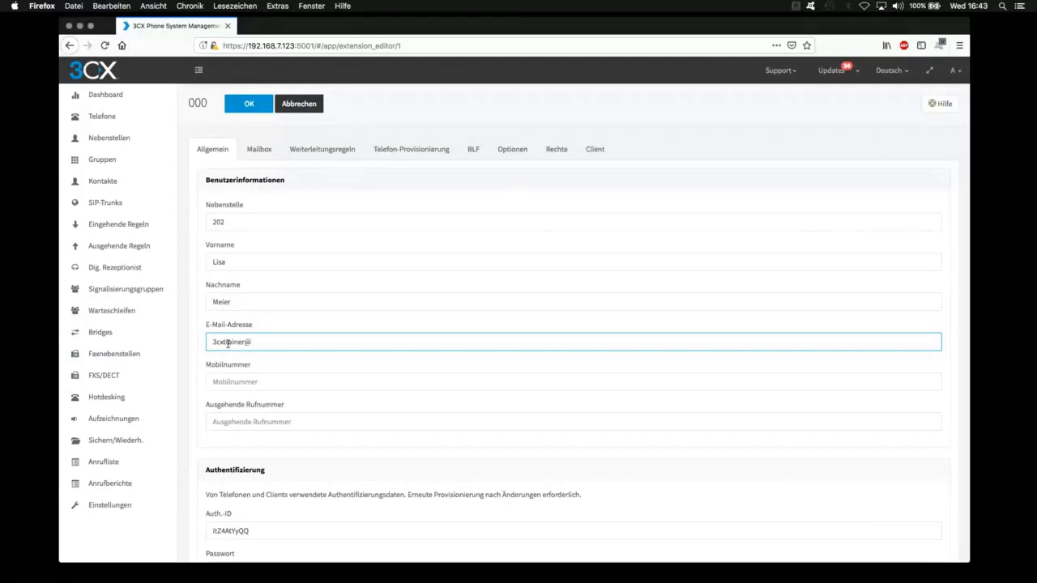
{"action": "left_click", "coordinate": [258, 110]}
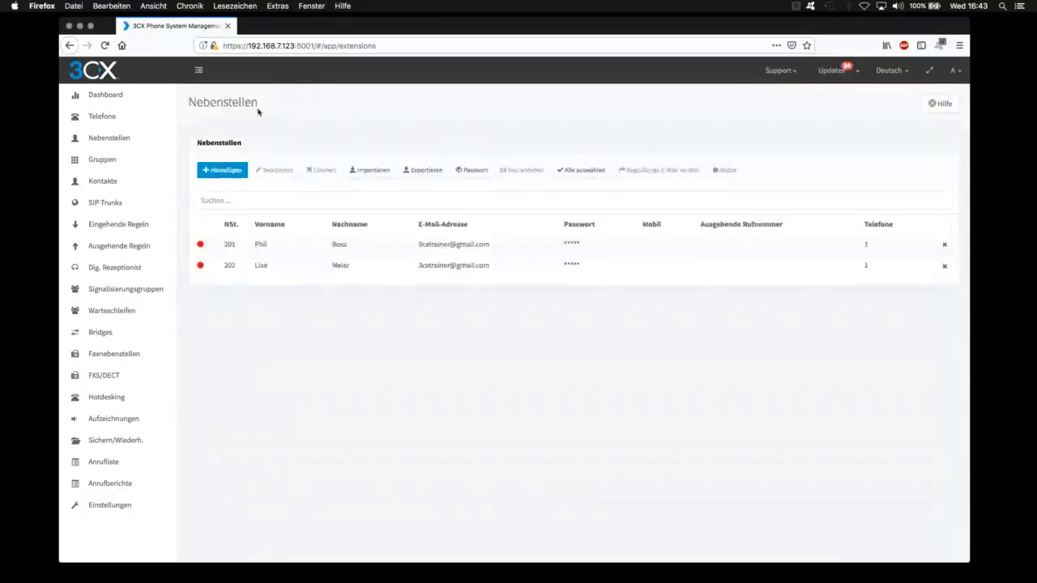
Step: Add extension 203, replacing 000, with its user's first name, last name and e-mail, then save
{"action": "left_click", "coordinate": [232, 174]}
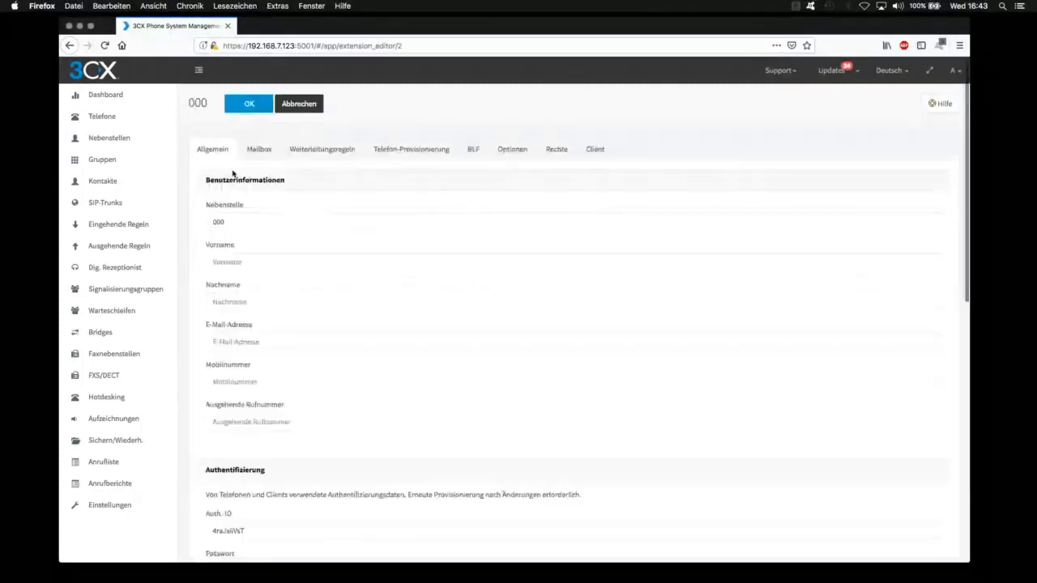
{"action": "double_click", "coordinate": [226, 222]}
{"action": "type", "text": "203"}
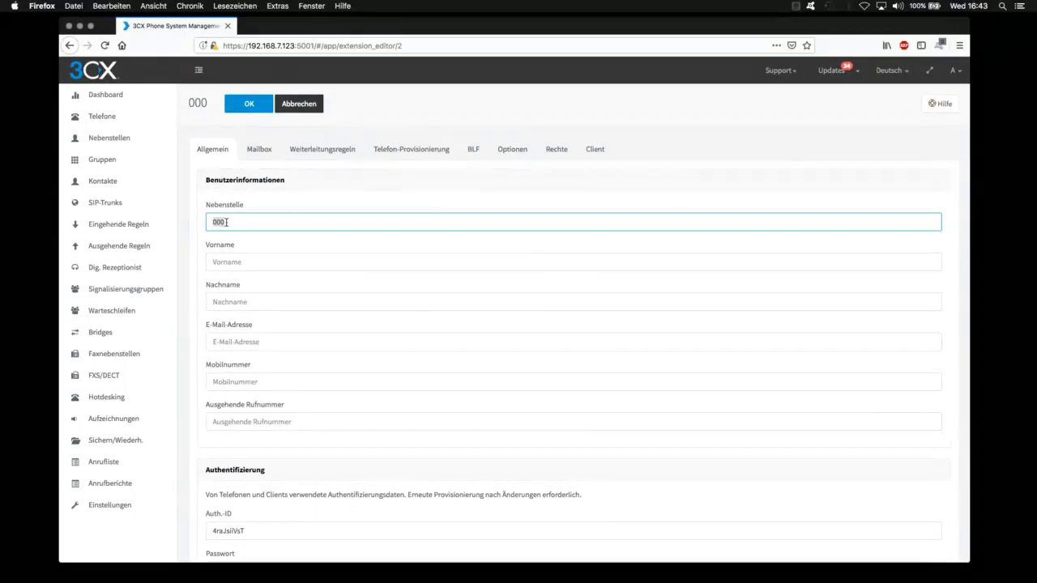
{"action": "left_click", "coordinate": [222, 263]}
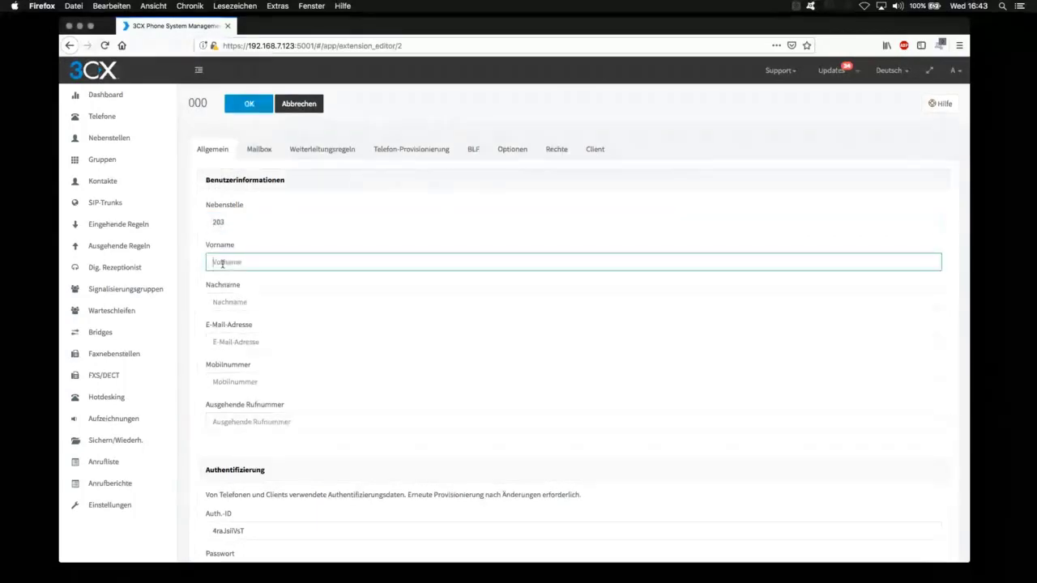
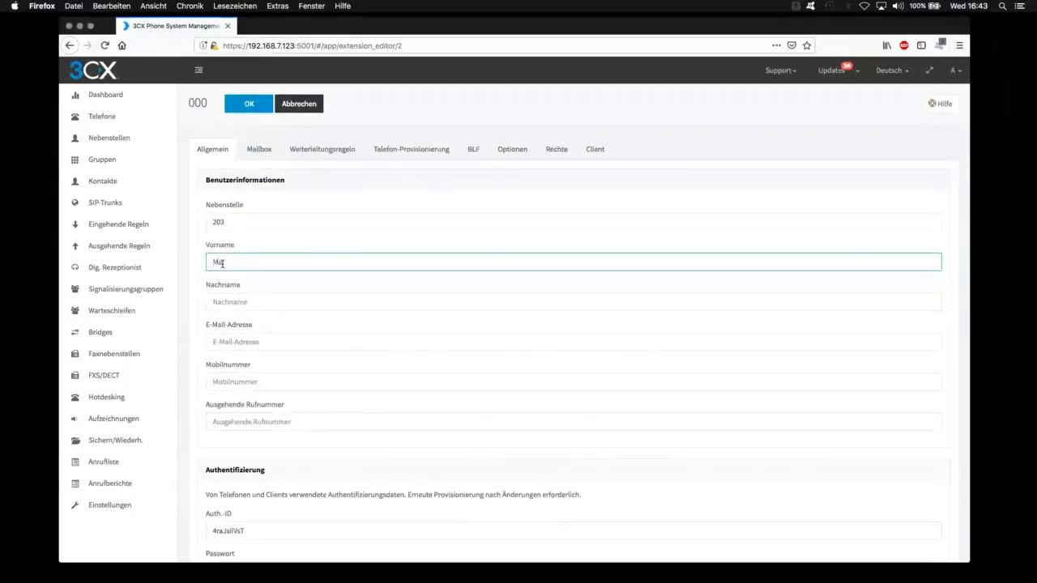
{"action": "left_click", "coordinate": [226, 301]}
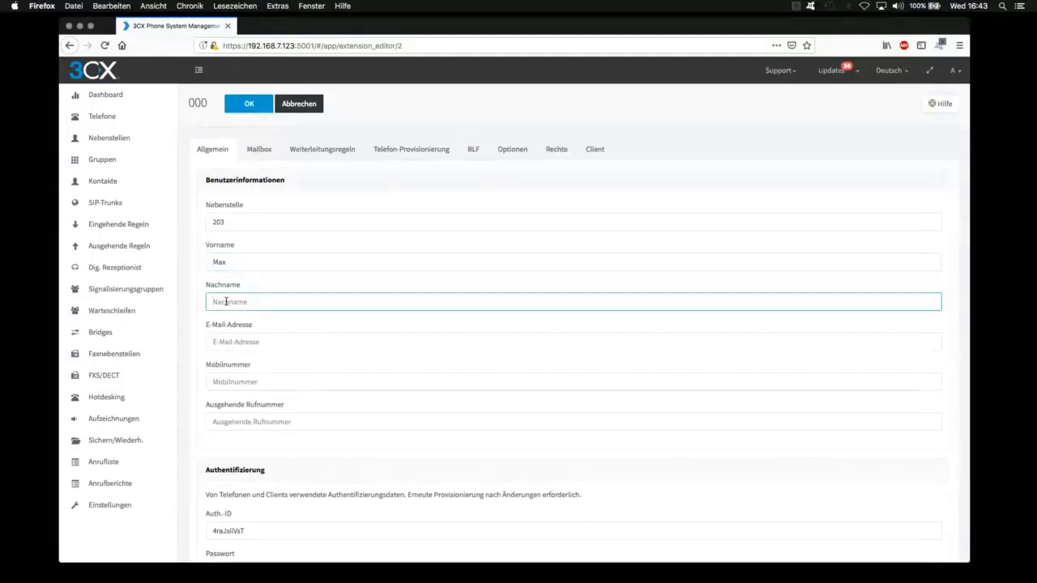
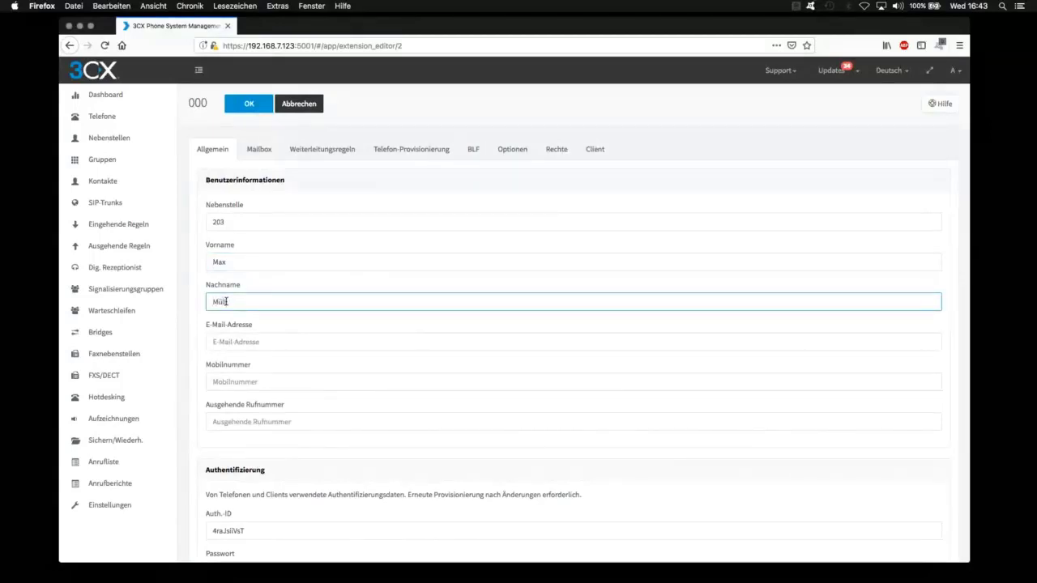
{"action": "left_click", "coordinate": [230, 341]}
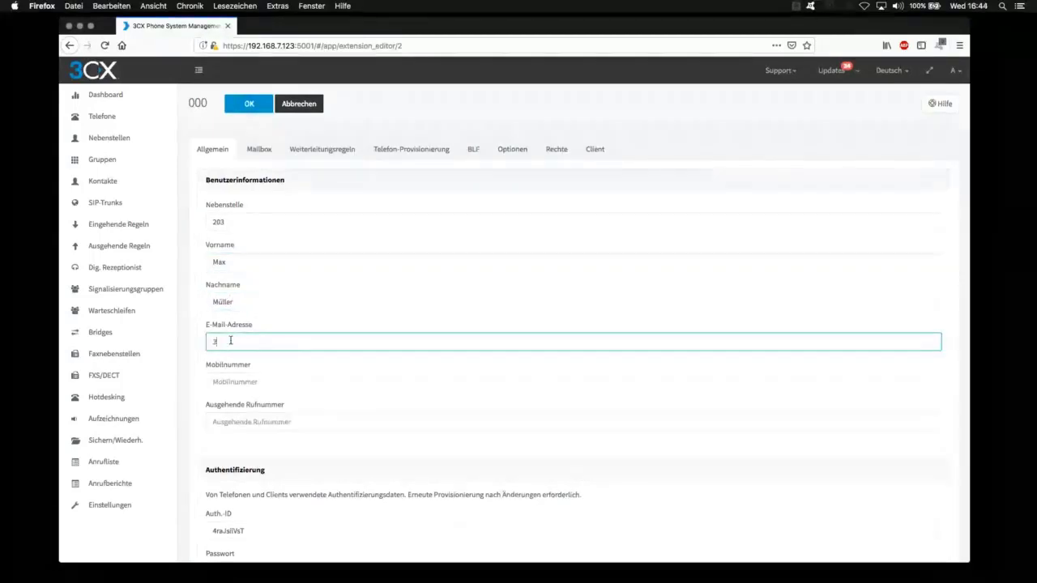
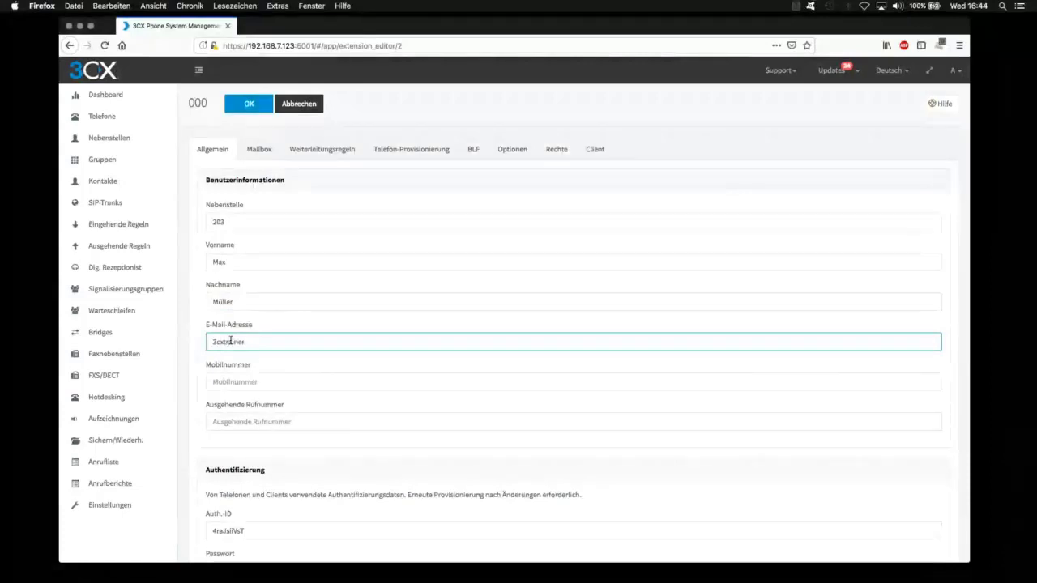
{"action": "left_click", "coordinate": [260, 102]}
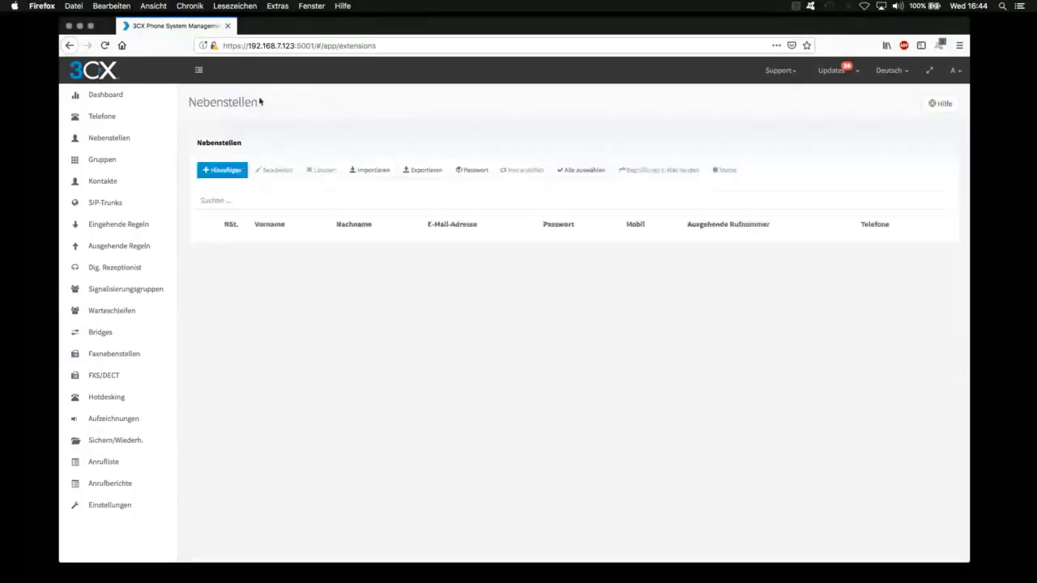
Step: Add extension 204 in place of 000 with the user's first name, last name and e-mail, and save
{"action": "left_click", "coordinate": [225, 174]}
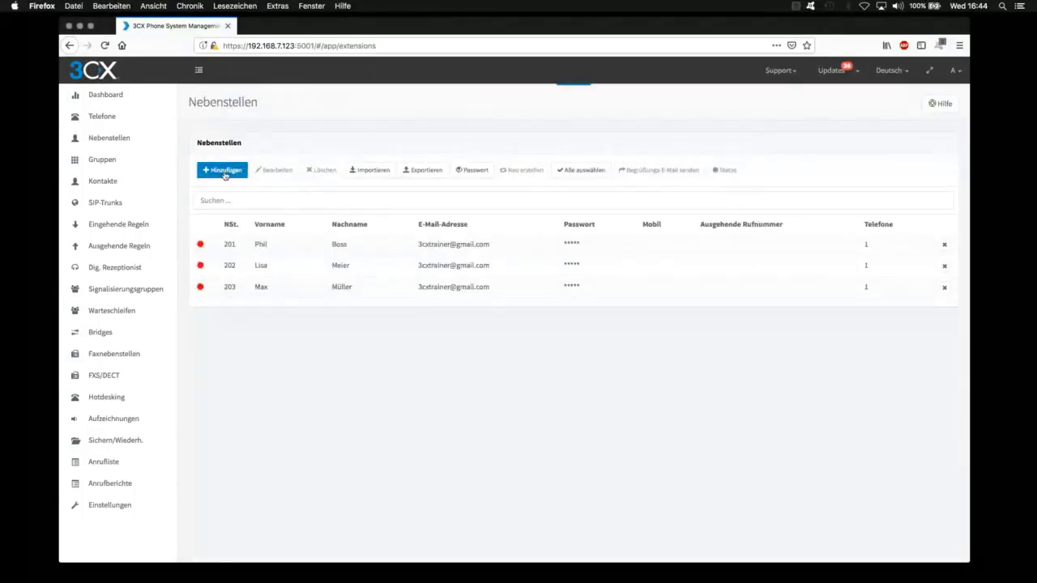
{"action": "left_click", "coordinate": [246, 221]}
{"action": "double_click", "coordinate": [246, 222]}
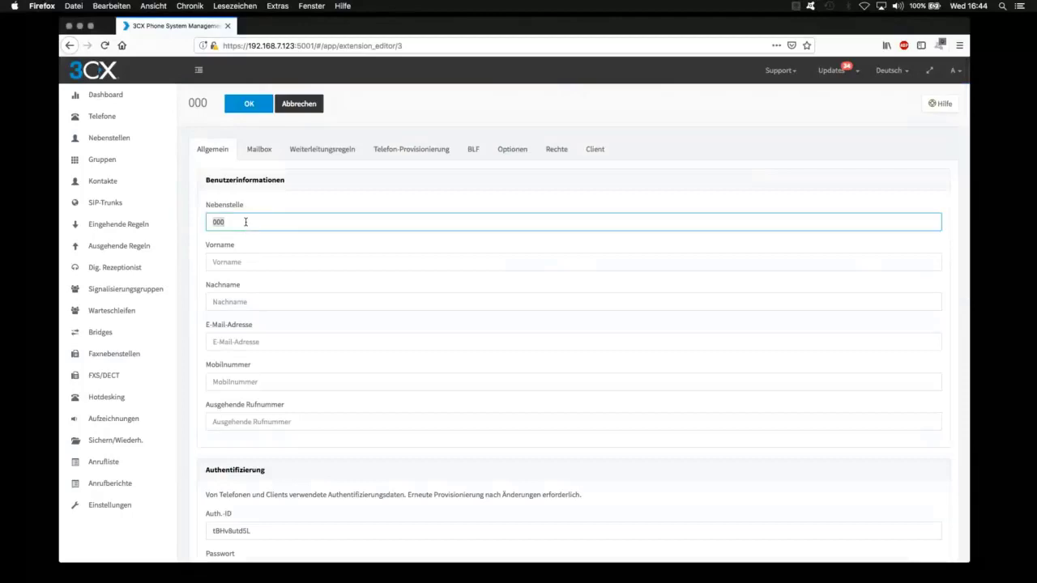
{"action": "type", "text": "204"}
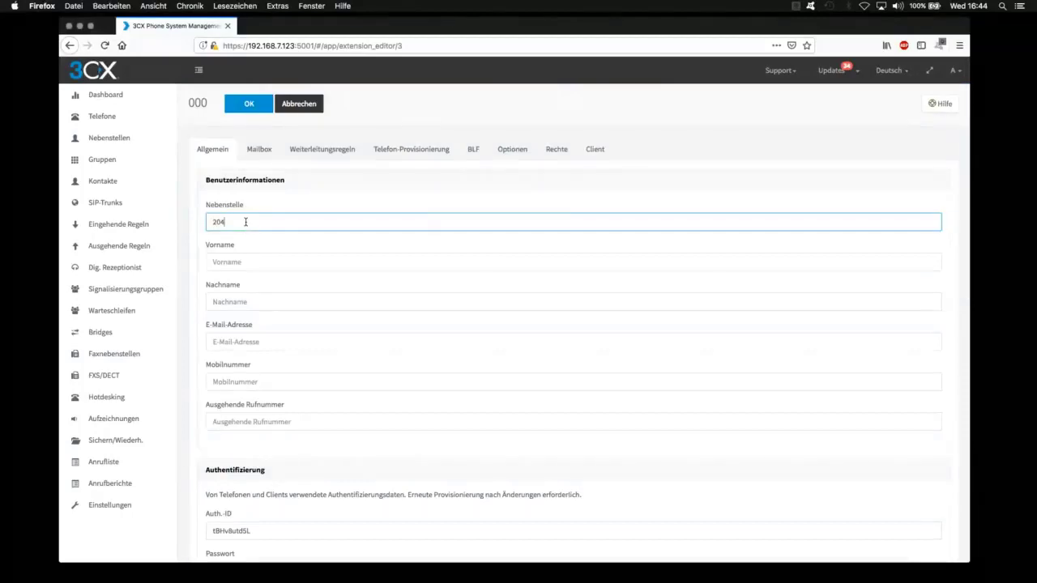
{"action": "left_click", "coordinate": [256, 262]}
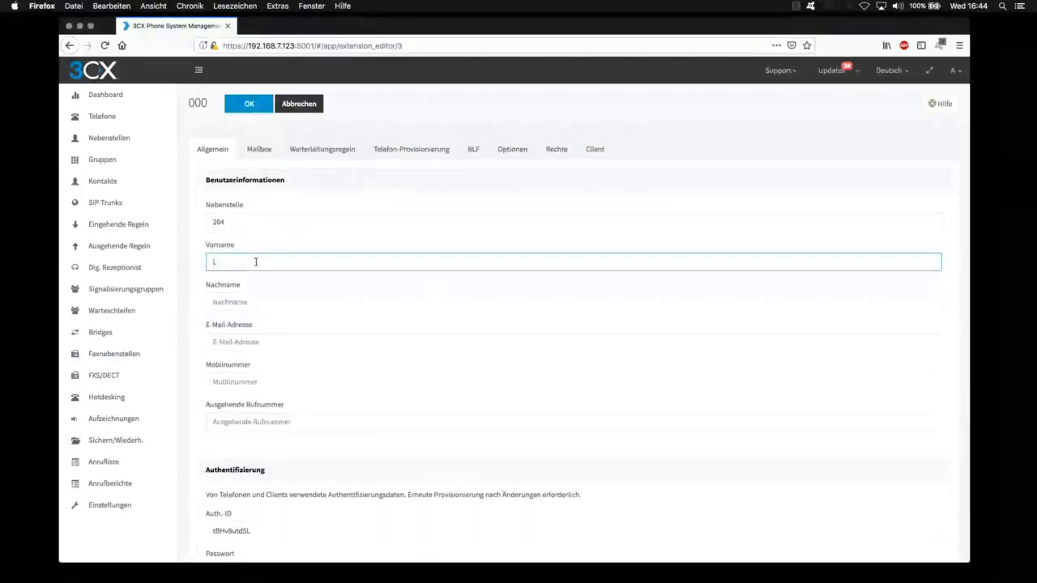
{"action": "left_click", "coordinate": [256, 301]}
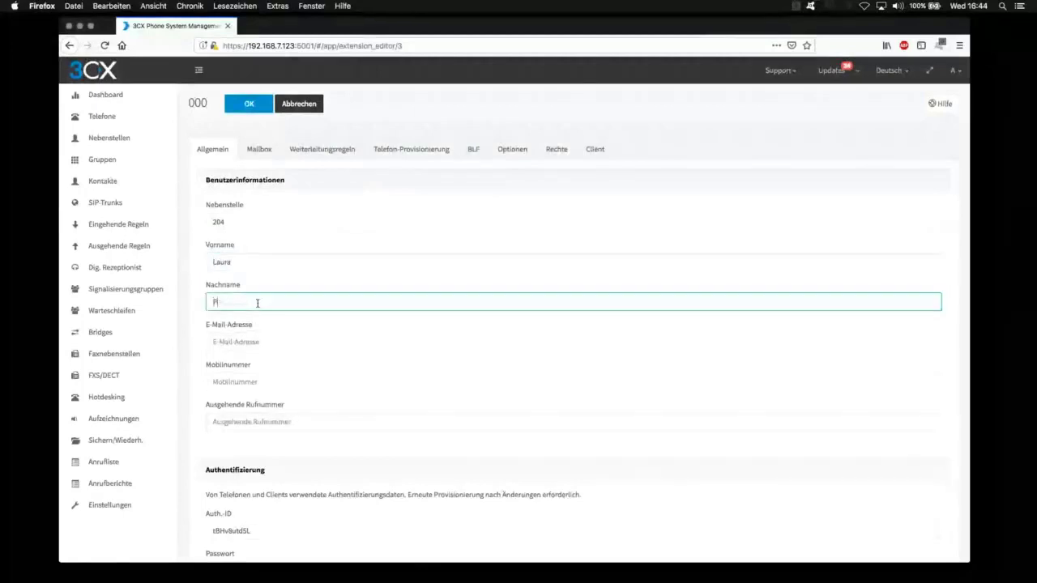
{"action": "left_click", "coordinate": [255, 343]}
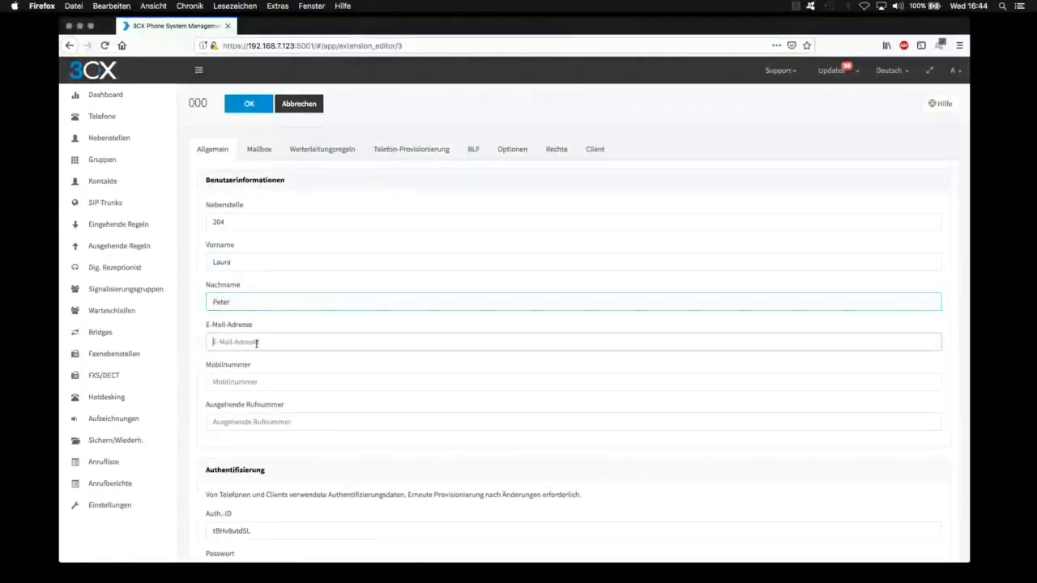
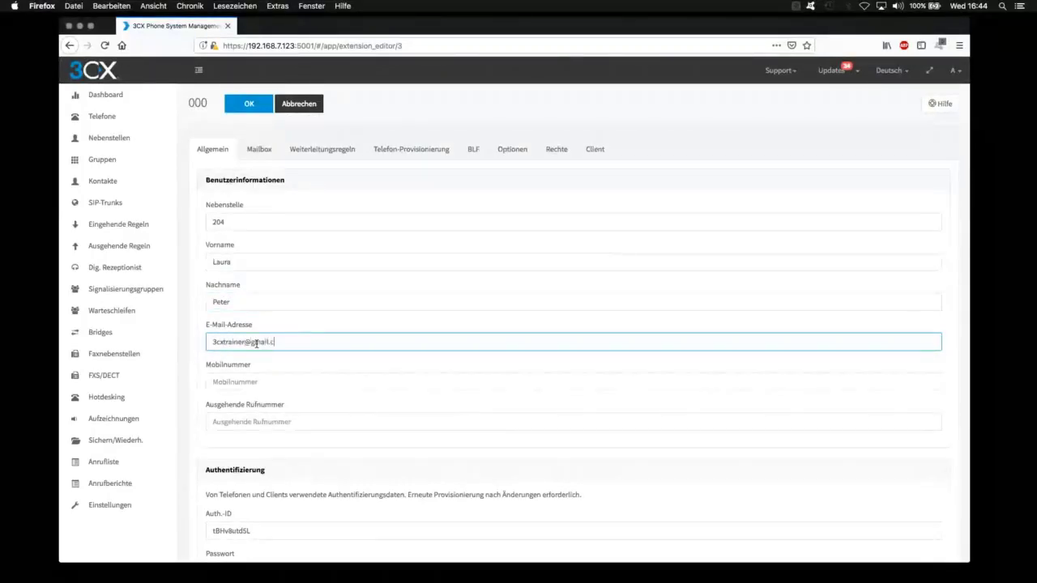
{"action": "left_click", "coordinate": [249, 104]}
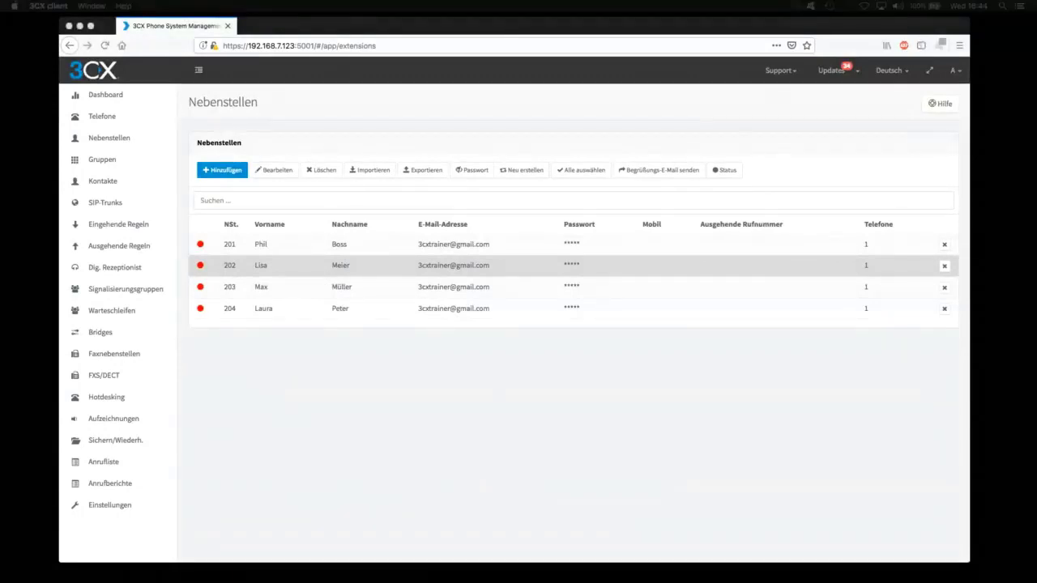
Step: Move the unconnected 3CX client near the top and bring the Safari Gmail window over the page
{"action": "left_click_drag", "start_coordinate": [750, 430], "coordinate": [745, 147]}
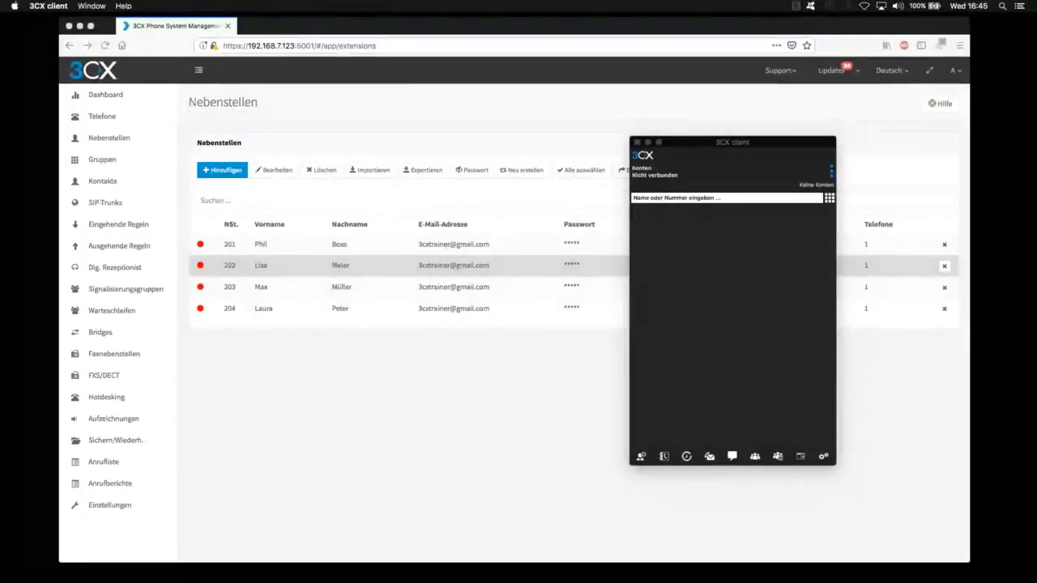
{"action": "left_click", "coordinate": [455, 265]}
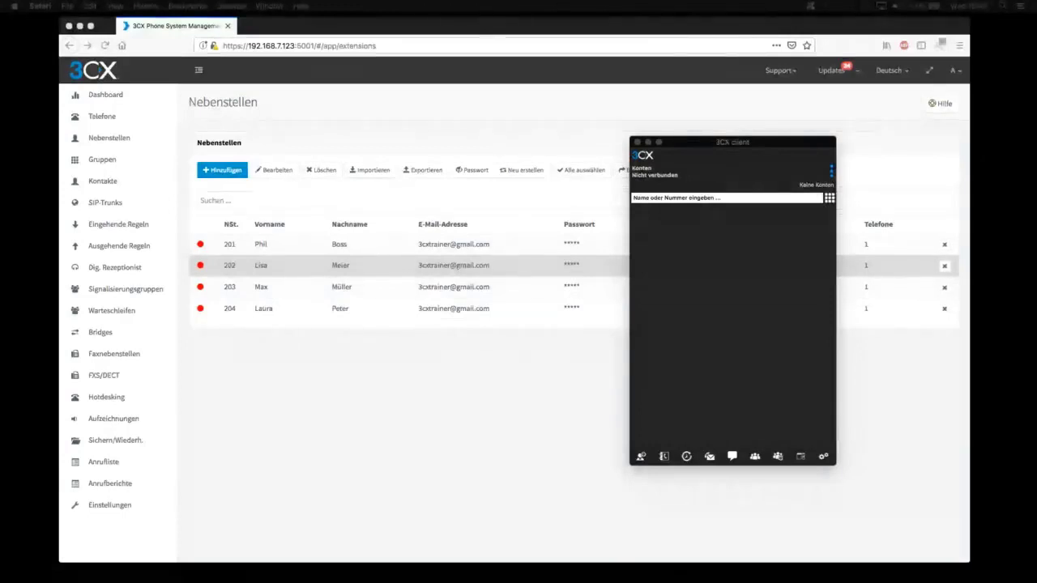
{"action": "left_click_drag", "start_coordinate": [381, 162], "coordinate": [459, 154]}
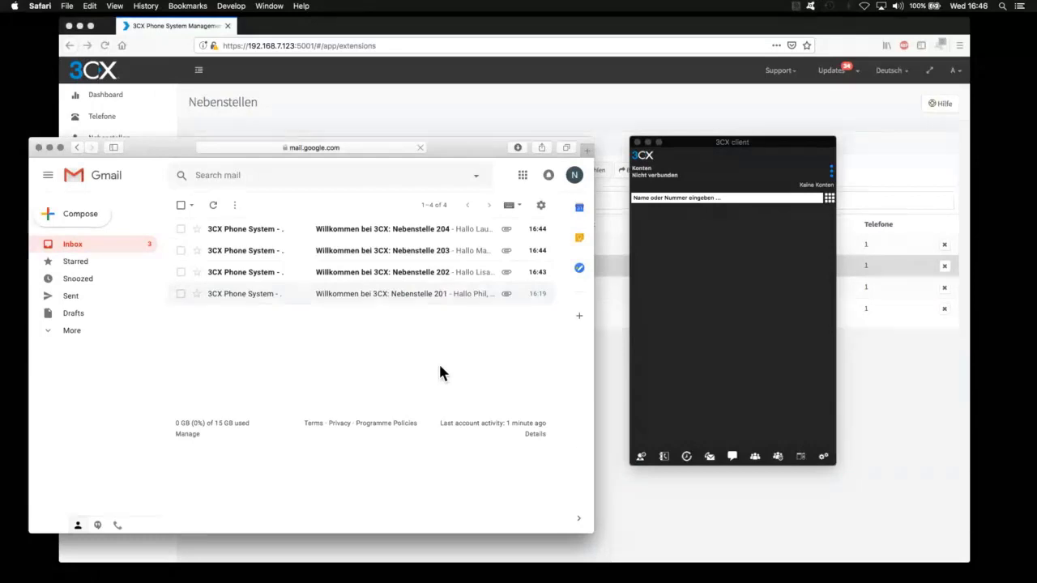
Step: Download the .3cxconfig attachment from the extension 202 welcome email and drop it onto the 3CX client
{"action": "left_click", "coordinate": [247, 278]}
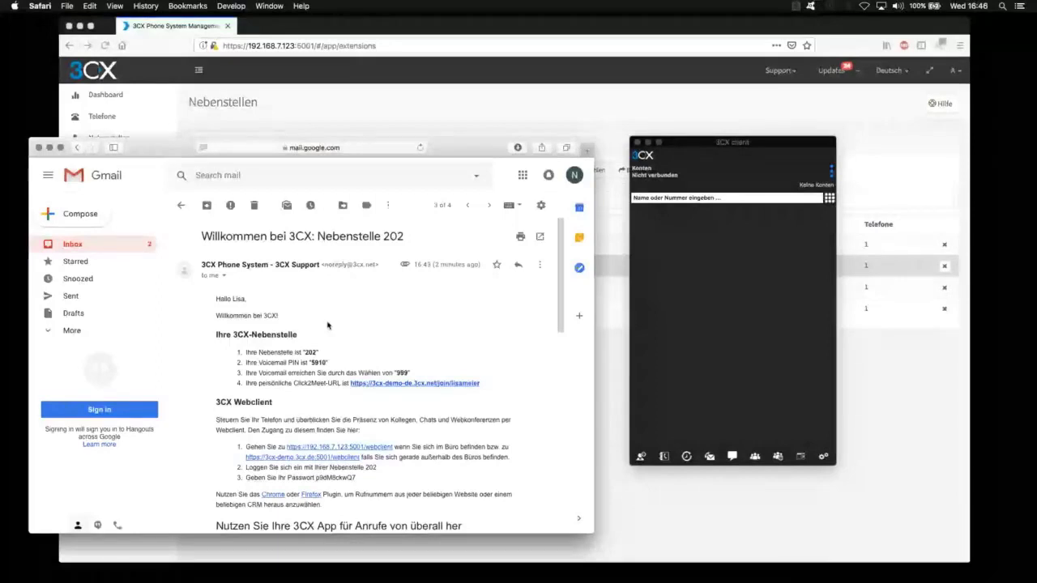
{"action": "scroll", "coordinate": [327, 325], "scroll_direction": "down", "scroll_amount": 15}
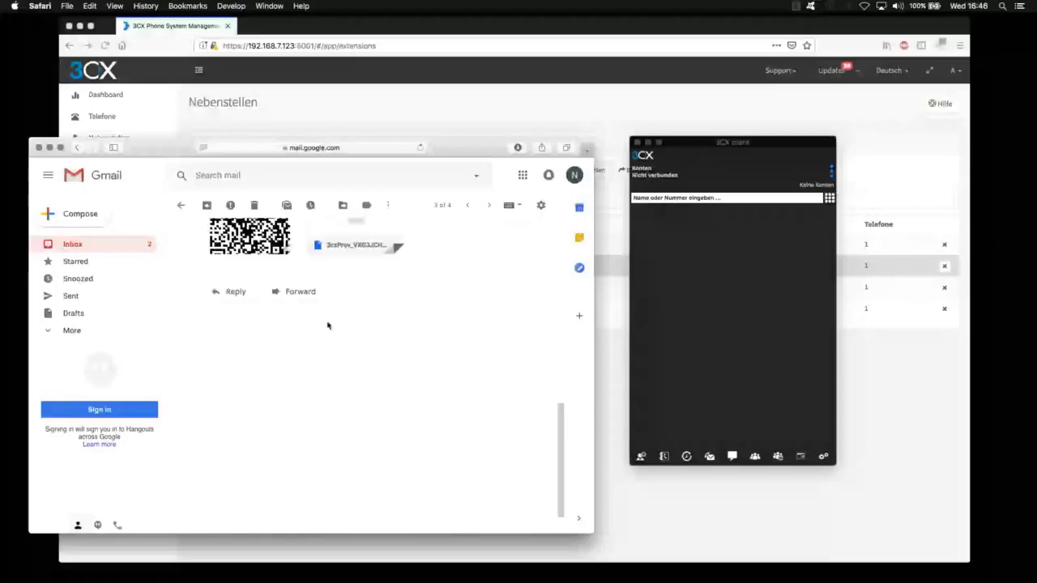
{"action": "scroll", "coordinate": [327, 325], "scroll_direction": "up", "scroll_amount": 3}
{"action": "mouse_move", "coordinate": [347, 355]}
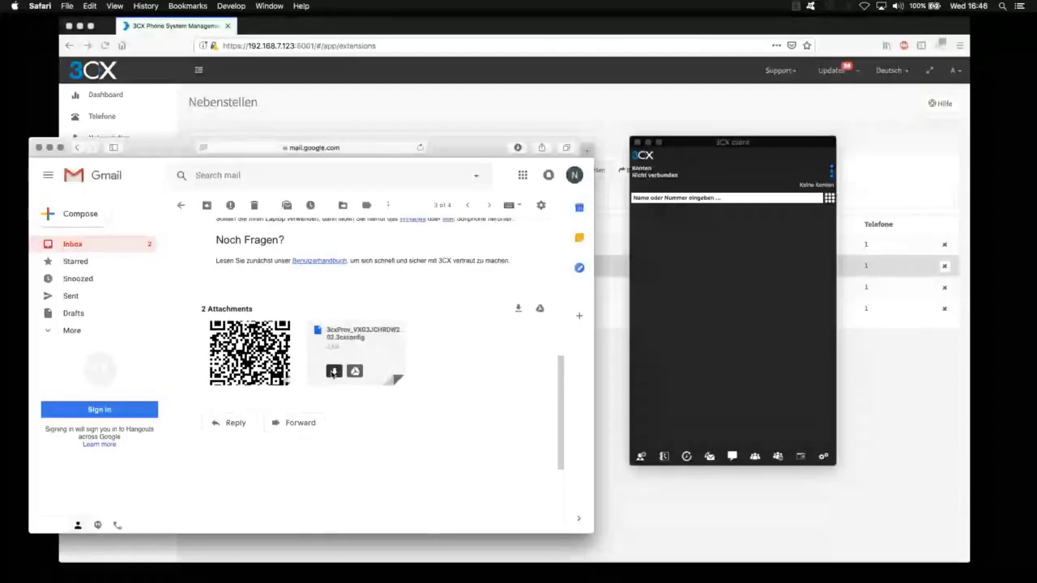
{"action": "left_click", "coordinate": [333, 372]}
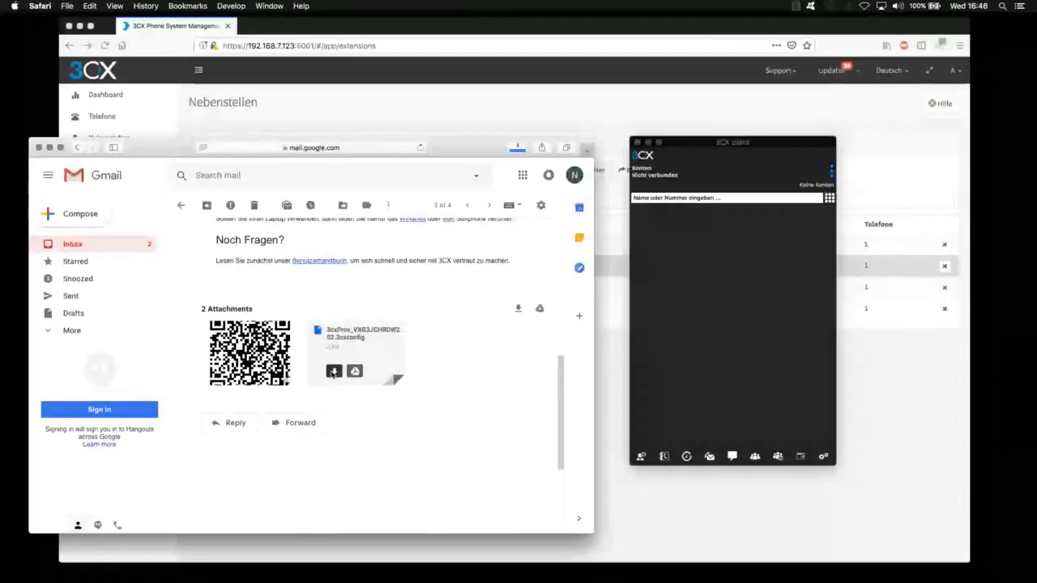
{"action": "left_click_drag", "start_coordinate": [333, 374], "coordinate": [325, 496]}
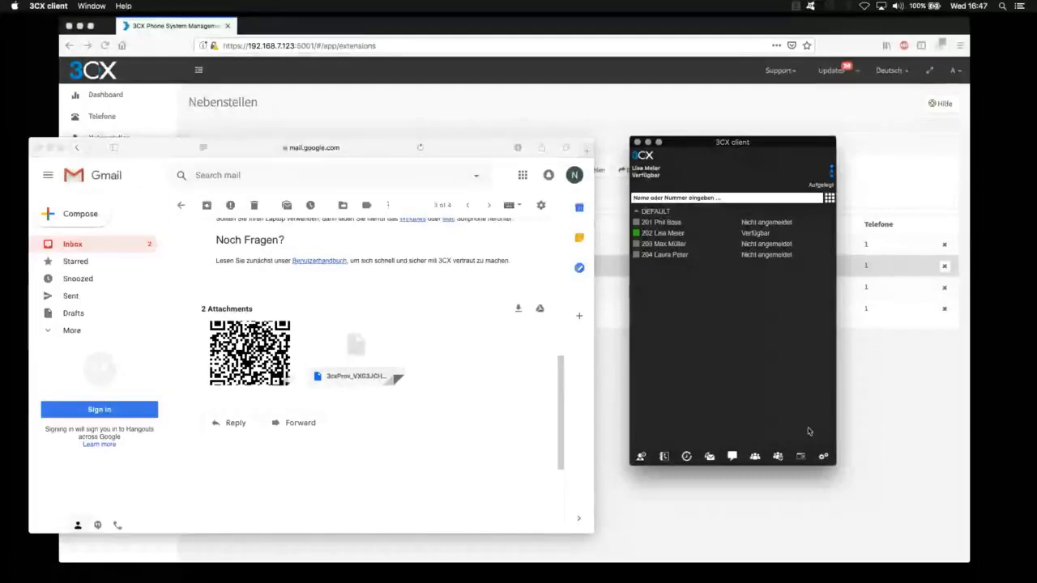
Step: Make the 3CX client taller, move it to the lower right, and minimize the Gmail window
{"action": "left_click_drag", "start_coordinate": [834, 466], "coordinate": [871, 525]}
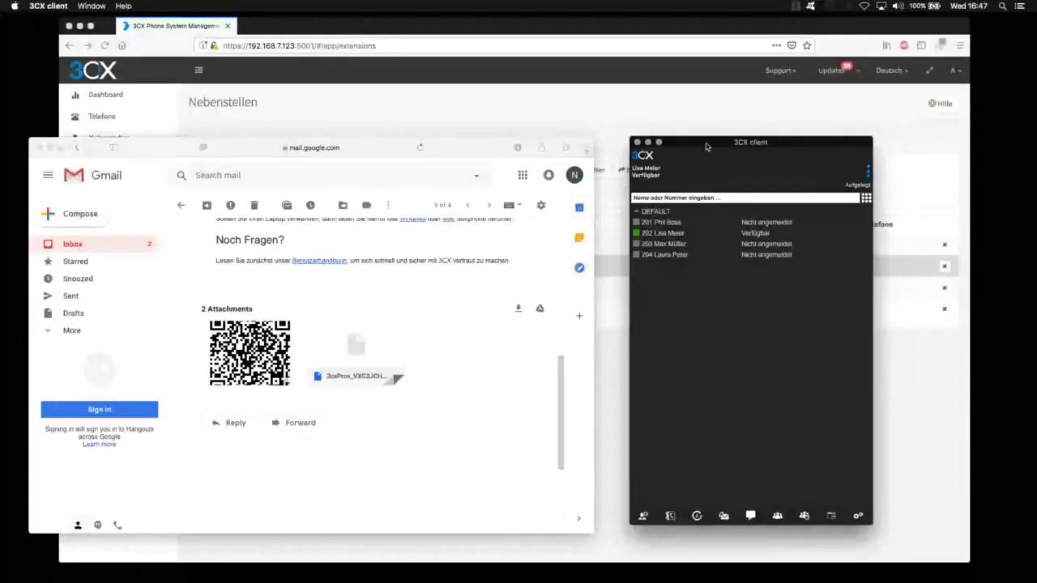
{"action": "left_click_drag", "start_coordinate": [706, 146], "coordinate": [871, 206]}
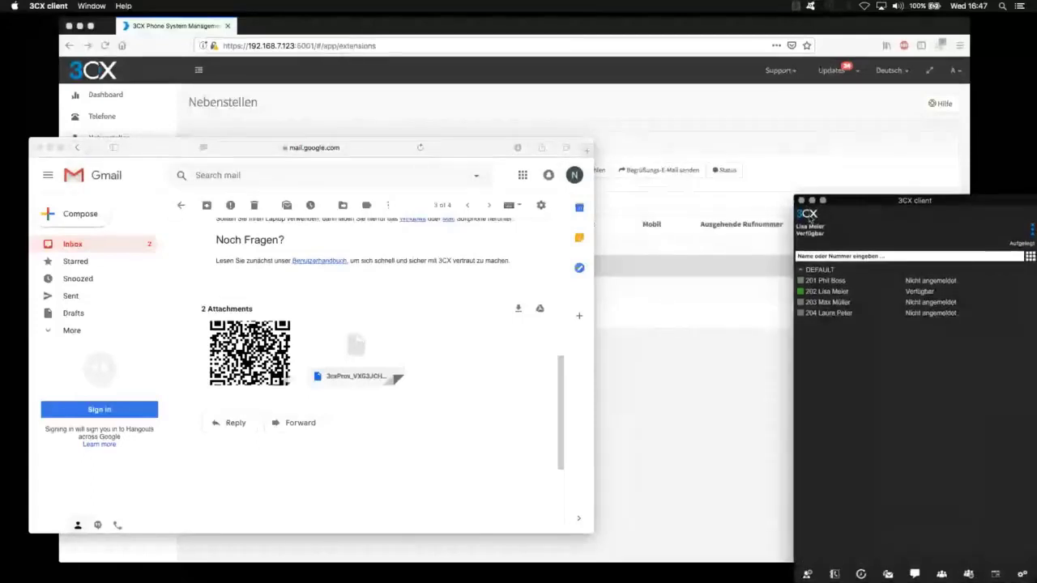
{"action": "left_click_drag", "start_coordinate": [133, 148], "coordinate": [104, 199]}
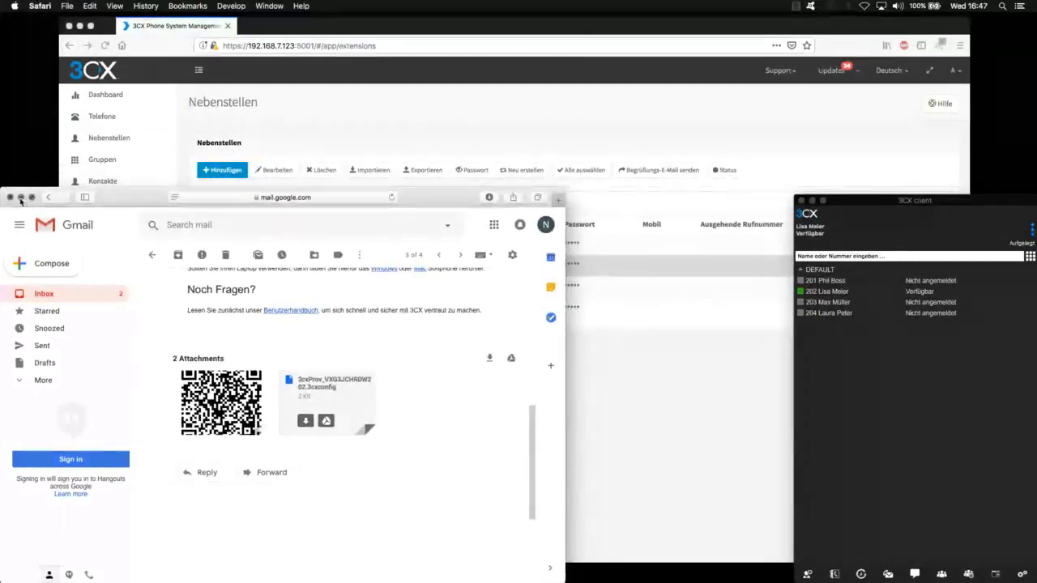
{"action": "left_click", "coordinate": [21, 198]}
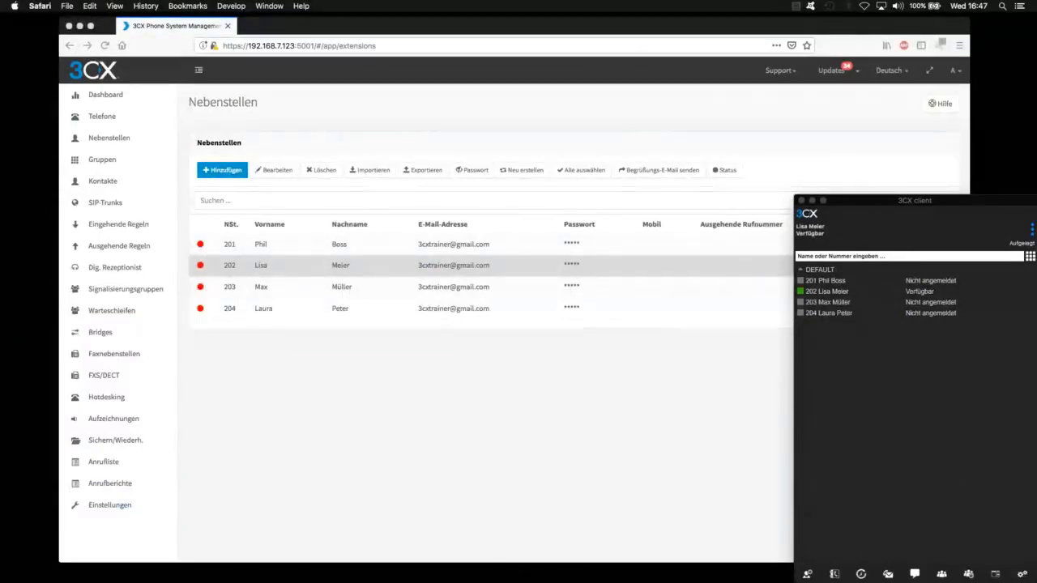
Step: Bring the Nox emulator forward and launch the Play Store from its Google folder
{"action": "key", "text": "super+Tab"}
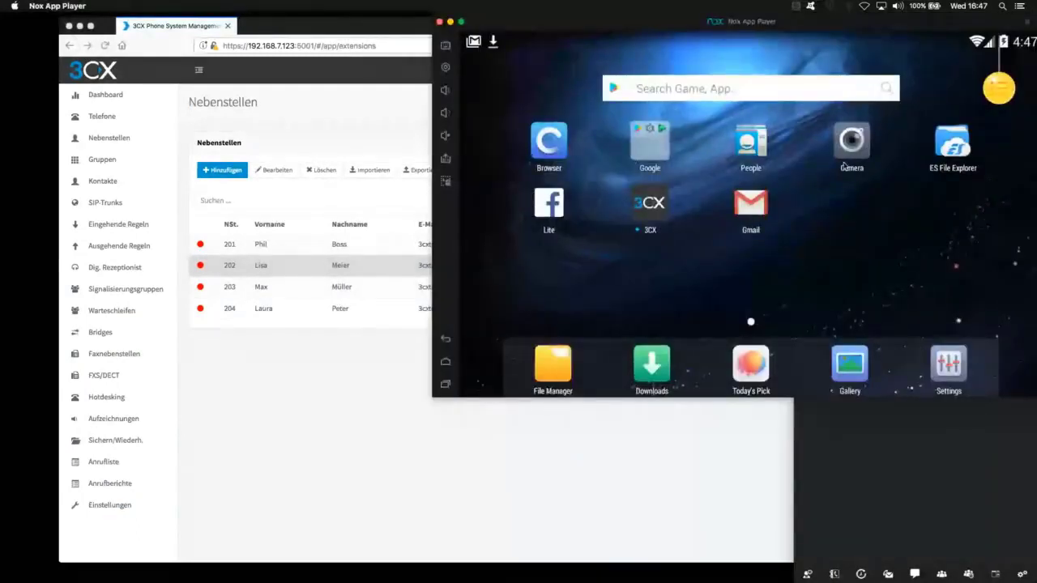
{"action": "left_click_drag", "start_coordinate": [641, 31], "coordinate": [494, 53]}
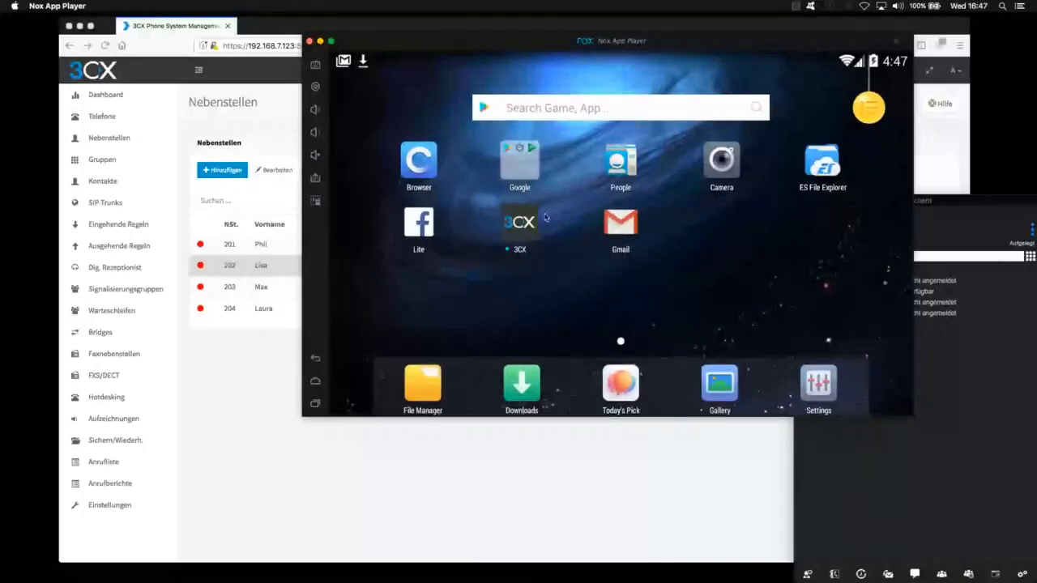
{"action": "left_click", "coordinate": [513, 161]}
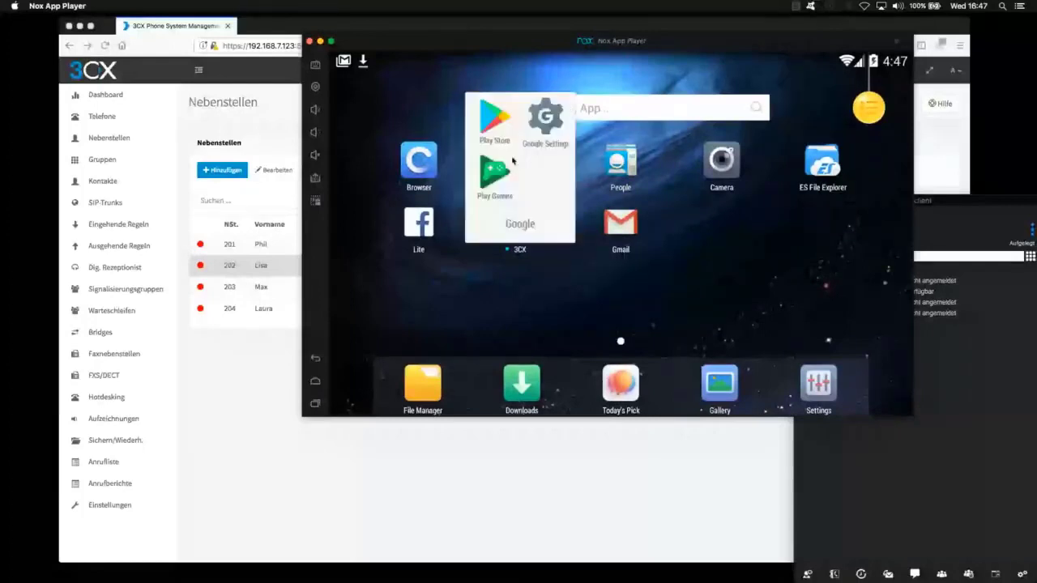
{"action": "left_click", "coordinate": [494, 123]}
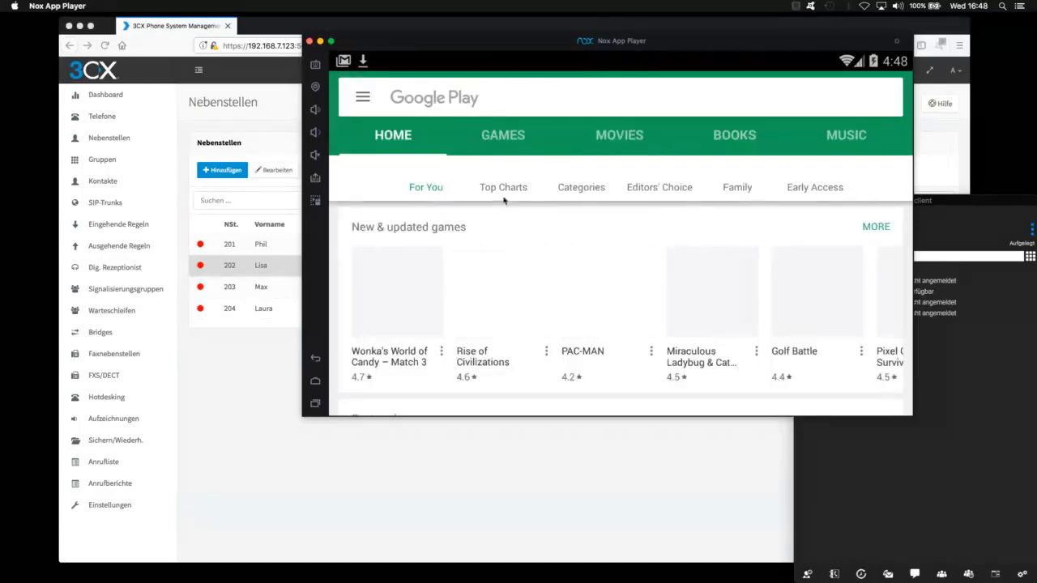
Step: Search the Play Store for '3cx', confirm the app is installed, and return to the Android home screen
{"action": "left_click", "coordinate": [490, 103]}
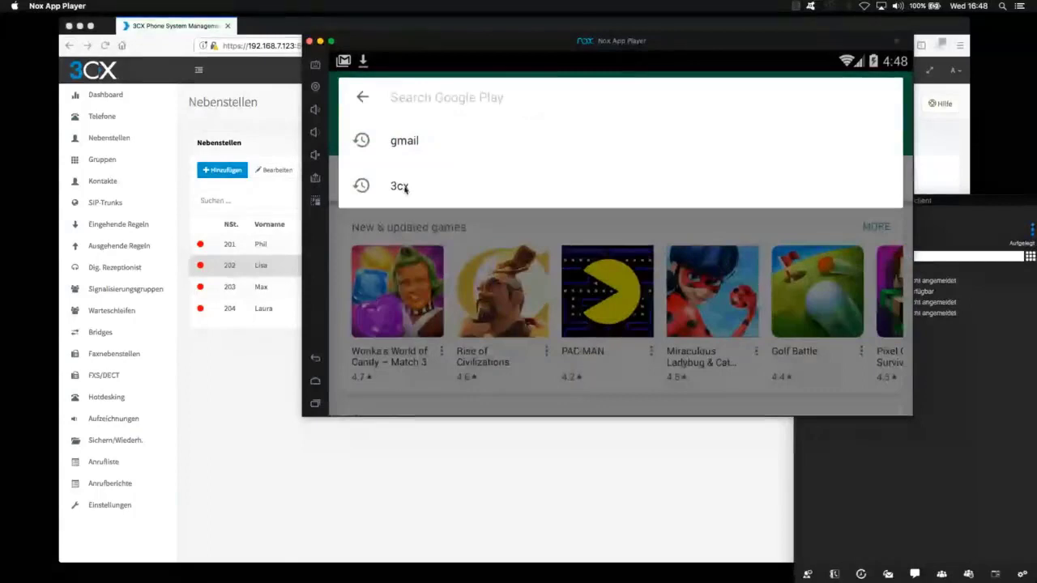
{"action": "left_click", "coordinate": [400, 187]}
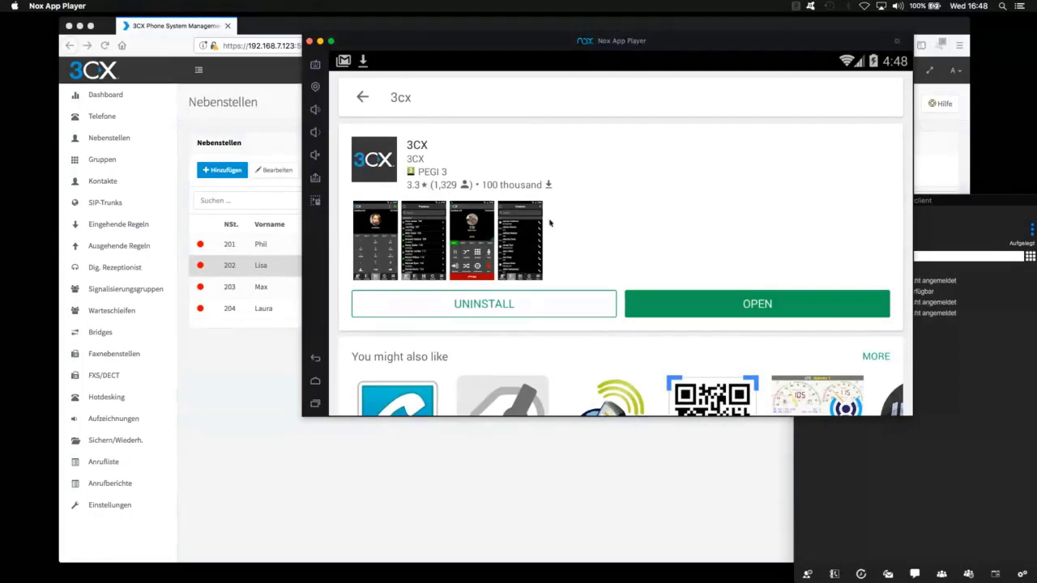
{"action": "left_click", "coordinate": [315, 384]}
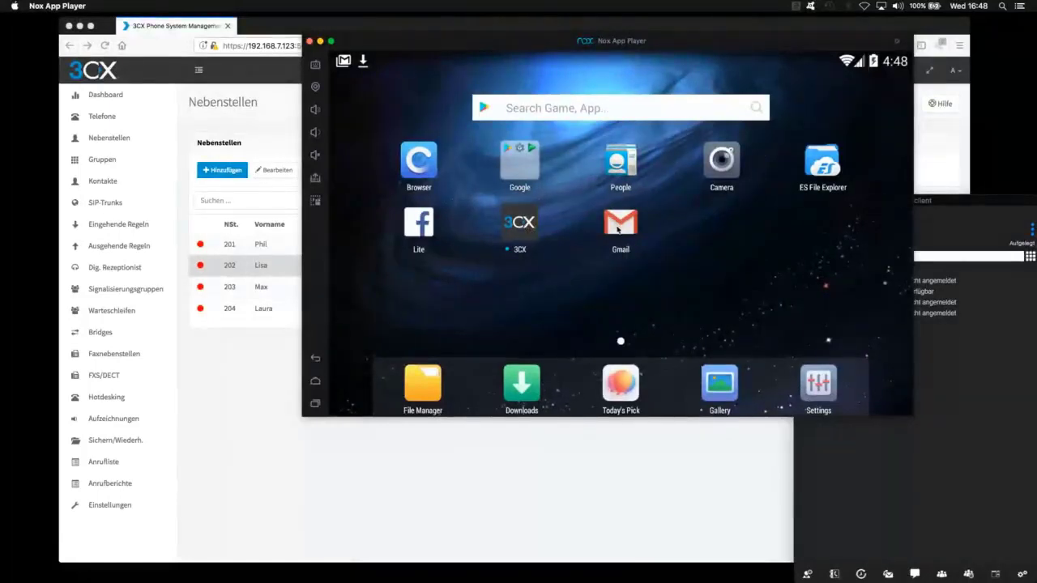
Step: In Gmail, open the 'Willkommen bei 3CX: Nebenstelle 203' email and download its .3cxconfig attachment
{"action": "left_click", "coordinate": [615, 230]}
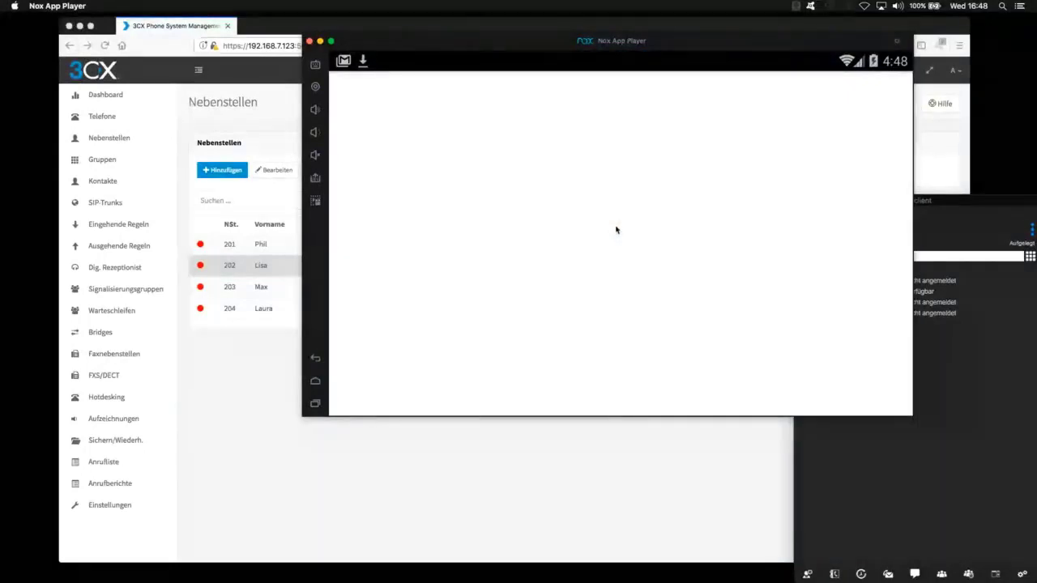
{"action": "left_click", "coordinate": [265, 295]}
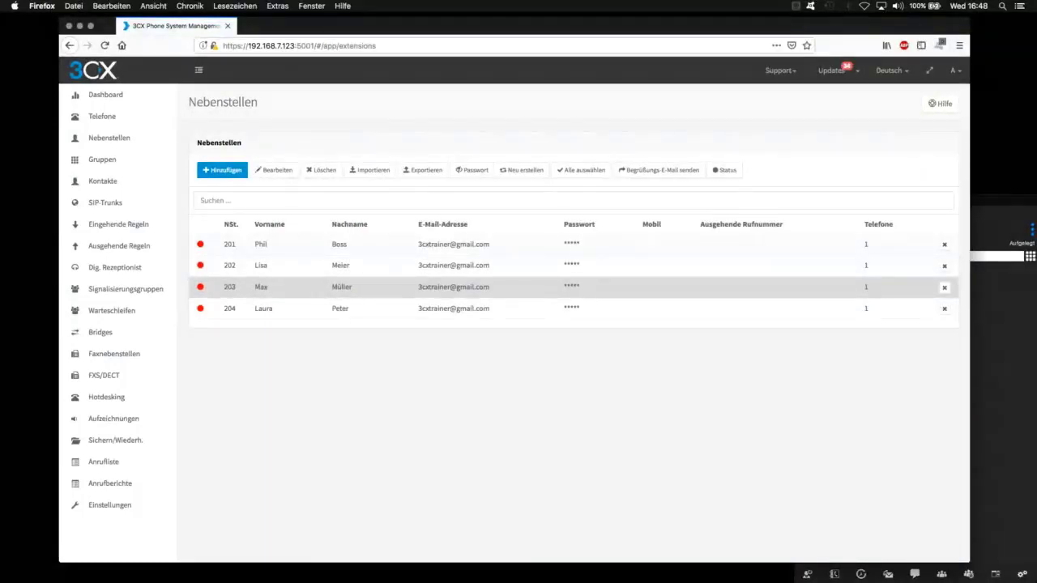
{"action": "key", "text": "super+Tab"}
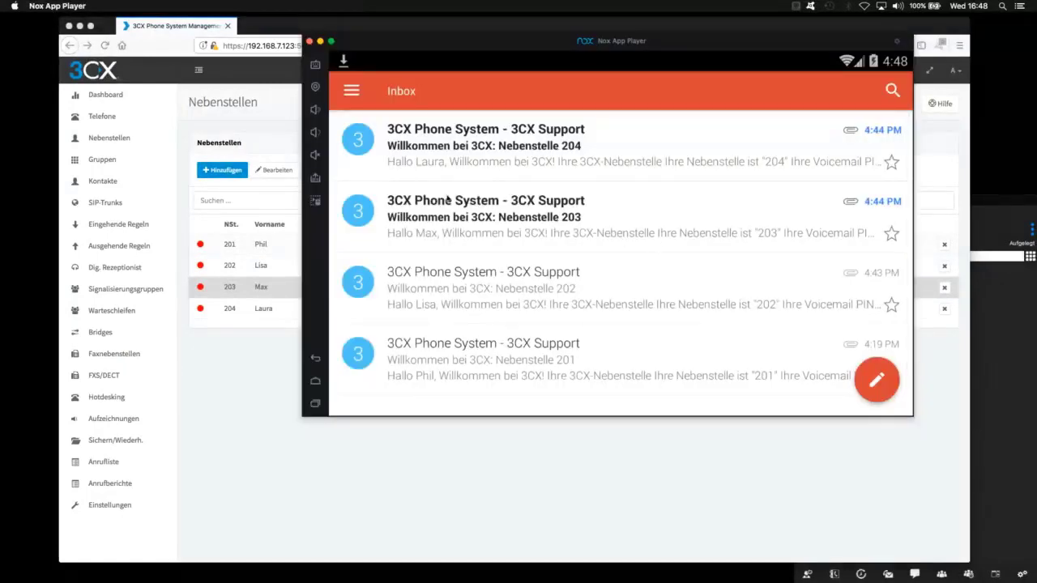
{"action": "left_click", "coordinate": [509, 213]}
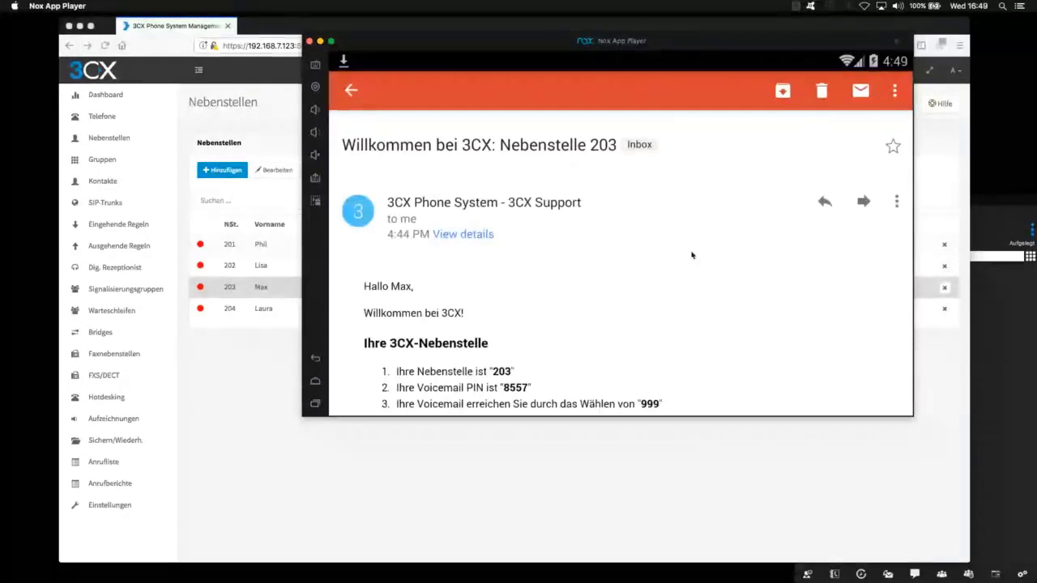
{"action": "scroll", "coordinate": [692, 255], "scroll_direction": "down", "scroll_amount": 15}
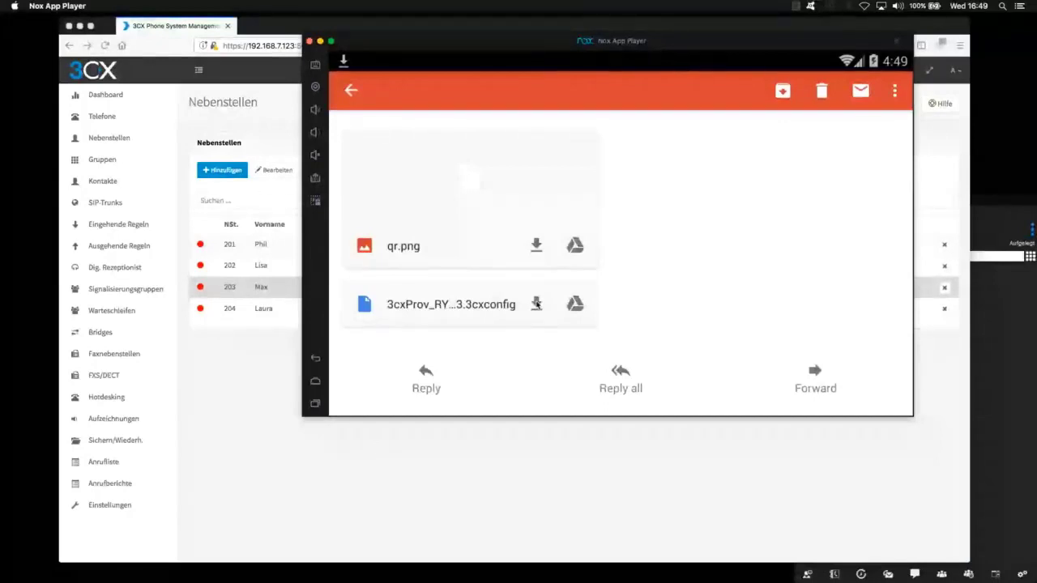
{"action": "left_click", "coordinate": [536, 304]}
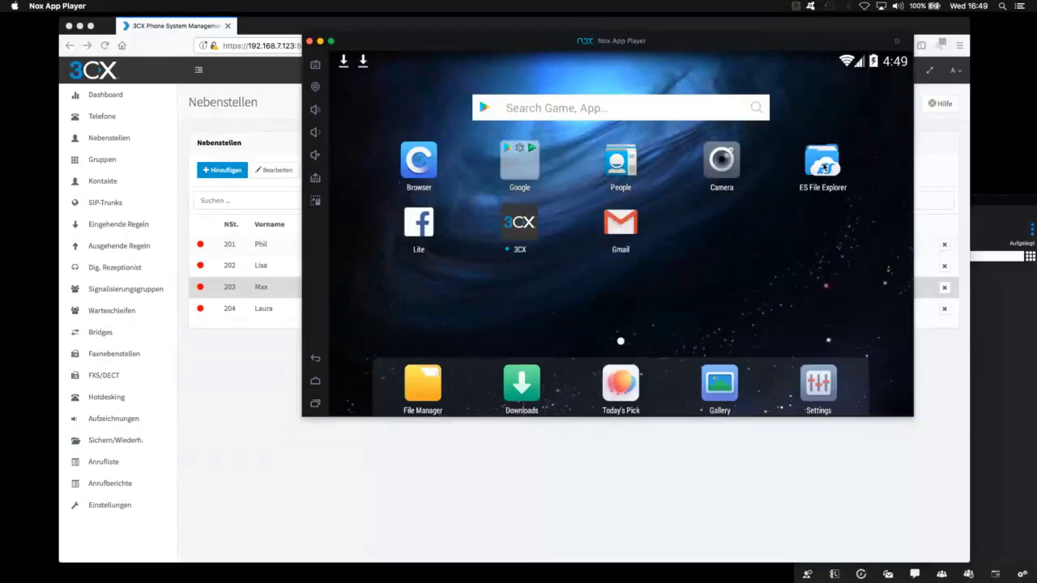
Step: Open ES File Explorer's Local > Download folder to reach the 3cxProv_RYBJEZV2CG203 file
{"action": "left_click", "coordinate": [824, 166]}
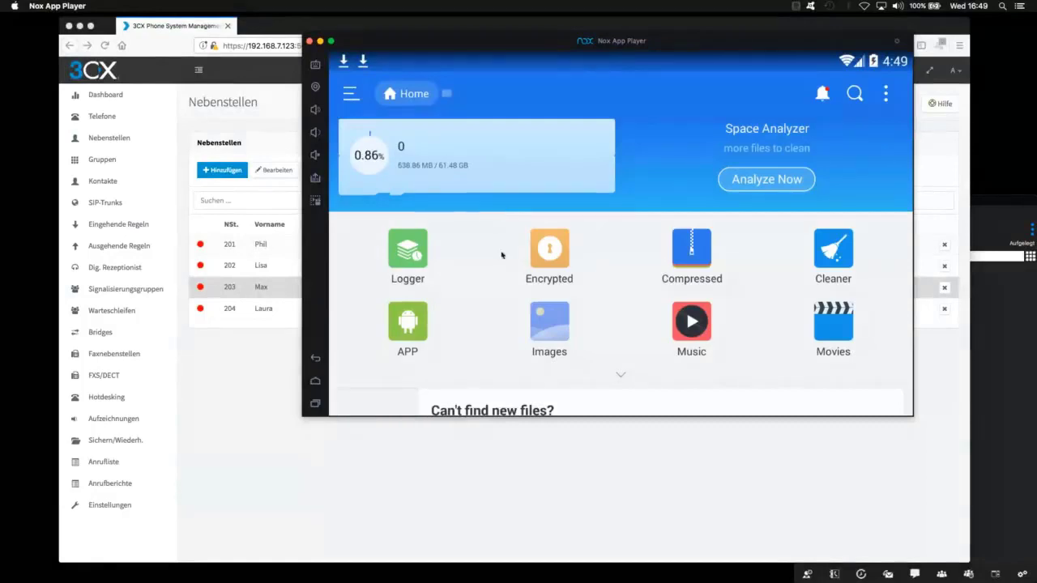
{"action": "scroll", "coordinate": [494, 265], "scroll_direction": "down", "scroll_amount": 3}
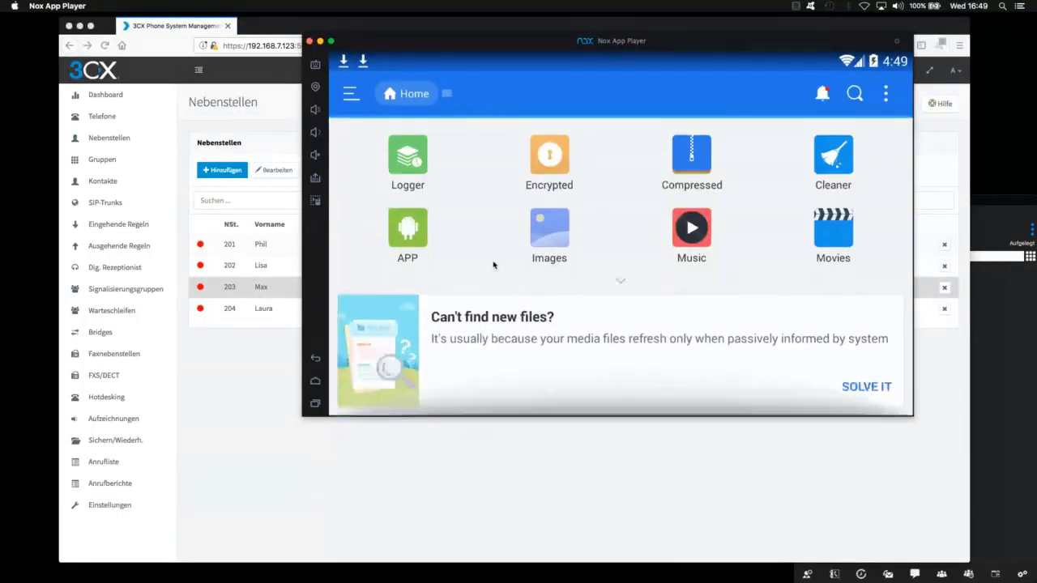
{"action": "scroll", "coordinate": [493, 265], "scroll_direction": "up", "scroll_amount": 3}
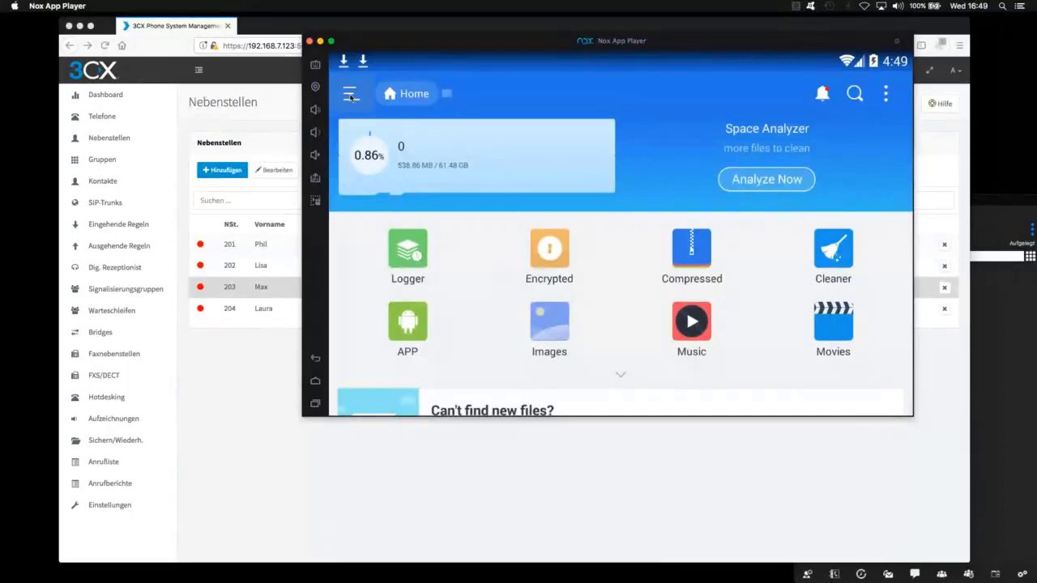
{"action": "left_click", "coordinate": [351, 96]}
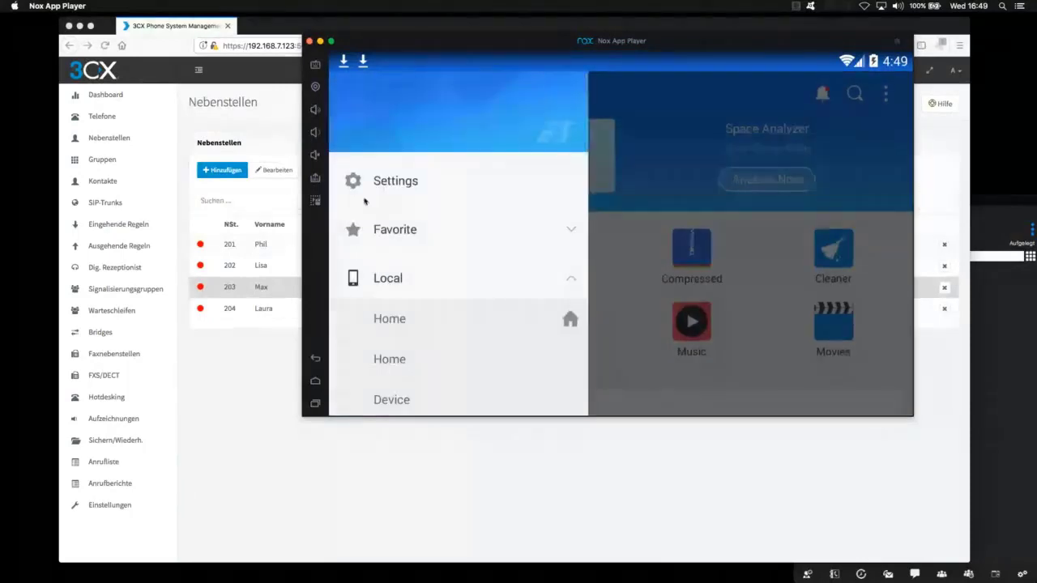
{"action": "scroll", "coordinate": [411, 376], "scroll_direction": "down", "scroll_amount": 10}
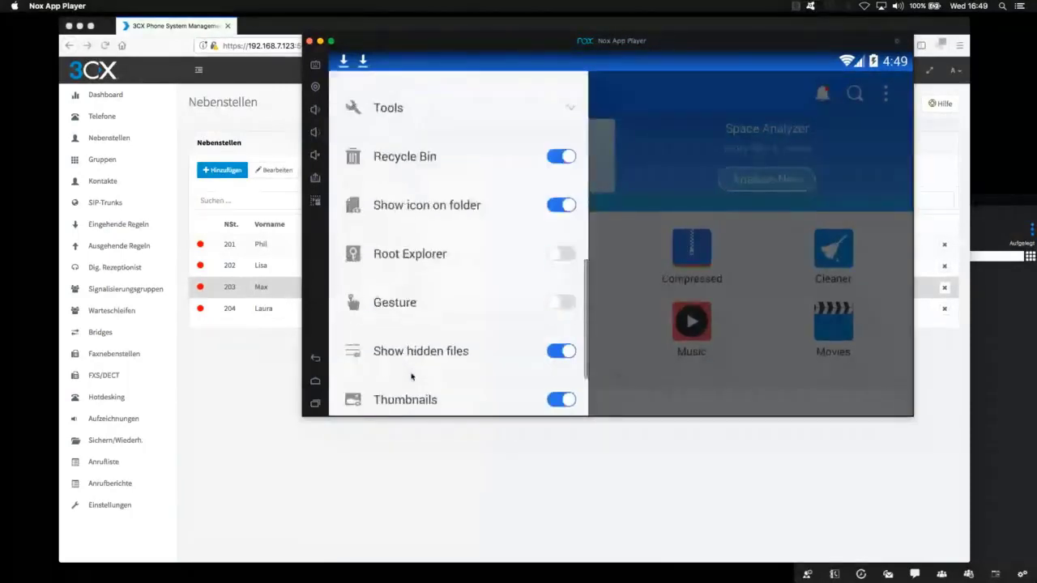
{"action": "scroll", "coordinate": [412, 359], "scroll_direction": "up", "scroll_amount": 8}
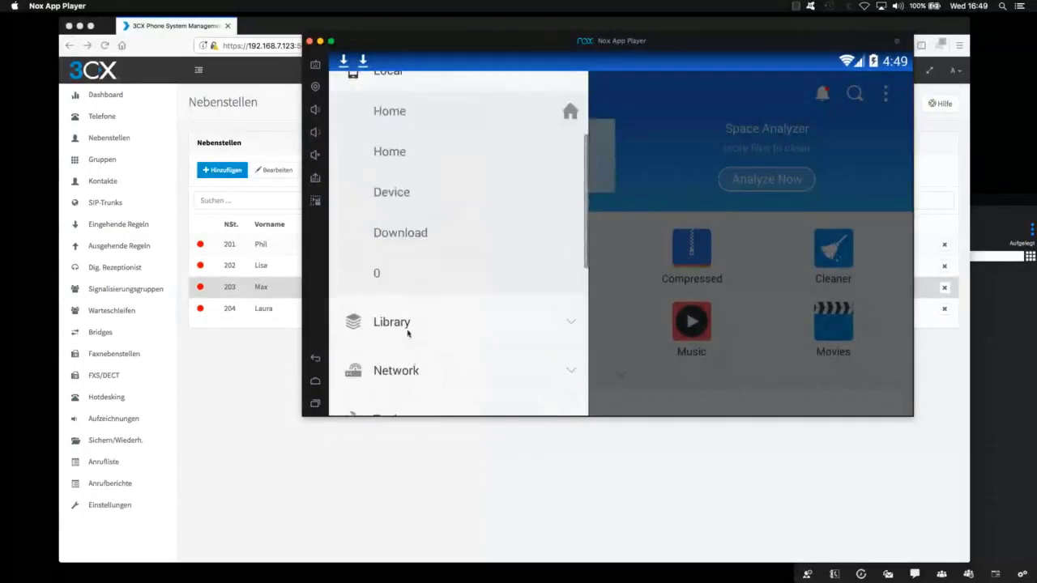
{"action": "left_click", "coordinate": [394, 234]}
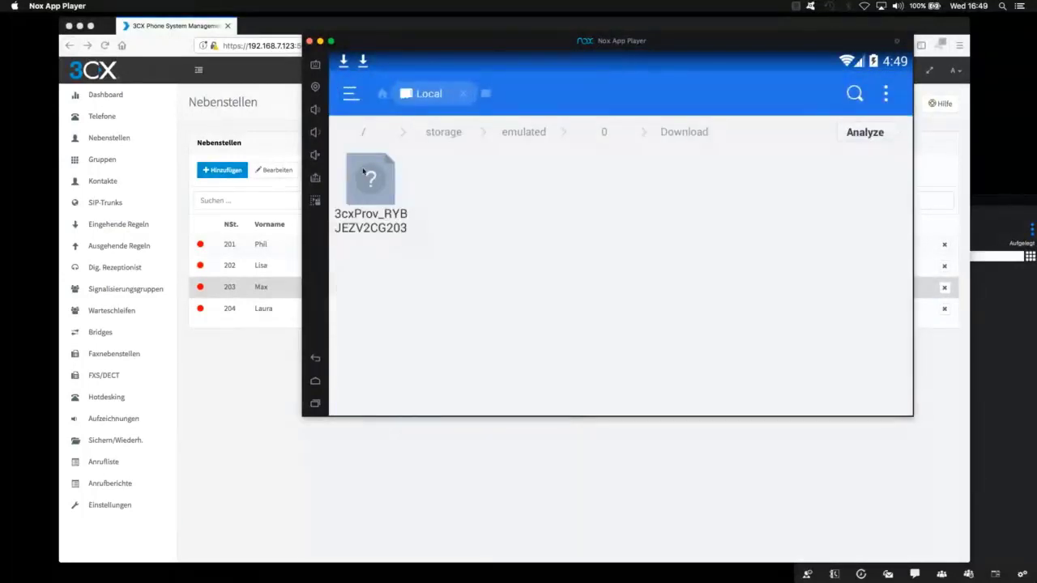
Step: Open the 3cxProv file as type Other and choose 3CX to handle it
{"action": "left_click", "coordinate": [365, 221]}
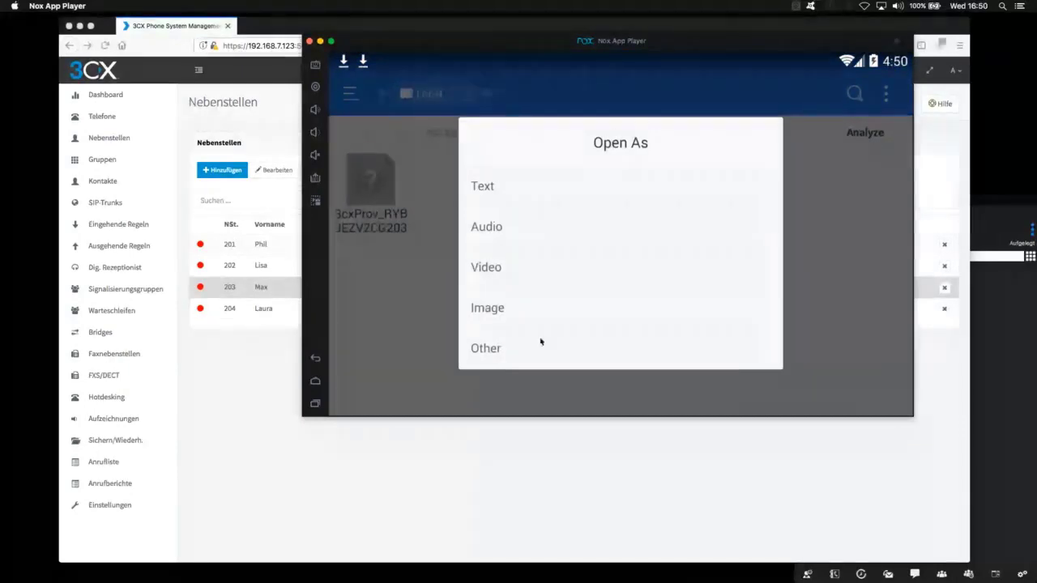
{"action": "left_click", "coordinate": [489, 348]}
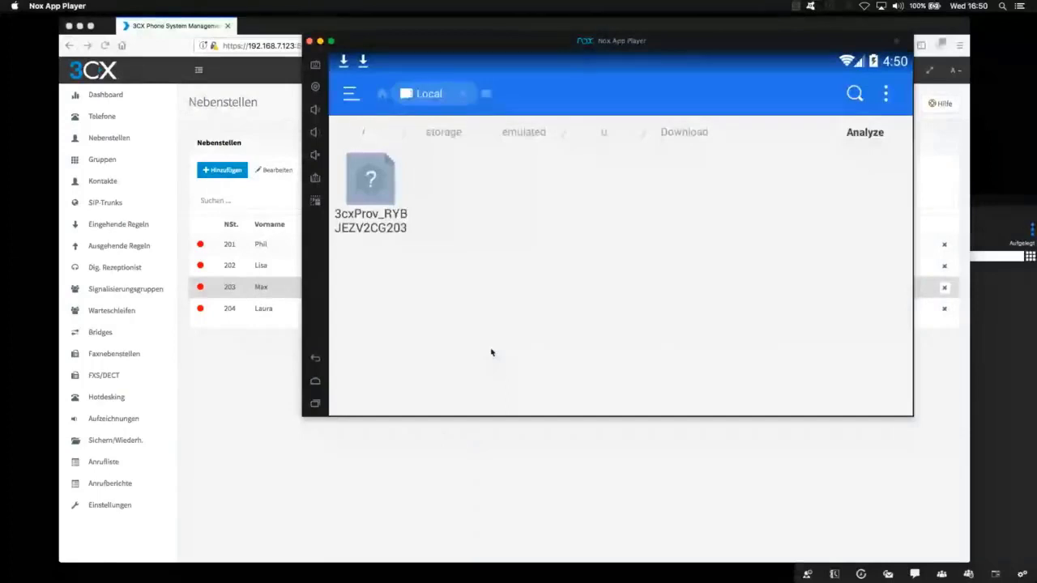
{"action": "left_click", "coordinate": [508, 175]}
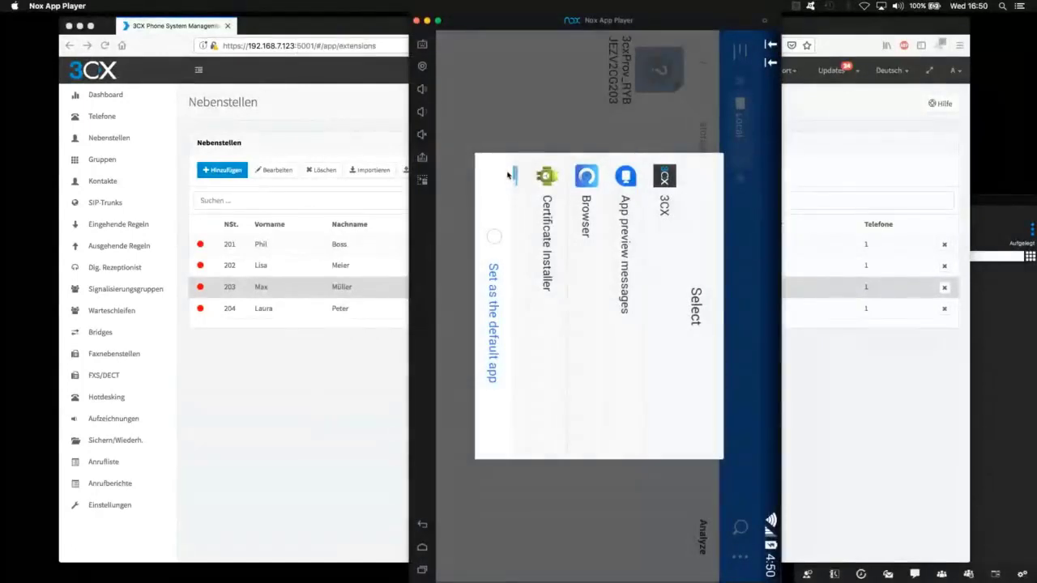
{"action": "left_click", "coordinate": [663, 207]}
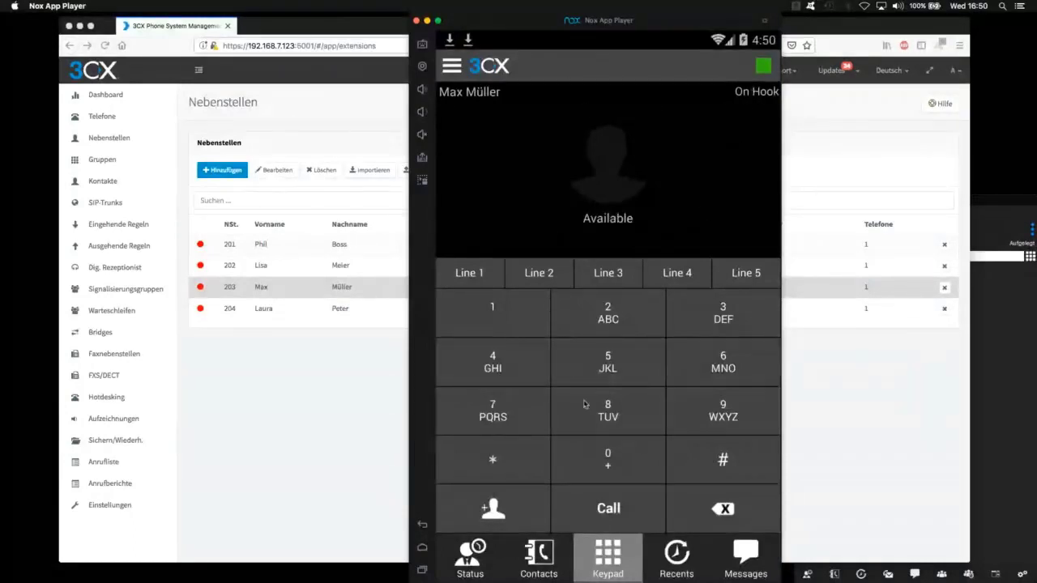
Step: View the 3CX Status list, then move the Nox window right and bring the Firefox console forward
{"action": "left_click", "coordinate": [478, 556]}
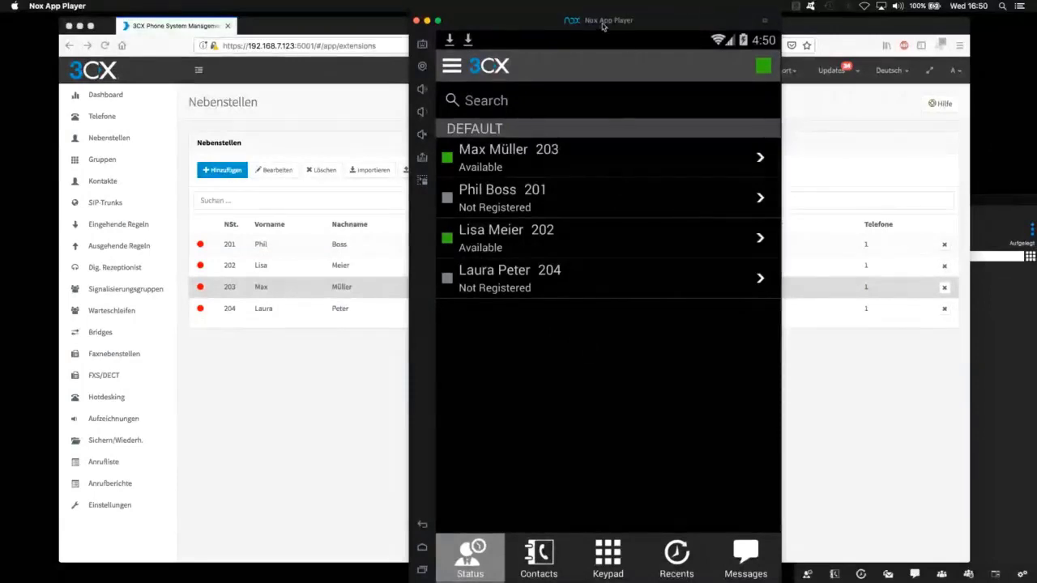
{"action": "left_click_drag", "start_coordinate": [655, 27], "coordinate": [911, 22]}
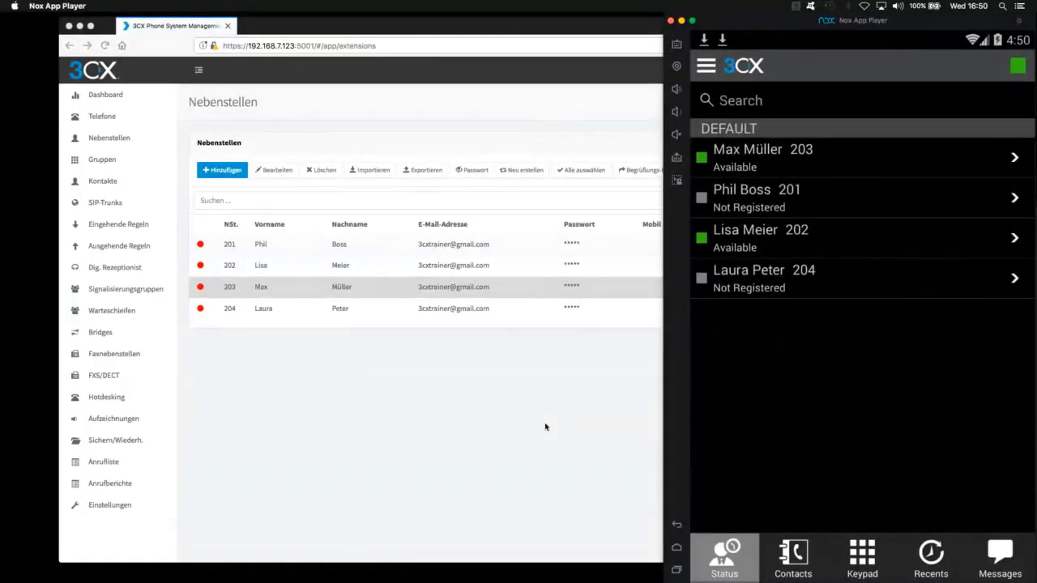
{"action": "left_click", "coordinate": [375, 322]}
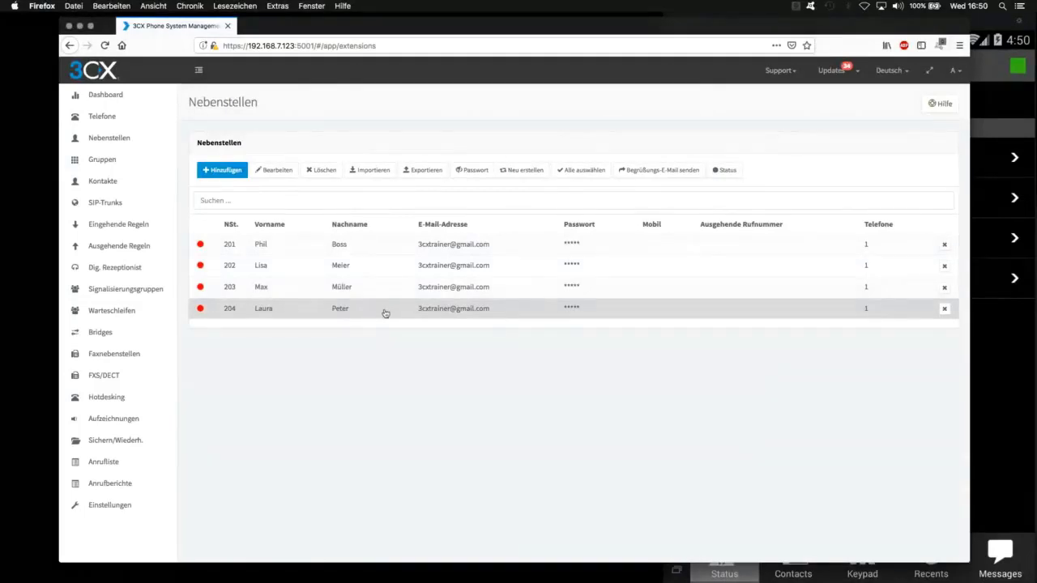
Step: View extension 204's Client tab provisioning QR code, then go back to Nebenstellen
{"action": "double_click", "coordinate": [386, 312]}
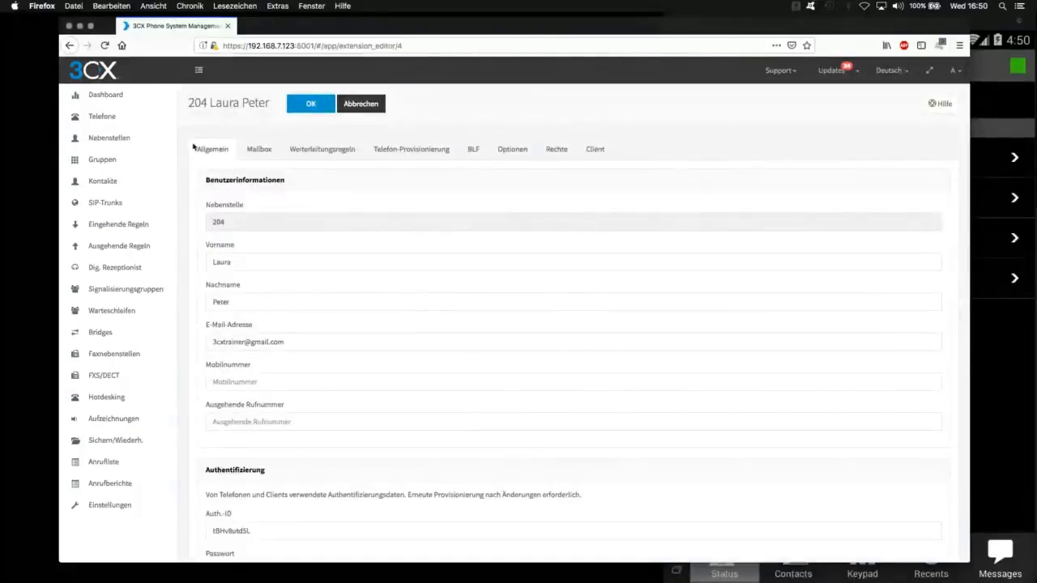
{"action": "left_click", "coordinate": [127, 134]}
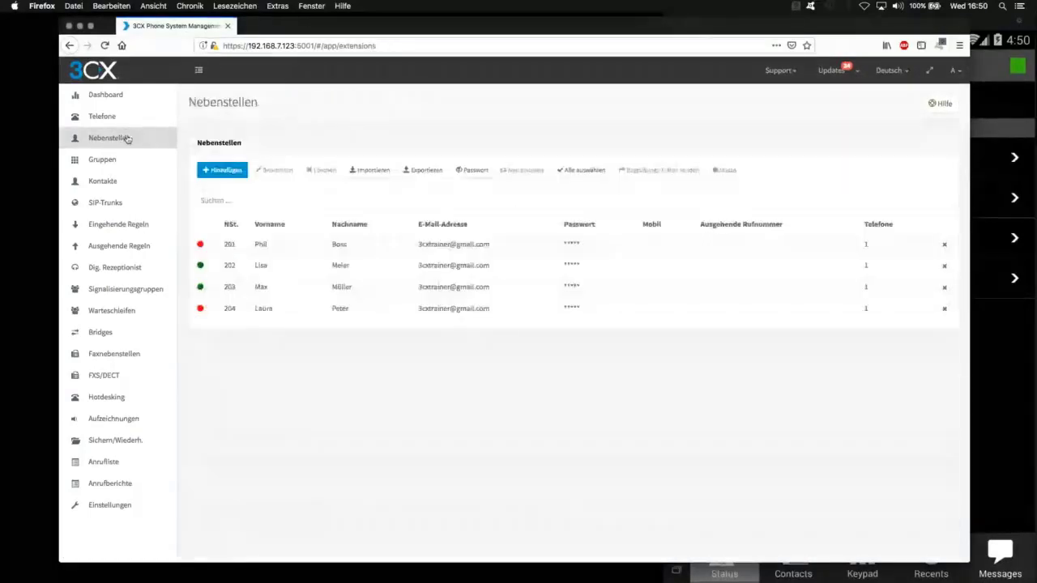
{"action": "left_click", "coordinate": [281, 312]}
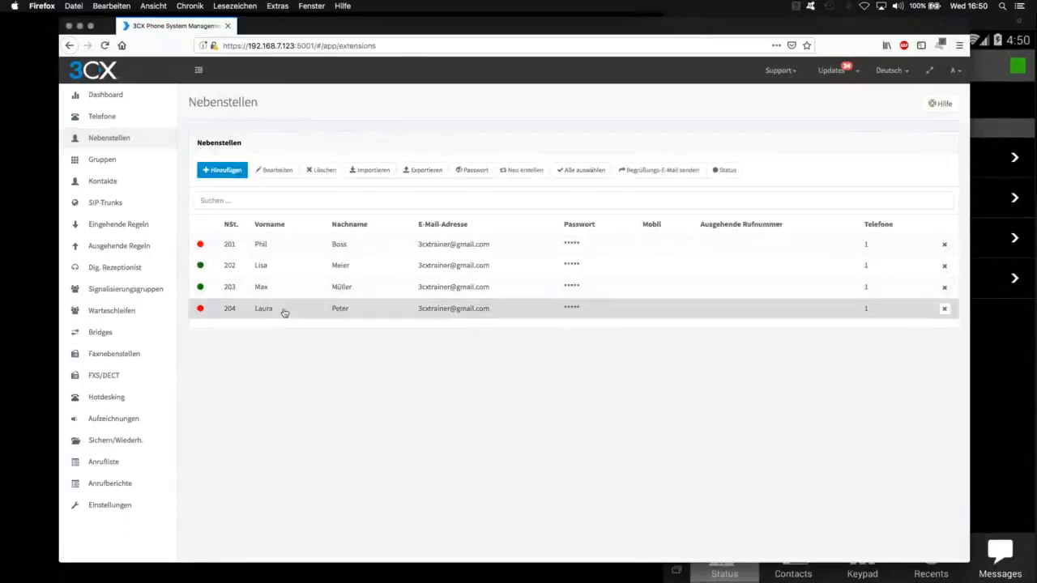
{"action": "double_click", "coordinate": [440, 308]}
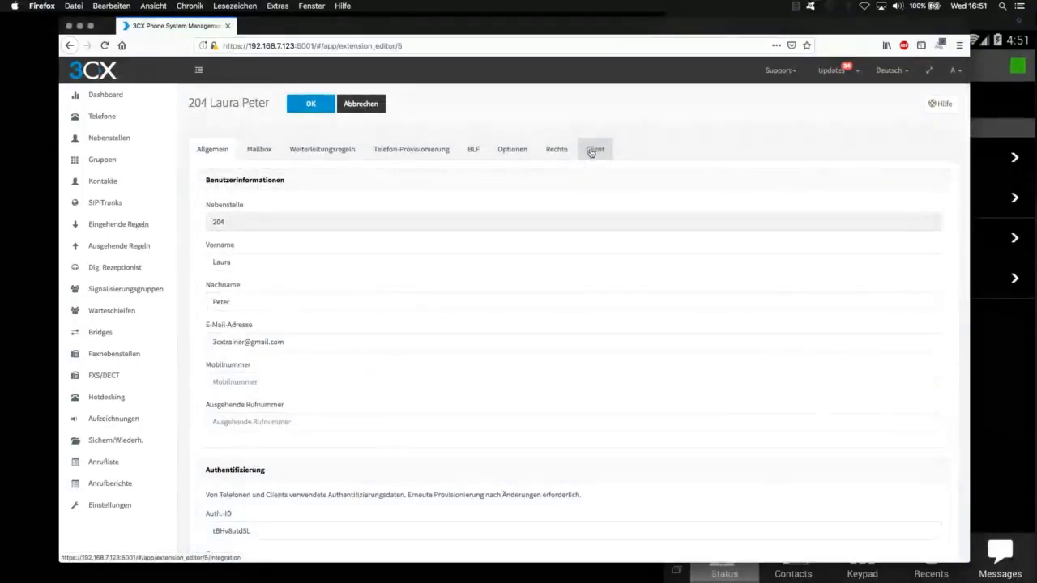
{"action": "left_click", "coordinate": [591, 153]}
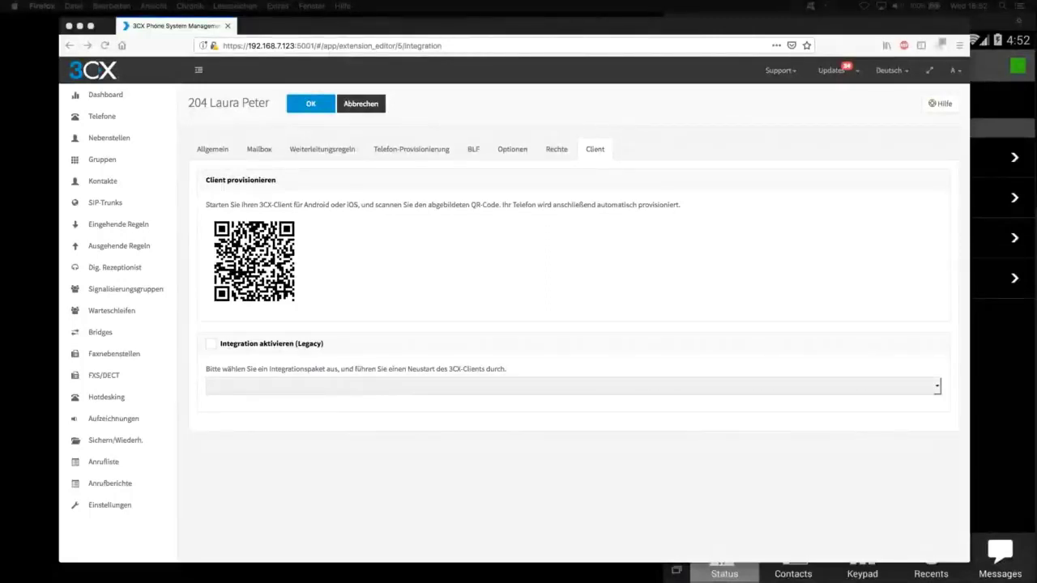
{"action": "left_click", "coordinate": [113, 140]}
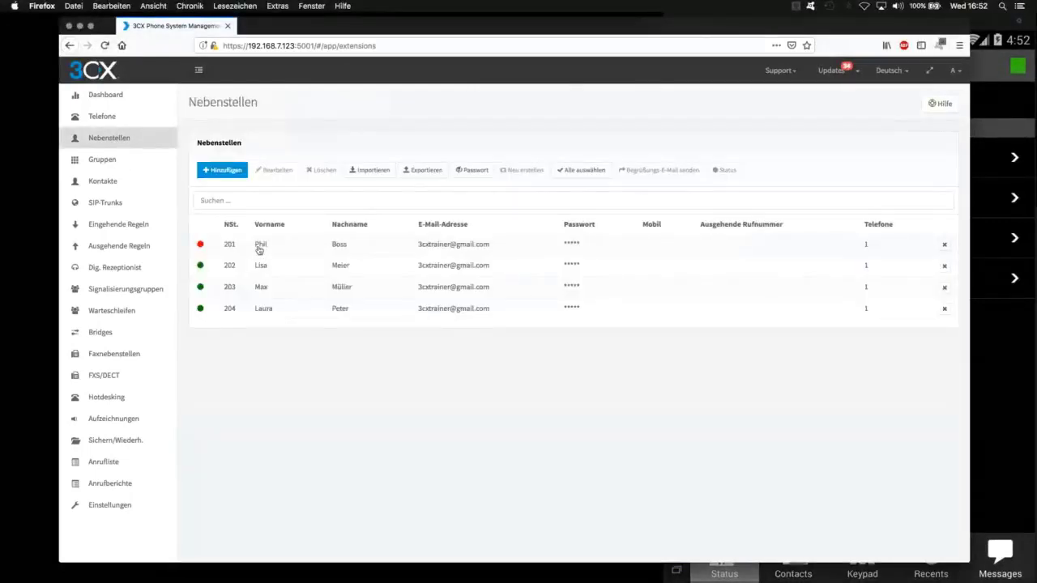
Step: Open extension 201's Telefon-Provisionierung and keep 3CX Client as its assigned phone
{"action": "double_click", "coordinate": [271, 249]}
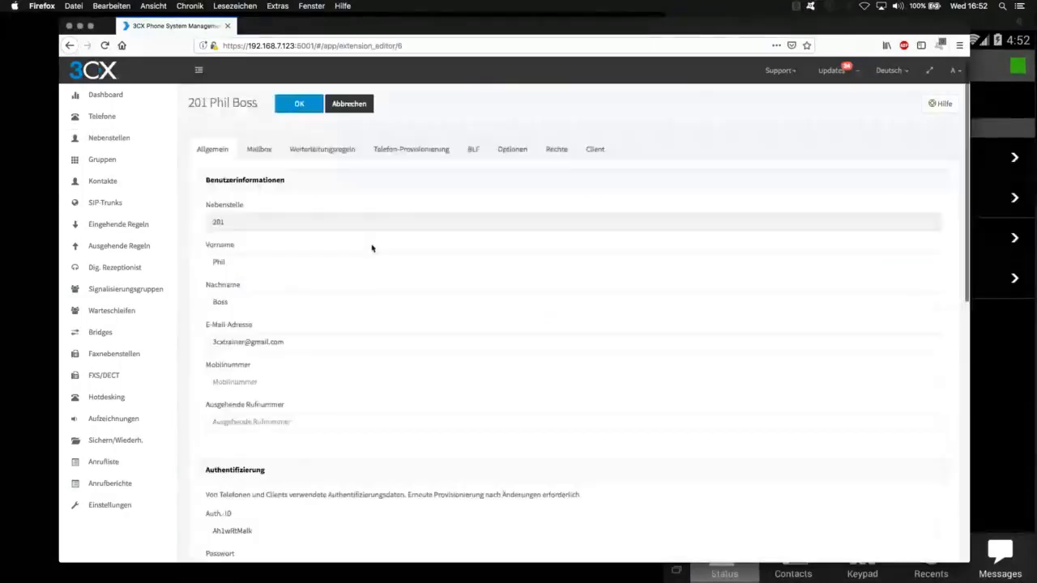
{"action": "left_click", "coordinate": [429, 154]}
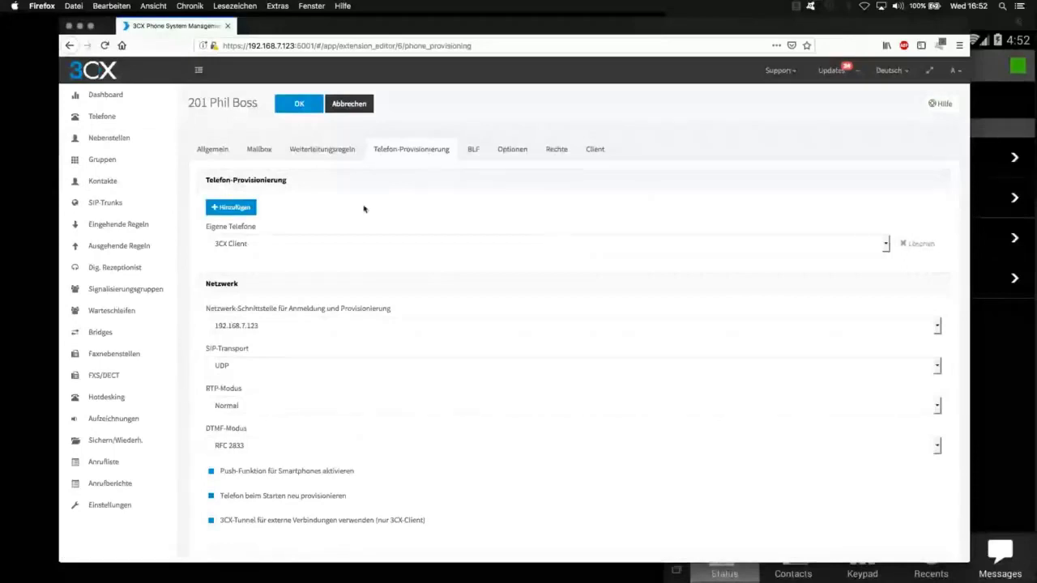
{"action": "left_click", "coordinate": [260, 244]}
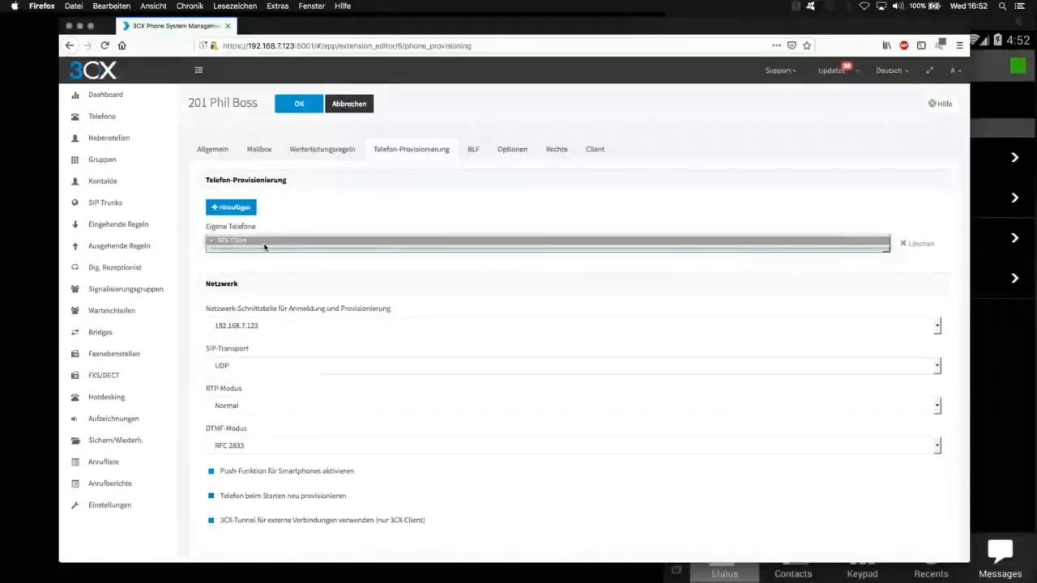
{"action": "left_click", "coordinate": [264, 247]}
Step: Switch Anrufsteuerung to IP-Telefon and back to Softphone, then move to the Windows desktop
{"action": "scroll", "coordinate": [264, 248], "scroll_direction": "down", "scroll_amount": 1}
{"action": "scroll", "coordinate": [264, 247], "scroll_direction": "down", "scroll_amount": 3}
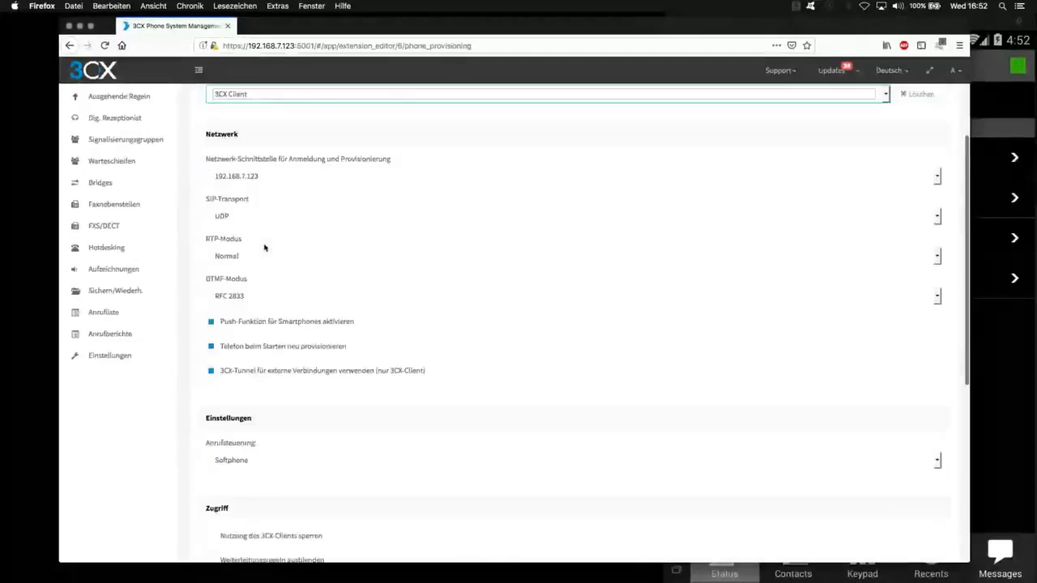
{"action": "left_click", "coordinate": [284, 461]}
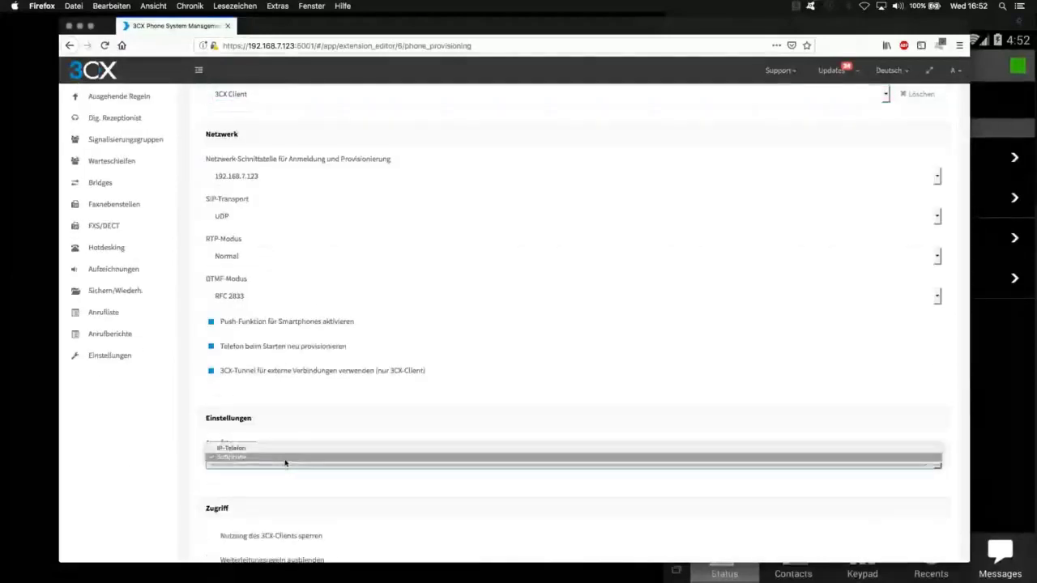
{"action": "left_click", "coordinate": [285, 450]}
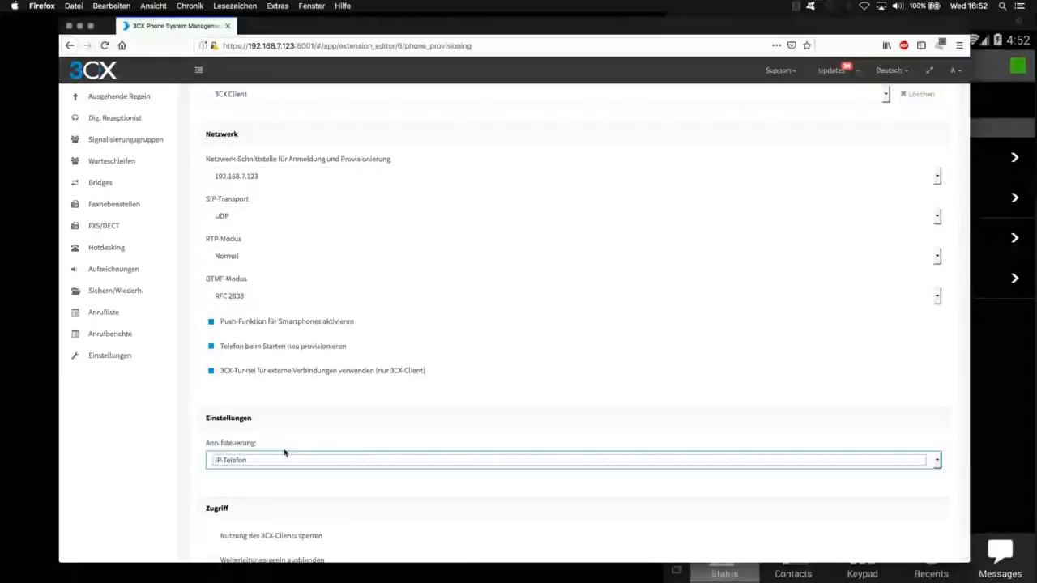
{"action": "left_click", "coordinate": [281, 464]}
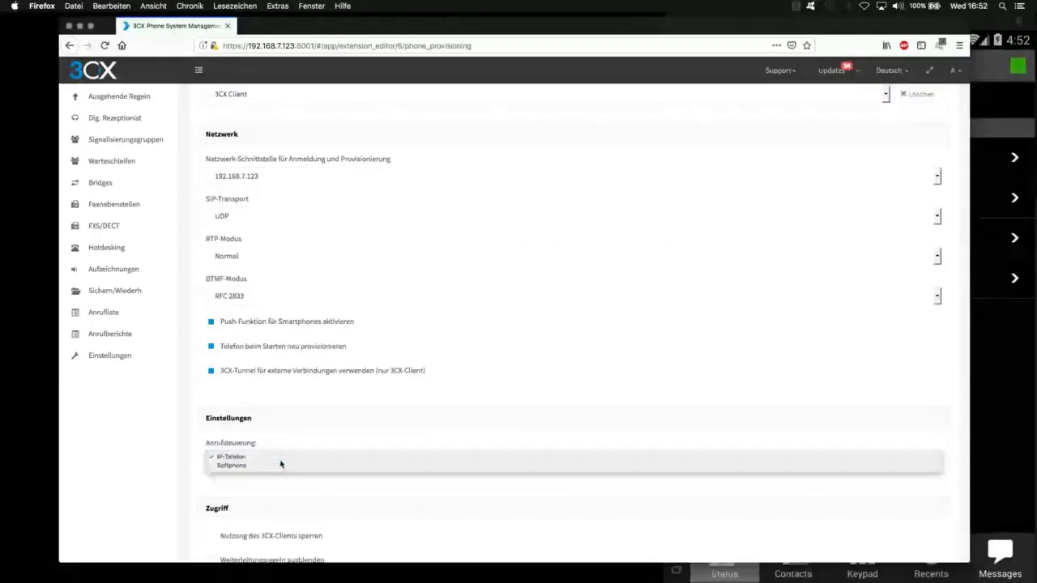
{"action": "left_click", "coordinate": [281, 468]}
{"action": "key", "text": "ctrl+Right"}
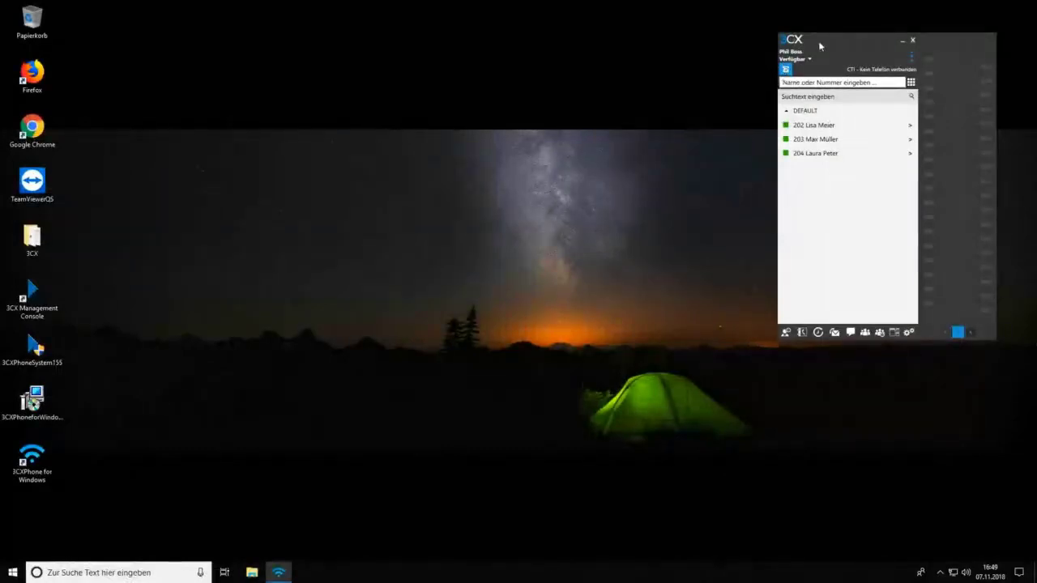
Step: Centre the 3CX Phone for Windows window and switch it to softphone mode
{"action": "left_click_drag", "start_coordinate": [818, 41], "coordinate": [549, 89]}
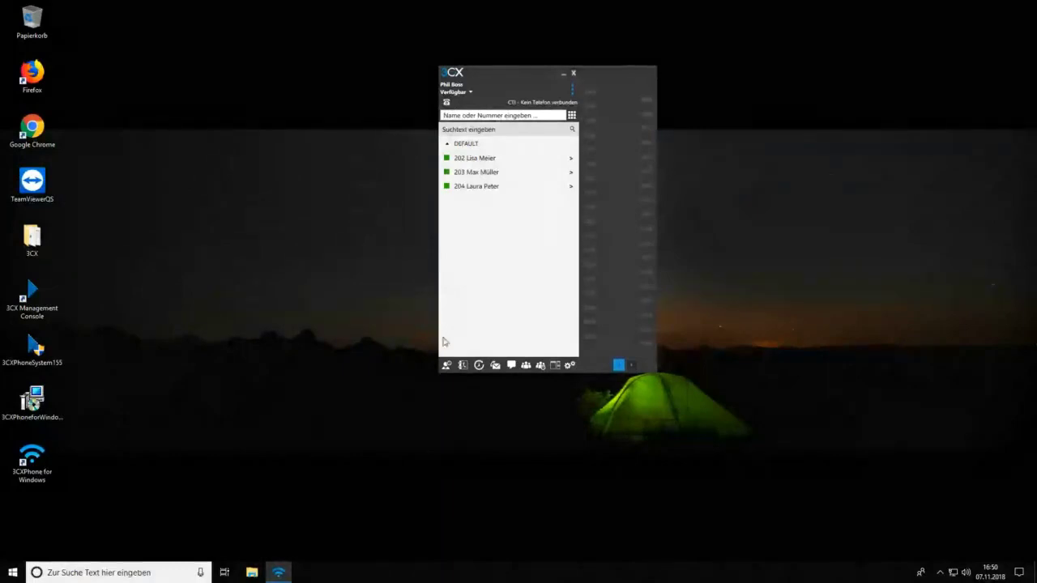
{"action": "left_click_drag", "start_coordinate": [477, 72], "coordinate": [430, 83]}
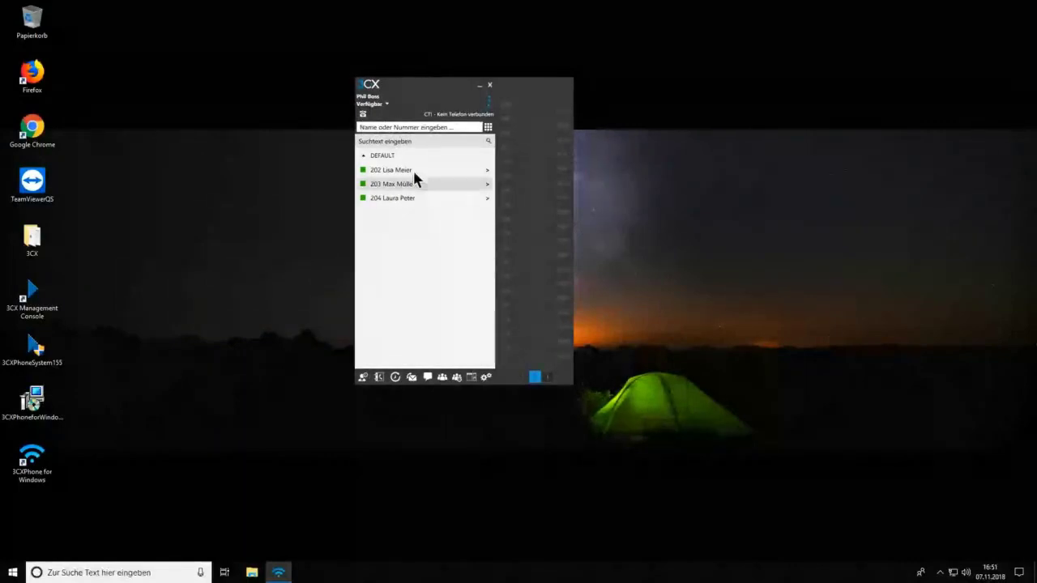
{"action": "left_click", "coordinate": [366, 128]}
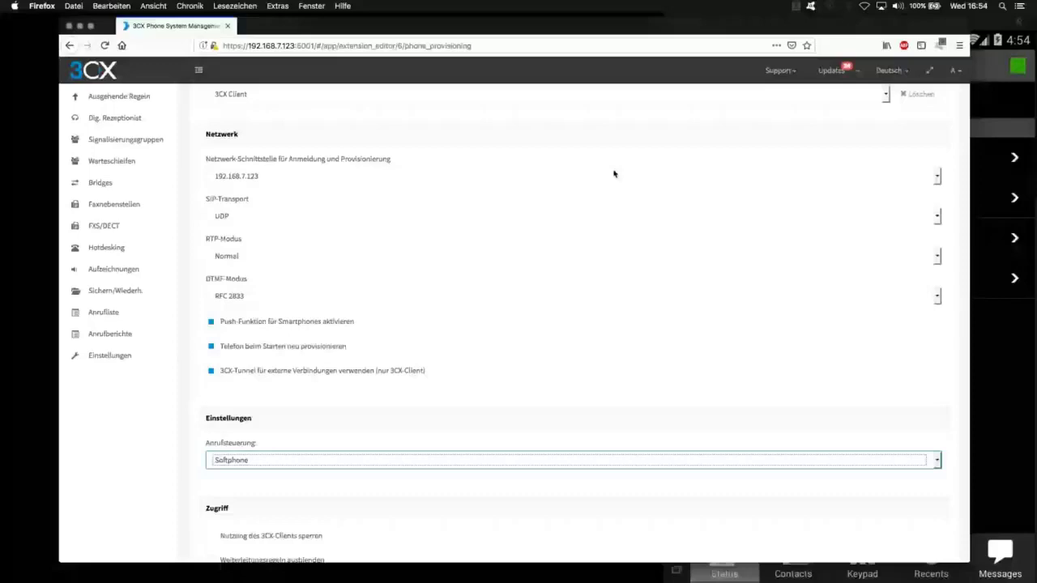
Step: Bring the Android and Mac 3CX clients forward, placing the Mac client over the browser's left side
{"action": "left_click", "coordinate": [1013, 328]}
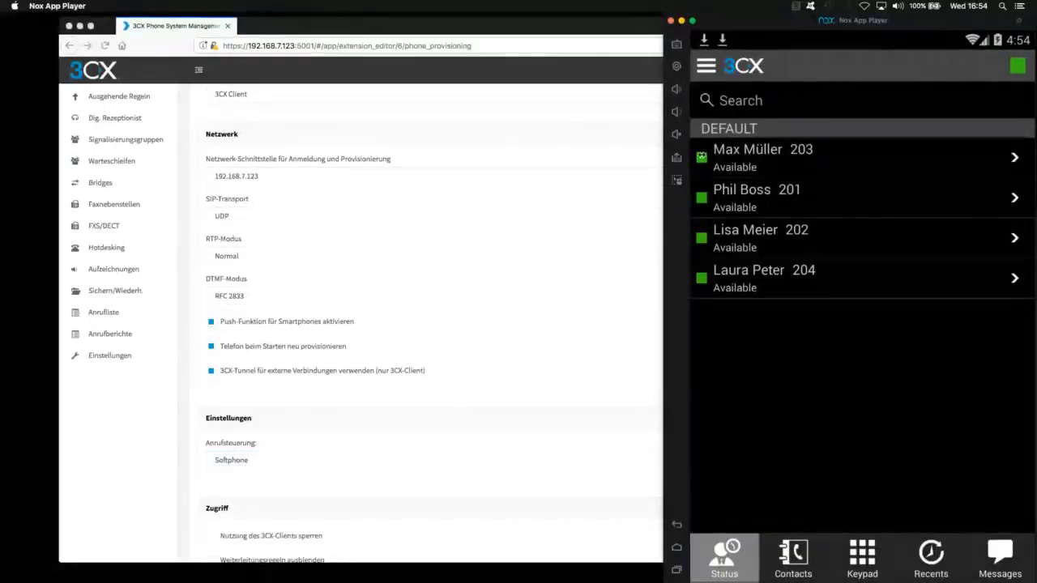
{"action": "left_click", "coordinate": [497, 578]}
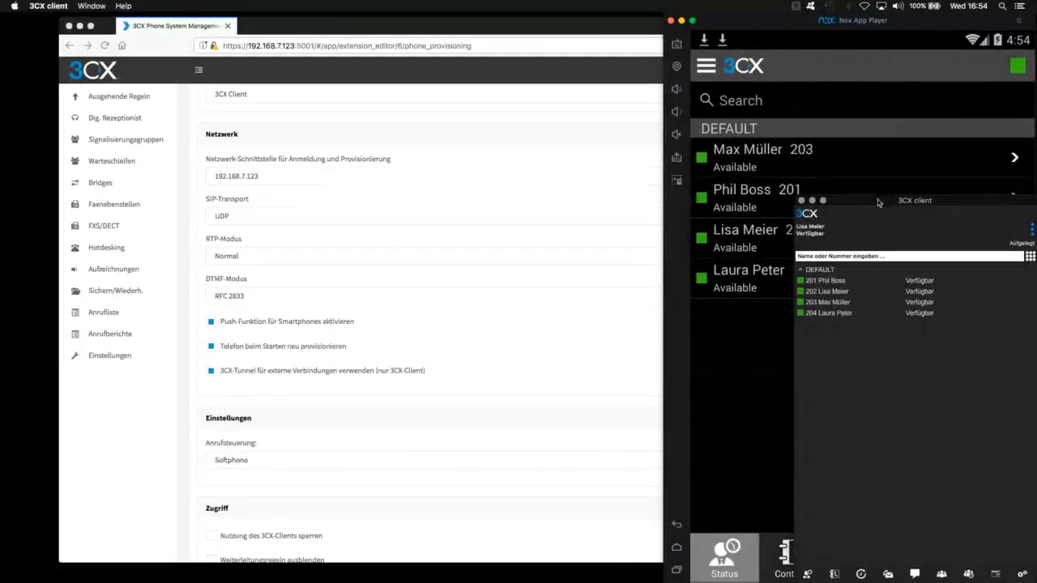
{"action": "left_click_drag", "start_coordinate": [877, 202], "coordinate": [119, 202]}
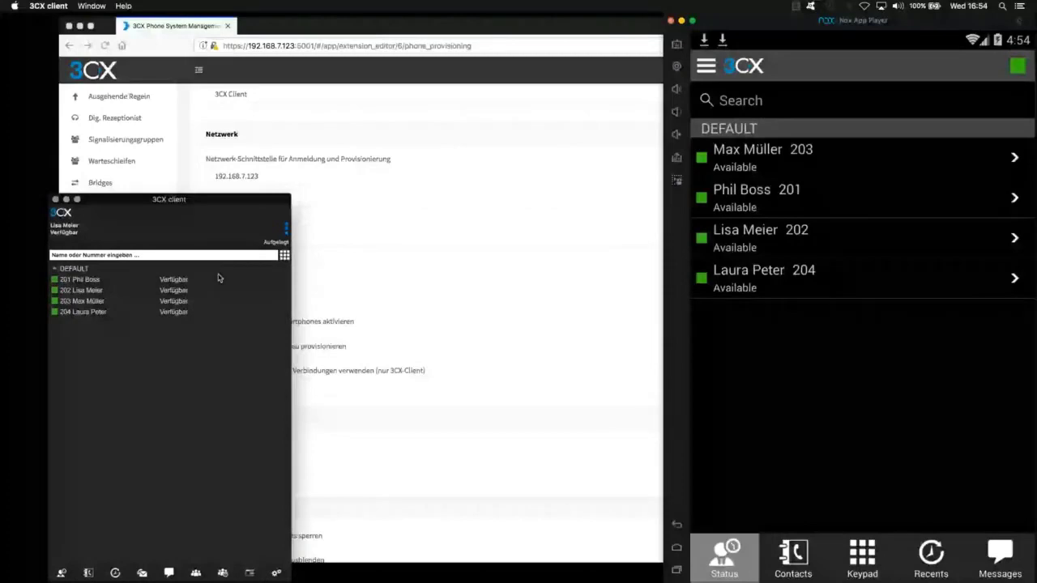
{"action": "left_click_drag", "start_coordinate": [212, 199], "coordinate": [212, 288]}
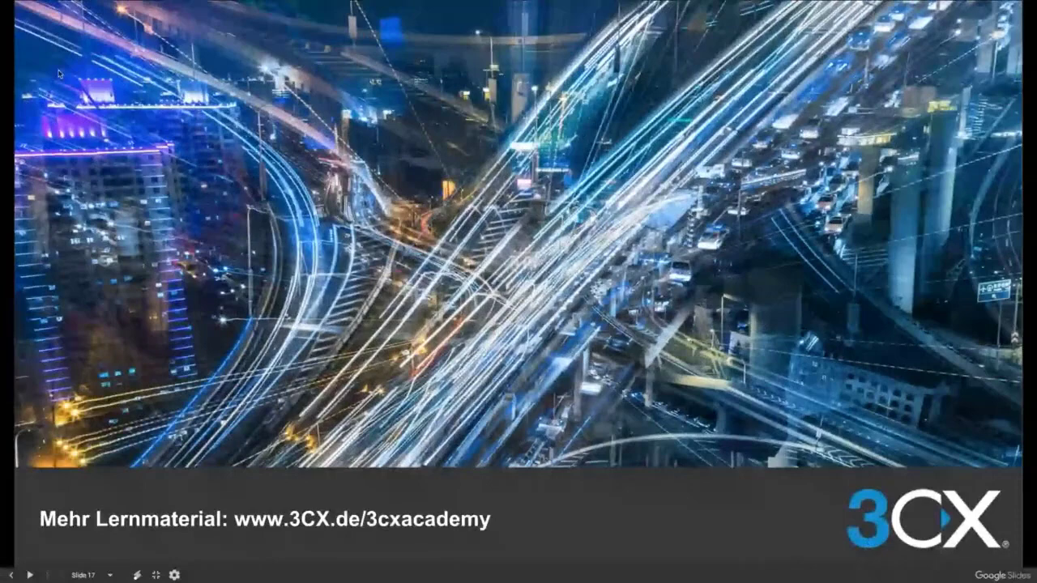
Step: Exit full-screen so the 'Konfiguration eines Tischtelefons' deck shows in the Drive preview
{"action": "left_click", "coordinate": [156, 575]}
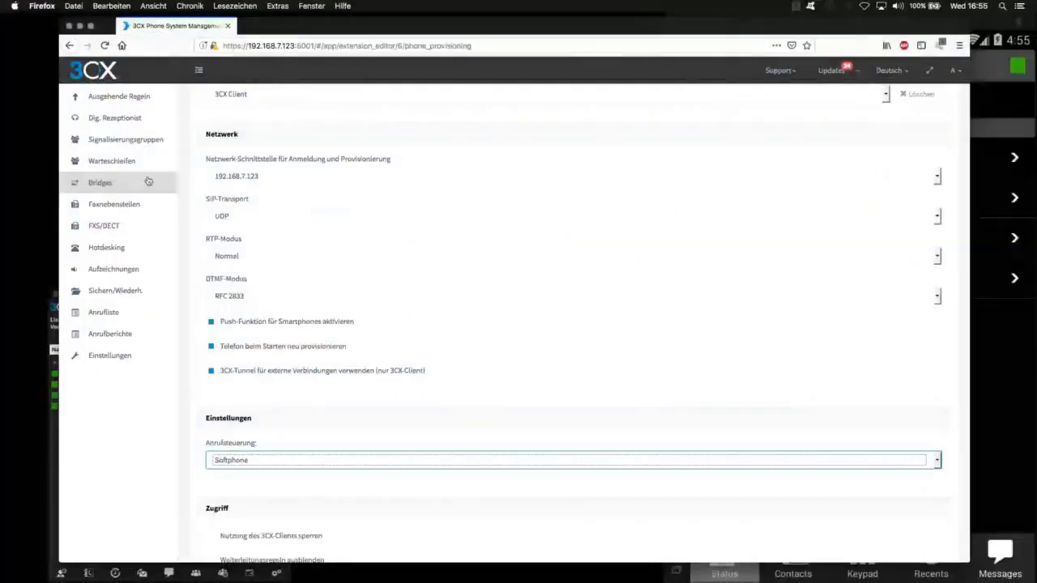
Step: Review the provisioned phones under Telefone, then confirm extensions 201–204 are online in Nebenstellen
{"action": "scroll", "coordinate": [149, 181], "scroll_direction": "up", "scroll_amount": 4}
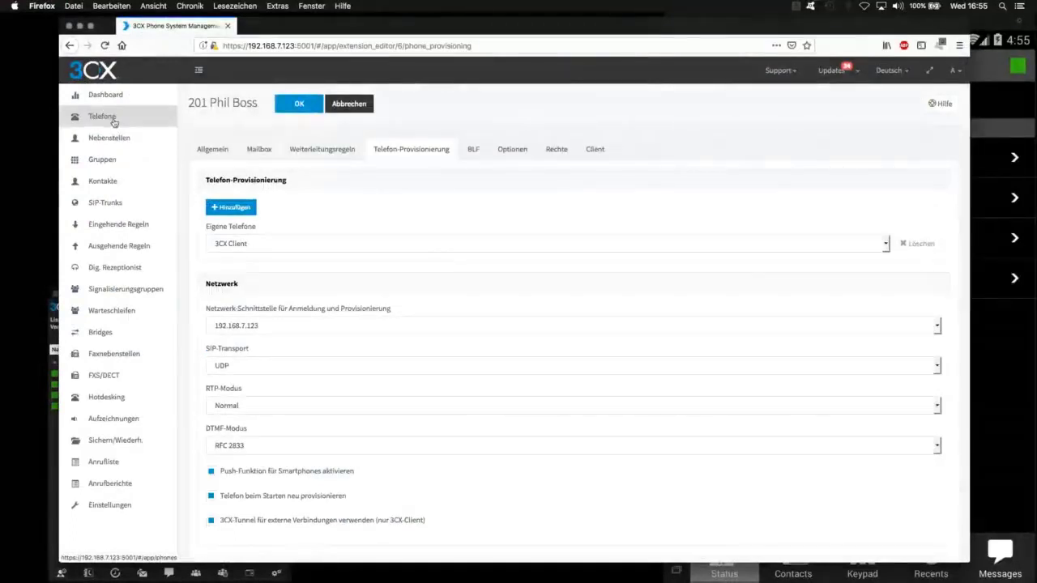
{"action": "left_click", "coordinate": [113, 122]}
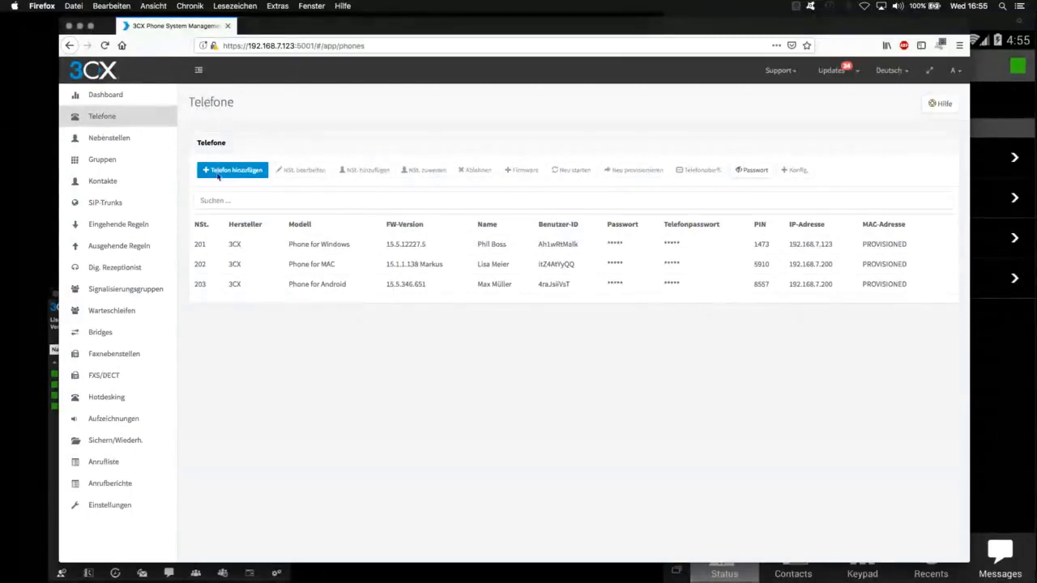
{"action": "left_click", "coordinate": [105, 138]}
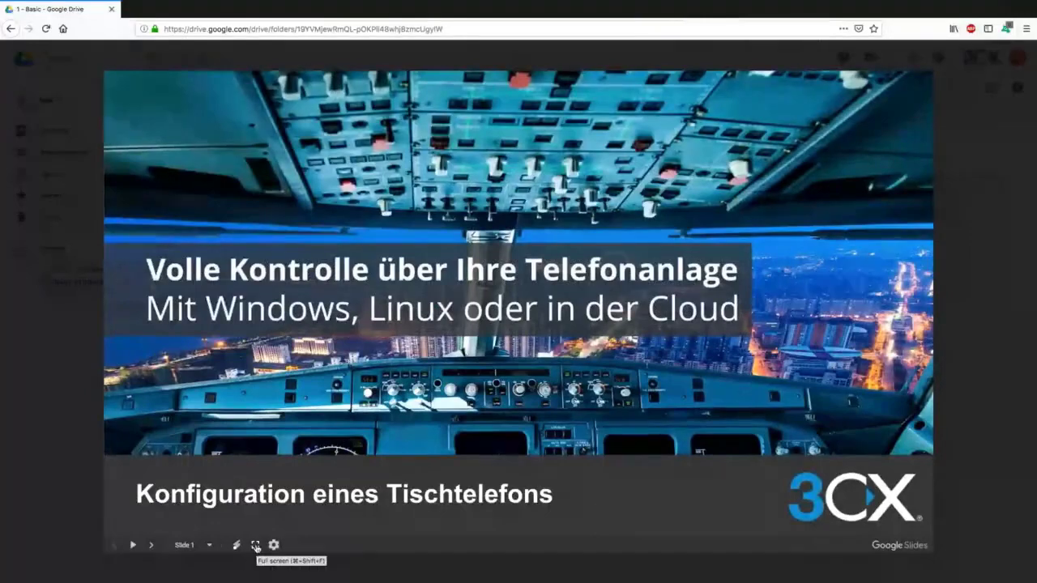
Step: Play the desk-phone deck full screen and advance to slide 2, 'Ziel des Moduls'
{"action": "left_click", "coordinate": [255, 545]}
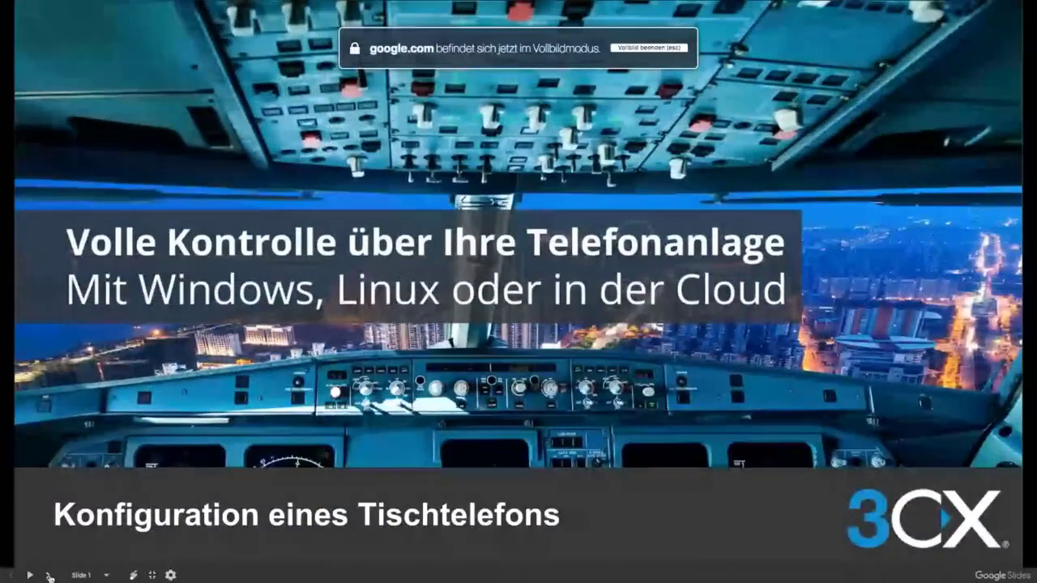
{"action": "left_click", "coordinate": [49, 577]}
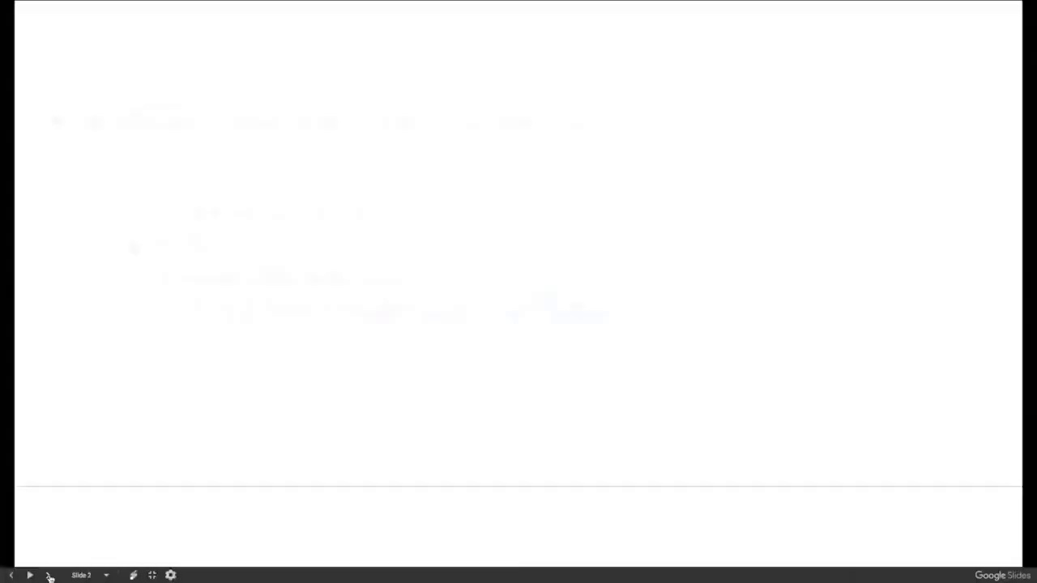
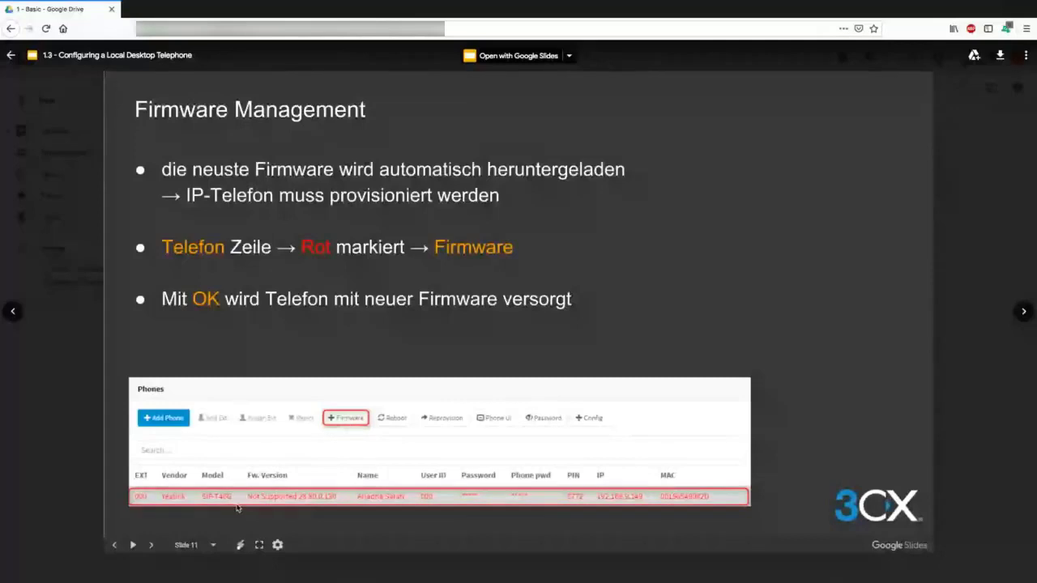
Step: Advance the deck from slide 11 to slide 12, the 3CX Webclient slide
{"action": "left_click", "coordinate": [151, 546]}
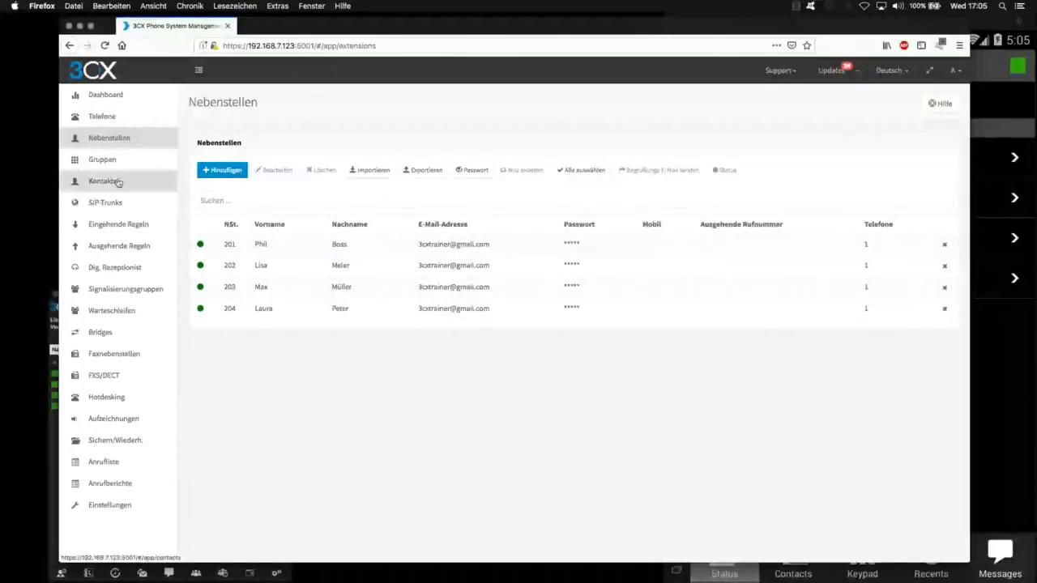
Step: Browse the Telefone, Nebenstellen, Dashboard and IP-Sperrliste pages, ending on Telefone
{"action": "left_click", "coordinate": [113, 120]}
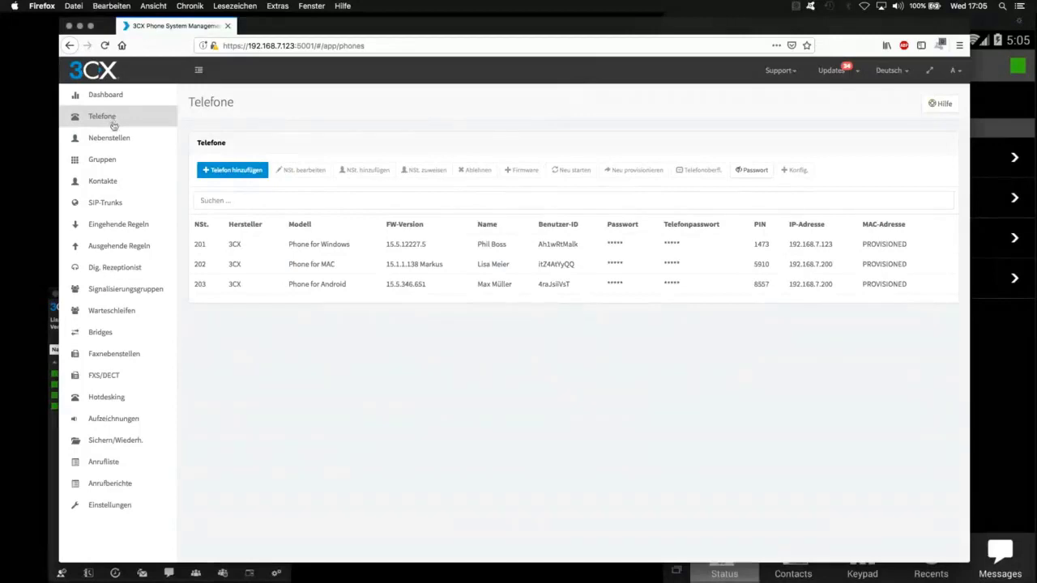
{"action": "left_click", "coordinate": [112, 140]}
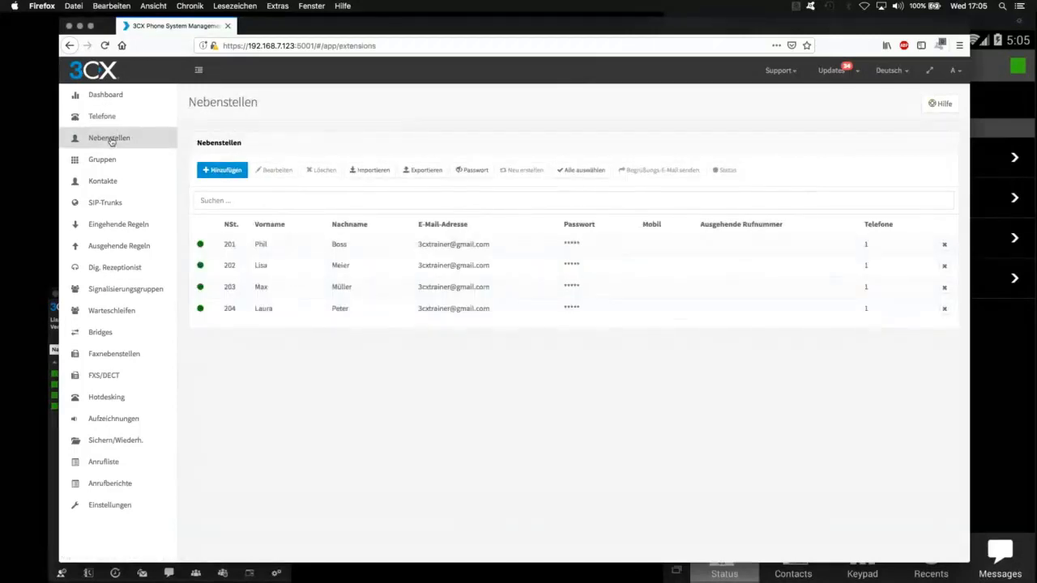
{"action": "left_click", "coordinate": [112, 98]}
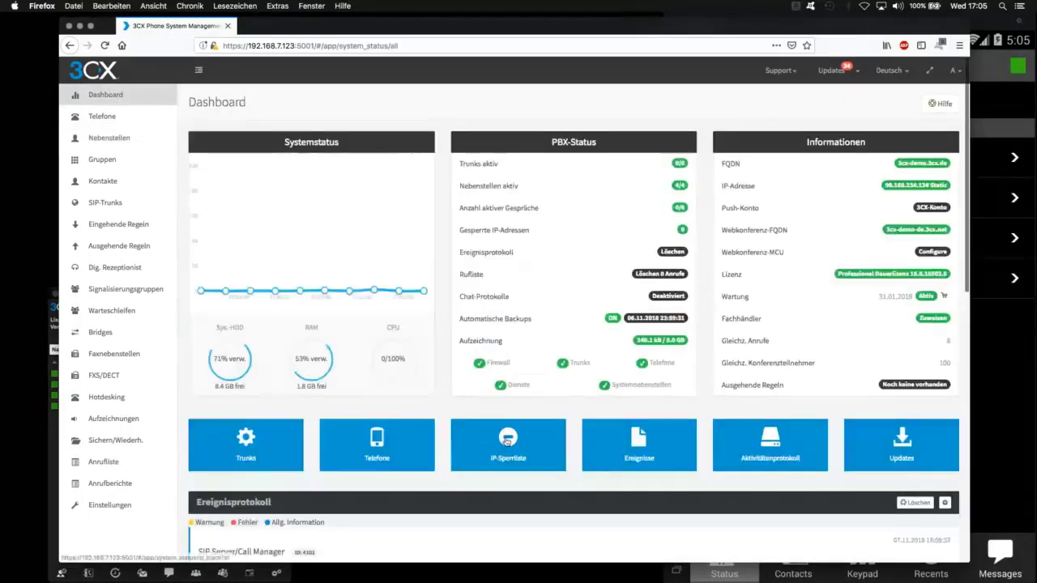
{"action": "left_click", "coordinate": [507, 442]}
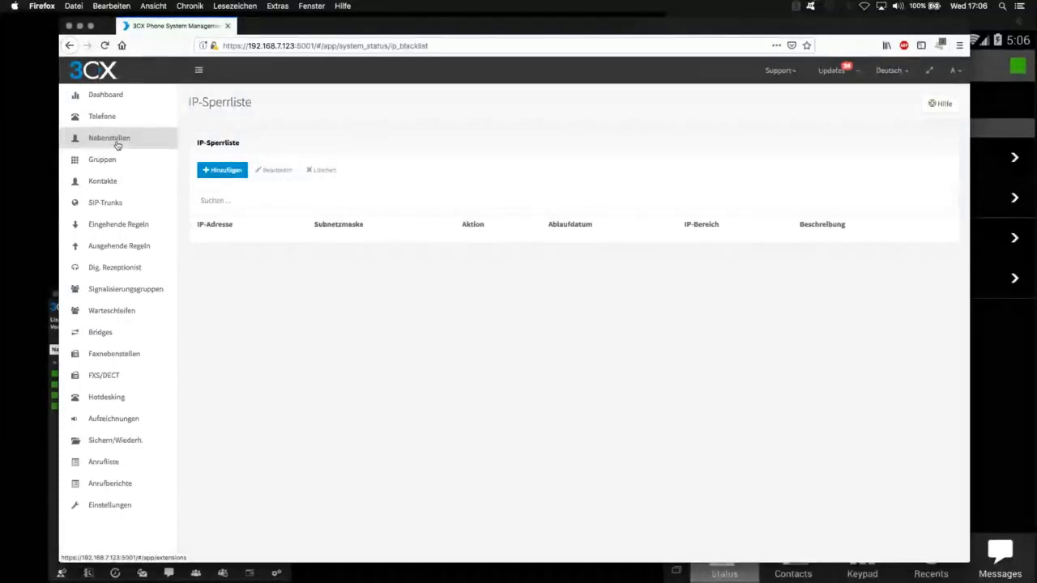
{"action": "left_click", "coordinate": [117, 144]}
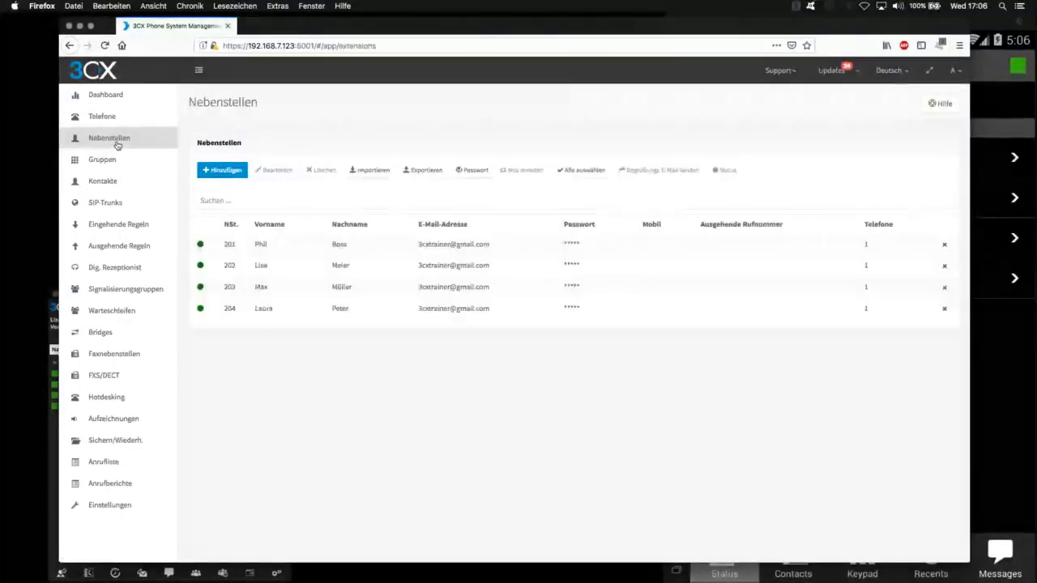
{"action": "left_click", "coordinate": [118, 119]}
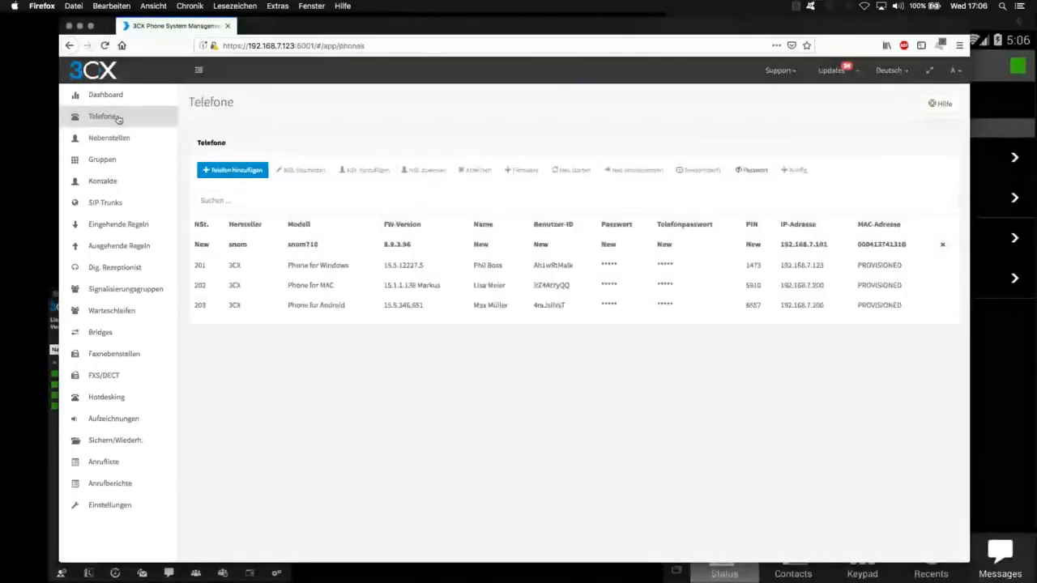
Step: Select the new snom710 phone with firmware 8.9.3.96 and add a new extension for it
{"action": "left_click", "coordinate": [271, 246]}
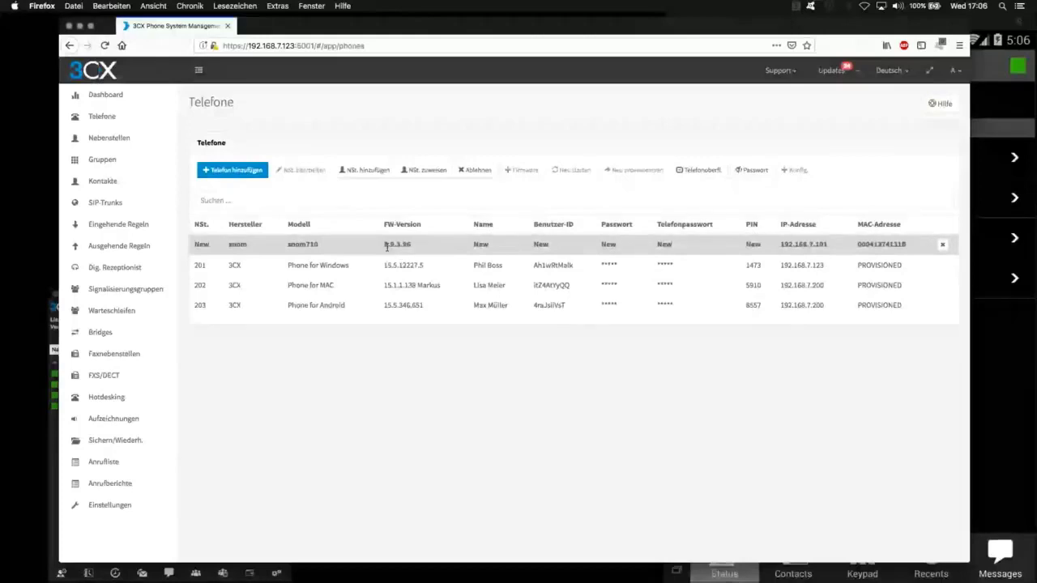
{"action": "left_click_drag", "start_coordinate": [386, 247], "coordinate": [411, 244]}
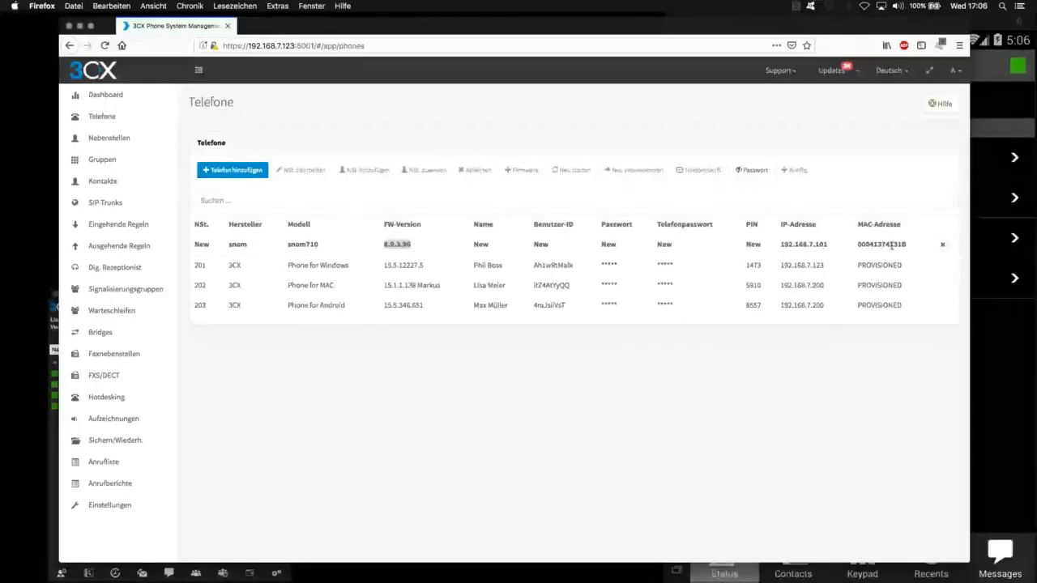
{"action": "left_click", "coordinate": [251, 248]}
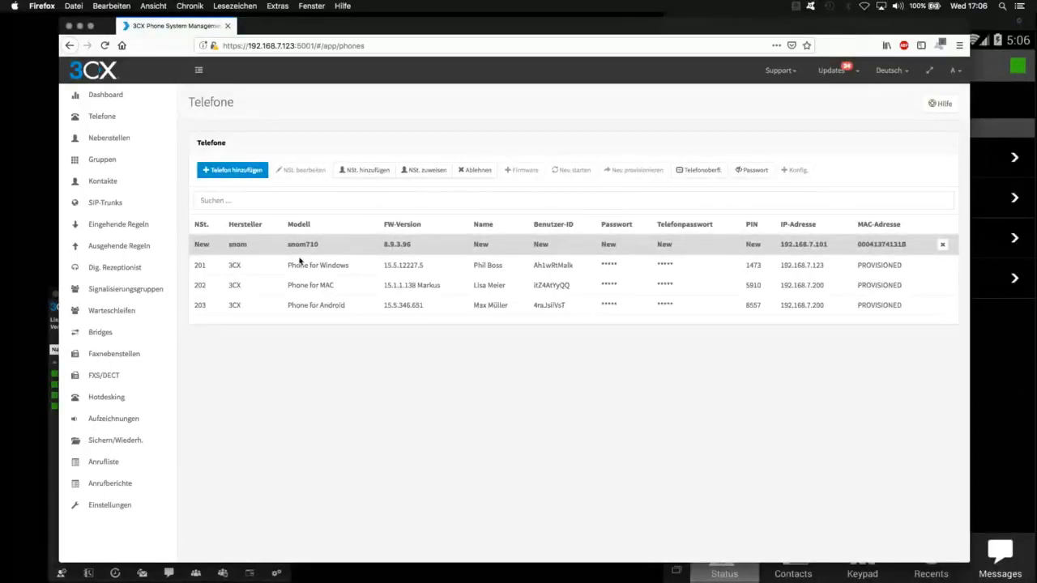
{"action": "left_click", "coordinate": [380, 177]}
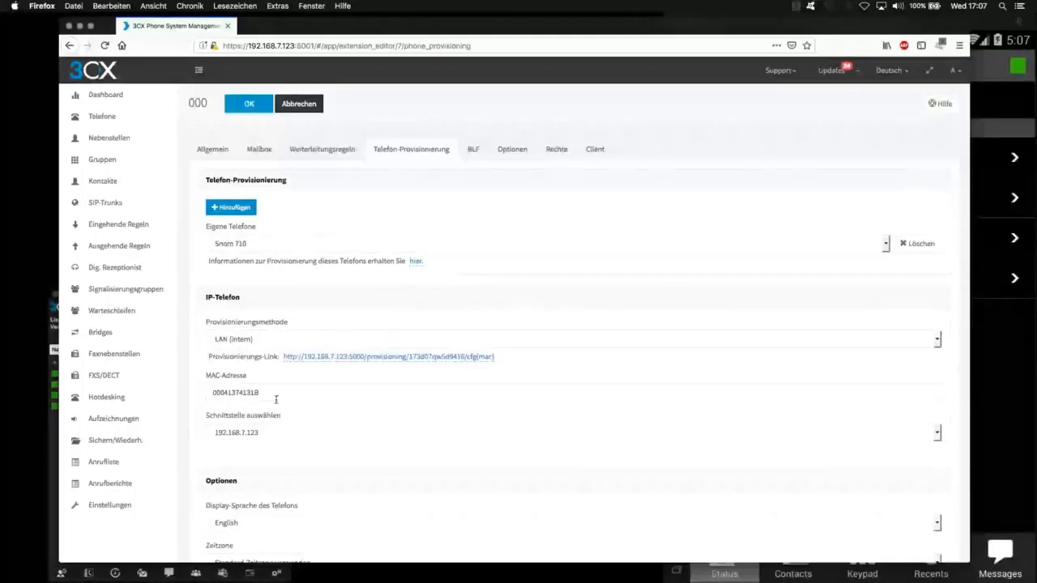
Step: Check the MAC address and keep 192.168.7.123 as the provisioning interface
{"action": "left_click", "coordinate": [209, 393]}
{"action": "double_click", "coordinate": [209, 393]}
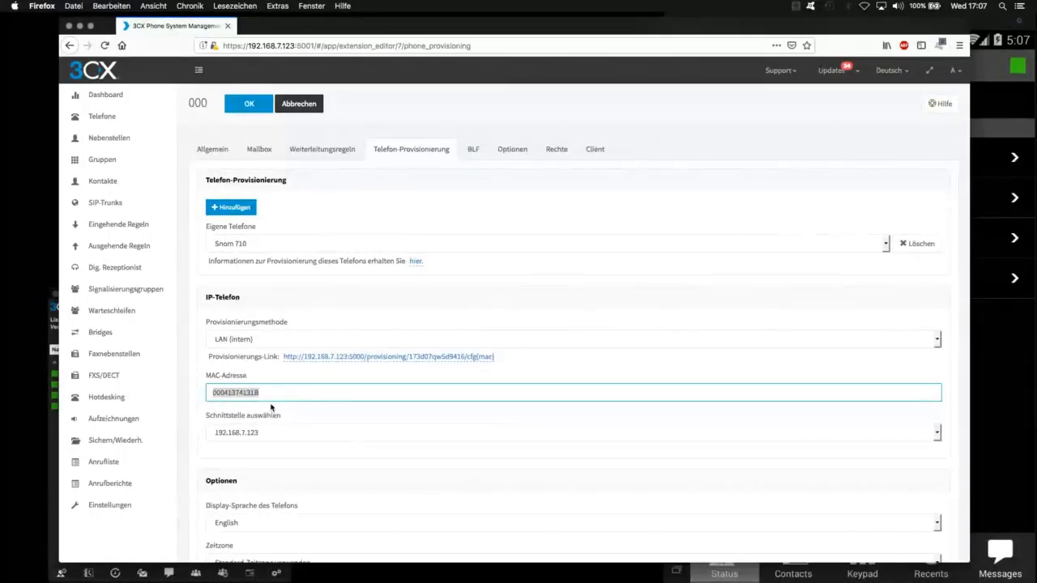
{"action": "left_click", "coordinate": [267, 433]}
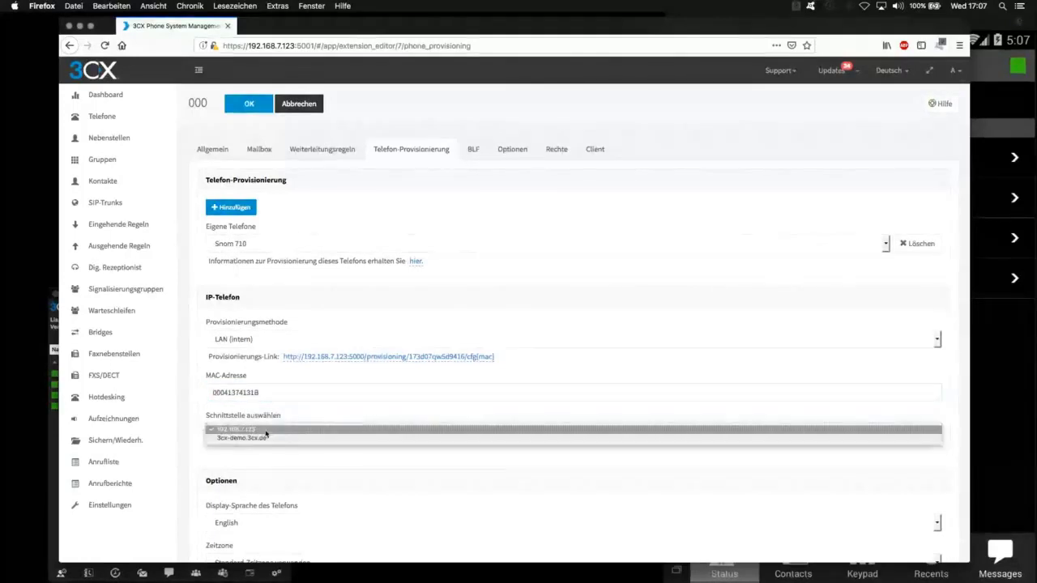
{"action": "left_click", "coordinate": [286, 427]}
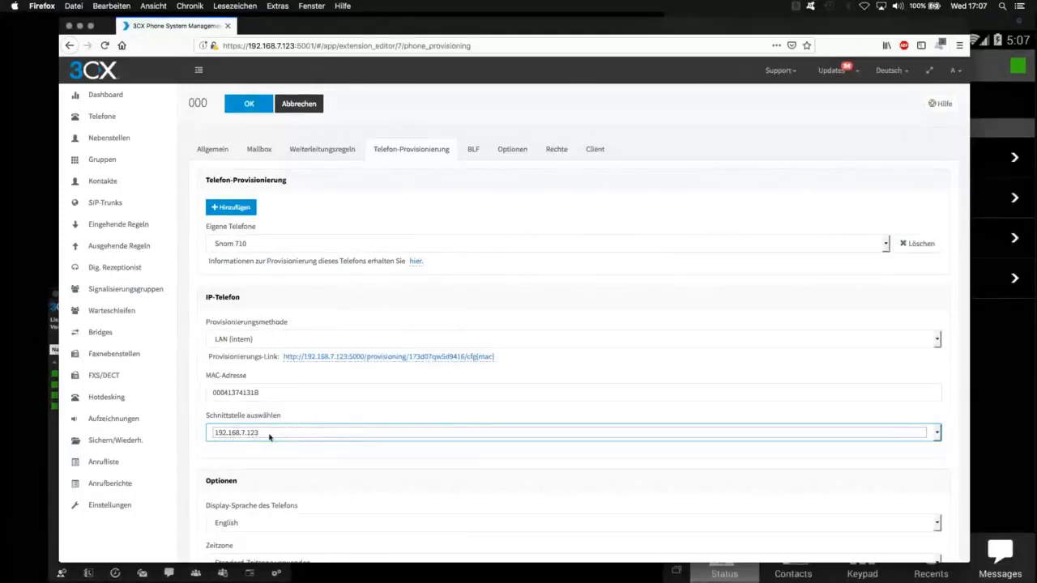
{"action": "scroll", "coordinate": [270, 438], "scroll_direction": "down", "scroll_amount": 1}
{"action": "scroll", "coordinate": [270, 438], "scroll_direction": "down", "scroll_amount": 3}
{"action": "left_click", "coordinate": [312, 389]}
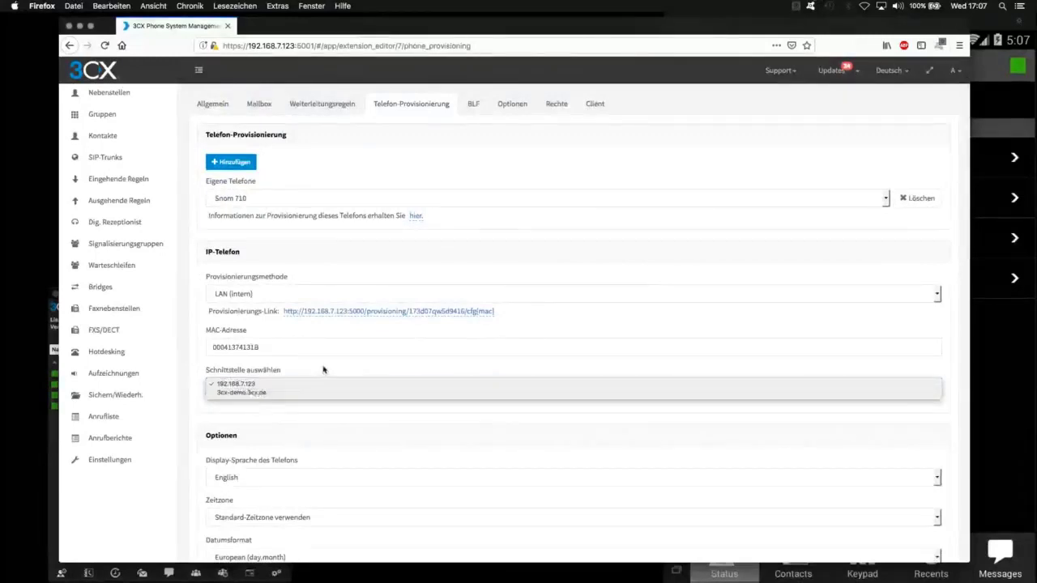
{"action": "left_click", "coordinate": [323, 368]}
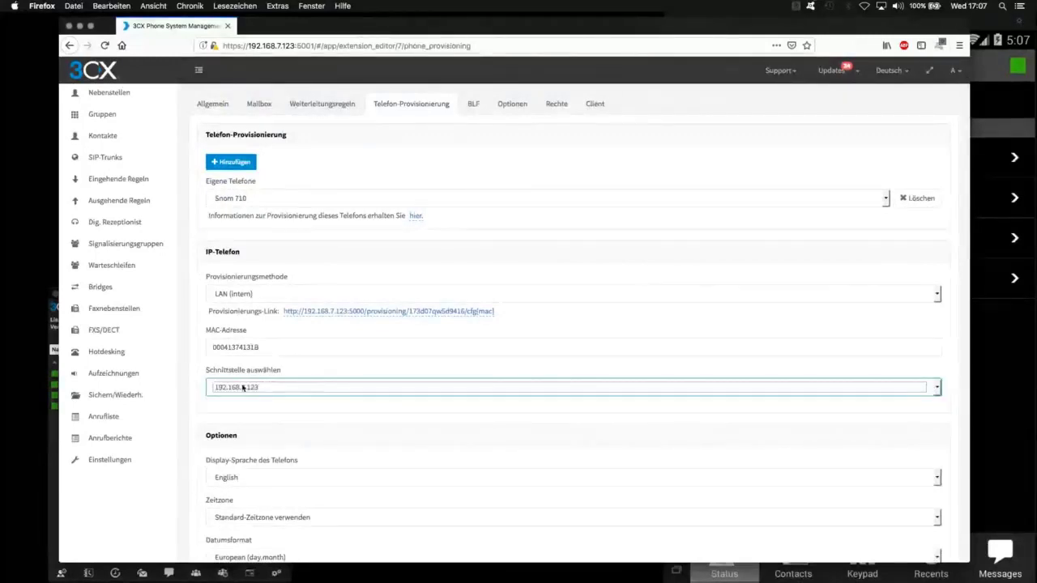
Step: Set the phone display language to Deutsch and keep the standard time zone
{"action": "scroll", "coordinate": [306, 423], "scroll_direction": "down", "scroll_amount": 5}
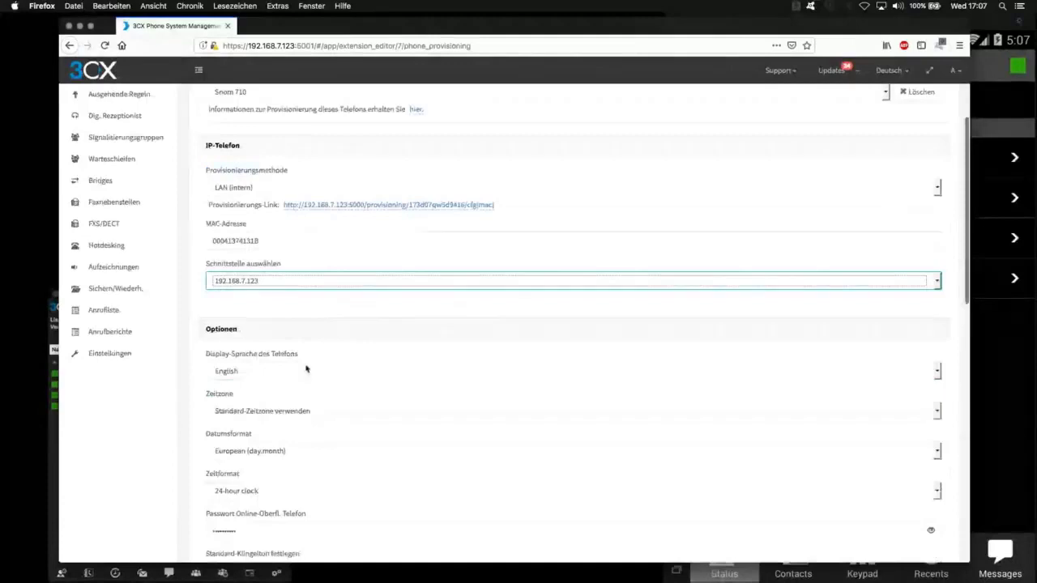
{"action": "scroll", "coordinate": [305, 365], "scroll_direction": "down", "scroll_amount": 4}
{"action": "left_click", "coordinate": [300, 268]}
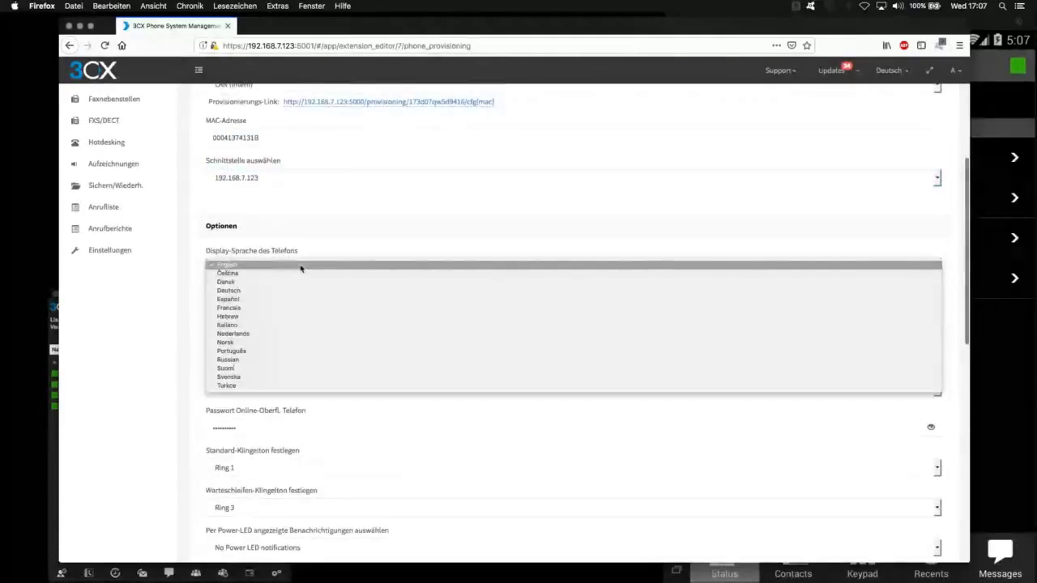
{"action": "left_click", "coordinate": [290, 286]}
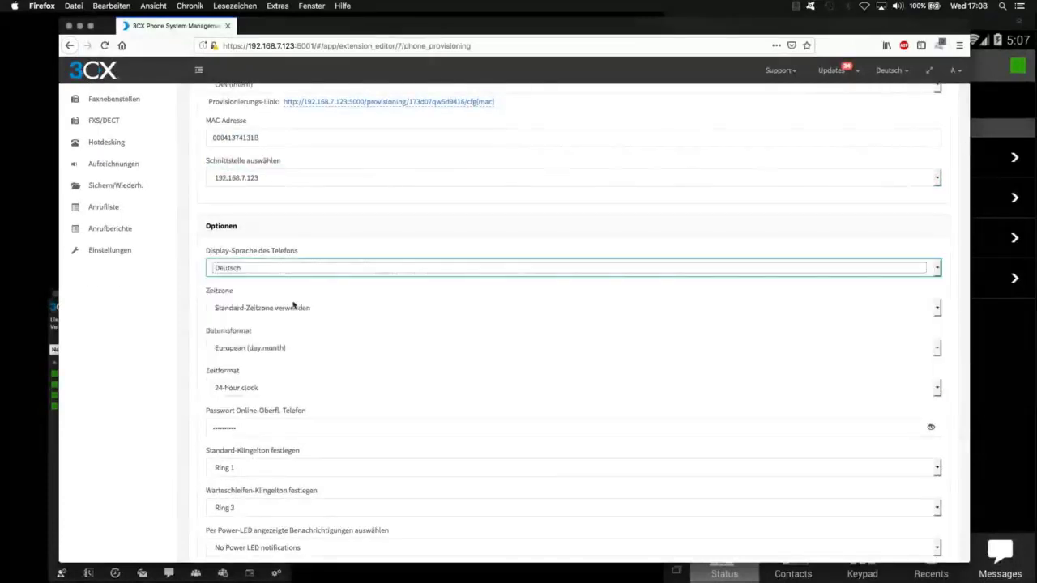
{"action": "left_click", "coordinate": [297, 309]}
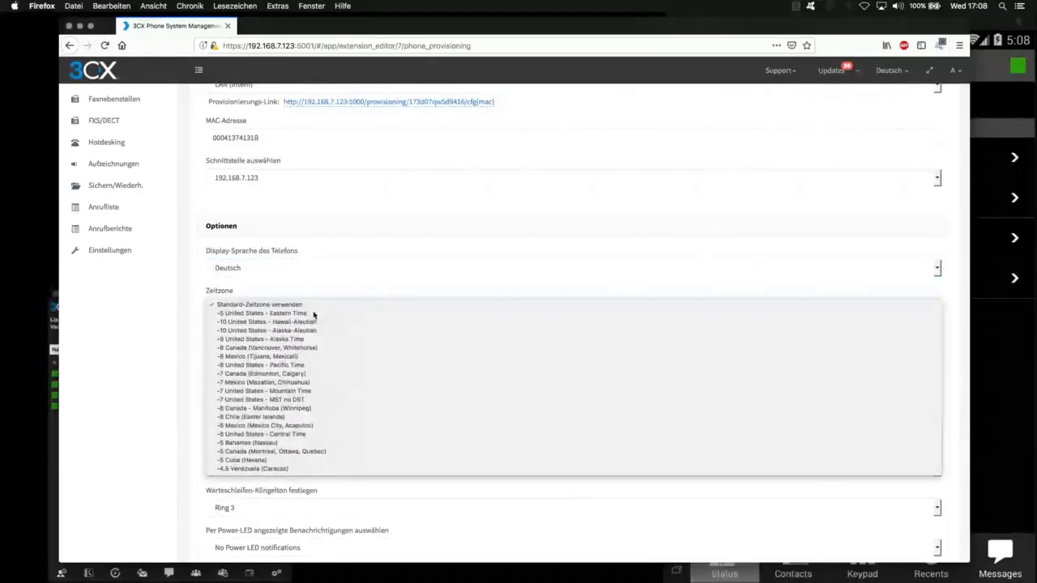
{"action": "left_click", "coordinate": [312, 308]}
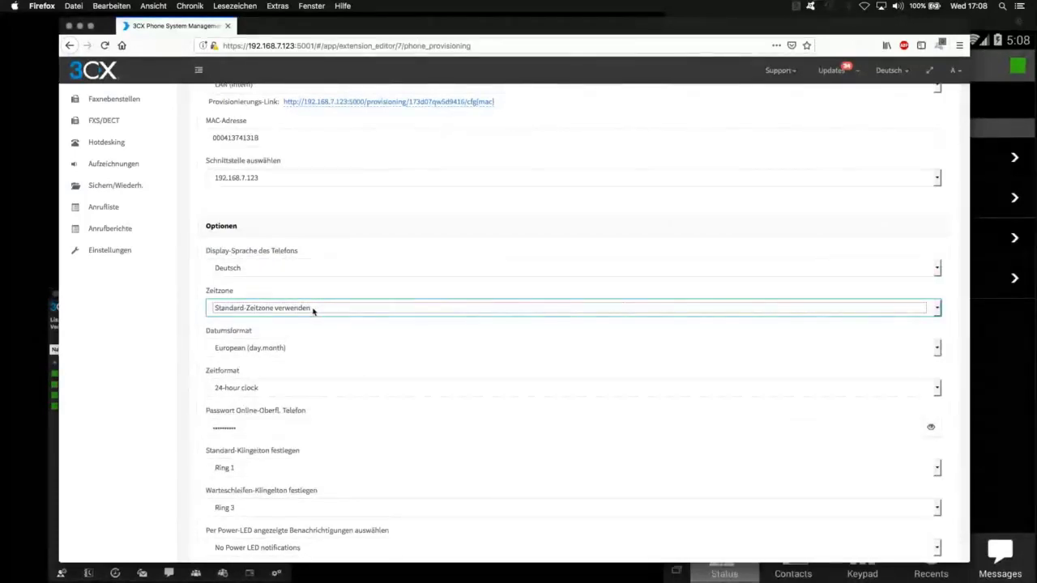
Step: Set the default ringtone to Ring 3 and the queue ringtone to Ring 6
{"action": "scroll", "coordinate": [317, 347], "scroll_direction": "down", "scroll_amount": 2}
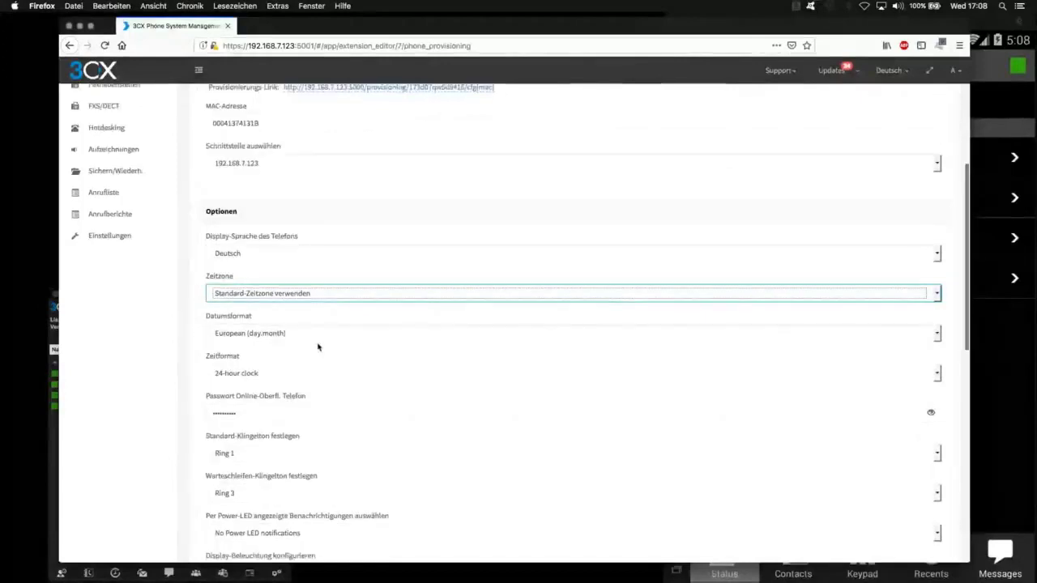
{"action": "scroll", "coordinate": [300, 327], "scroll_direction": "down", "scroll_amount": 3}
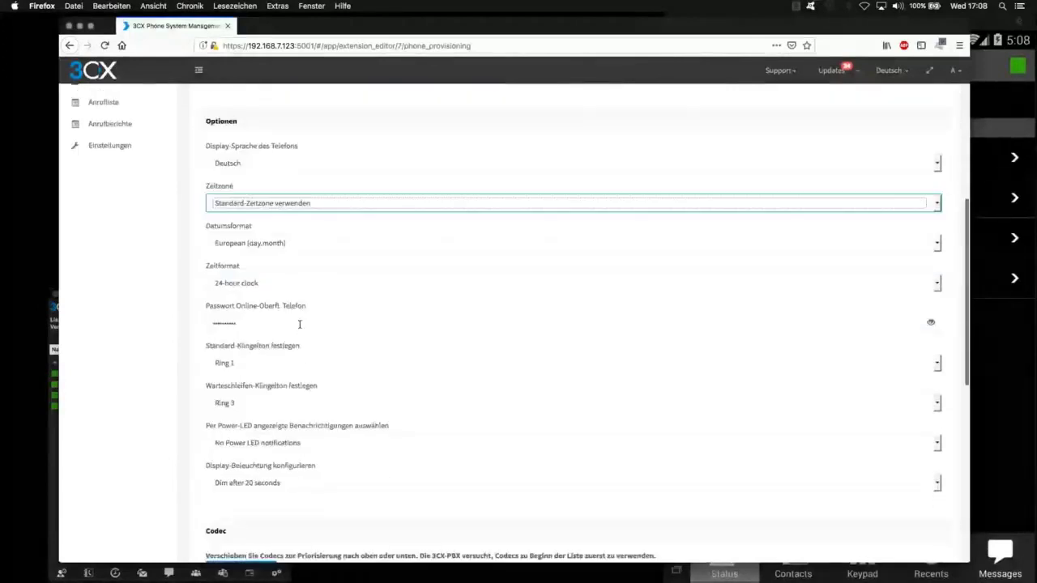
{"action": "scroll", "coordinate": [299, 324], "scroll_direction": "down", "scroll_amount": 1}
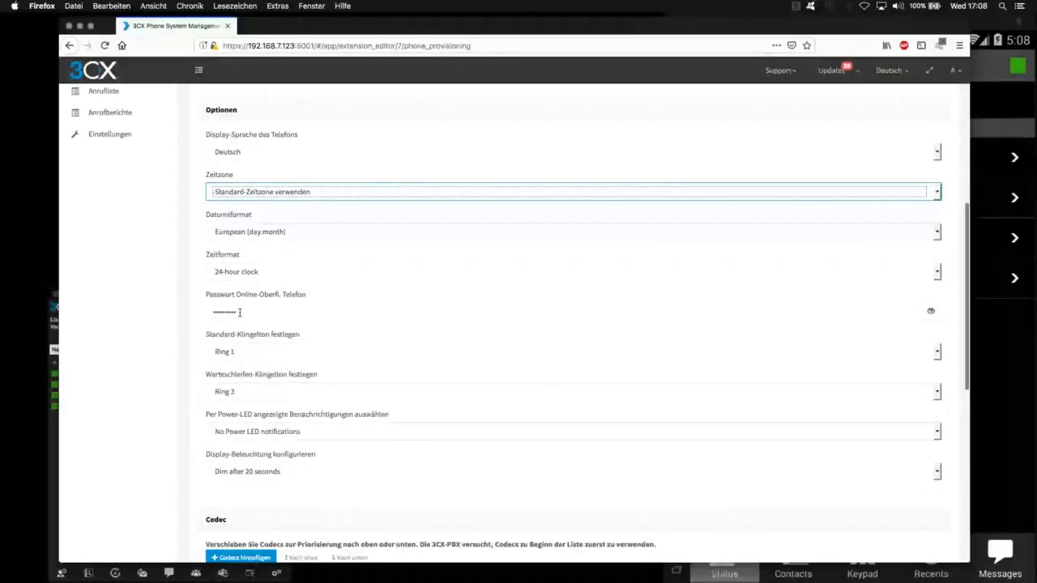
{"action": "left_click", "coordinate": [259, 352]}
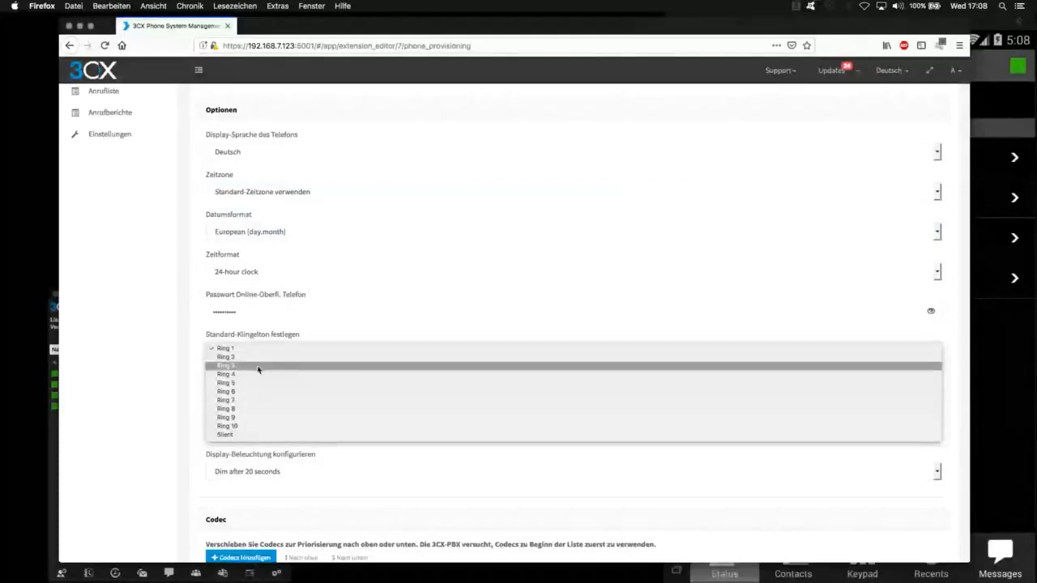
{"action": "left_click", "coordinate": [259, 365]}
{"action": "left_click", "coordinate": [255, 397]}
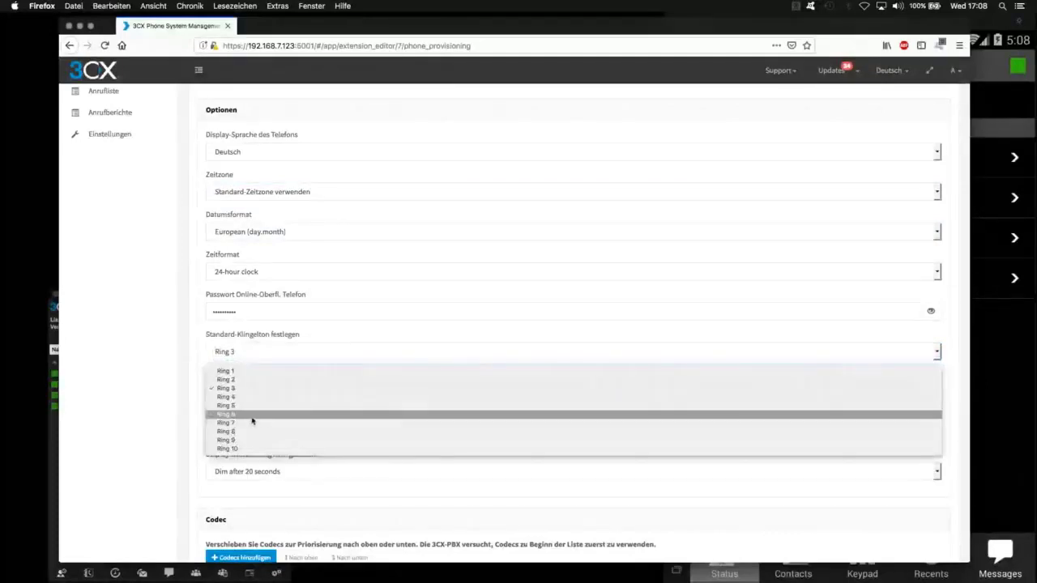
{"action": "left_click", "coordinate": [252, 421]}
Step: Leave power LED notifications off and confirm Ring 3 as the default ringtone
{"action": "scroll", "coordinate": [252, 421], "scroll_direction": "down", "scroll_amount": 3}
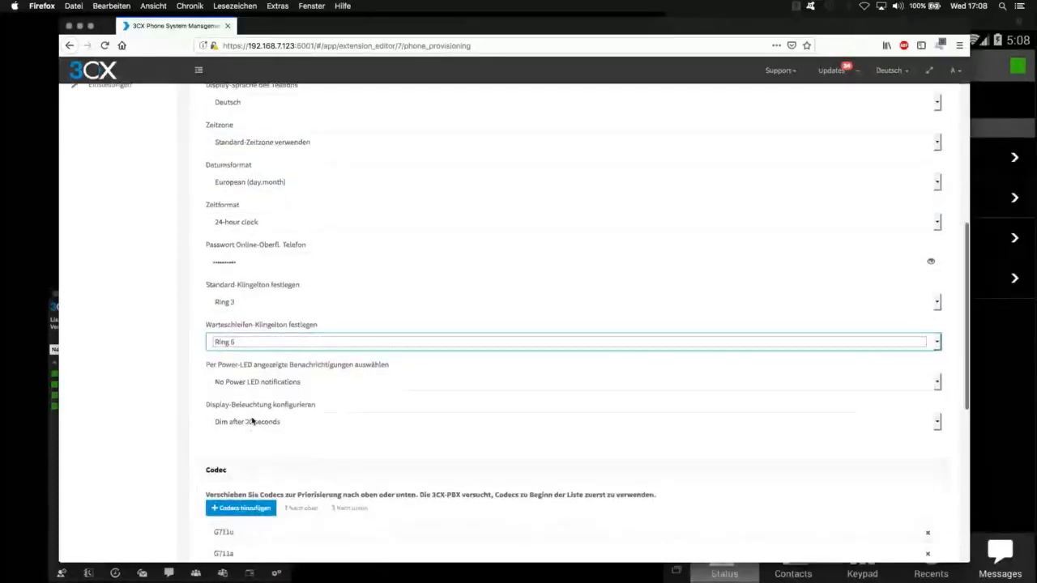
{"action": "left_click", "coordinate": [332, 385]}
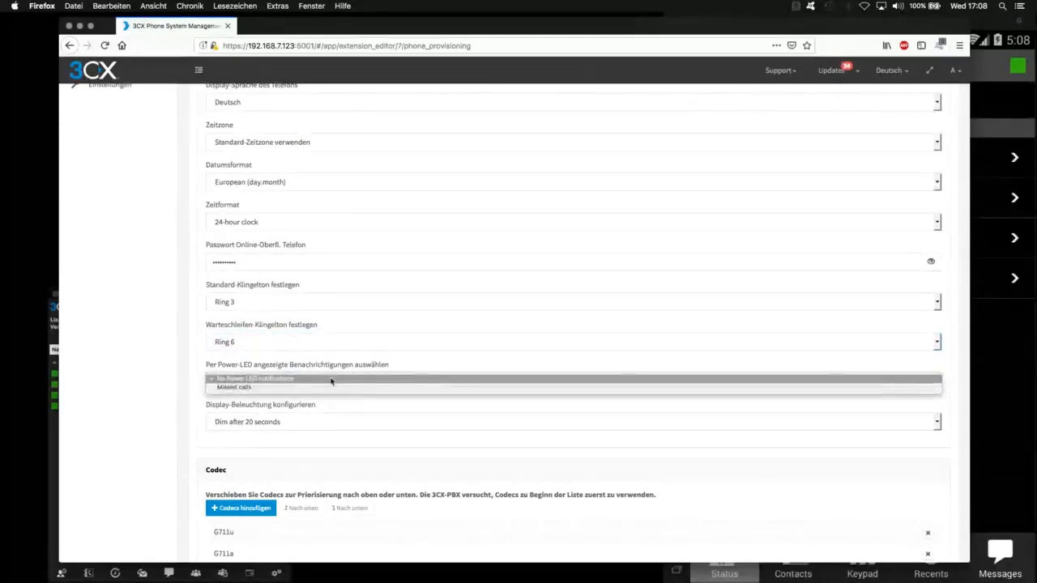
{"action": "left_click", "coordinate": [330, 380]}
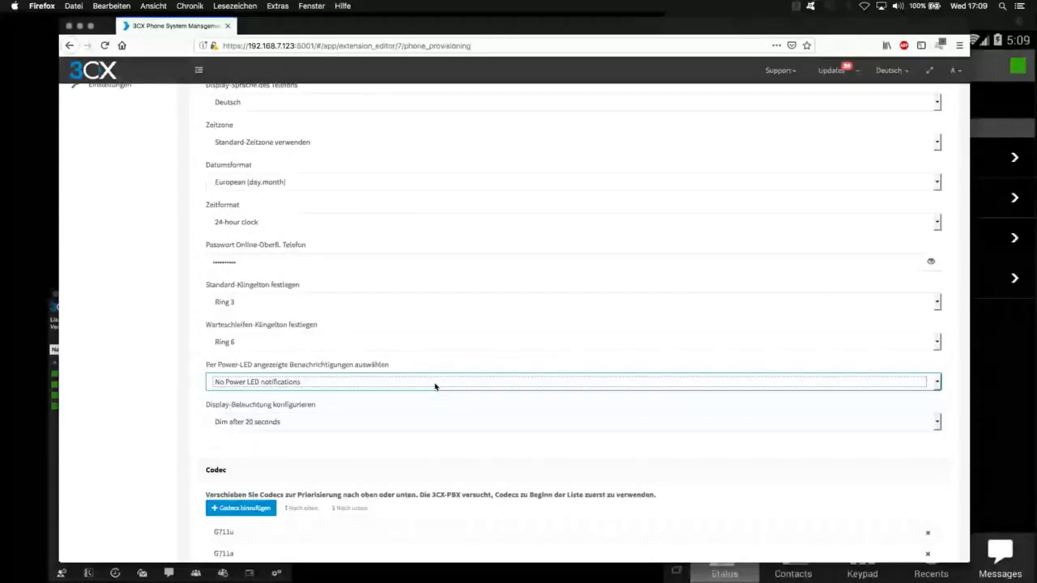
{"action": "left_click", "coordinate": [276, 308]}
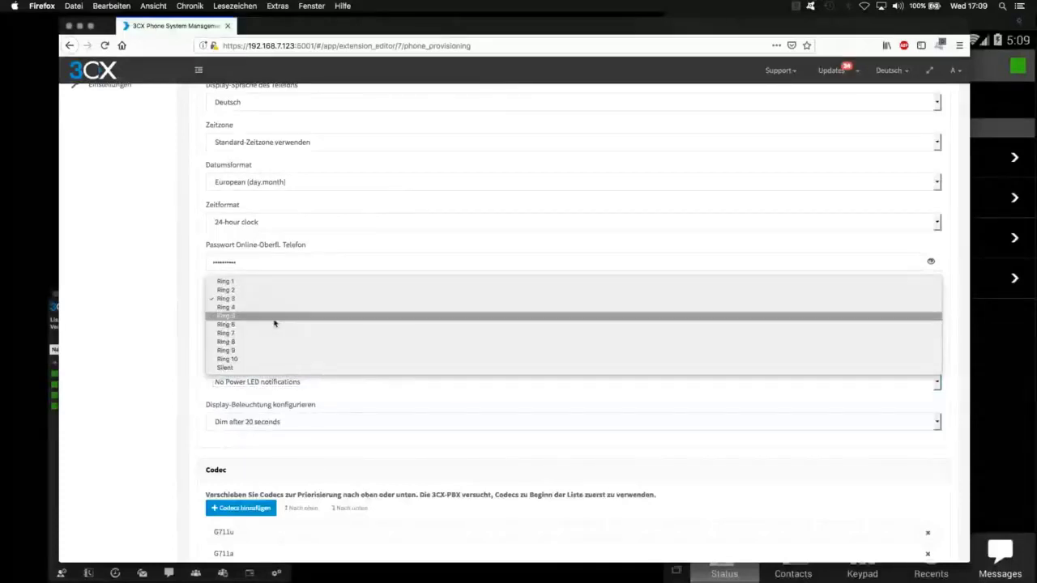
{"action": "left_click", "coordinate": [276, 302]}
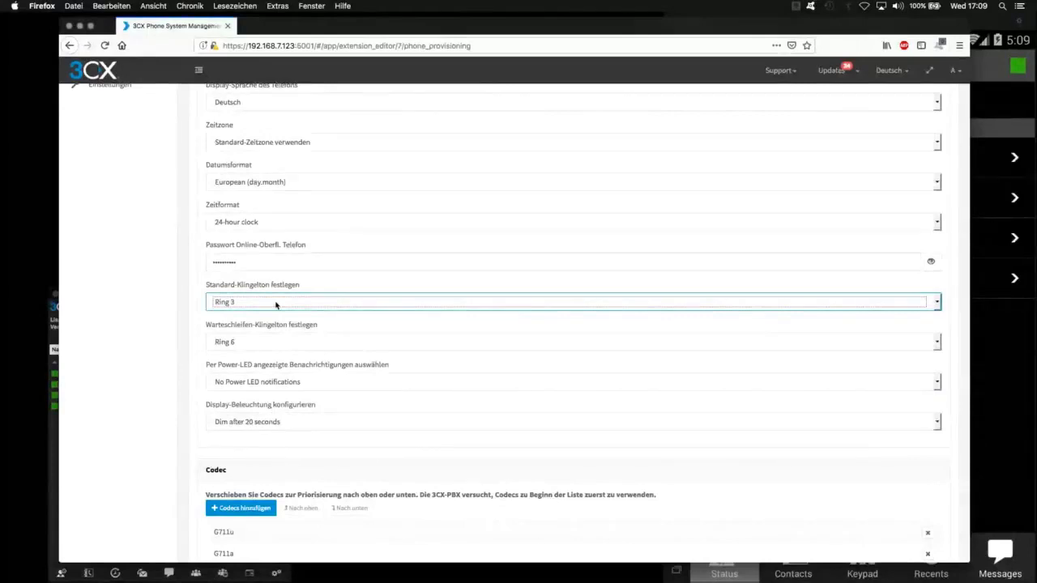
{"action": "scroll", "coordinate": [276, 305], "scroll_direction": "up", "scroll_amount": 5}
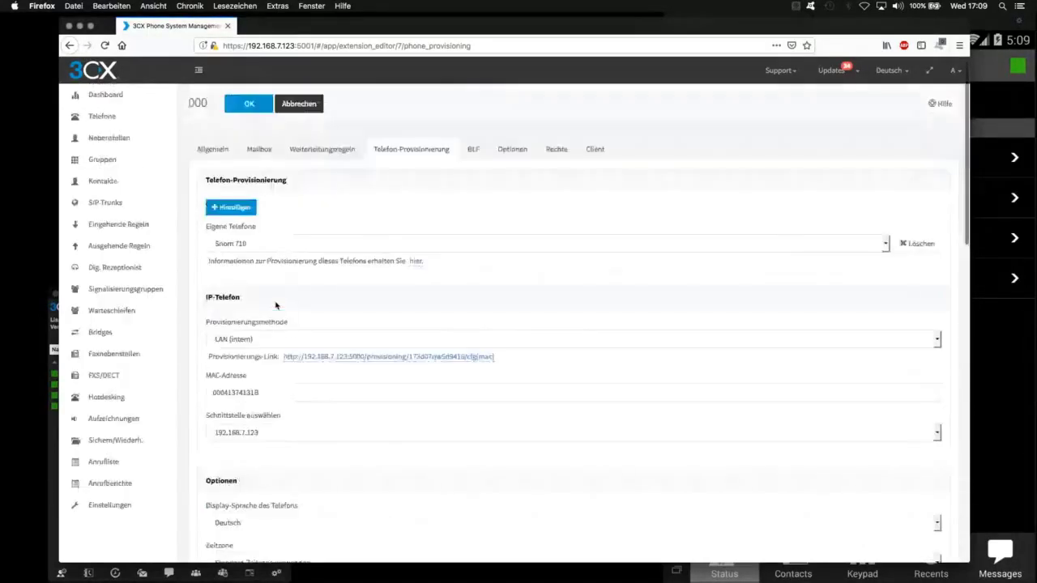
{"action": "scroll", "coordinate": [276, 305], "scroll_direction": "down", "scroll_amount": 10}
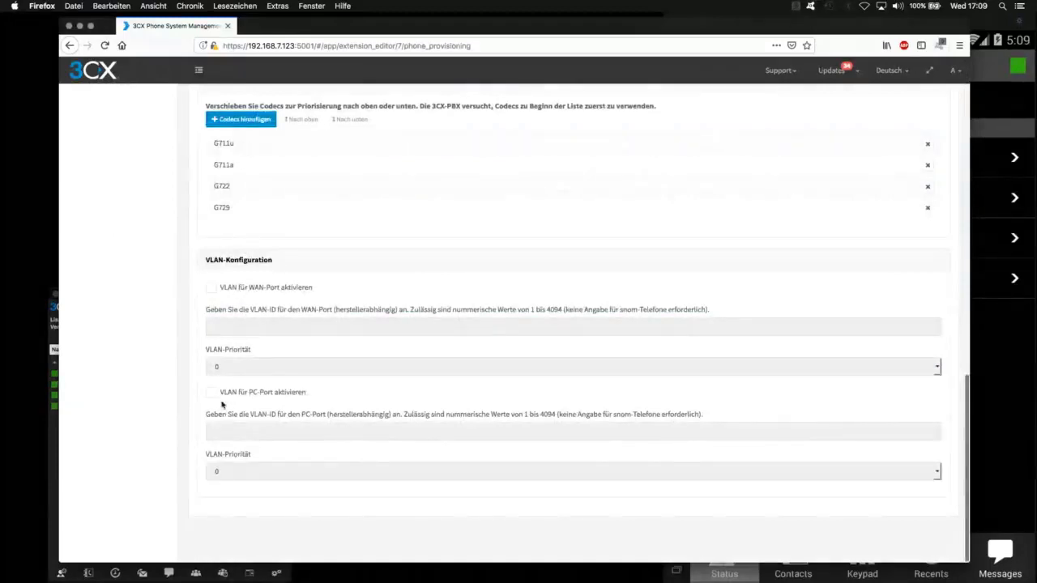
{"action": "scroll", "coordinate": [282, 313], "scroll_direction": "up", "scroll_amount": 10}
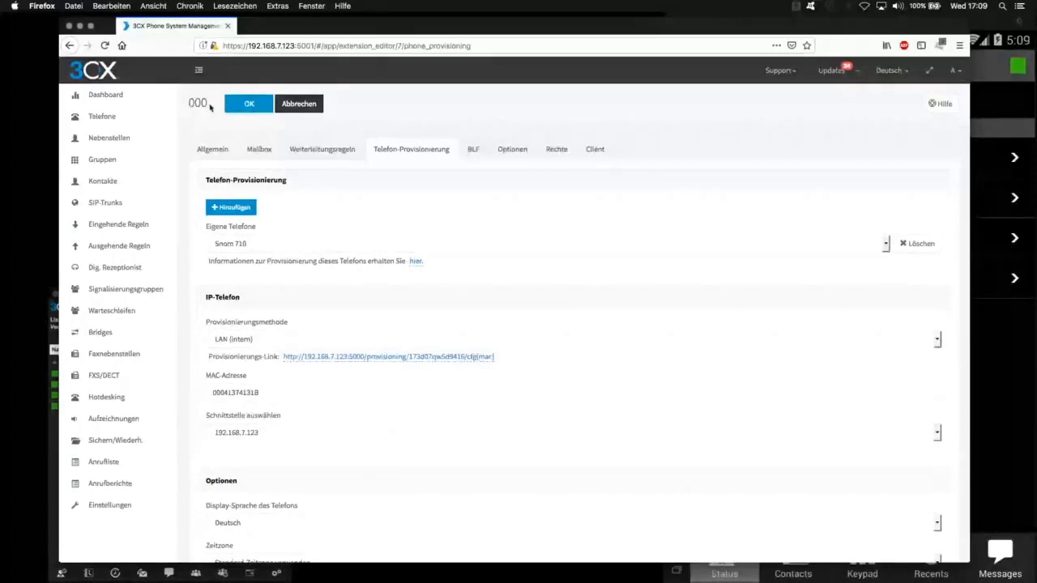
Step: Change the extension number from 000 to 205, enter the user's first name, last name and e-mail, and save
{"action": "left_click", "coordinate": [213, 151]}
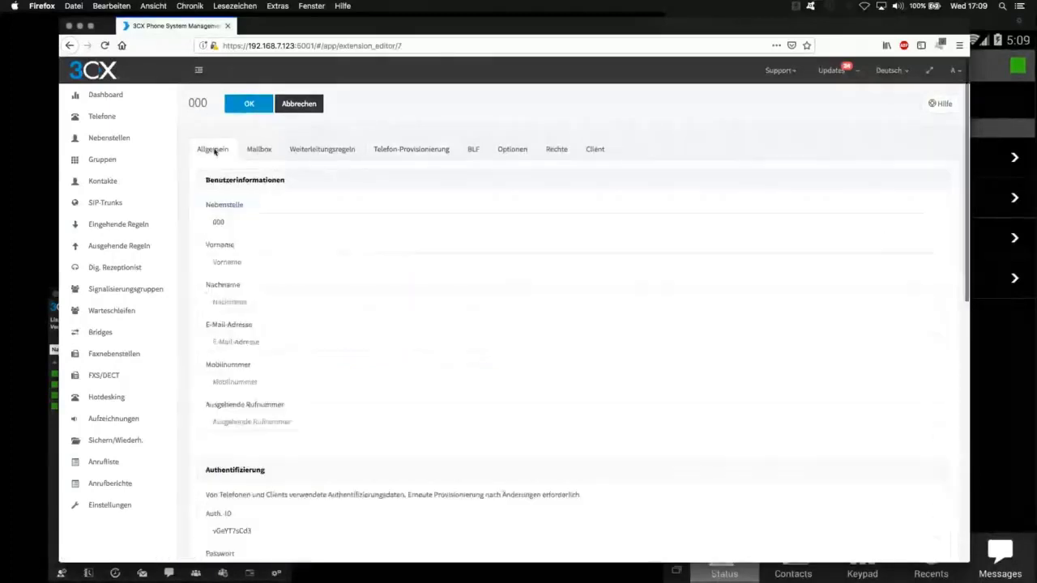
{"action": "left_click_drag", "start_coordinate": [231, 226], "coordinate": [175, 226]}
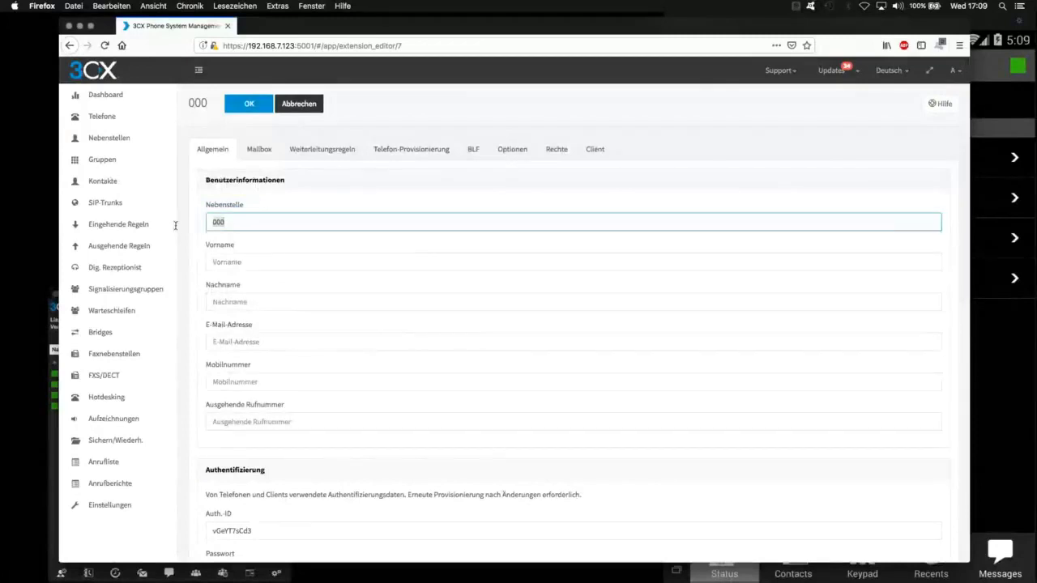
{"action": "type", "text": "205"}
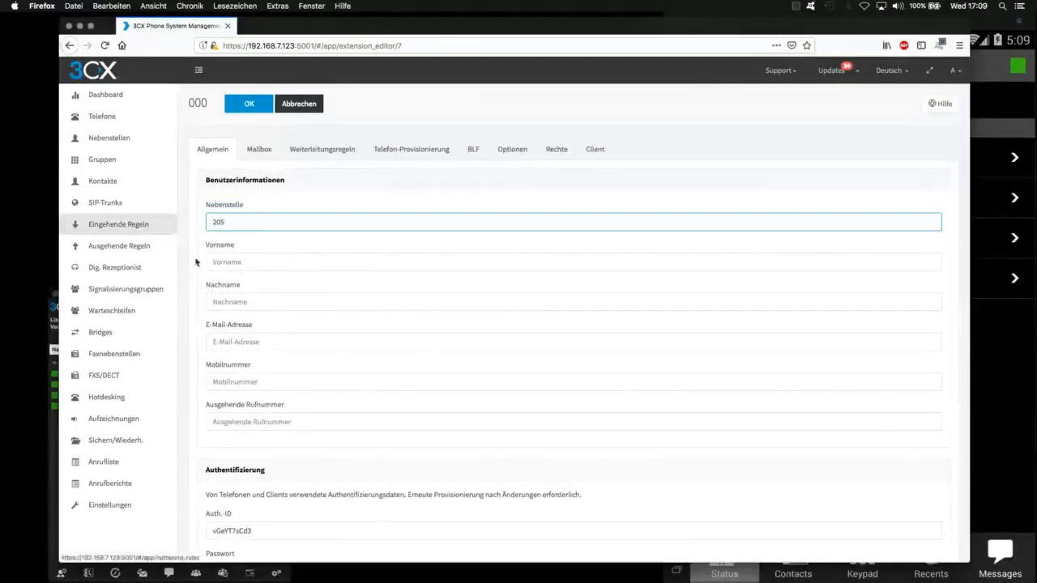
{"action": "left_click", "coordinate": [221, 260]}
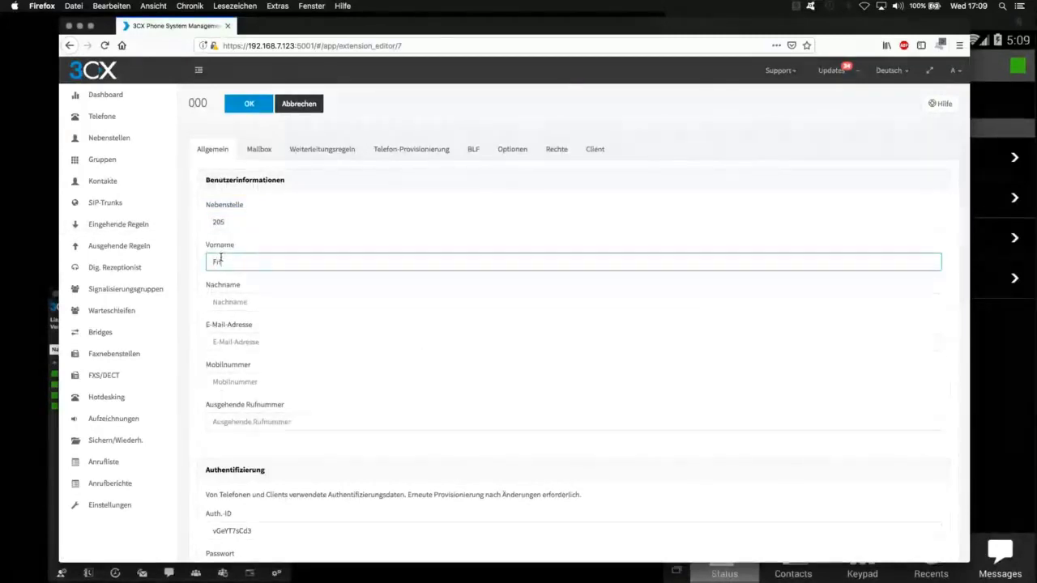
{"action": "left_click", "coordinate": [231, 304]}
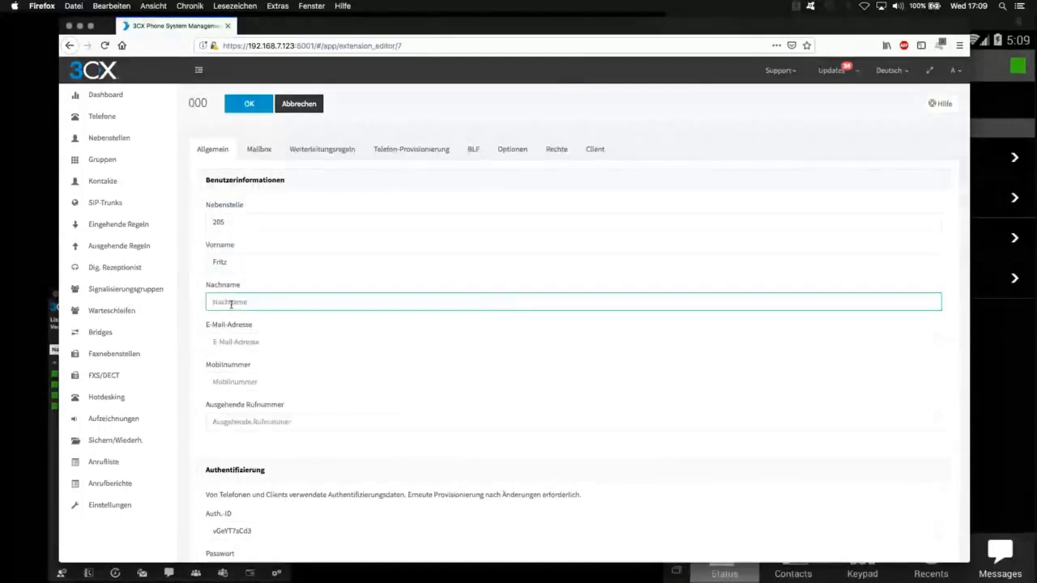
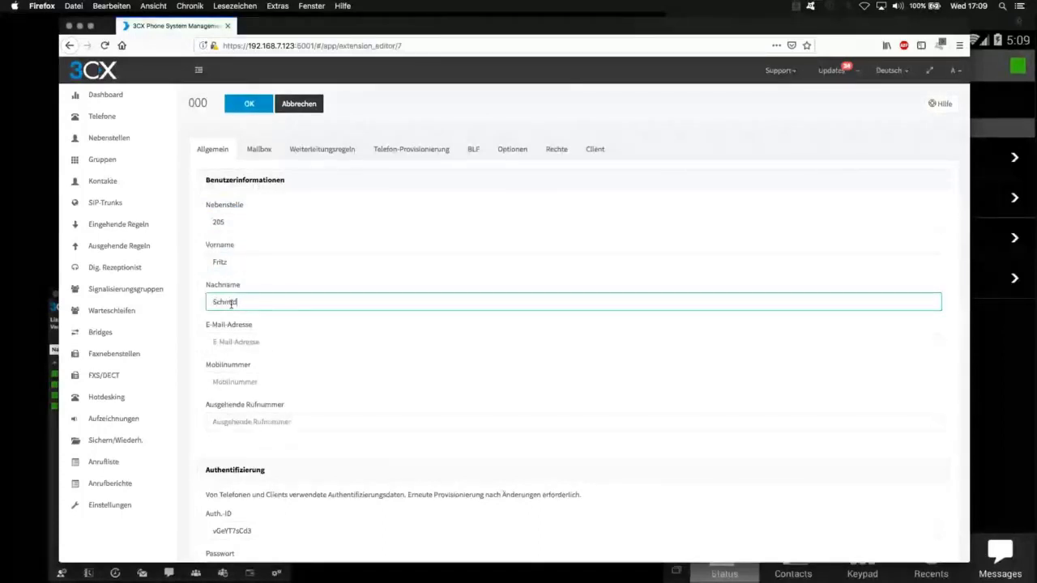
{"action": "left_click", "coordinate": [245, 345]}
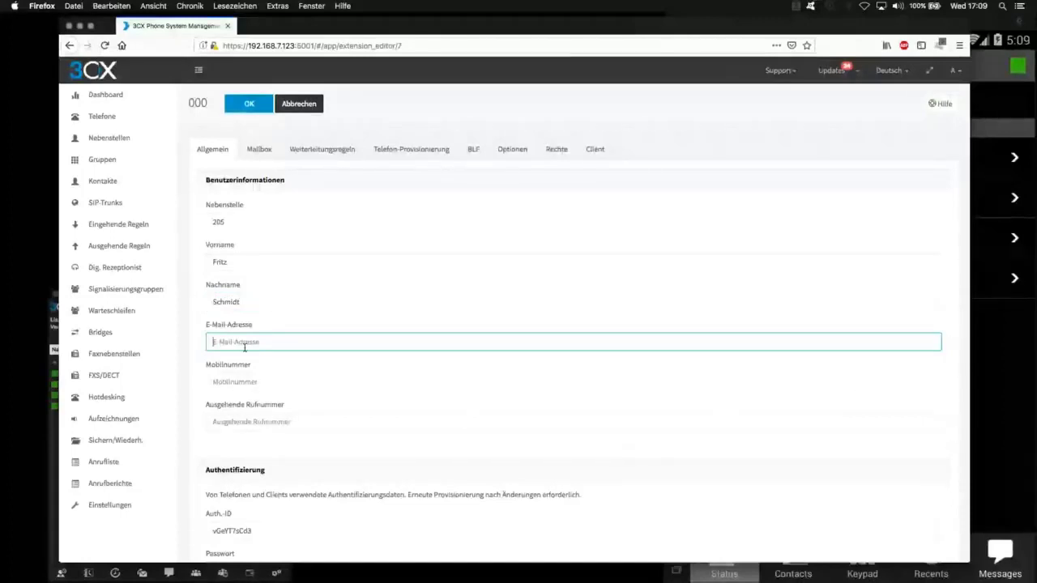
{"action": "left_click", "coordinate": [252, 103]}
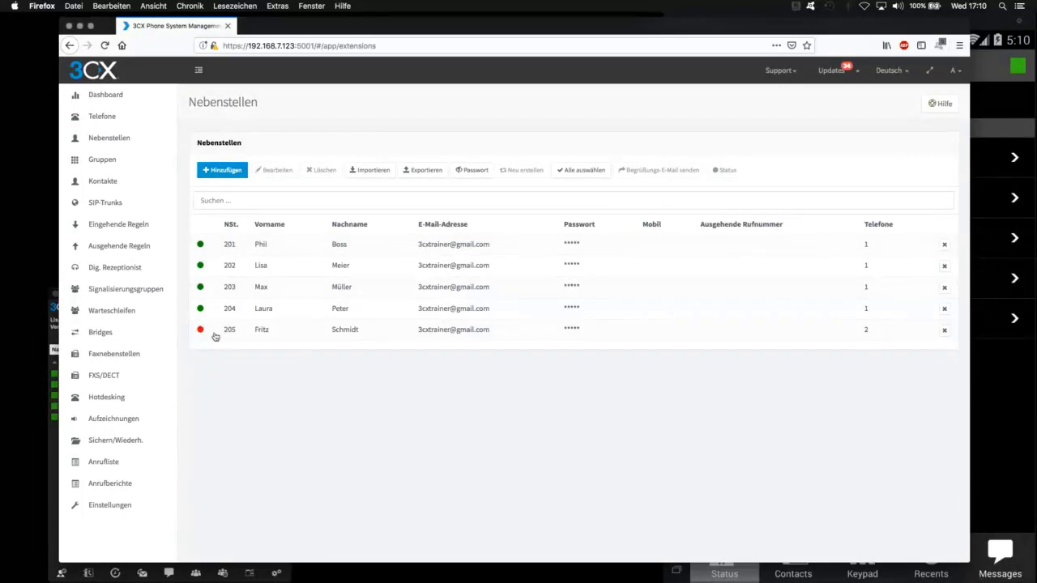
Step: Select extension 205, visit Gruppen, and return to Nebenstellen to refresh its status
{"action": "left_click", "coordinate": [216, 335]}
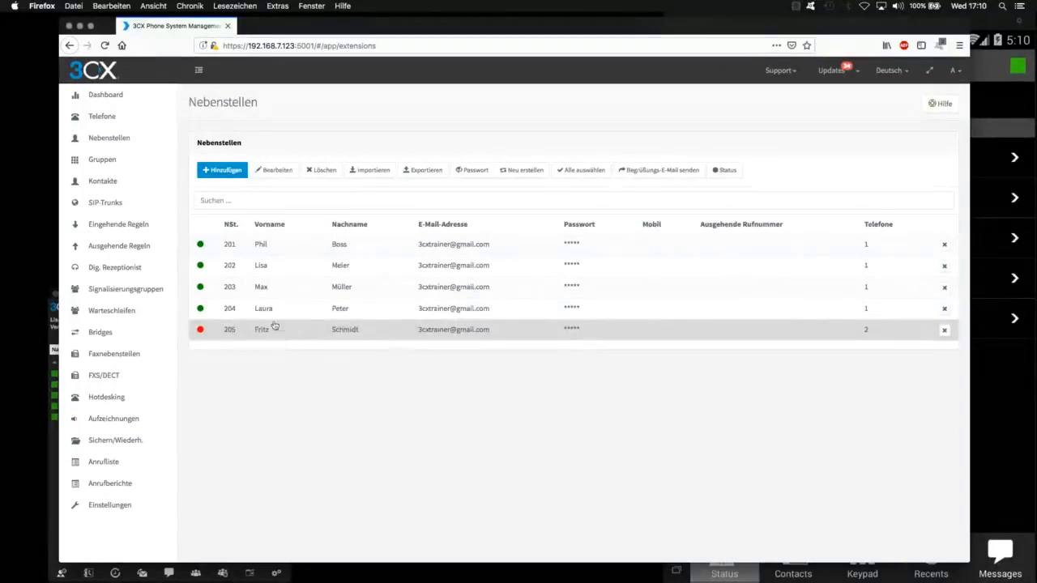
{"action": "left_click", "coordinate": [108, 162]}
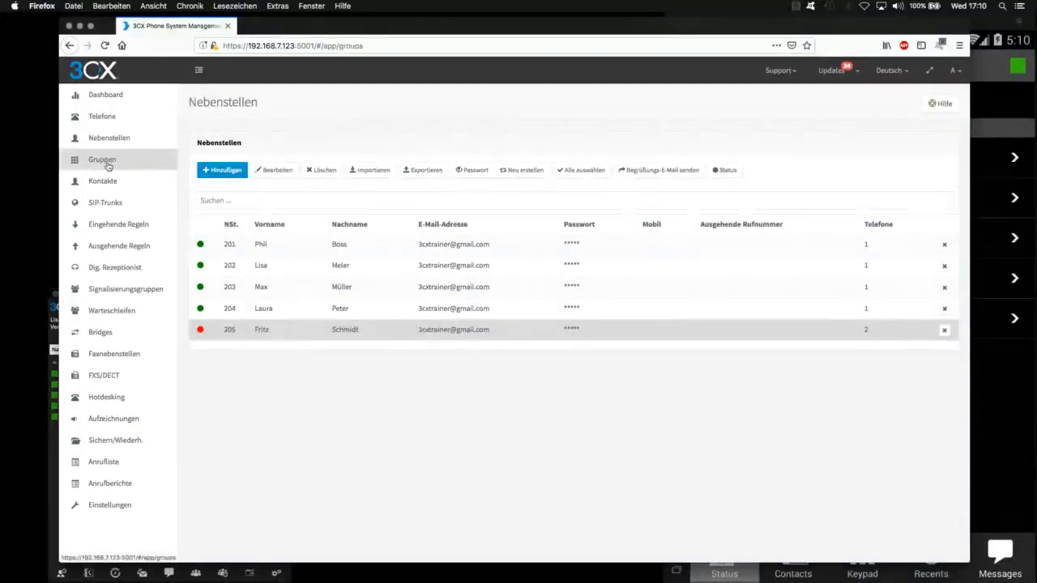
{"action": "left_click", "coordinate": [118, 141]}
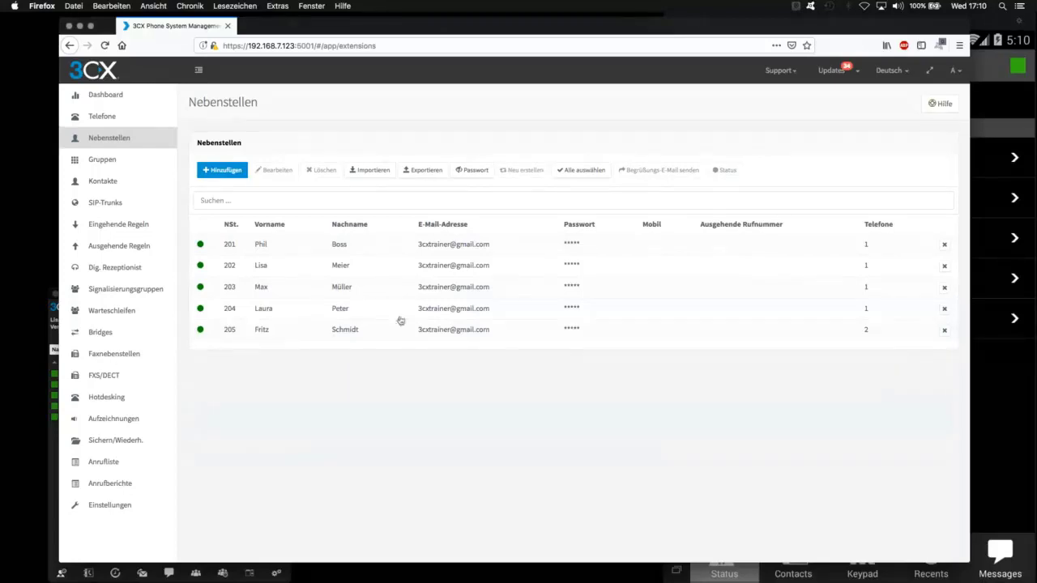
Step: Call extension 205 from the 3CX Android app in Nox and hang up once connected
{"action": "left_click", "coordinate": [996, 61]}
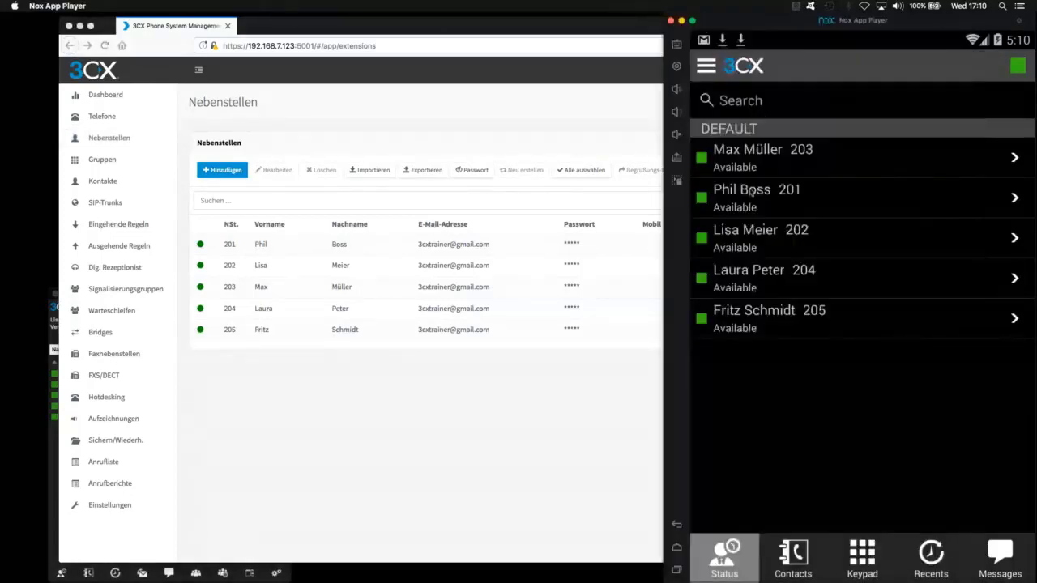
{"action": "left_click", "coordinate": [728, 321]}
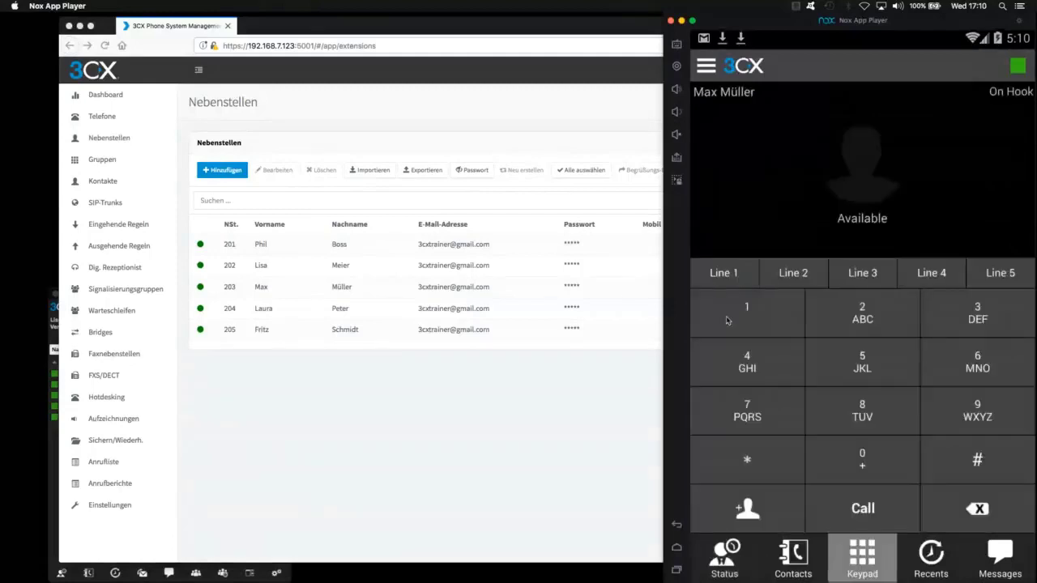
{"action": "left_click", "coordinate": [724, 558]}
{"action": "left_click", "coordinate": [733, 312]}
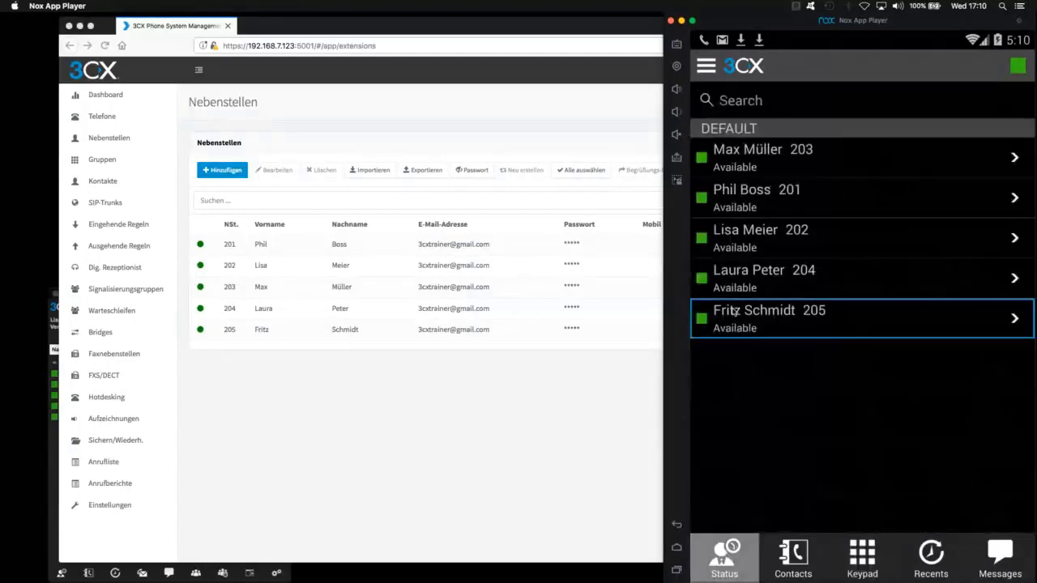
{"action": "left_click", "coordinate": [1014, 320]}
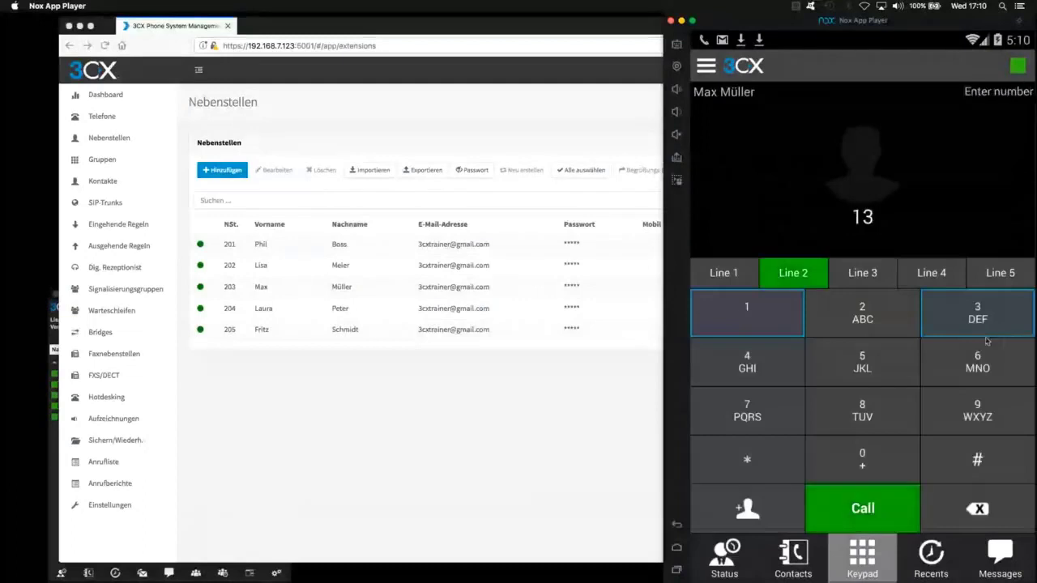
{"action": "left_click", "coordinate": [907, 504]}
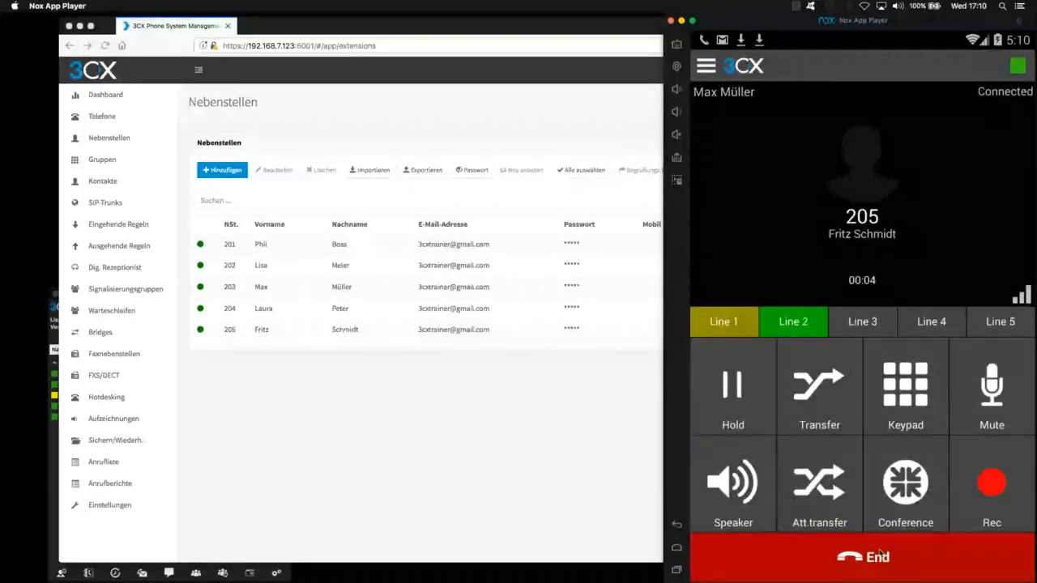
{"action": "left_click", "coordinate": [881, 553]}
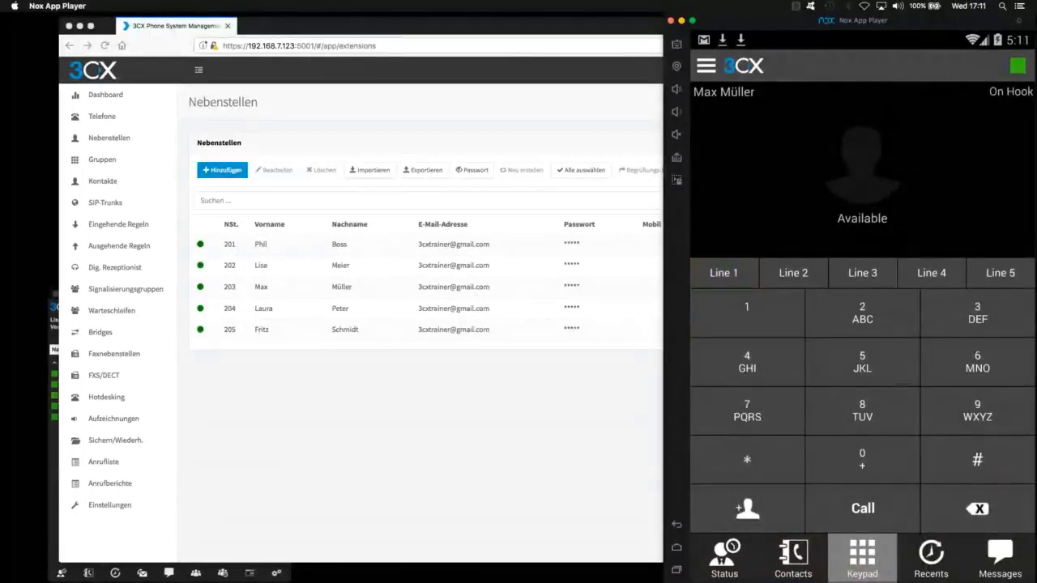
{"action": "left_click", "coordinate": [286, 566]}
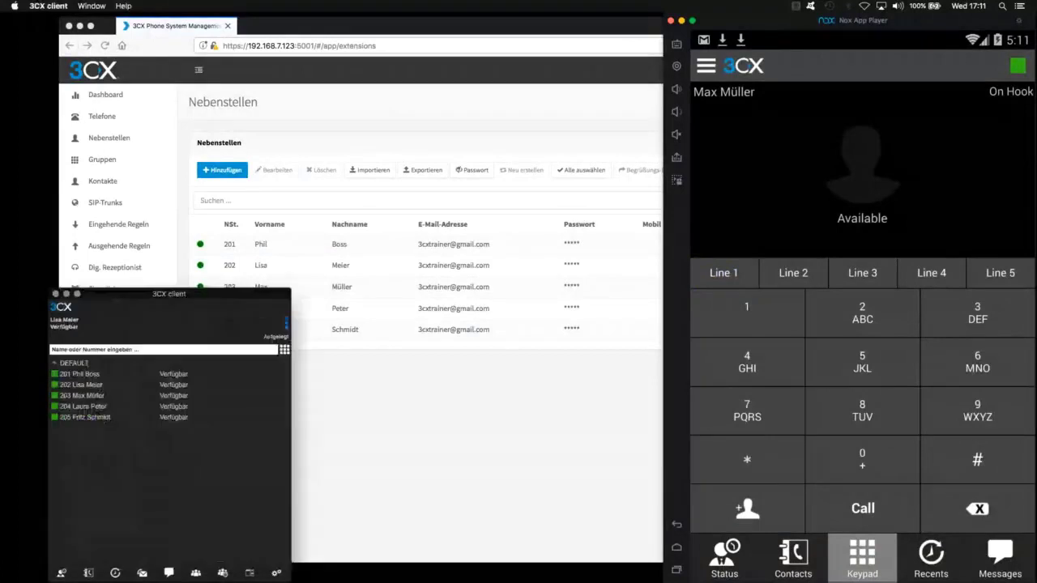
Step: Call extension 205 from the Mac 3CX client's contact list, then hang up
{"action": "double_click", "coordinate": [92, 418]}
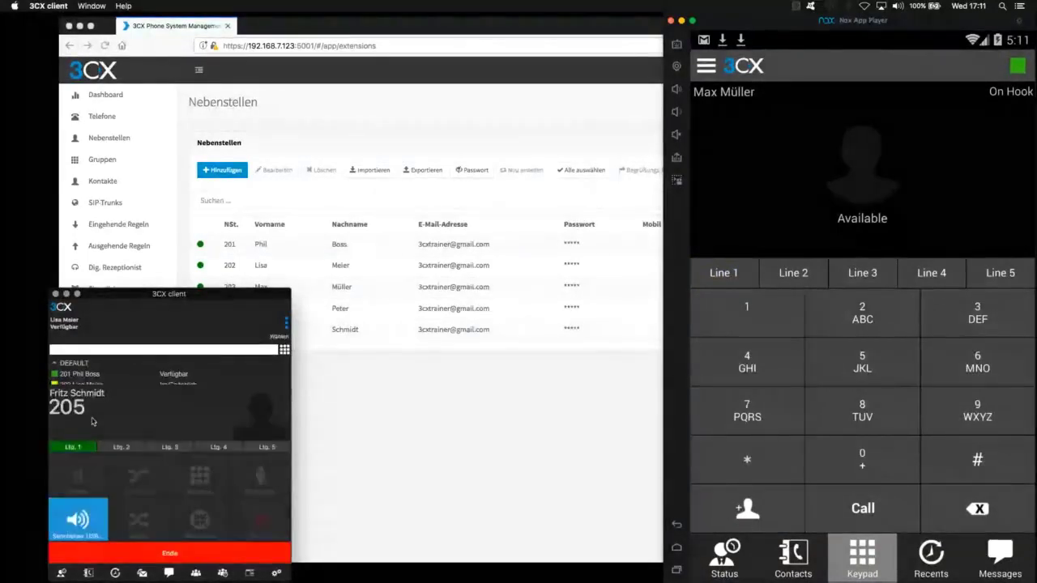
{"action": "left_click", "coordinate": [142, 555]}
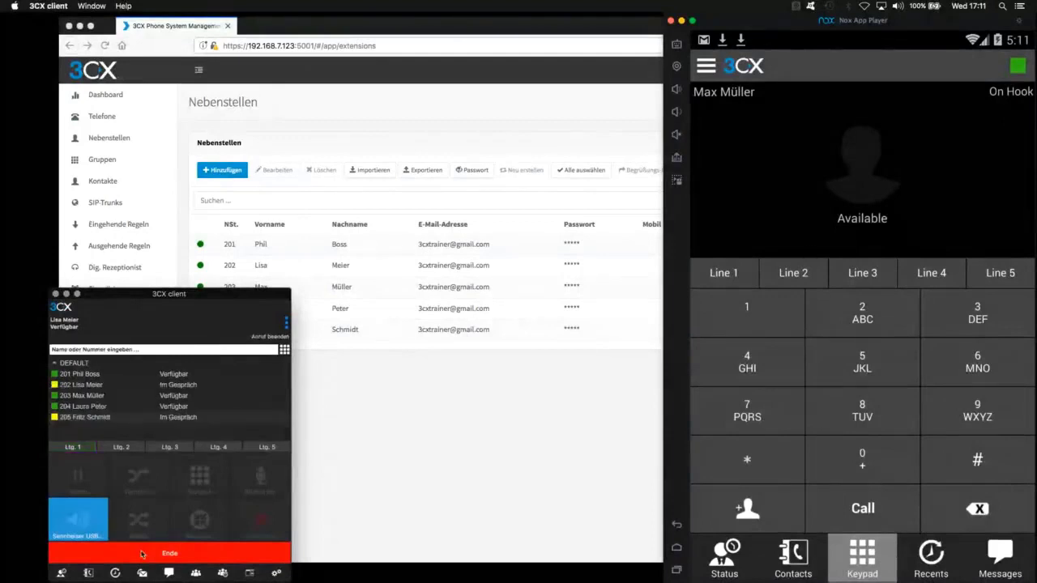
{"action": "left_click", "coordinate": [459, 427]}
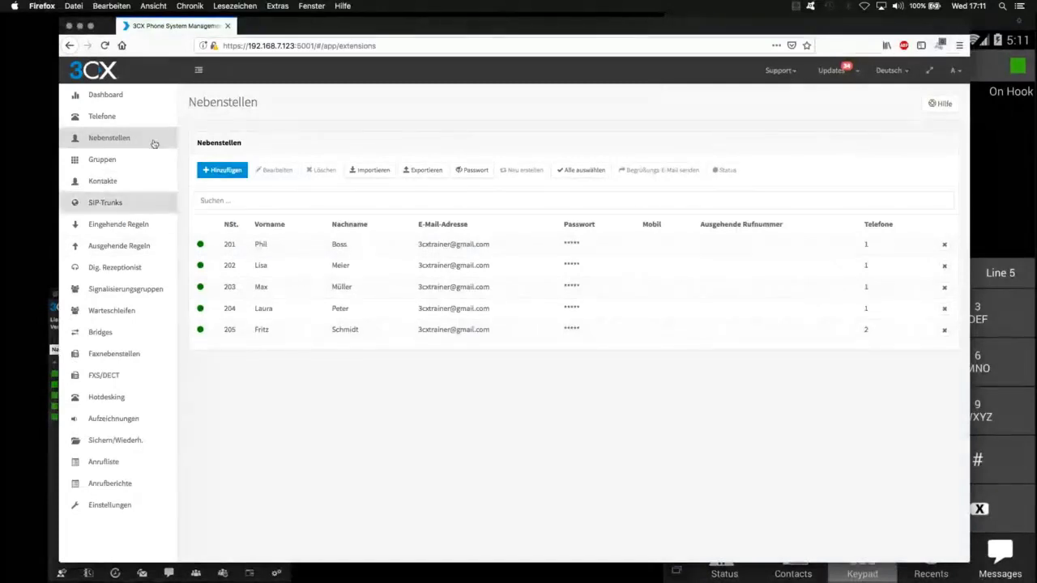
Step: Assign the new unassigned Yealink T48 phone to extension 201
{"action": "left_click", "coordinate": [116, 120]}
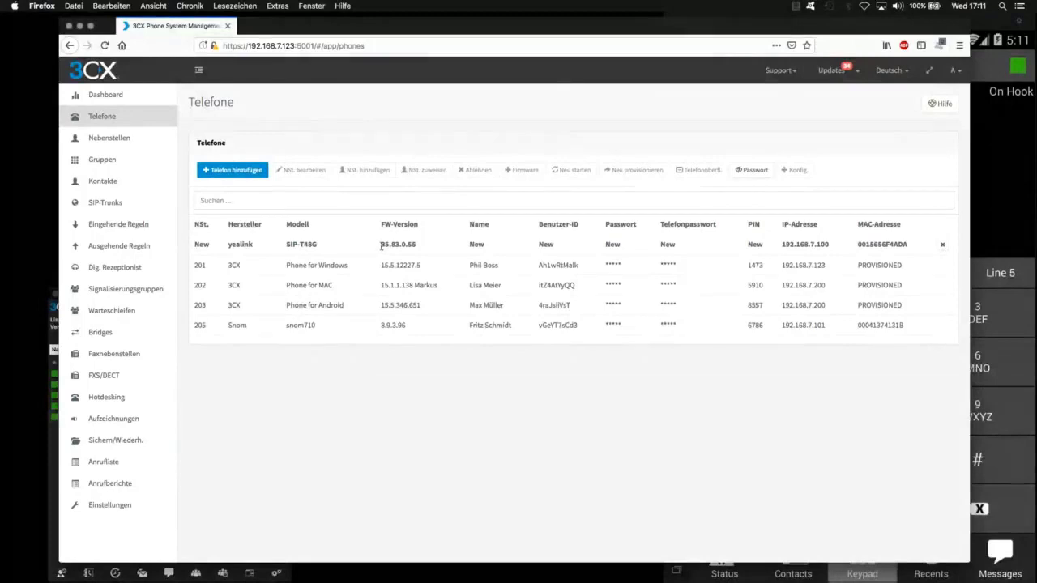
{"action": "left_click", "coordinate": [419, 247]}
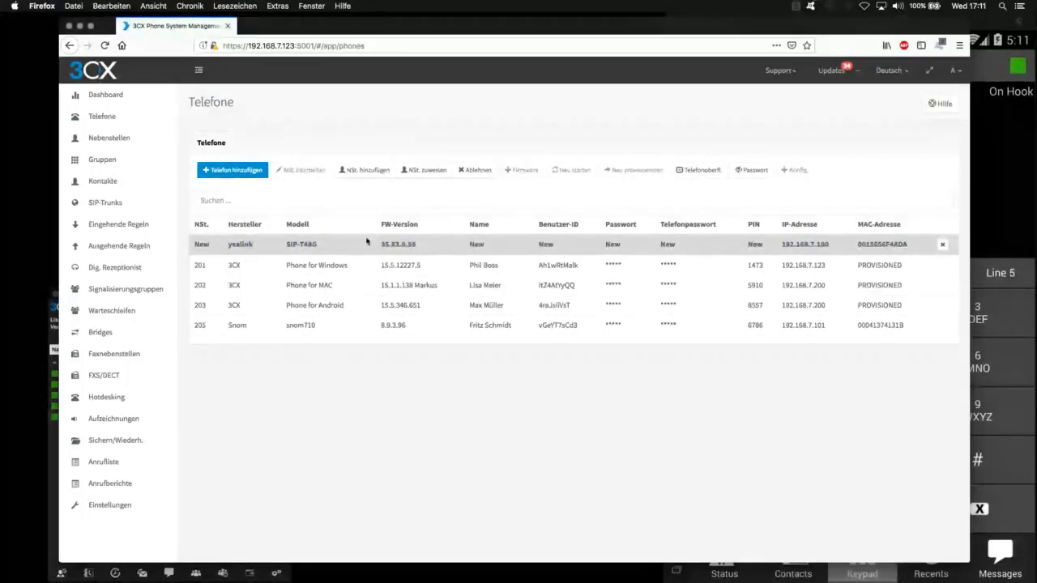
{"action": "left_click", "coordinate": [423, 172]}
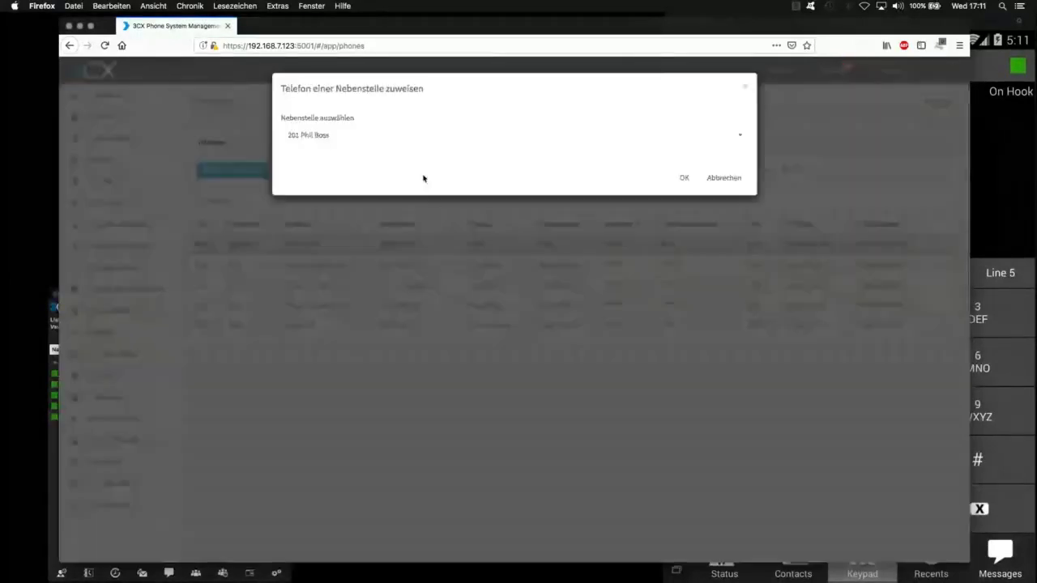
{"action": "left_click", "coordinate": [329, 138]}
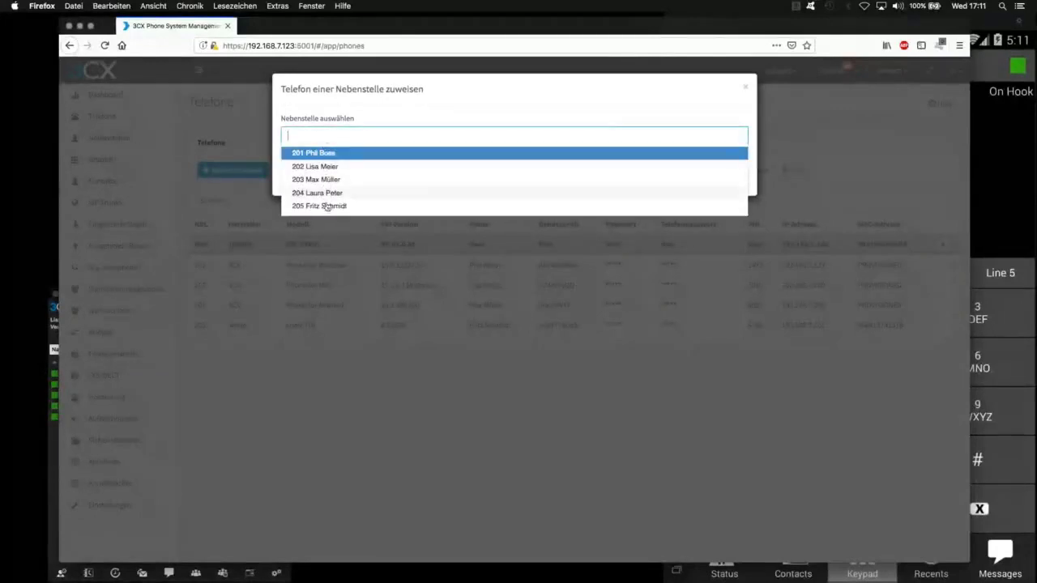
{"action": "left_click", "coordinate": [340, 156]}
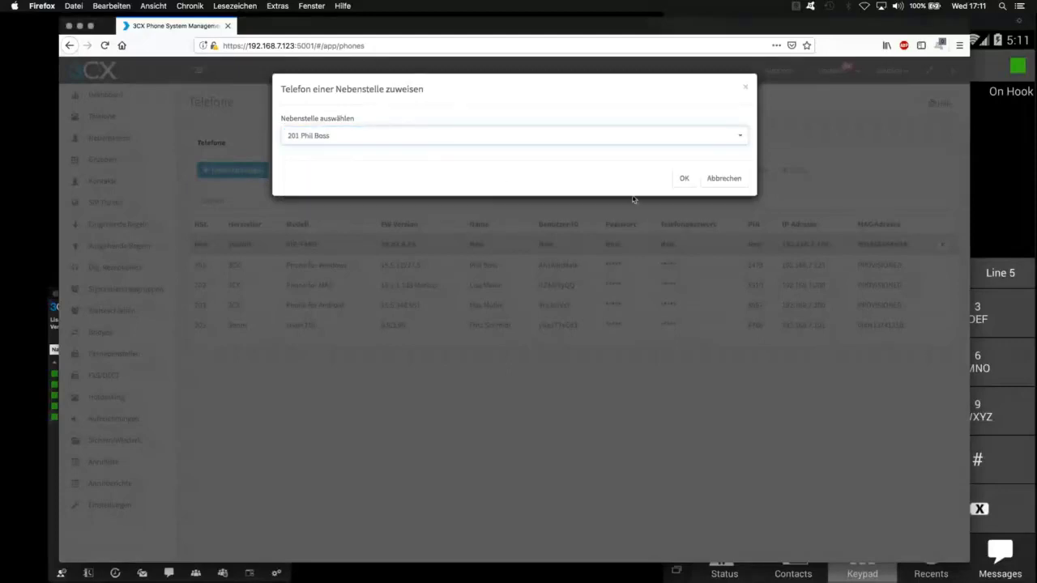
{"action": "left_click", "coordinate": [686, 177]}
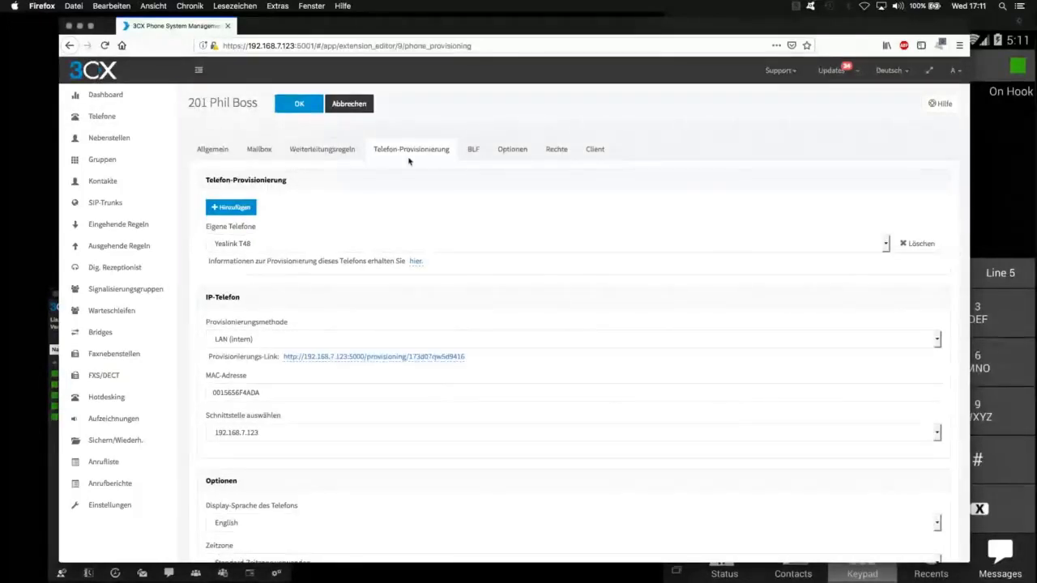
Step: Set Display-Sprache des Telefons to German for extension 201's Yealink T48 and save
{"action": "scroll", "coordinate": [438, 157], "scroll_direction": "down", "scroll_amount": 1}
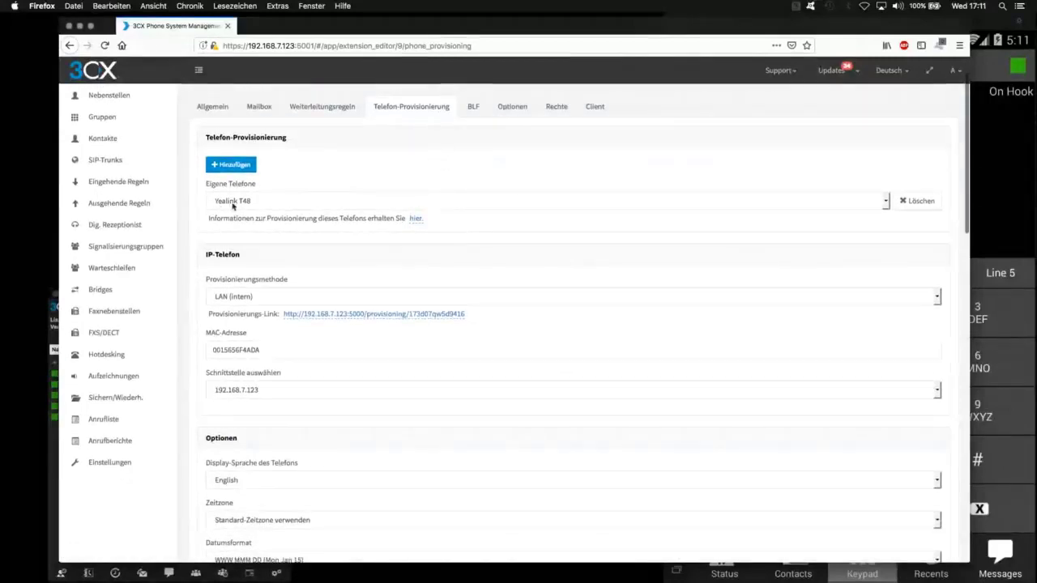
{"action": "scroll", "coordinate": [252, 203], "scroll_direction": "down", "scroll_amount": 1}
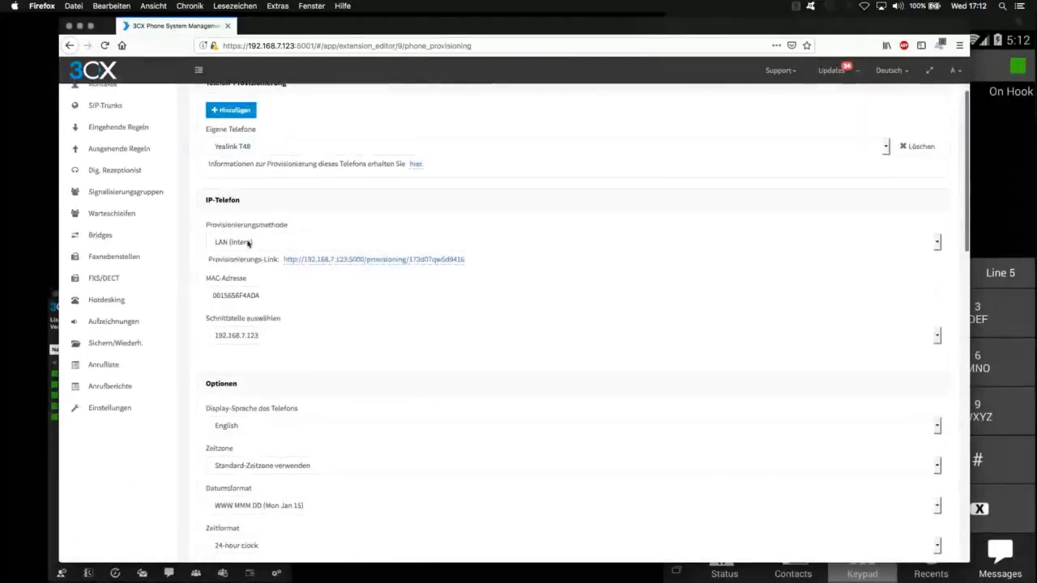
{"action": "scroll", "coordinate": [243, 357], "scroll_direction": "down", "scroll_amount": 2}
{"action": "left_click", "coordinate": [244, 341]}
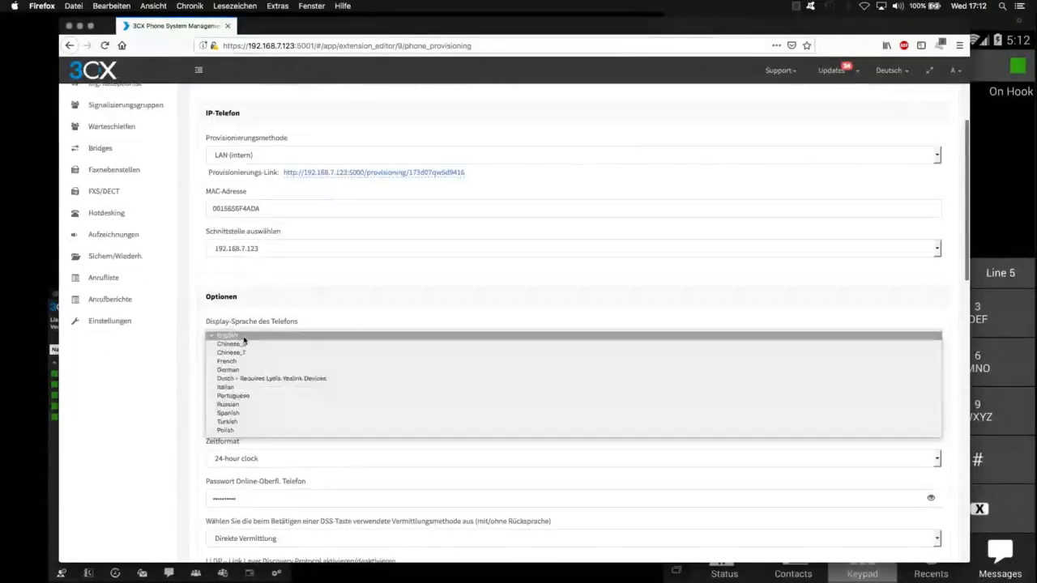
{"action": "left_click", "coordinate": [243, 372]}
{"action": "scroll", "coordinate": [243, 372], "scroll_direction": "down", "scroll_amount": 1}
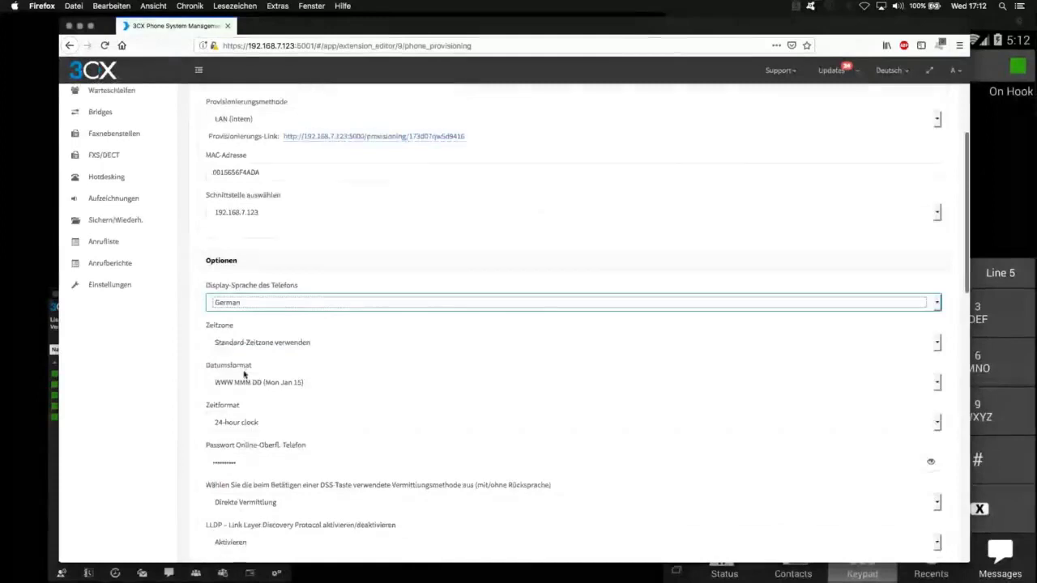
{"action": "scroll", "coordinate": [268, 381], "scroll_direction": "down", "scroll_amount": 3}
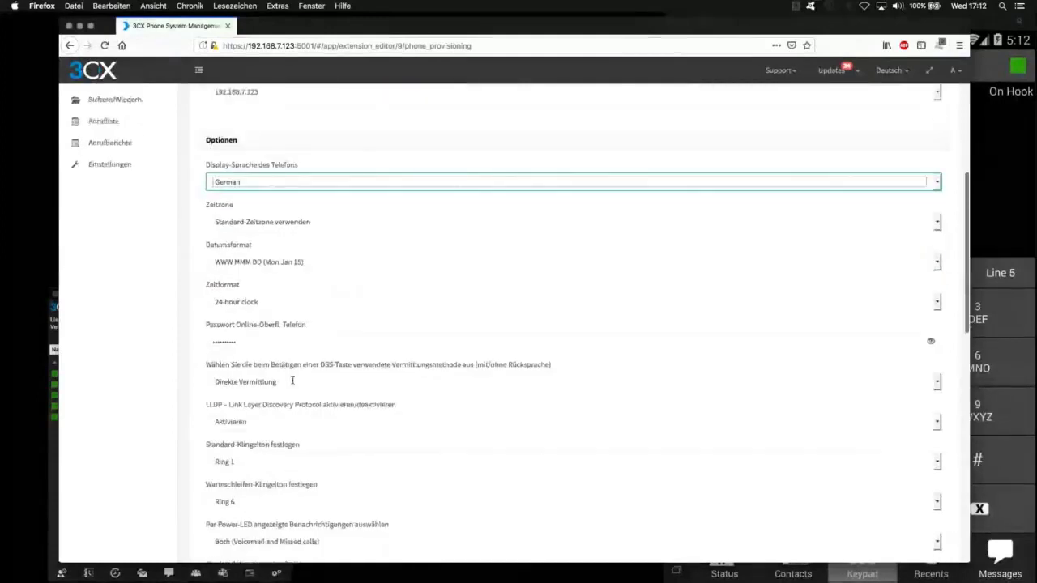
{"action": "scroll", "coordinate": [292, 380], "scroll_direction": "down", "scroll_amount": 3}
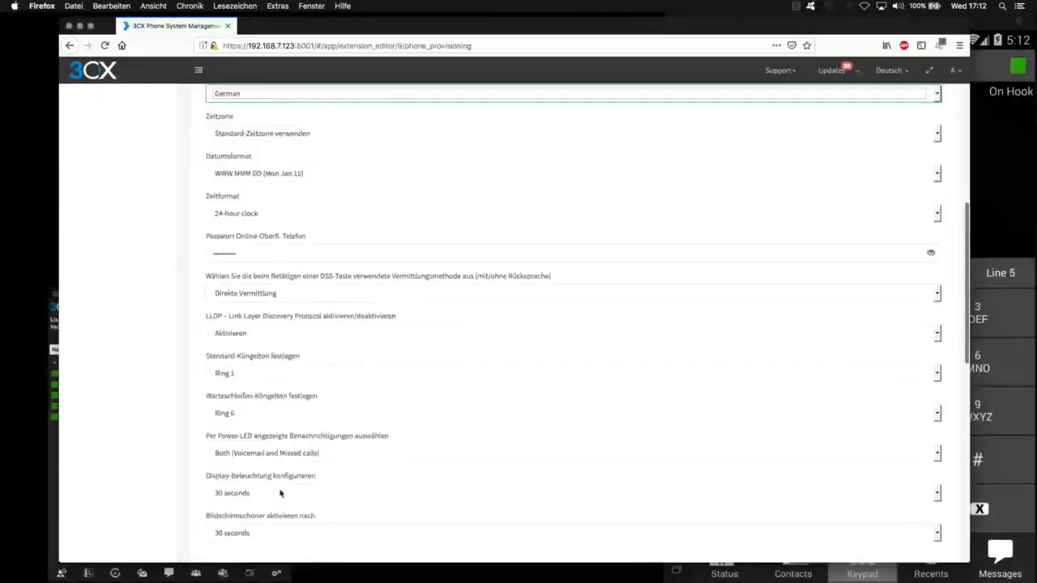
{"action": "scroll", "coordinate": [281, 486], "scroll_direction": "up", "scroll_amount": 10}
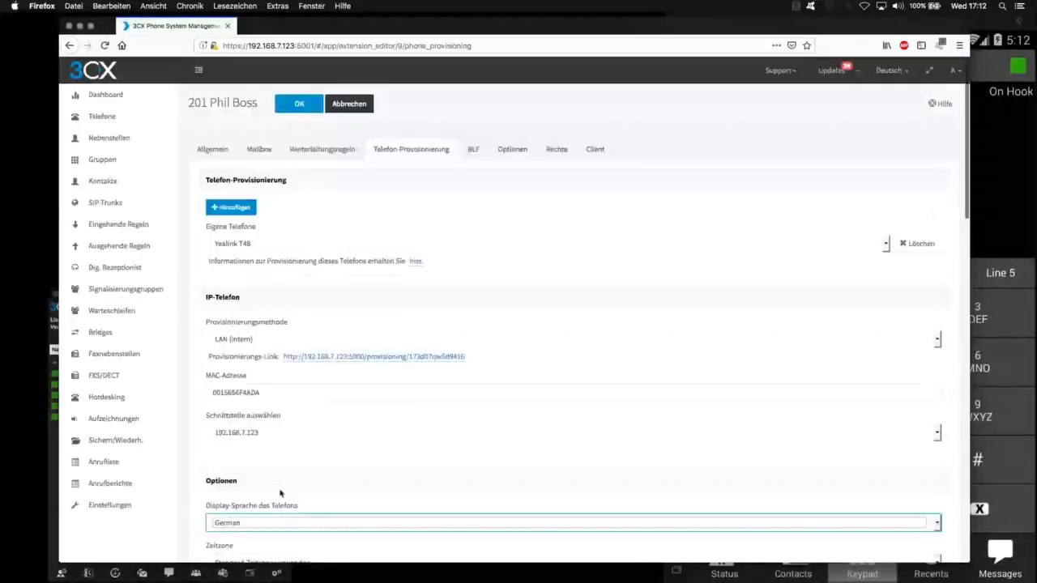
{"action": "left_click", "coordinate": [299, 106]}
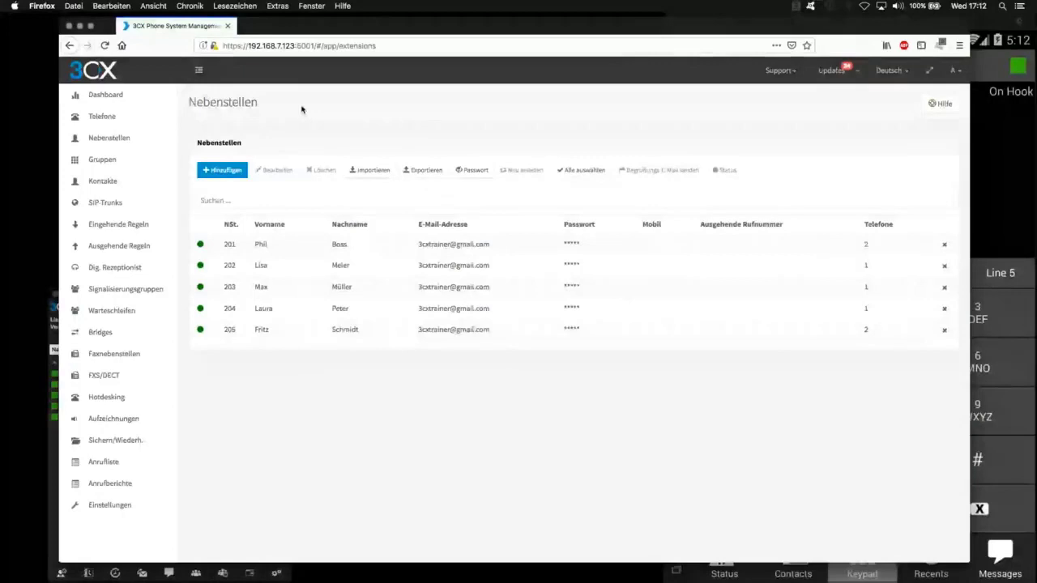
Step: In extension 201's BLF tab, set keys 1 and 2 to Leitung
{"action": "double_click", "coordinate": [283, 252]}
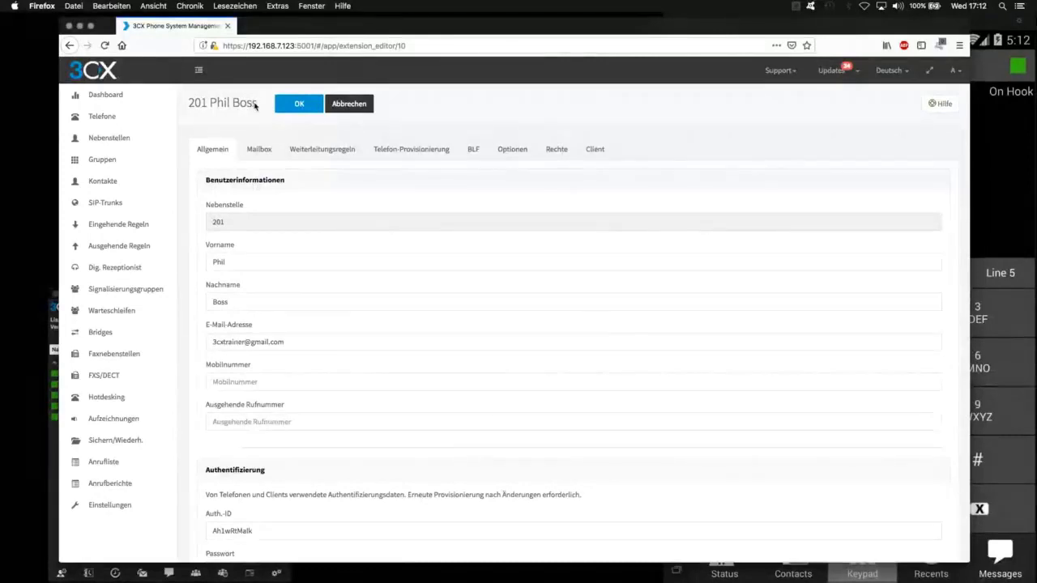
{"action": "left_click", "coordinate": [474, 151]}
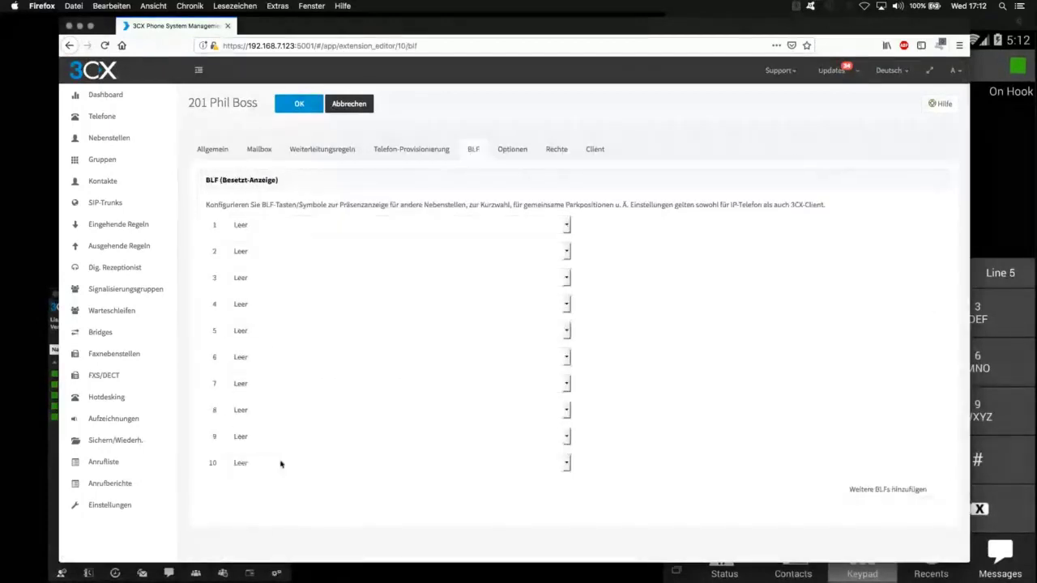
{"action": "left_click", "coordinate": [566, 226]}
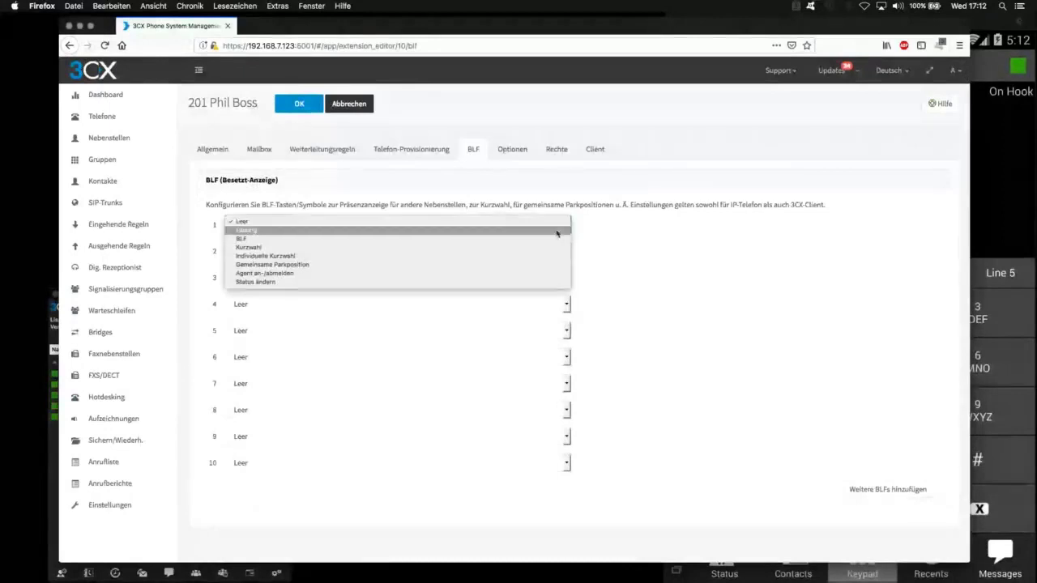
{"action": "left_click", "coordinate": [556, 231]}
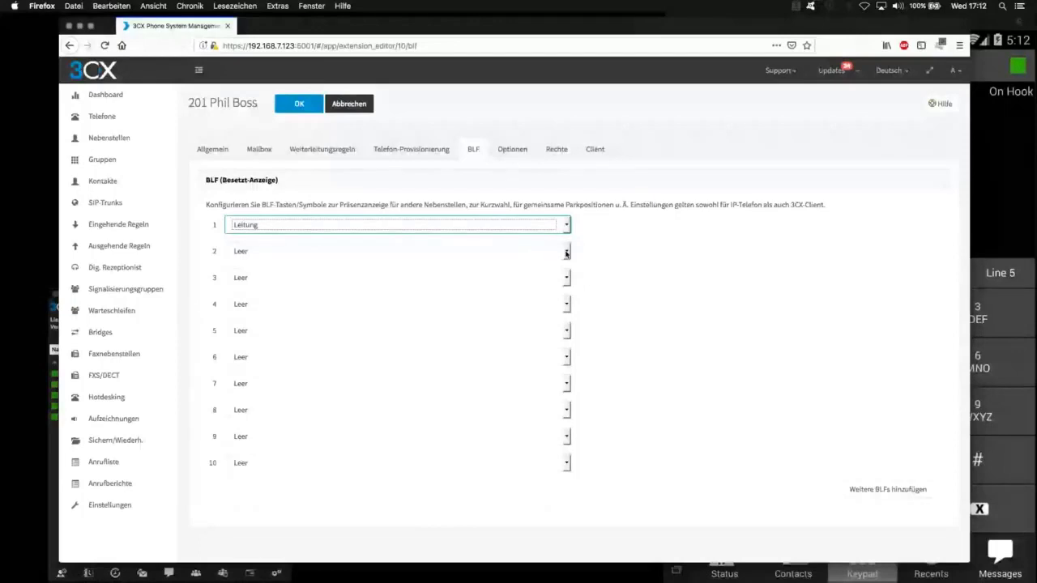
{"action": "left_click", "coordinate": [566, 253]}
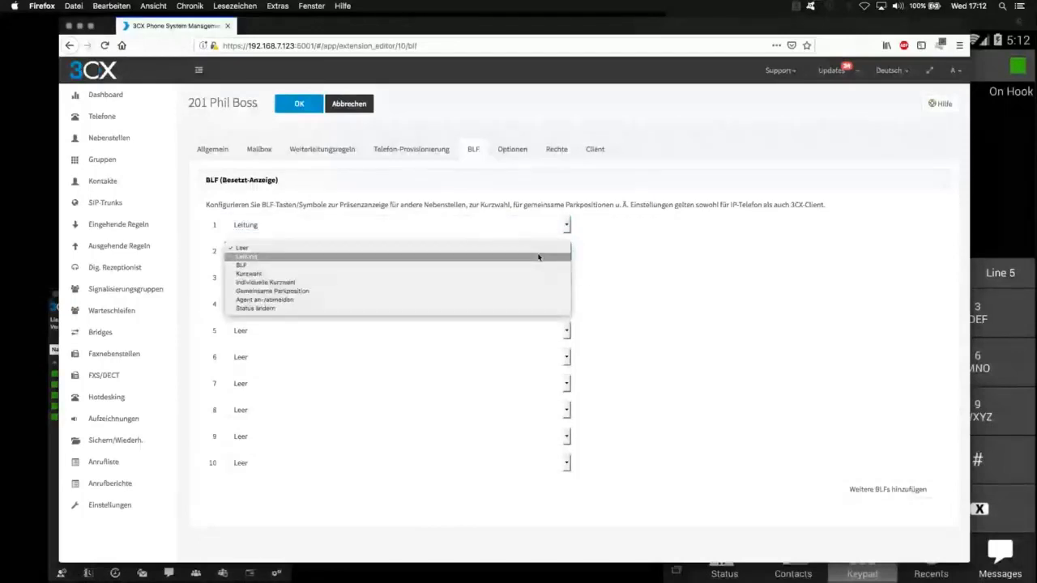
{"action": "left_click", "coordinate": [536, 257]}
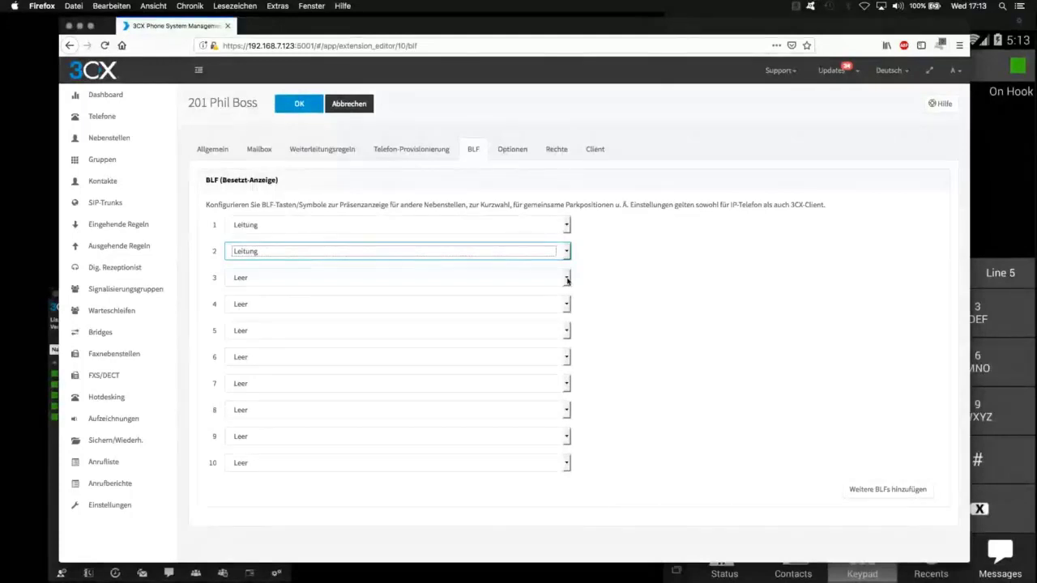
Step: Change key 1 to BLF monitoring extension 202
{"action": "left_click", "coordinate": [566, 229]}
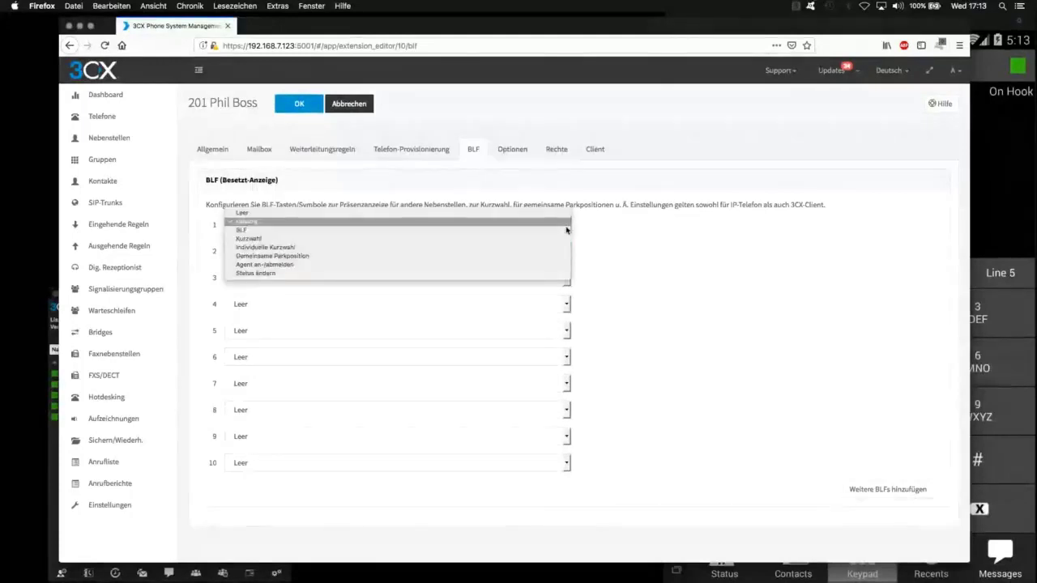
{"action": "left_click", "coordinate": [559, 232]}
{"action": "left_click", "coordinate": [608, 232]}
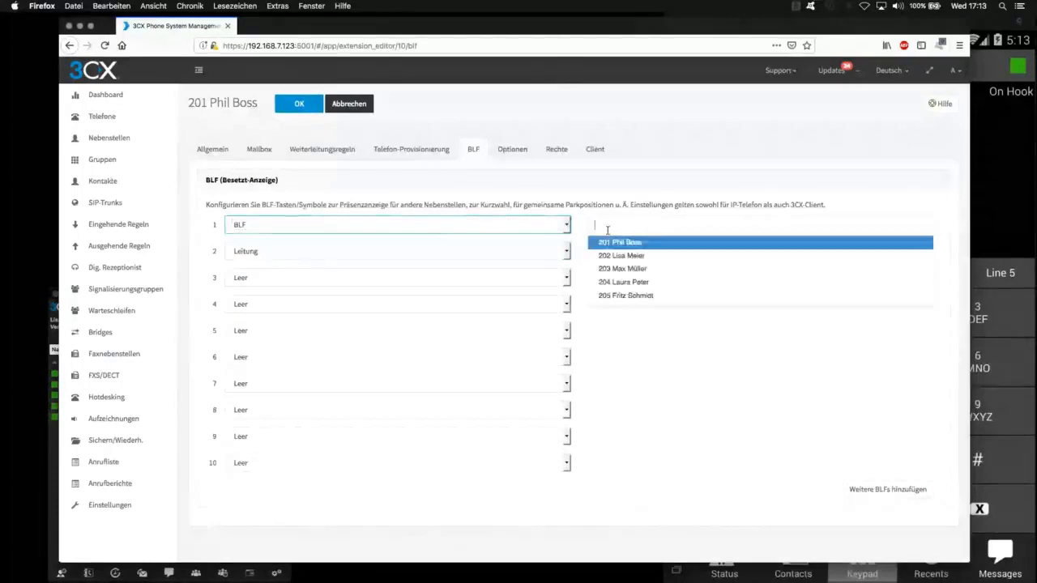
{"action": "left_click", "coordinate": [618, 256]}
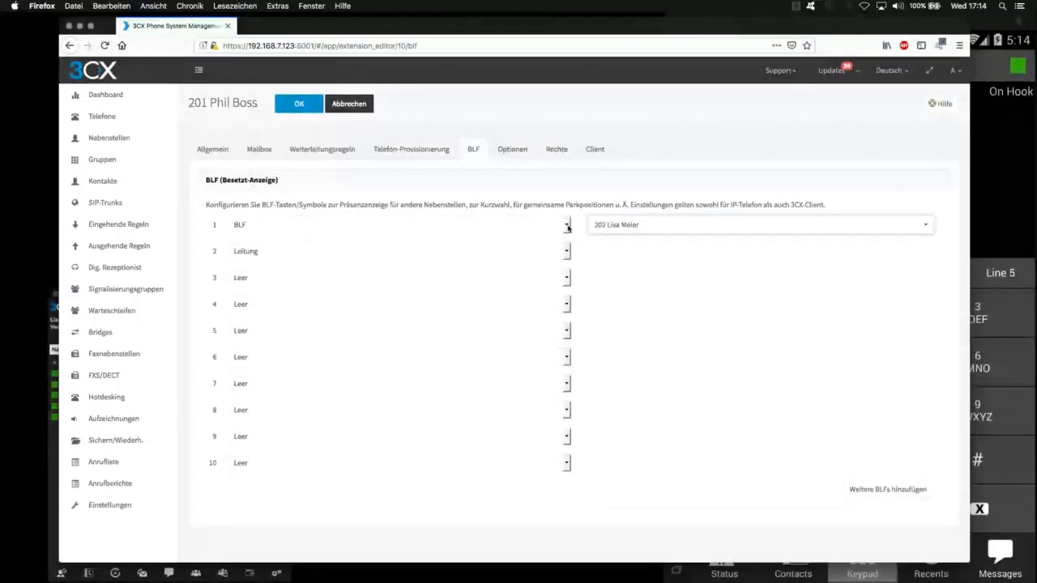
{"action": "left_click", "coordinate": [567, 224]}
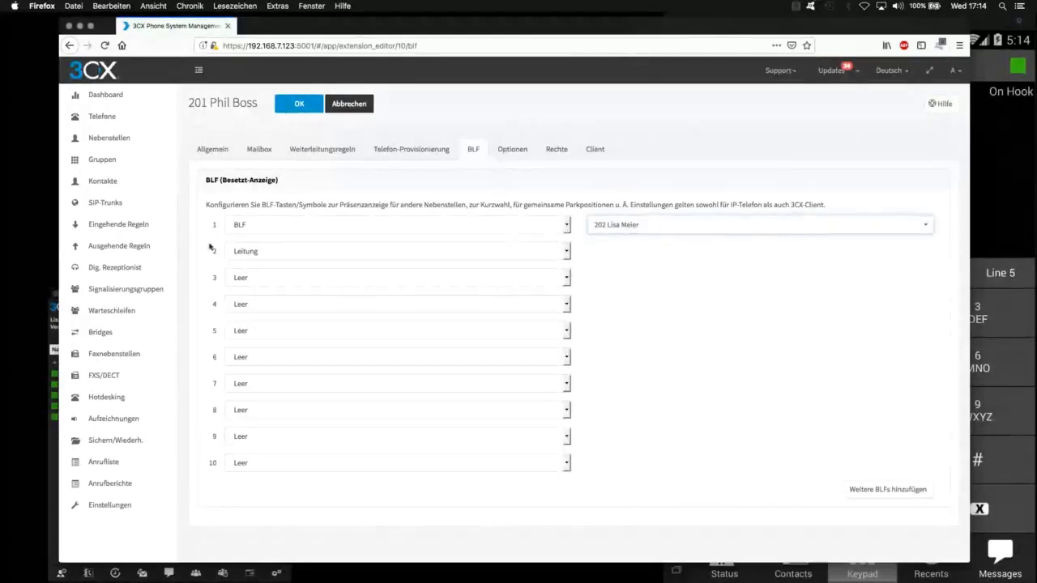
Step: Return key 1 to Leitung and make keys 3, 4, 5 and 6 BLF keys
{"action": "left_click", "coordinate": [568, 227]}
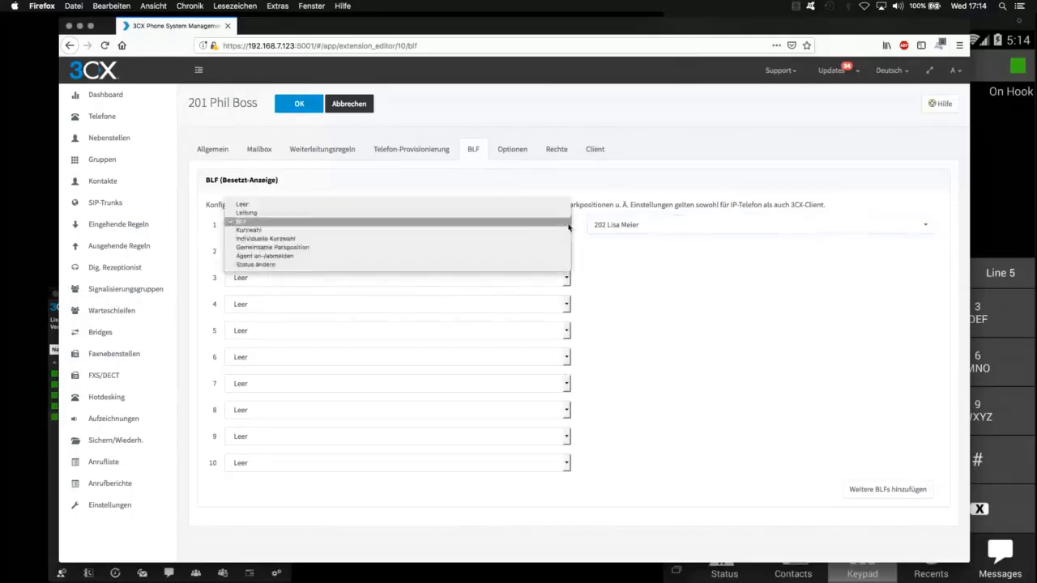
{"action": "left_click", "coordinate": [380, 213]}
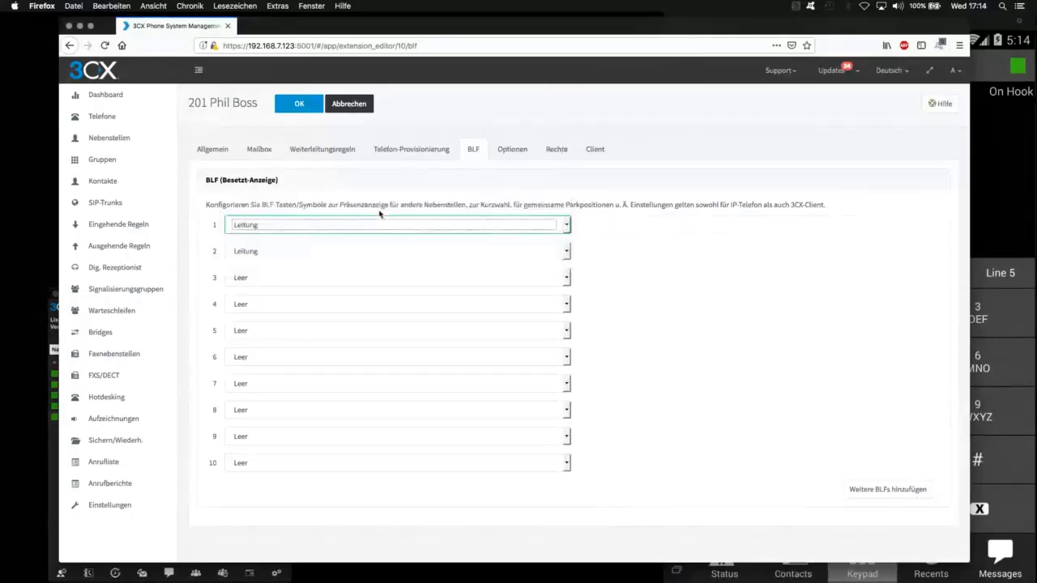
{"action": "left_click", "coordinate": [567, 277]}
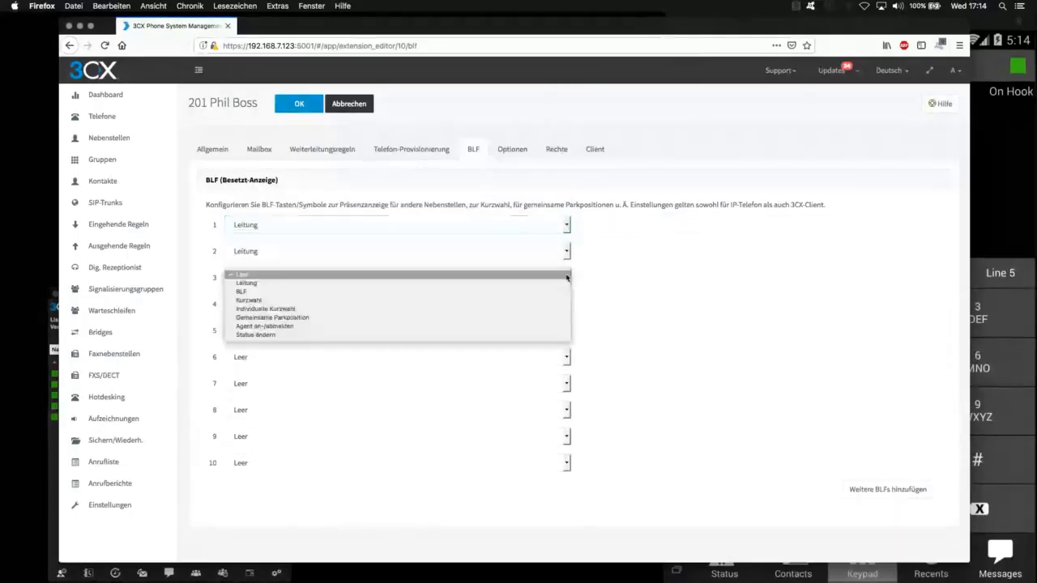
{"action": "left_click", "coordinate": [318, 291]}
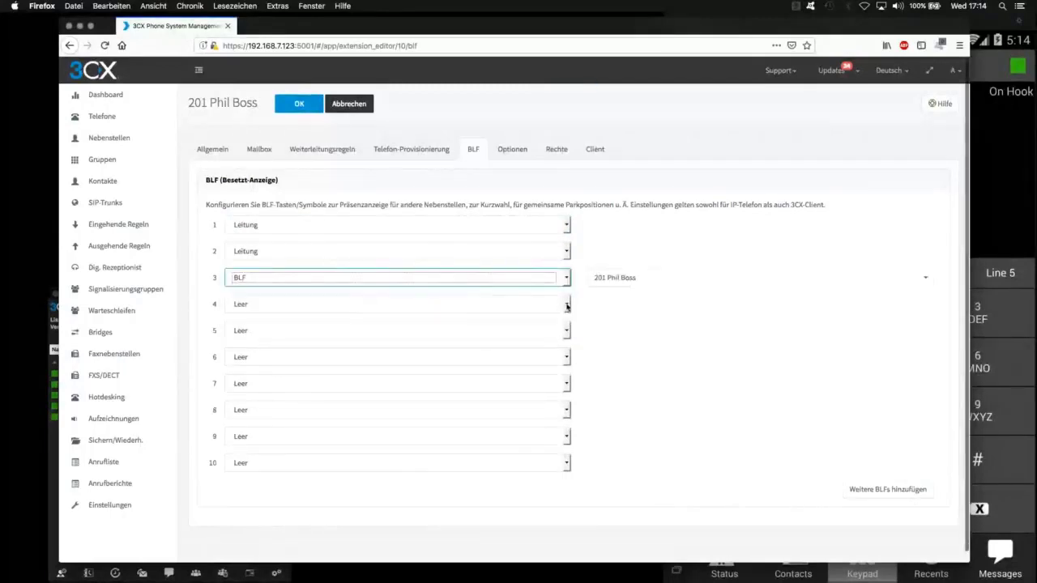
{"action": "left_click", "coordinate": [567, 305]}
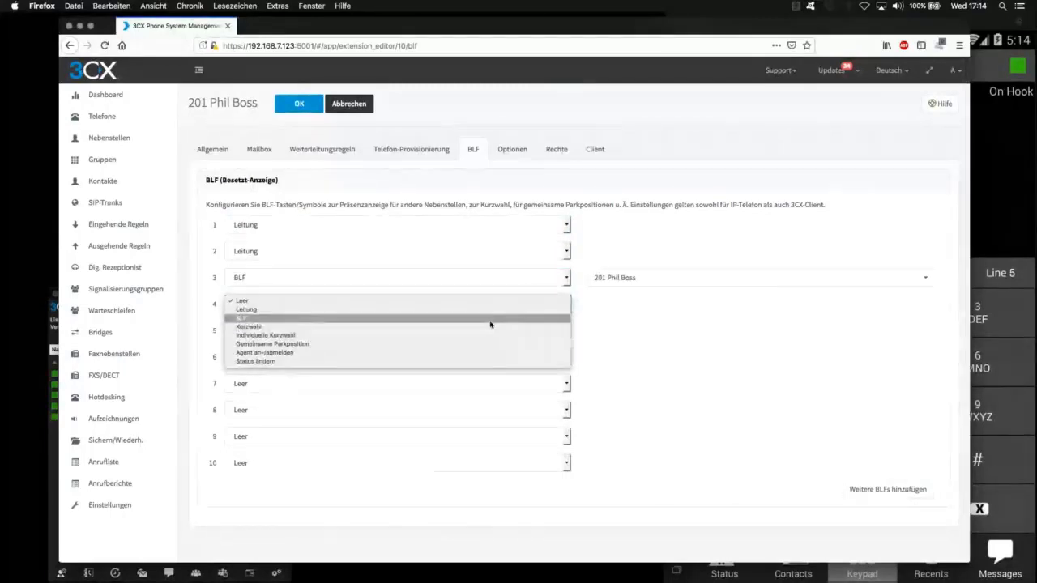
{"action": "left_click", "coordinate": [491, 318]}
{"action": "left_click", "coordinate": [567, 331]}
{"action": "left_click", "coordinate": [527, 344]}
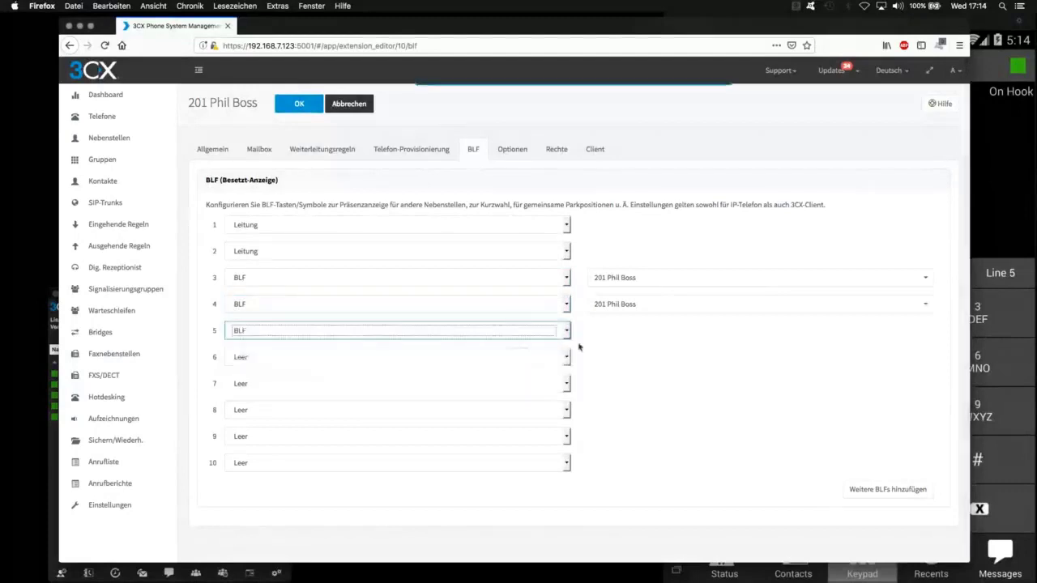
{"action": "left_click", "coordinate": [566, 357]}
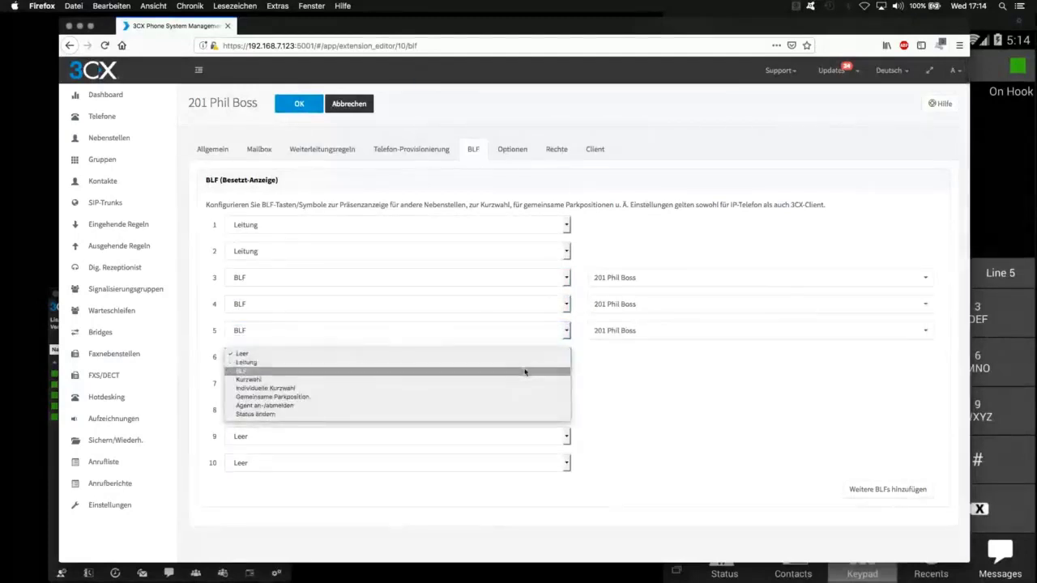
{"action": "left_click", "coordinate": [527, 372]}
Step: Have keys 3–6 monitor extensions 202, 203, 204 and 205, and save
{"action": "left_click", "coordinate": [705, 277]}
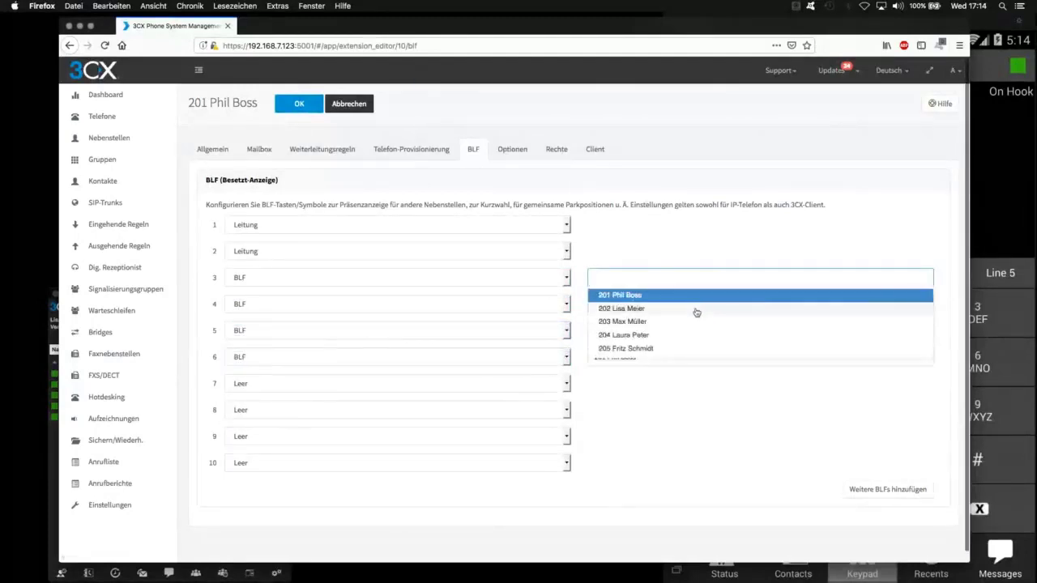
{"action": "left_click", "coordinate": [697, 308]}
{"action": "left_click", "coordinate": [696, 313]}
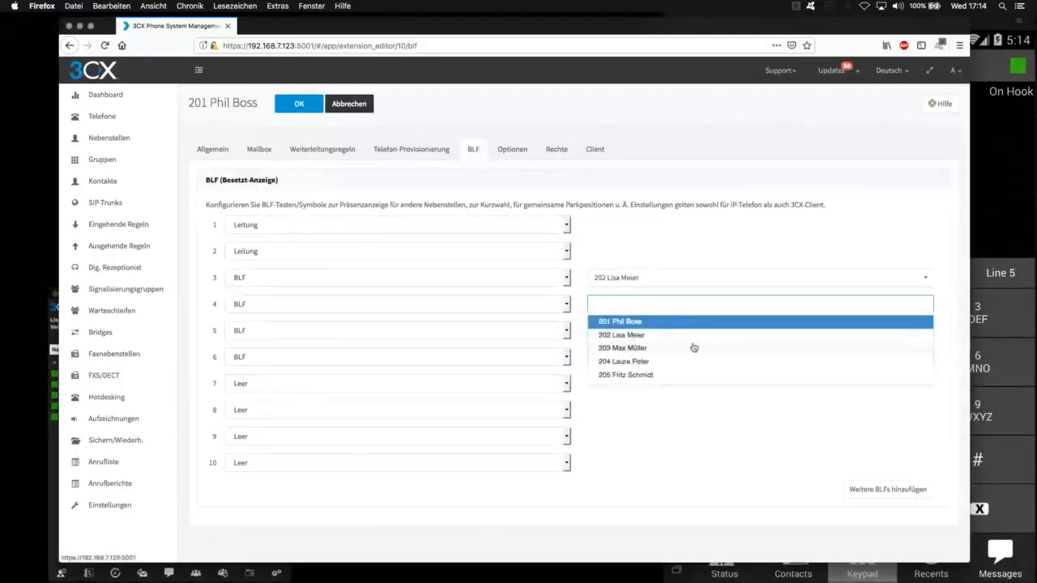
{"action": "left_click", "coordinate": [693, 349]}
{"action": "left_click", "coordinate": [692, 338]}
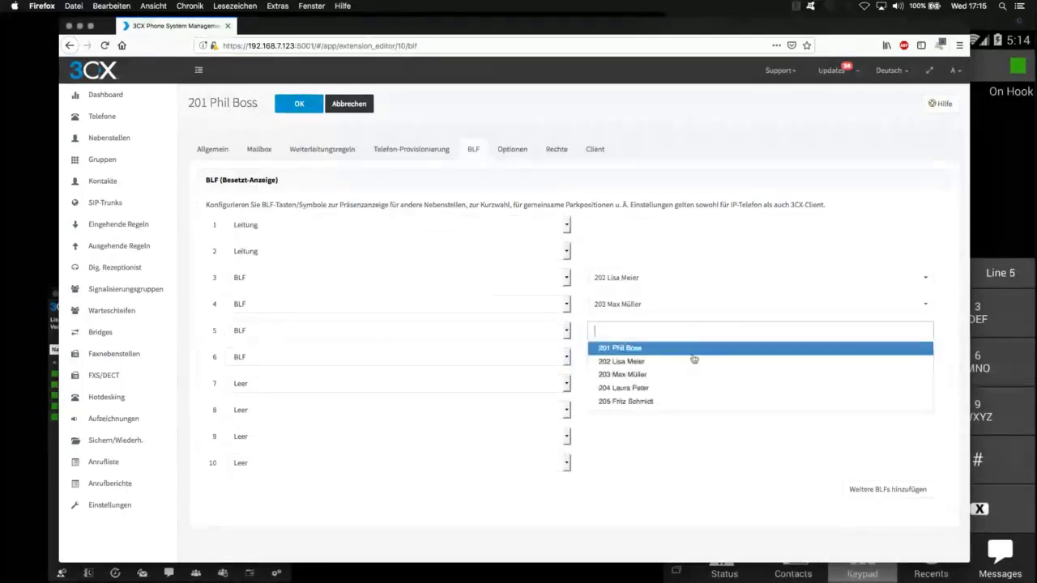
{"action": "left_click", "coordinate": [693, 389]}
{"action": "left_click", "coordinate": [699, 361]}
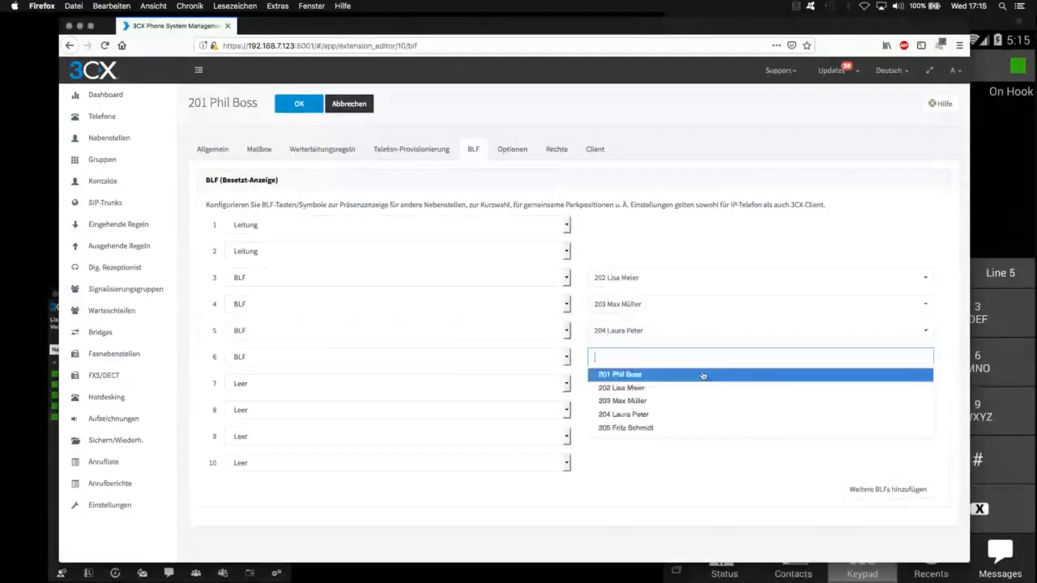
{"action": "left_click", "coordinate": [696, 429]}
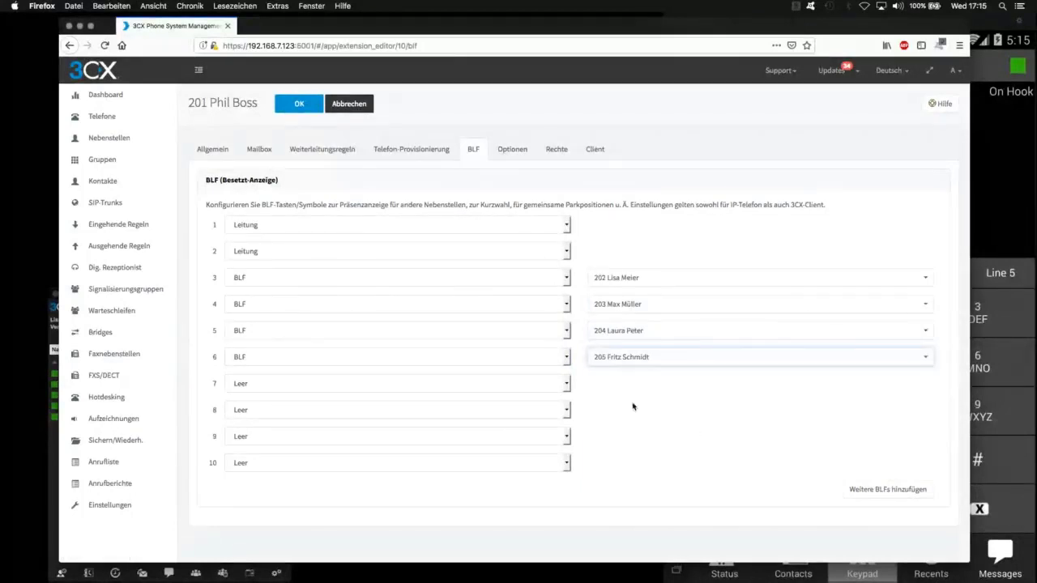
{"action": "left_click", "coordinate": [296, 103]}
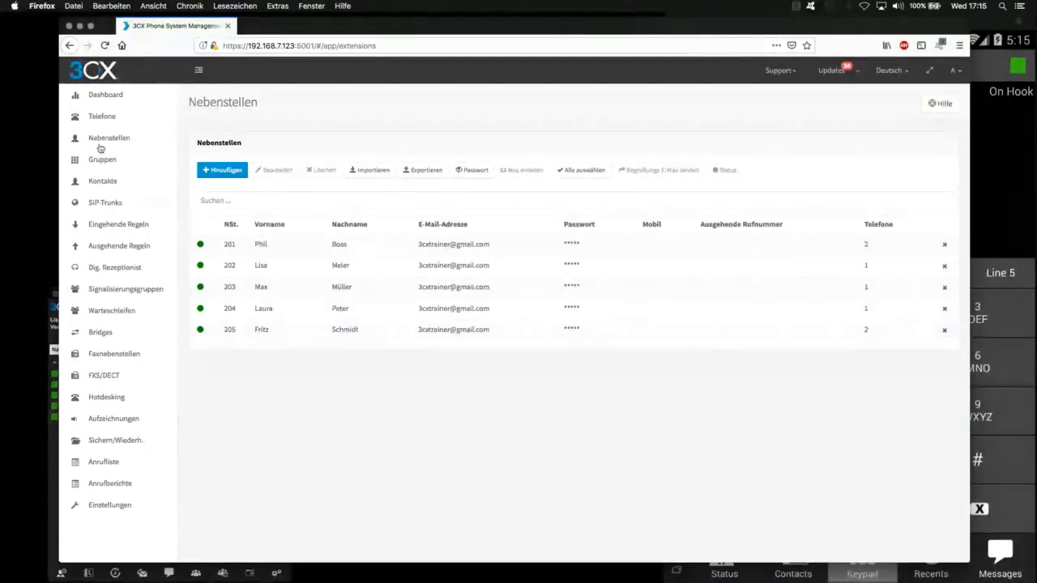
{"action": "left_click", "coordinate": [101, 116]}
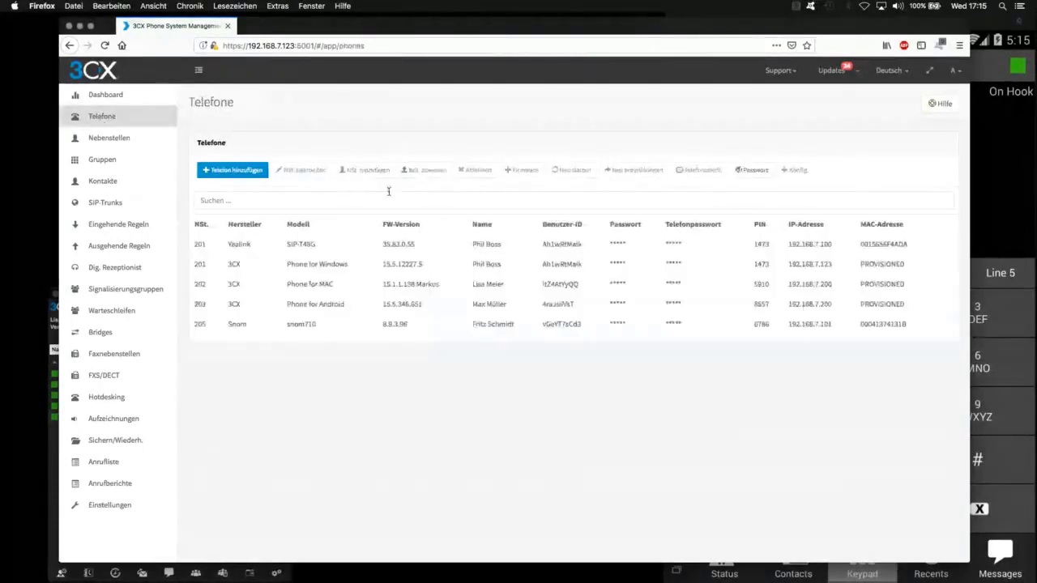
Step: Run Neu provisionieren on extension 201's Yealink phone
{"action": "left_click", "coordinate": [327, 246]}
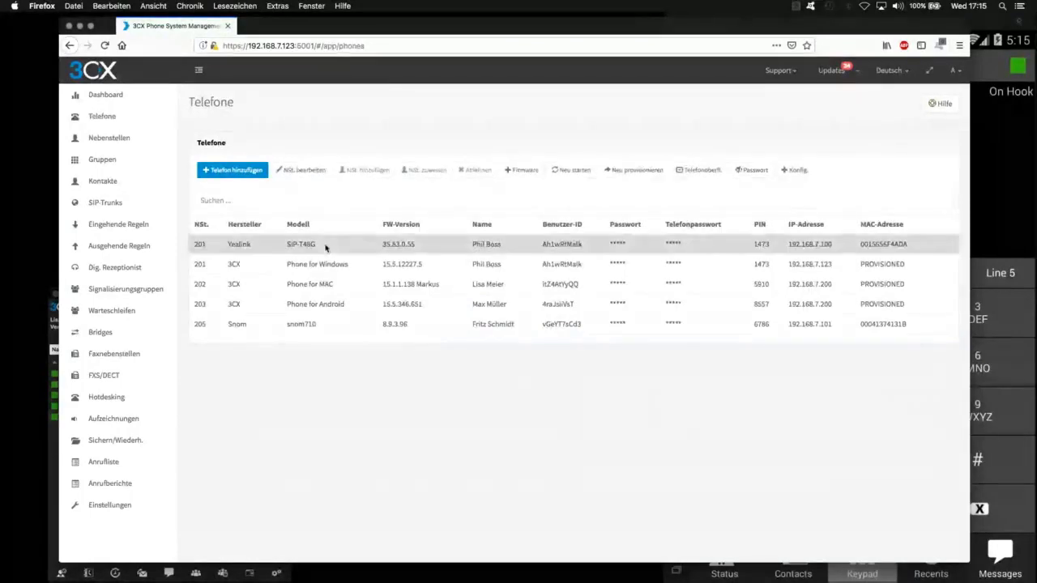
{"action": "left_click", "coordinate": [628, 178]}
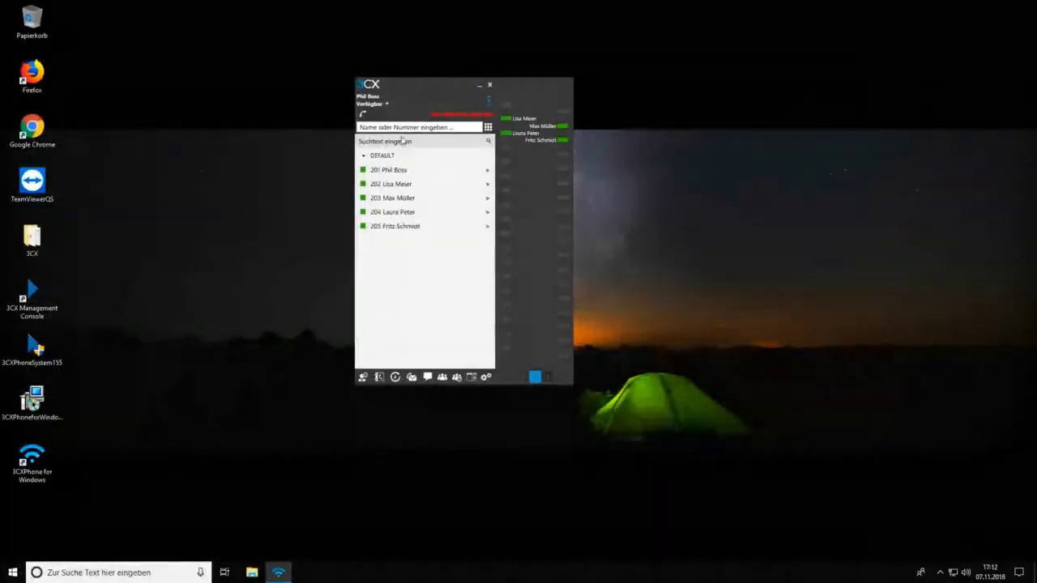
{"action": "left_click_drag", "start_coordinate": [429, 88], "coordinate": [406, 70]}
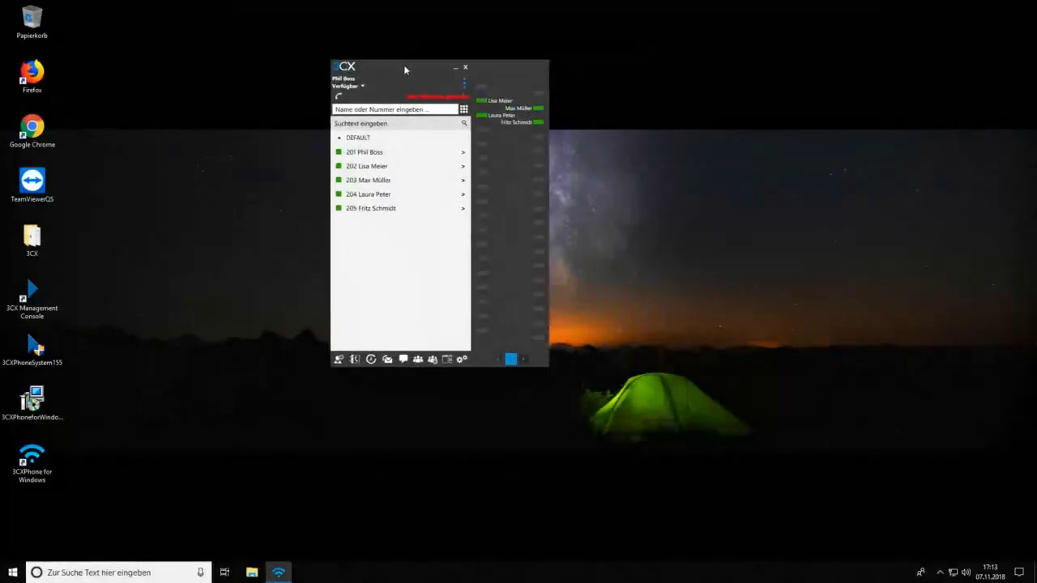
{"action": "left_click_drag", "start_coordinate": [405, 69], "coordinate": [450, 67]}
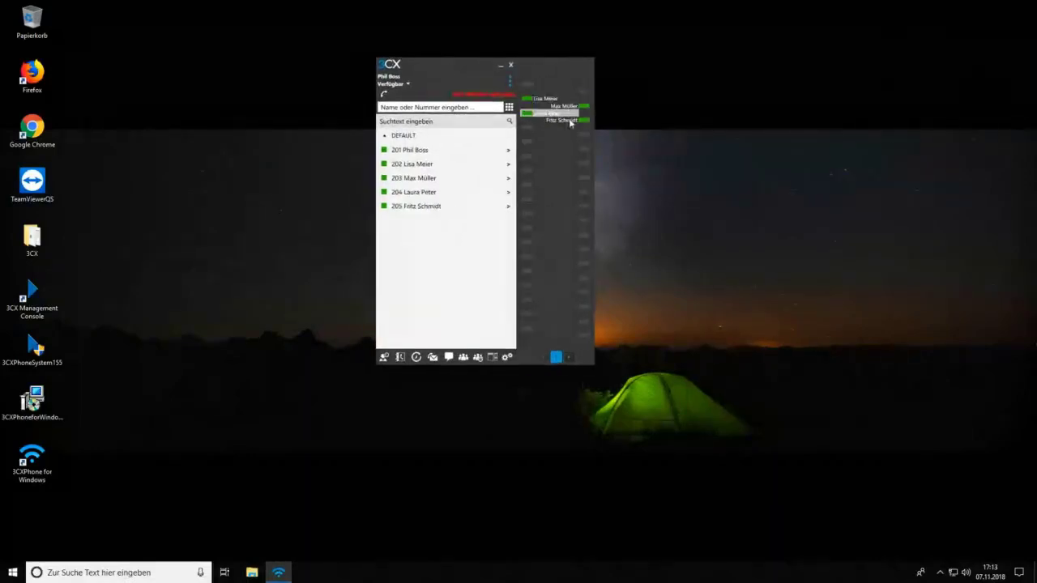
{"action": "mouse_move", "coordinate": [571, 124]}
{"action": "left_mouse_down"}
{"action": "mouse_move", "coordinate": [554, 118]}
{"action": "mouse_move", "coordinate": [563, 109]}
{"action": "left_mouse_up"}
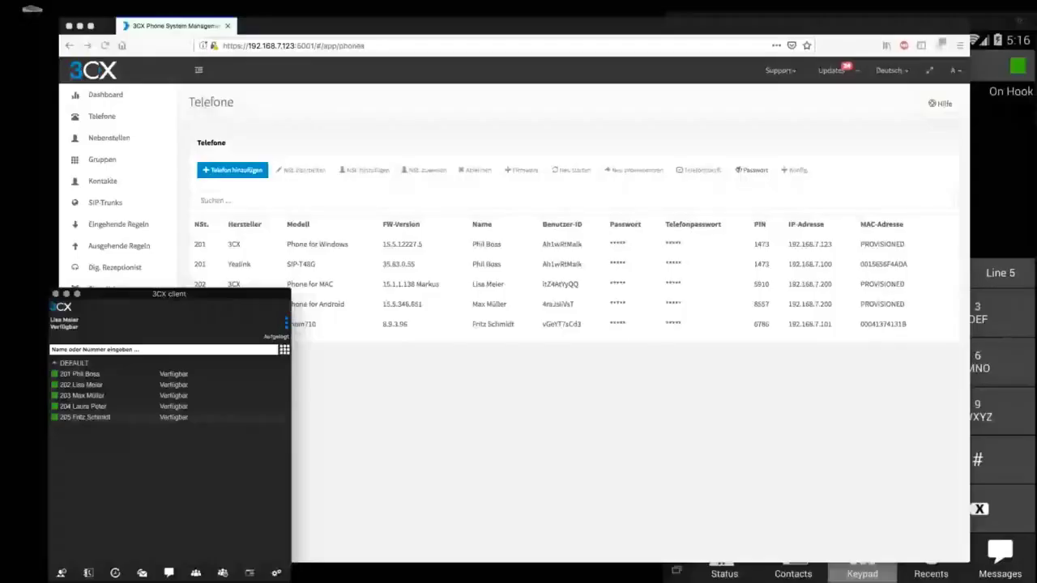
{"action": "double_click", "coordinate": [86, 417]}
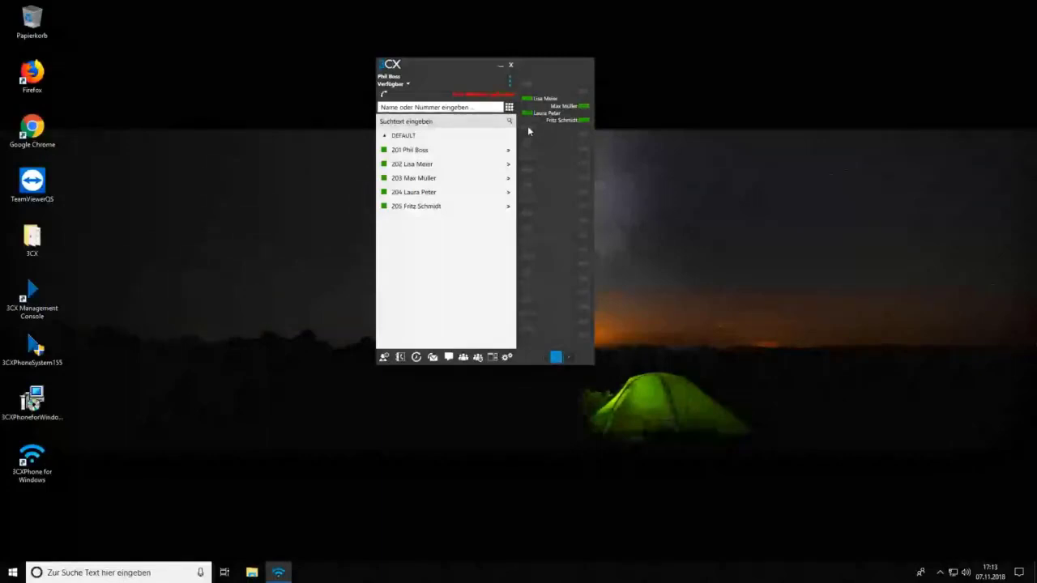
Step: Configure a free BLF key with type Individuelle Kurzwahl
{"action": "right_click", "coordinate": [528, 131]}
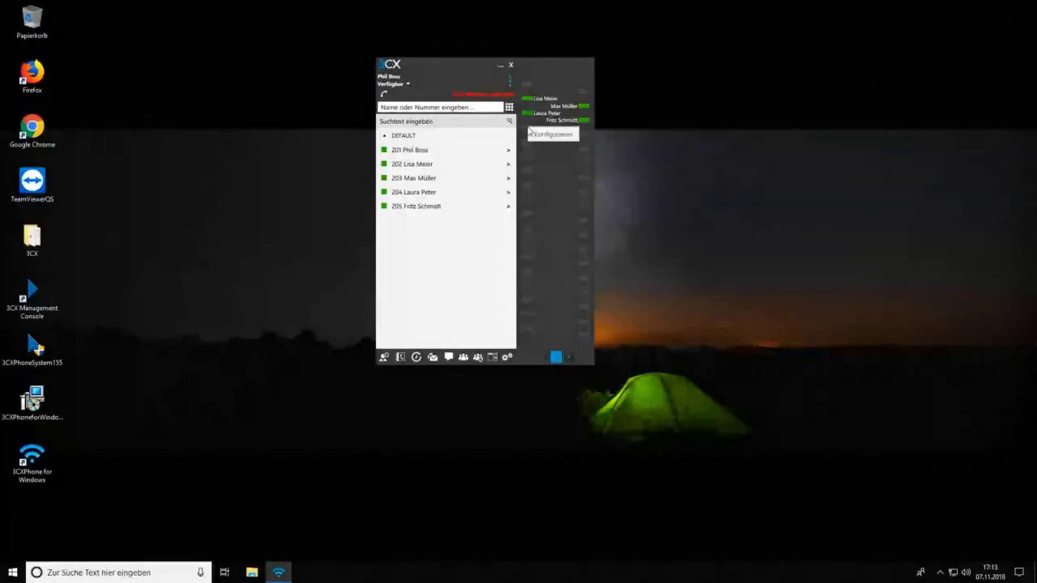
{"action": "left_click", "coordinate": [540, 136]}
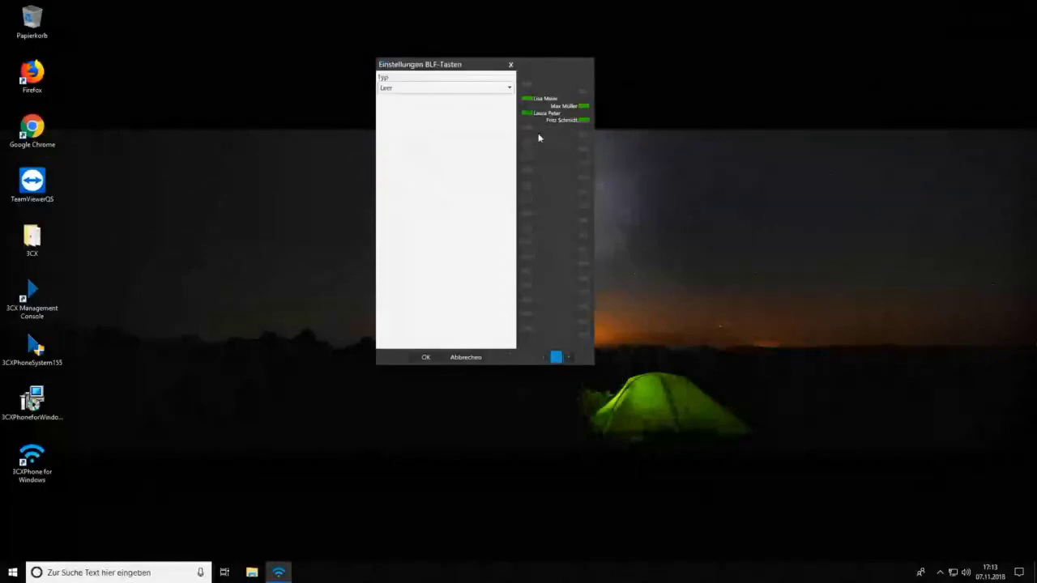
{"action": "left_click", "coordinate": [507, 89]}
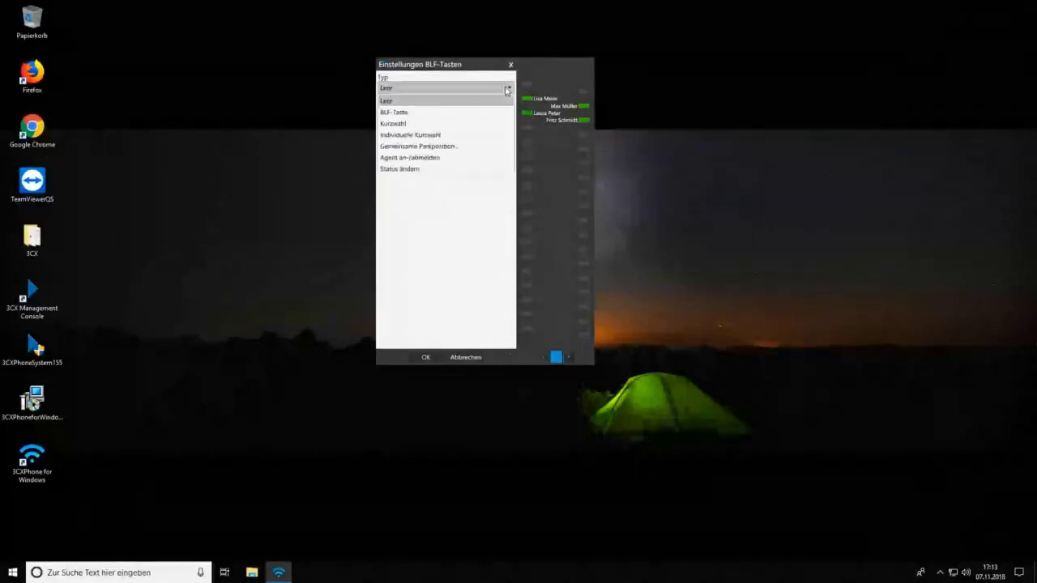
{"action": "left_click", "coordinate": [442, 126]}
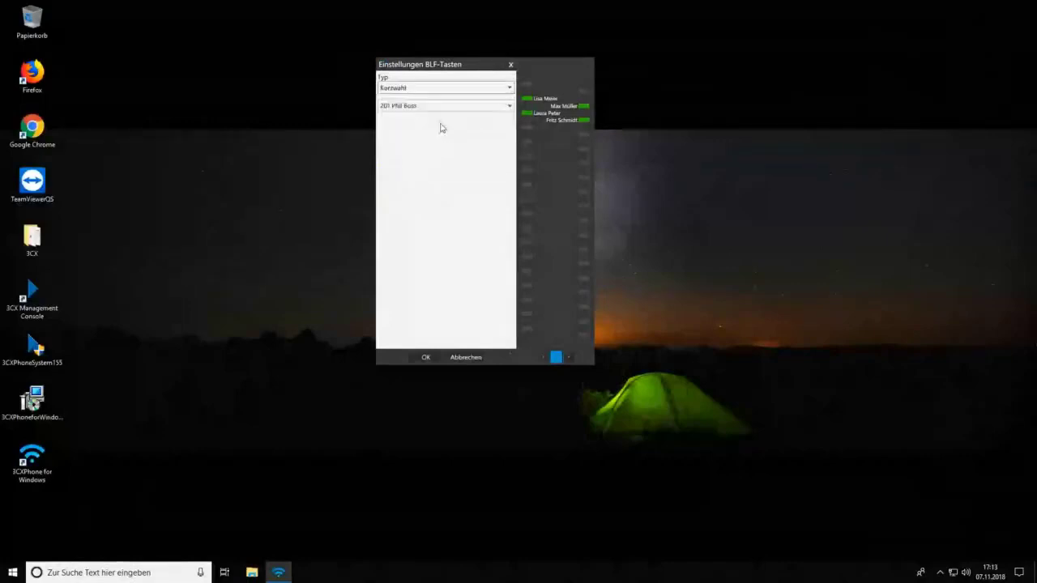
{"action": "left_click", "coordinate": [462, 106]}
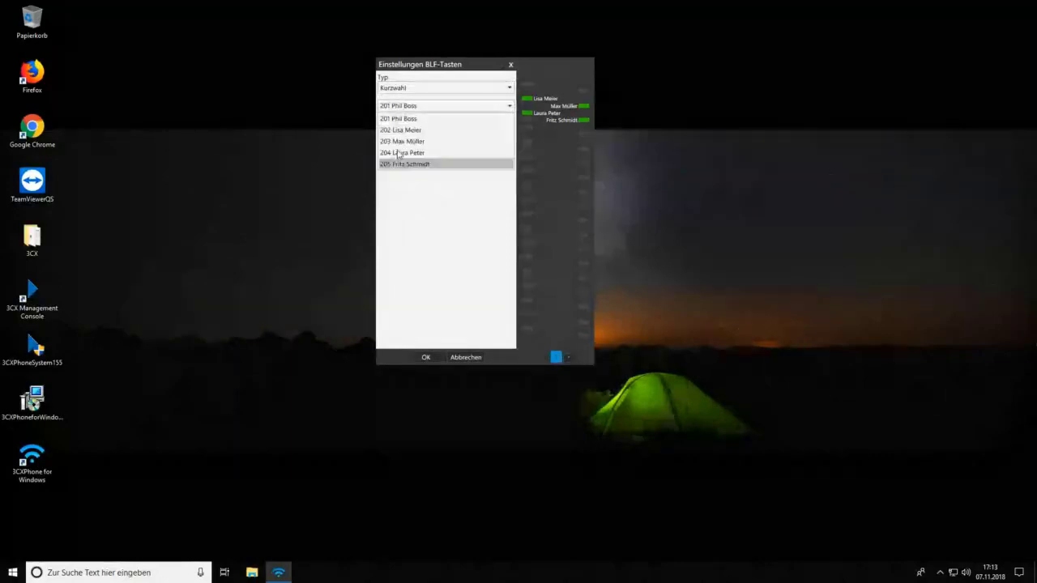
{"action": "left_click", "coordinate": [414, 110]}
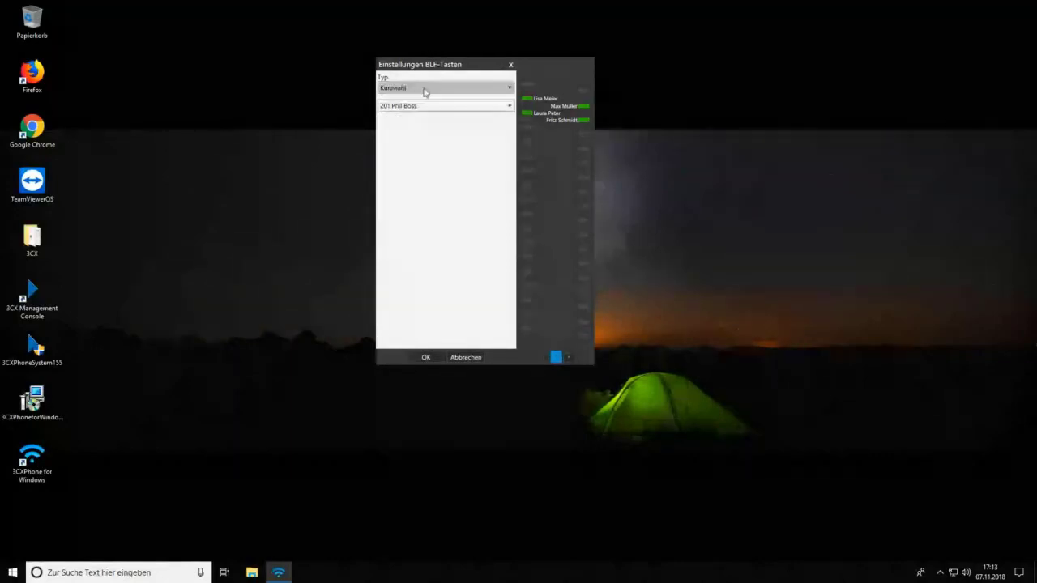
{"action": "left_click", "coordinate": [424, 89]}
{"action": "left_click", "coordinate": [414, 135]}
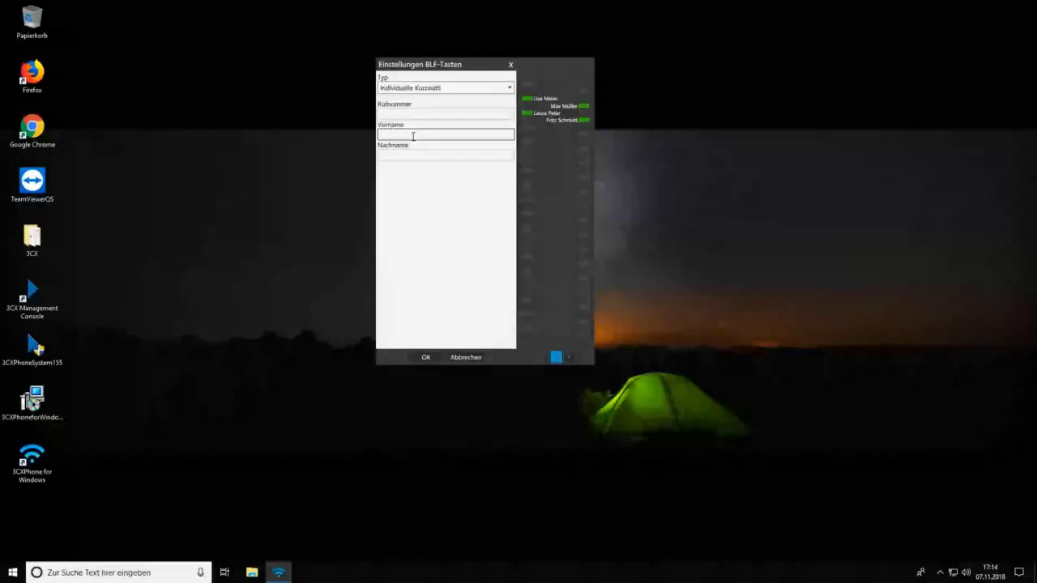
Step: Enter the external phone number, first name Test and last name Eintrag, and save
{"action": "left_click", "coordinate": [417, 114]}
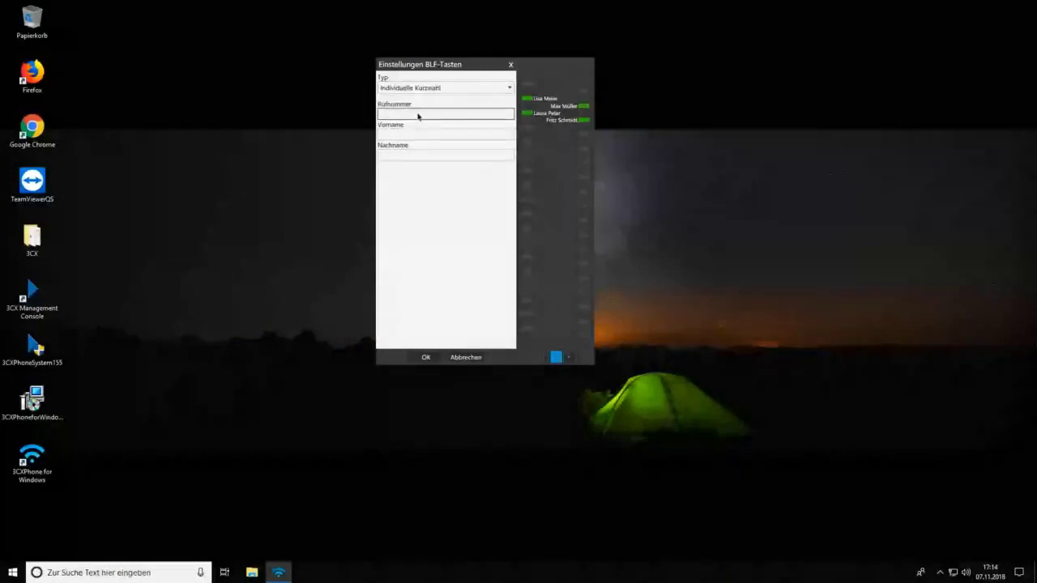
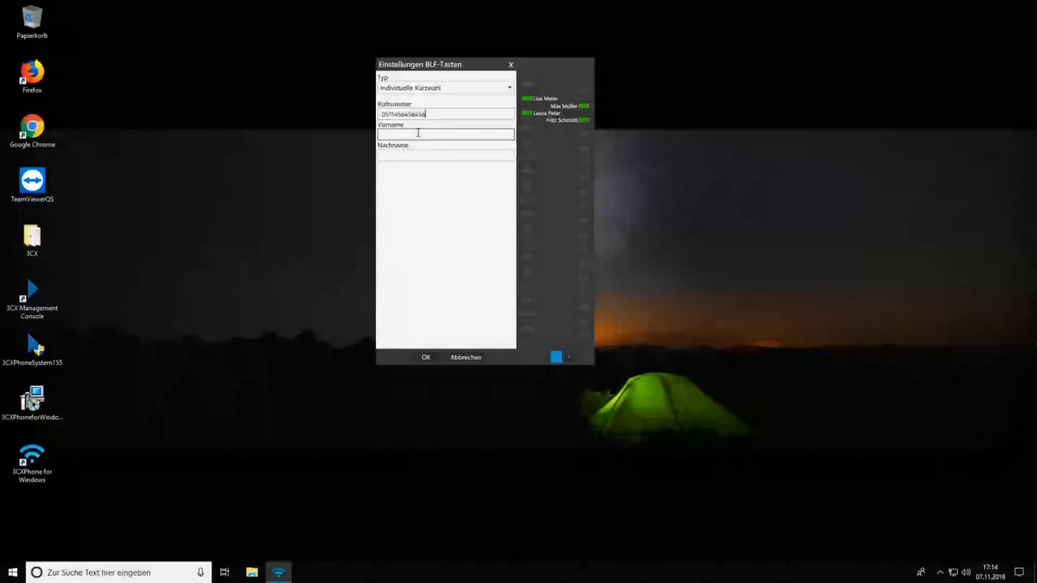
{"action": "left_click", "coordinate": [418, 134]}
{"action": "type", "text": "Test"}
{"action": "left_click", "coordinate": [419, 155]}
{"action": "type", "text": "Ein"}
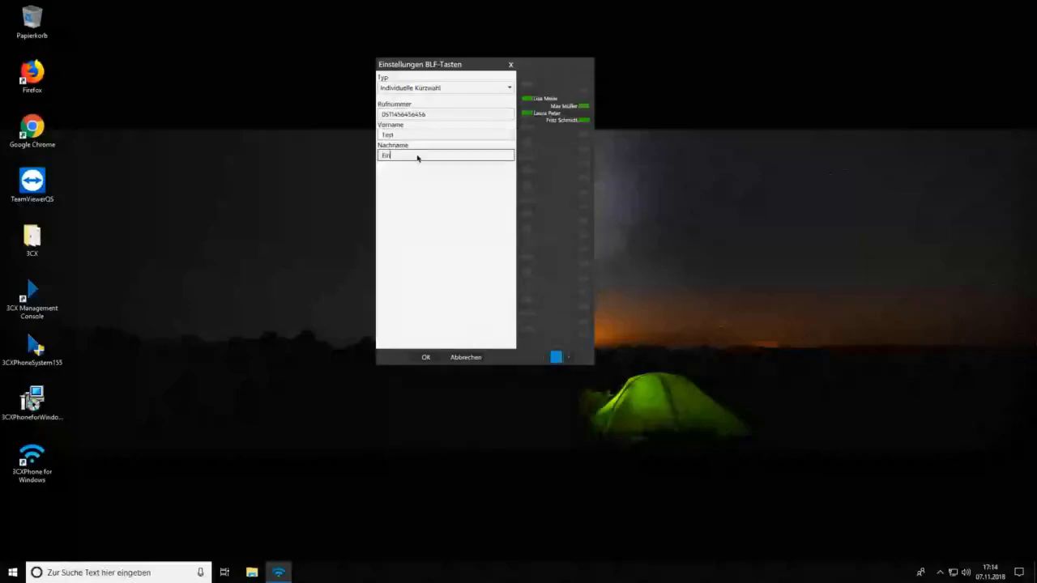
{"action": "type", "text": "trag"}
{"action": "left_click", "coordinate": [424, 358]}
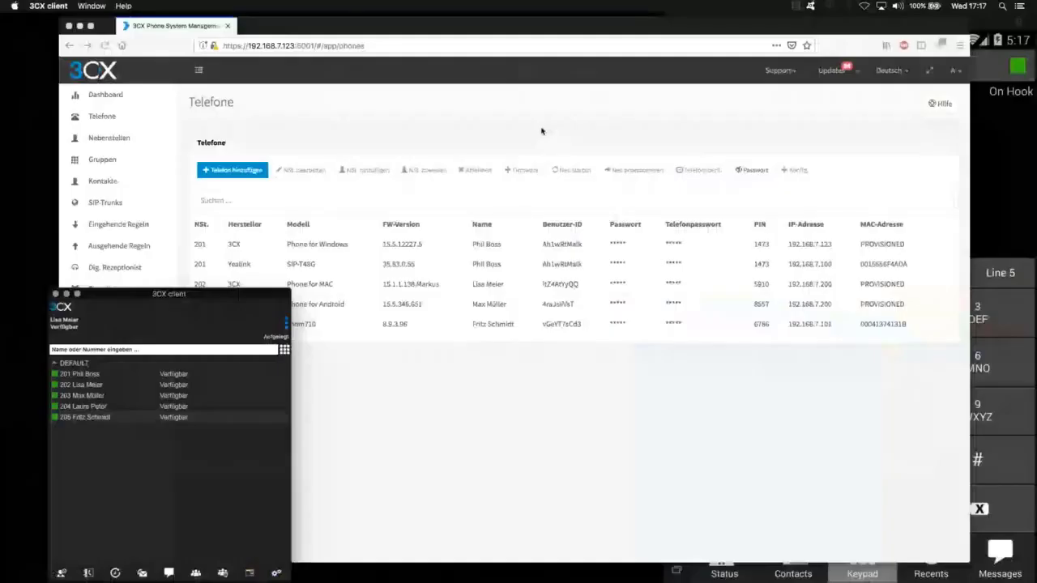
Step: Reset extension 201's BLF key 7 to Leer and save
{"action": "left_click", "coordinate": [100, 141]}
{"action": "left_click", "coordinate": [100, 139]}
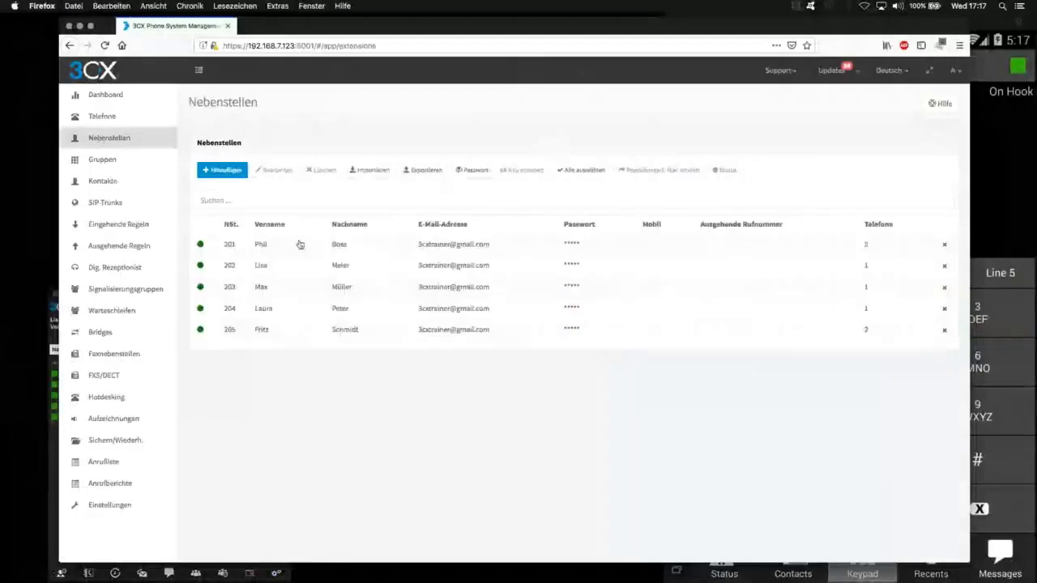
{"action": "double_click", "coordinate": [300, 244]}
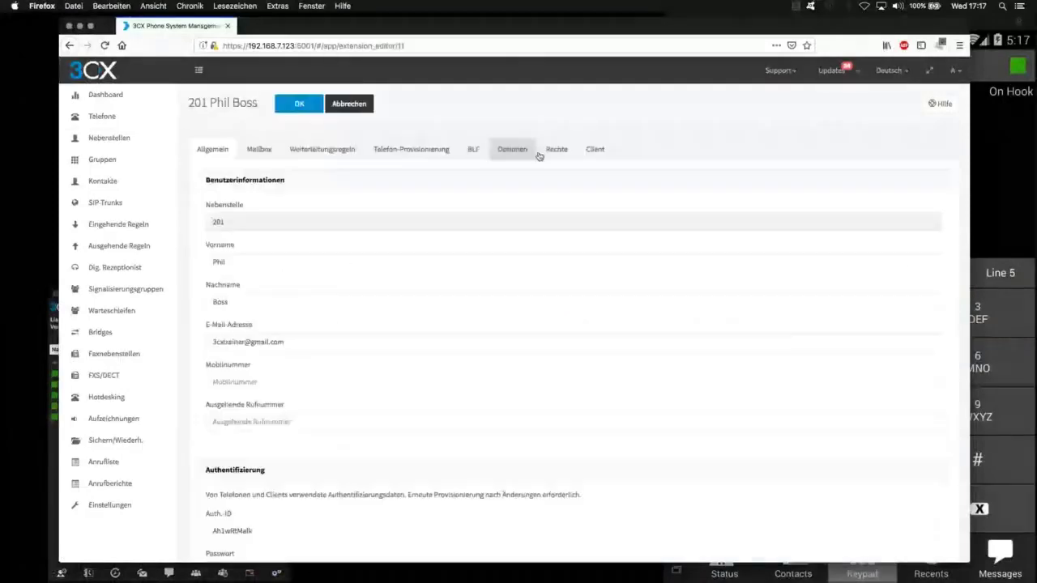
{"action": "left_click", "coordinate": [475, 150]}
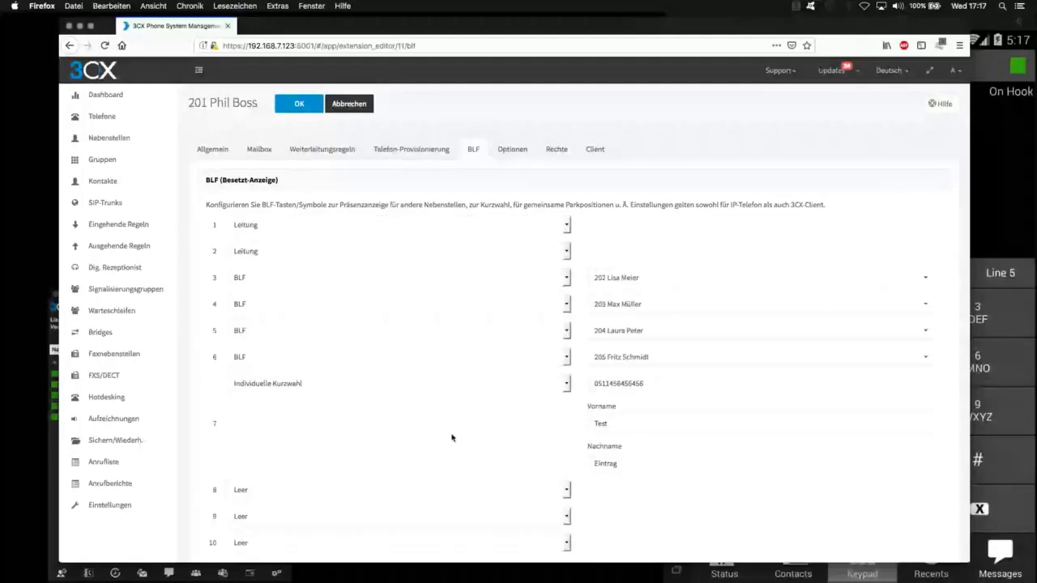
{"action": "scroll", "coordinate": [658, 392], "scroll_direction": "down", "scroll_amount": 2}
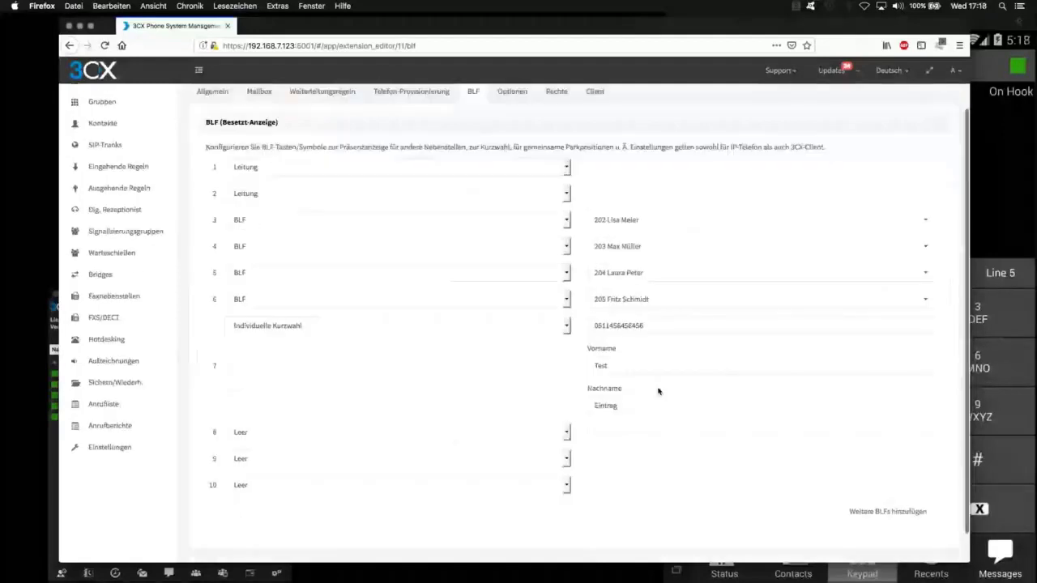
{"action": "left_click", "coordinate": [560, 328]}
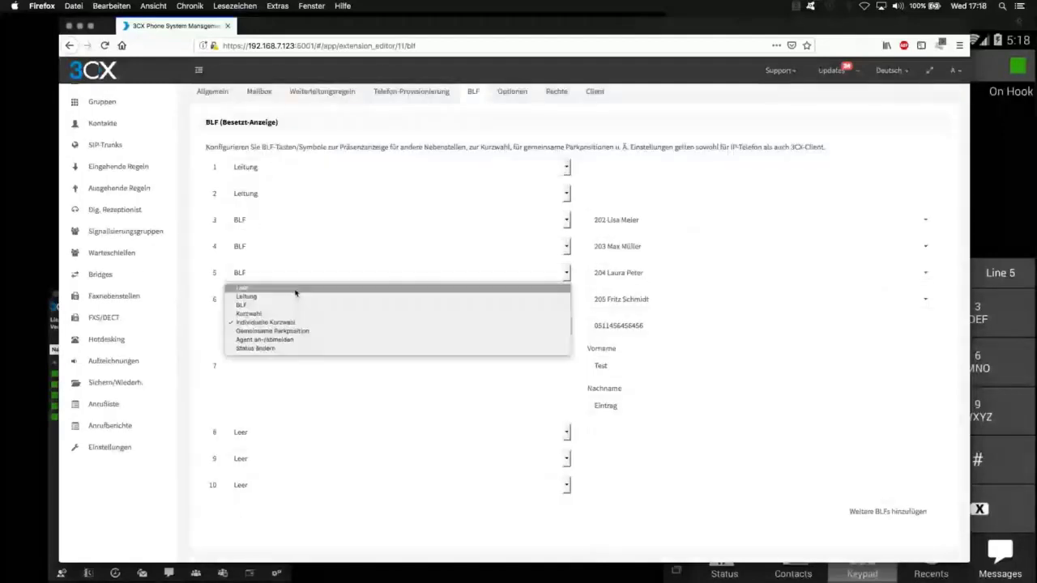
{"action": "left_click", "coordinate": [296, 290]}
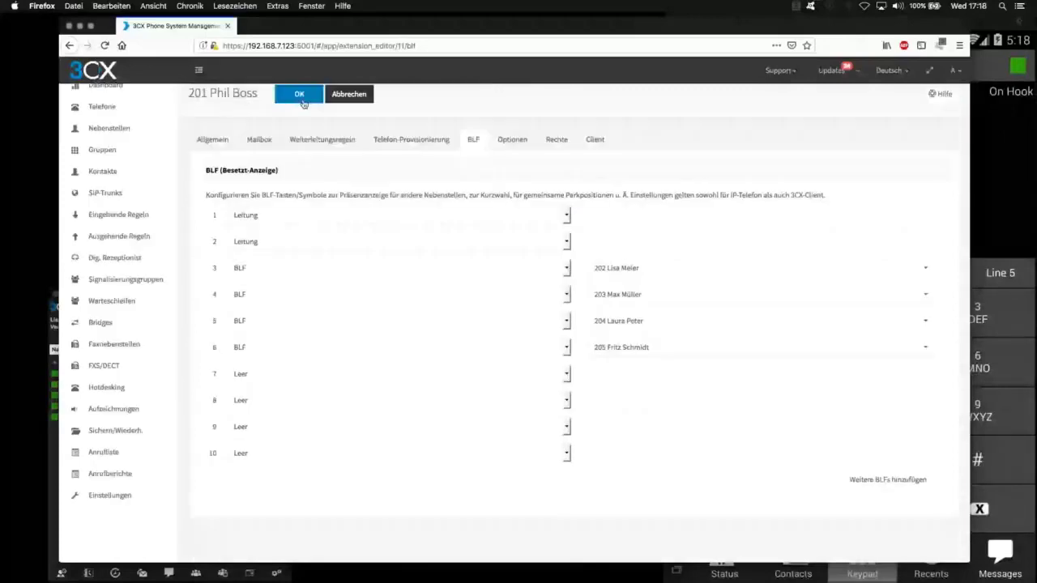
{"action": "left_click", "coordinate": [301, 101]}
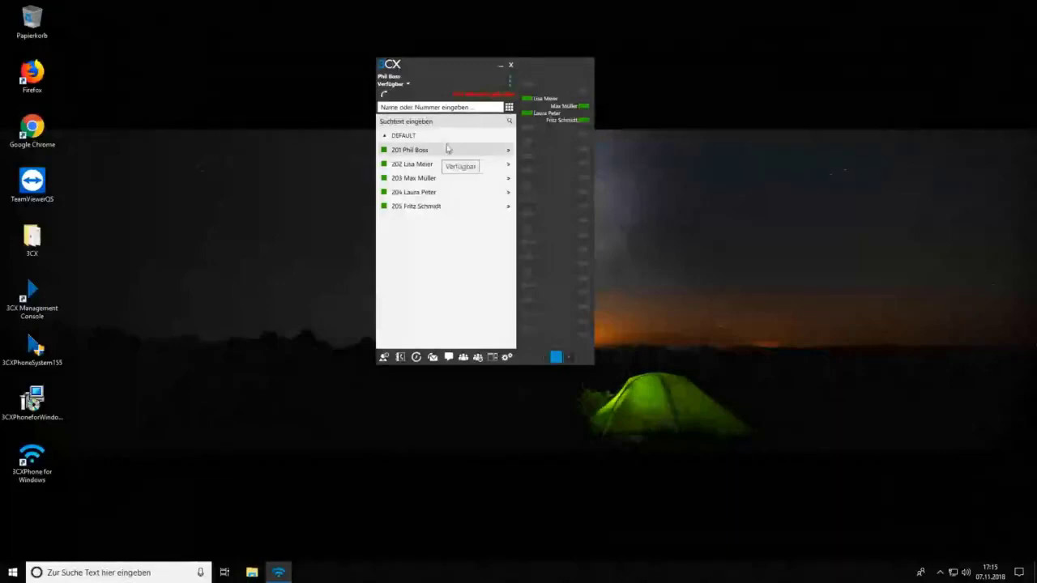
Step: Switch the Windows client to desk phone (CTI) mode and call extension 202
{"action": "left_click", "coordinate": [384, 96]}
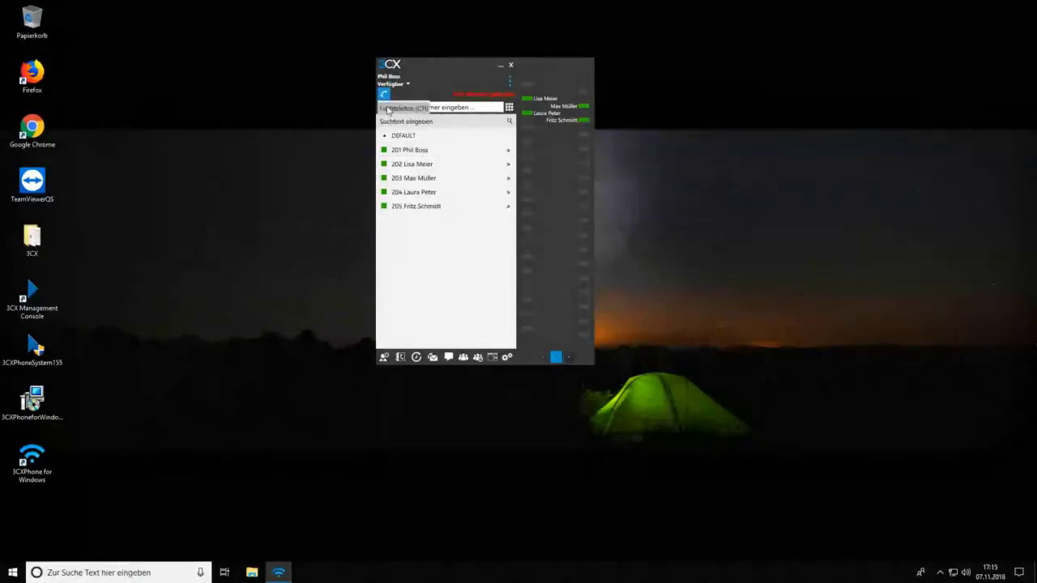
{"action": "left_click", "coordinate": [404, 111]}
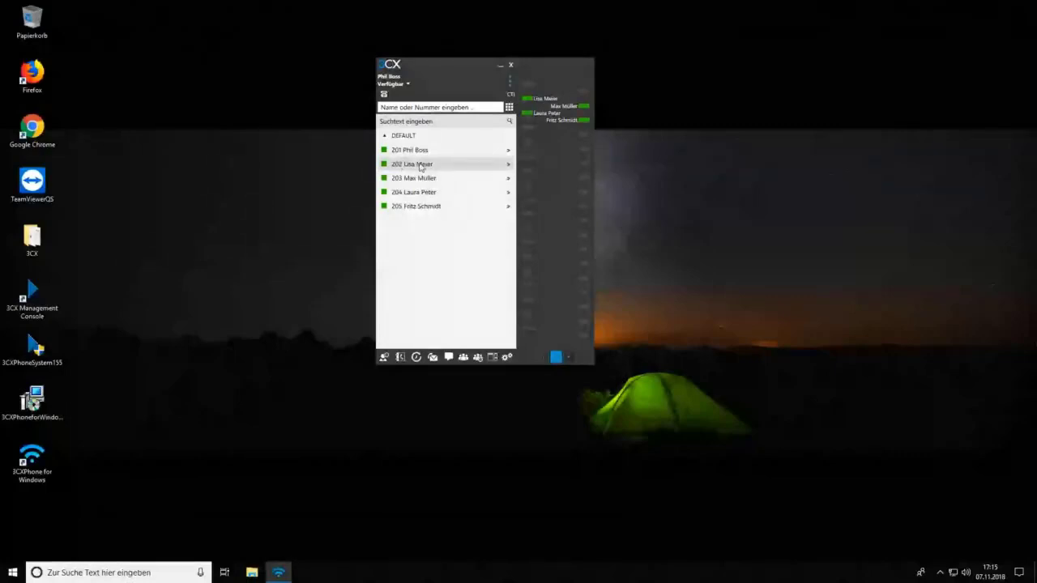
{"action": "left_click", "coordinate": [420, 164]}
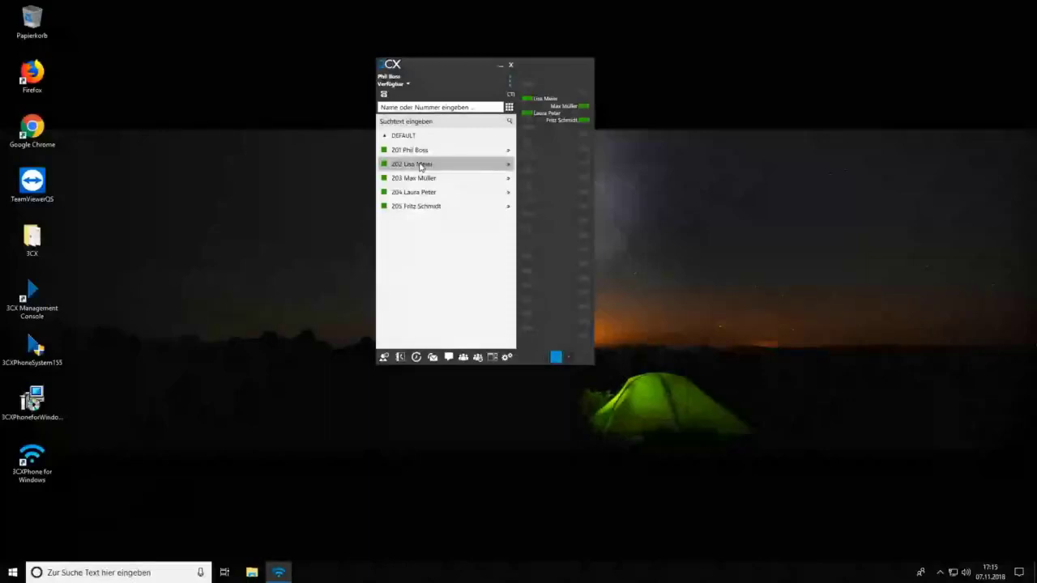
{"action": "double_click", "coordinate": [421, 164]}
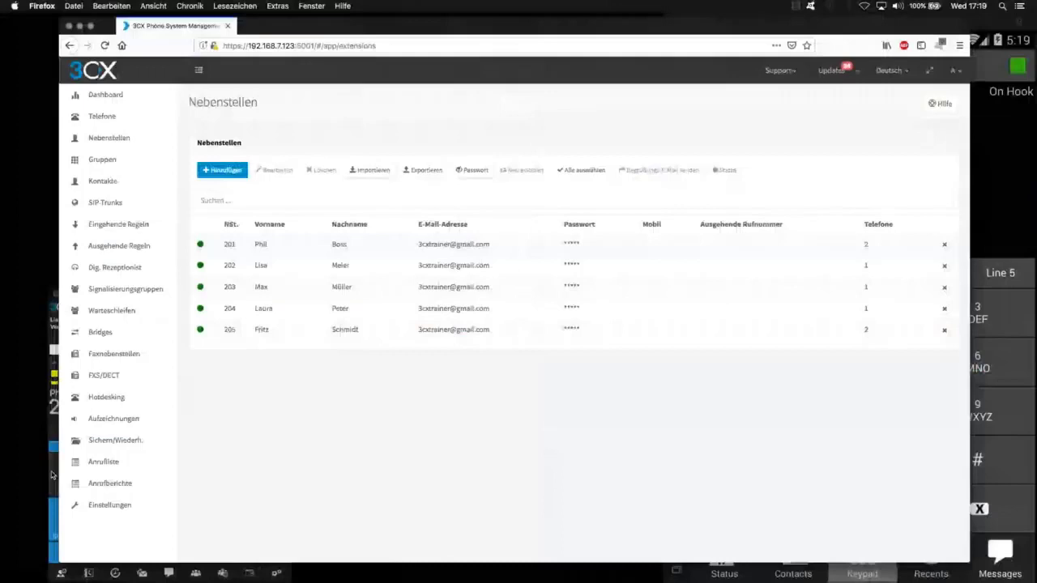
Step: Answer the incoming call in the Mac 3CX client, then hang up
{"action": "left_click", "coordinate": [51, 475]}
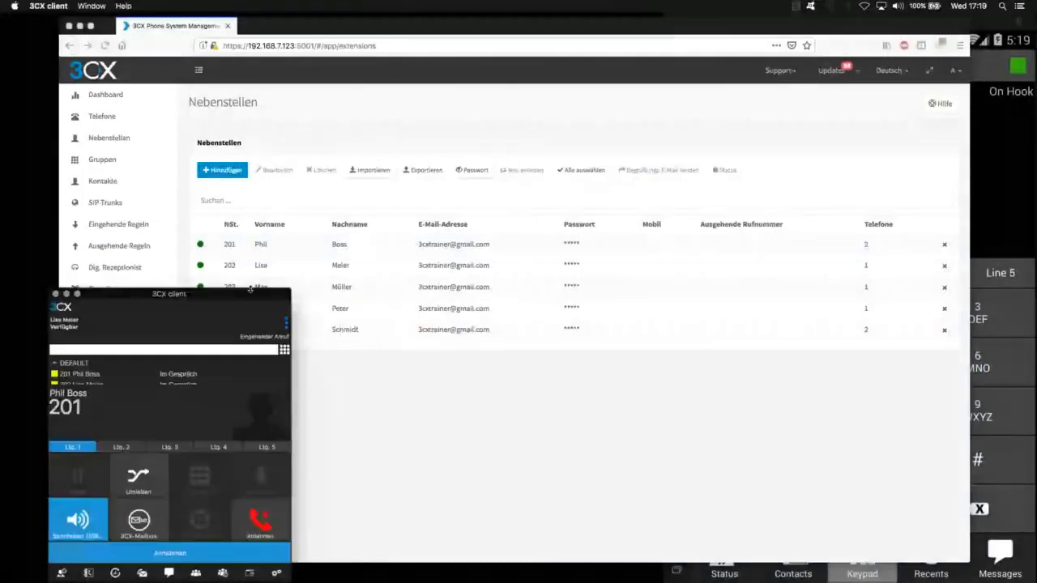
{"action": "left_click_drag", "start_coordinate": [250, 290], "coordinate": [248, 133]}
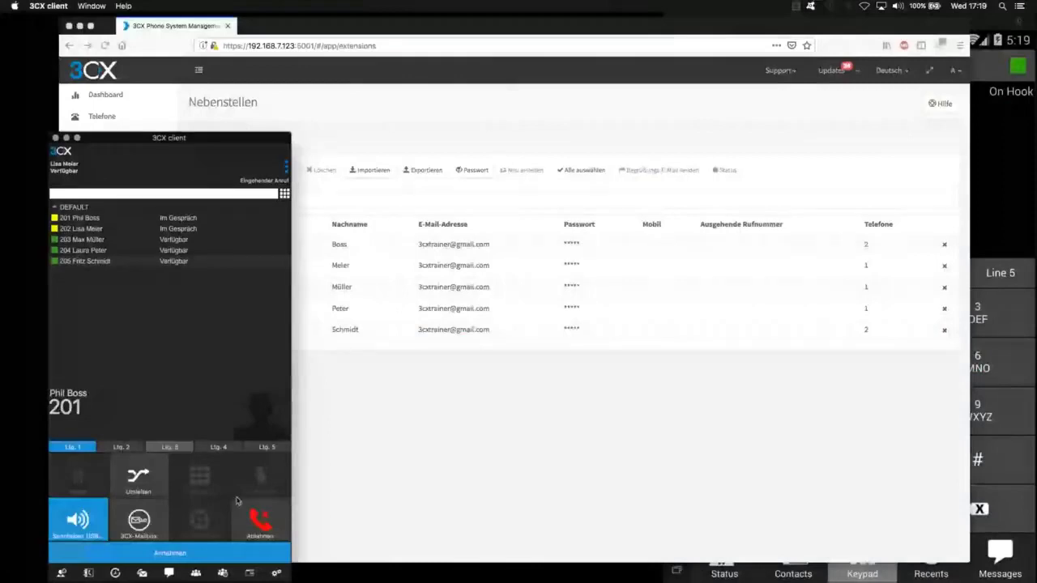
{"action": "left_click", "coordinate": [186, 551]}
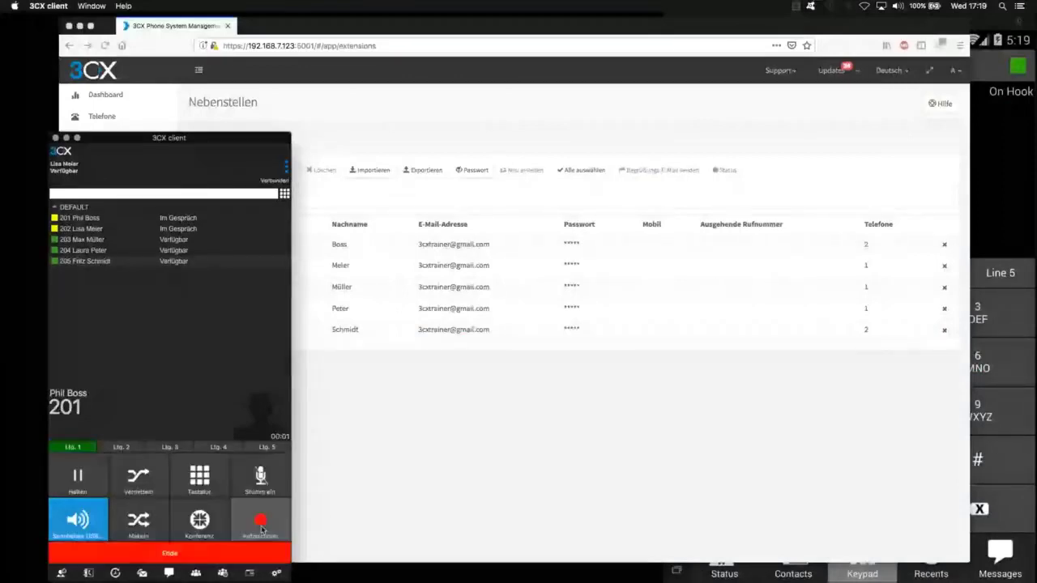
{"action": "left_click", "coordinate": [218, 555]}
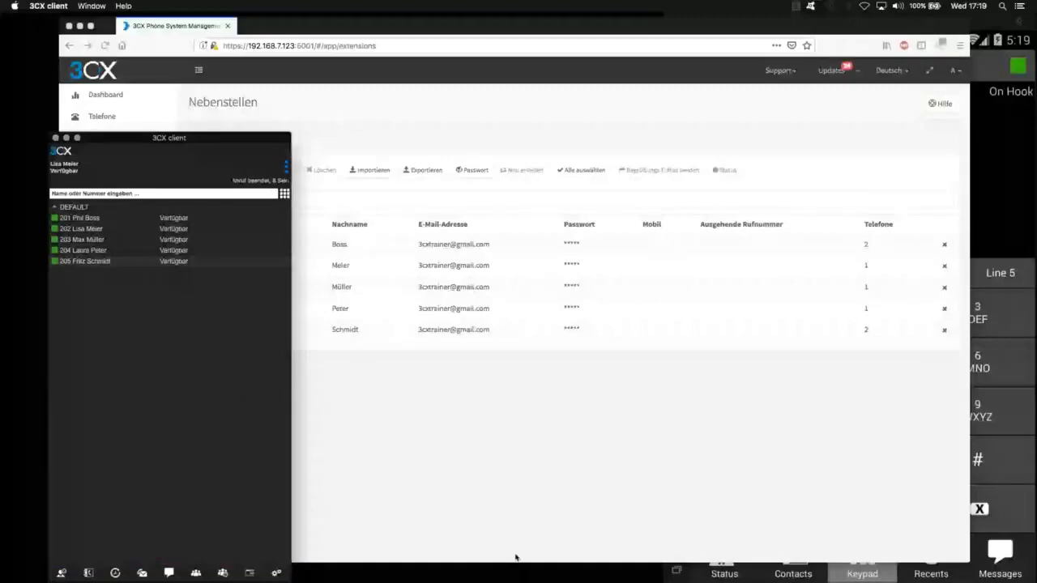
{"action": "left_click", "coordinate": [591, 461]}
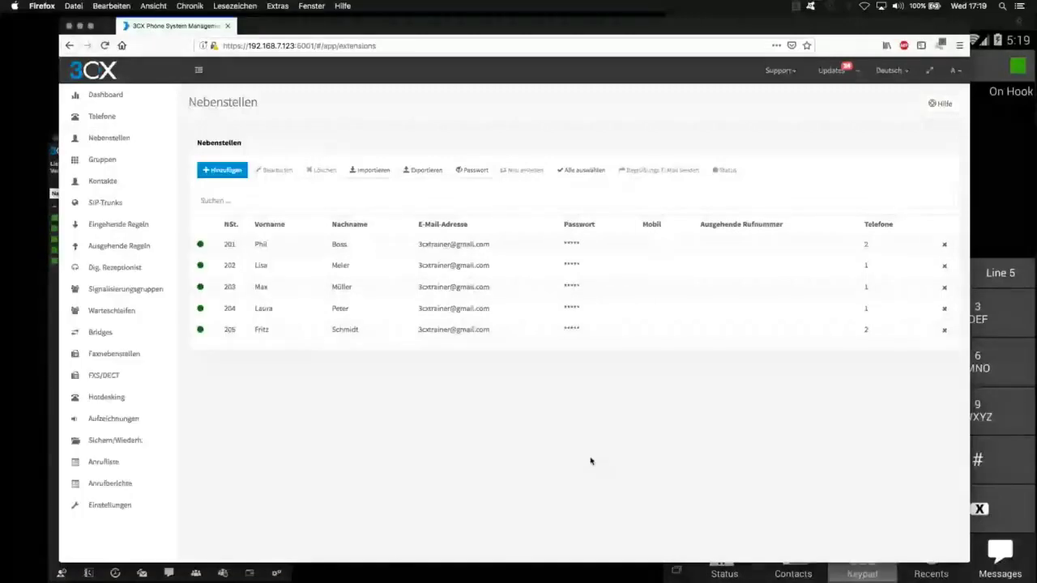
{"action": "key", "text": "ctrl+Right"}
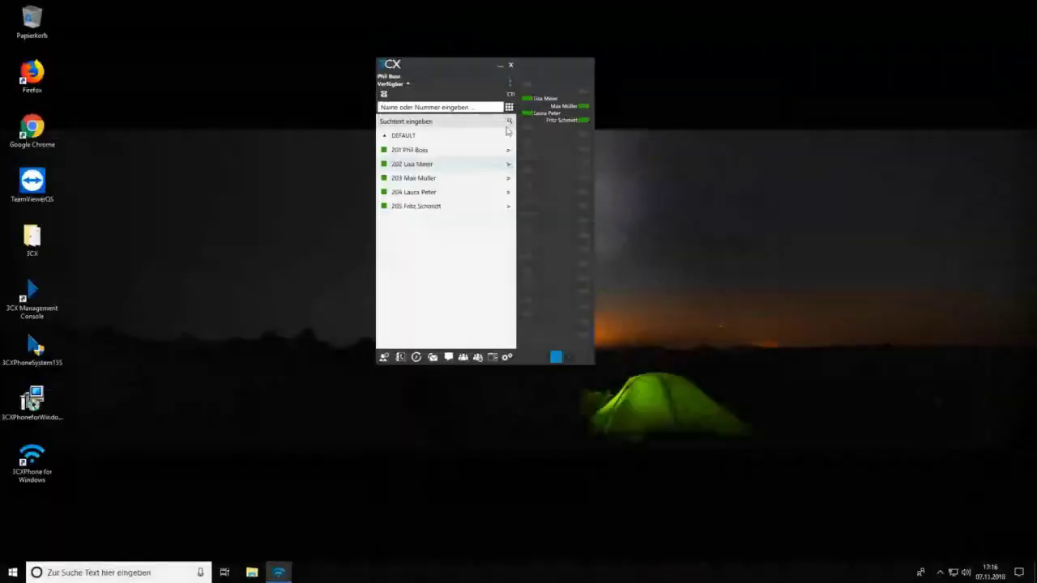
{"action": "key", "text": "ctrl+Left"}
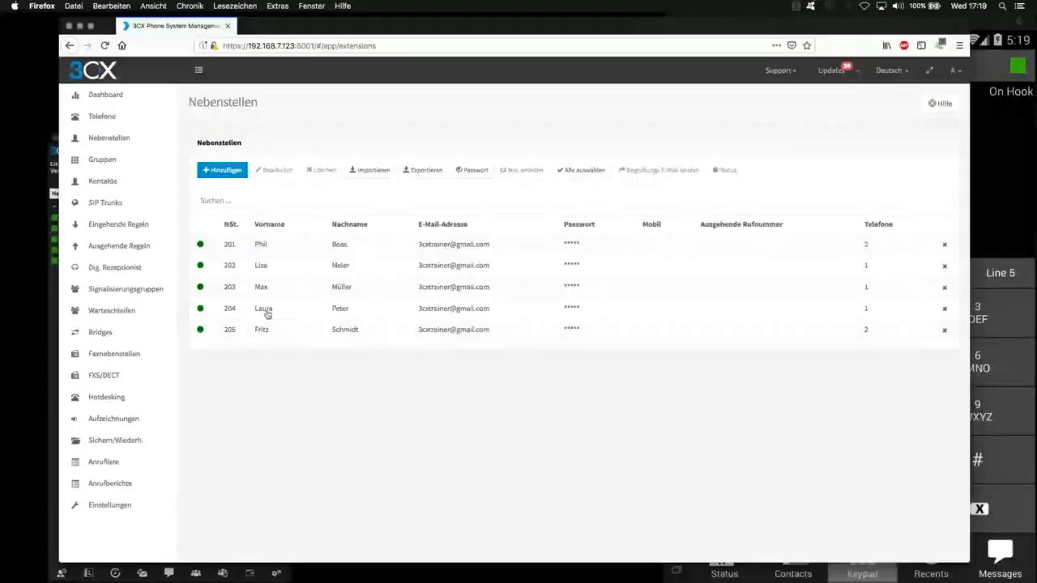
Step: Open extension 204, keep Web-Client aktivieren on, and select its web password
{"action": "left_click", "coordinate": [307, 313]}
{"action": "double_click", "coordinate": [307, 312]}
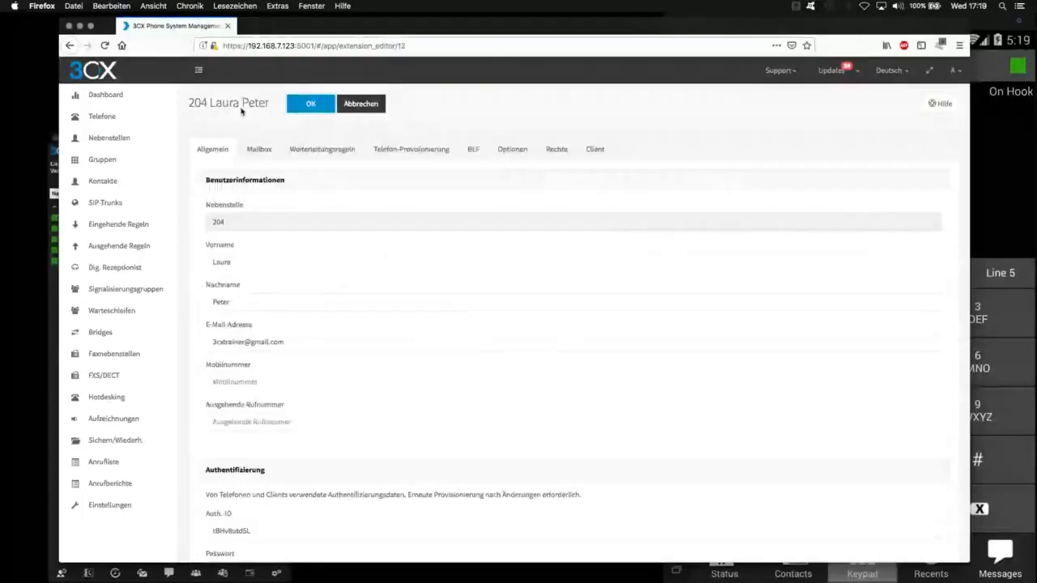
{"action": "scroll", "coordinate": [241, 111], "scroll_direction": "down", "scroll_amount": 5}
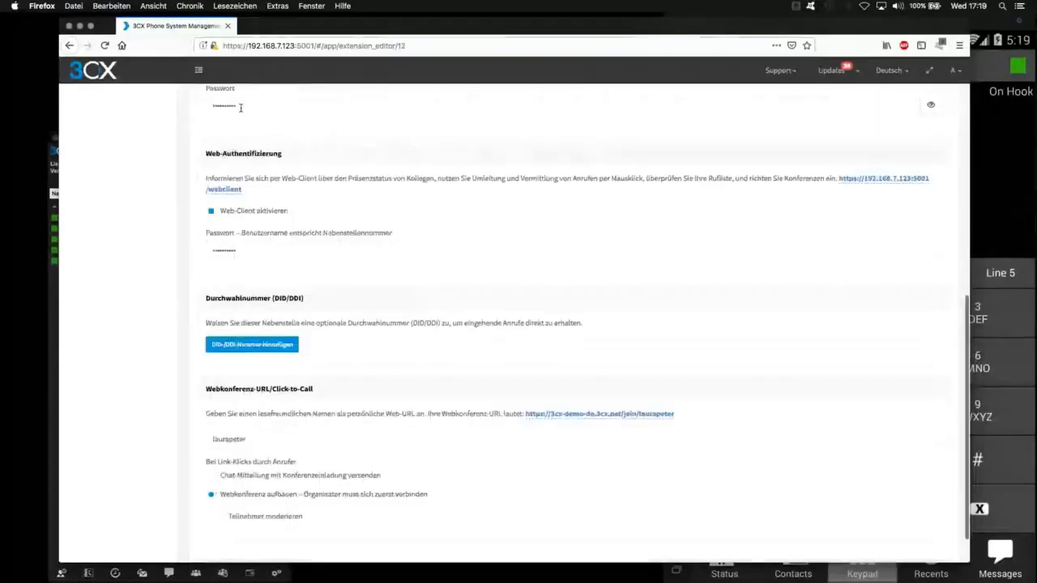
{"action": "scroll", "coordinate": [219, 134], "scroll_direction": "down", "scroll_amount": 1}
{"action": "left_click_drag", "start_coordinate": [205, 154], "coordinate": [313, 153]}
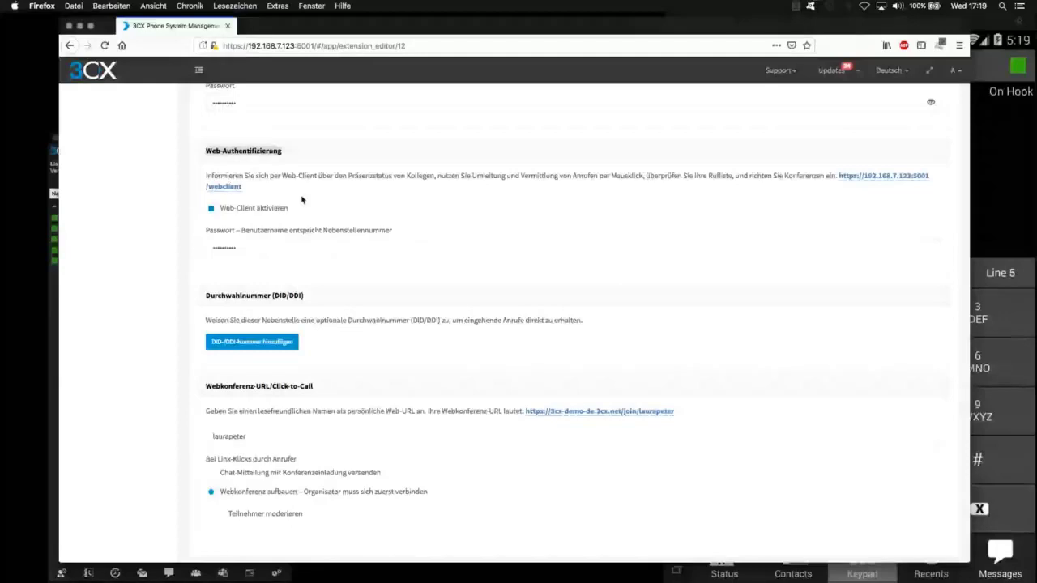
{"action": "left_click", "coordinate": [213, 211]}
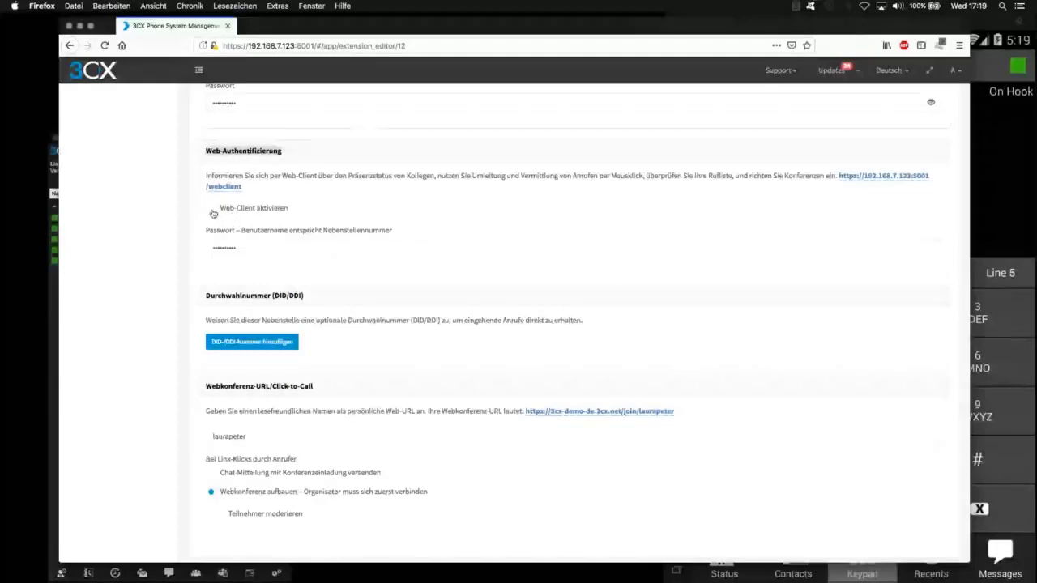
{"action": "left_click", "coordinate": [212, 211]}
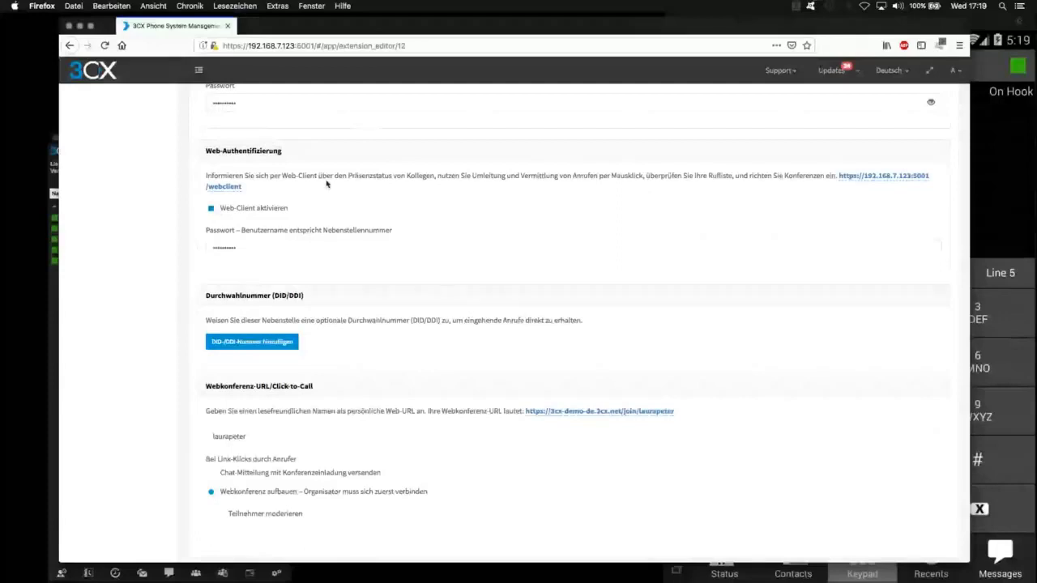
{"action": "double_click", "coordinate": [253, 249]}
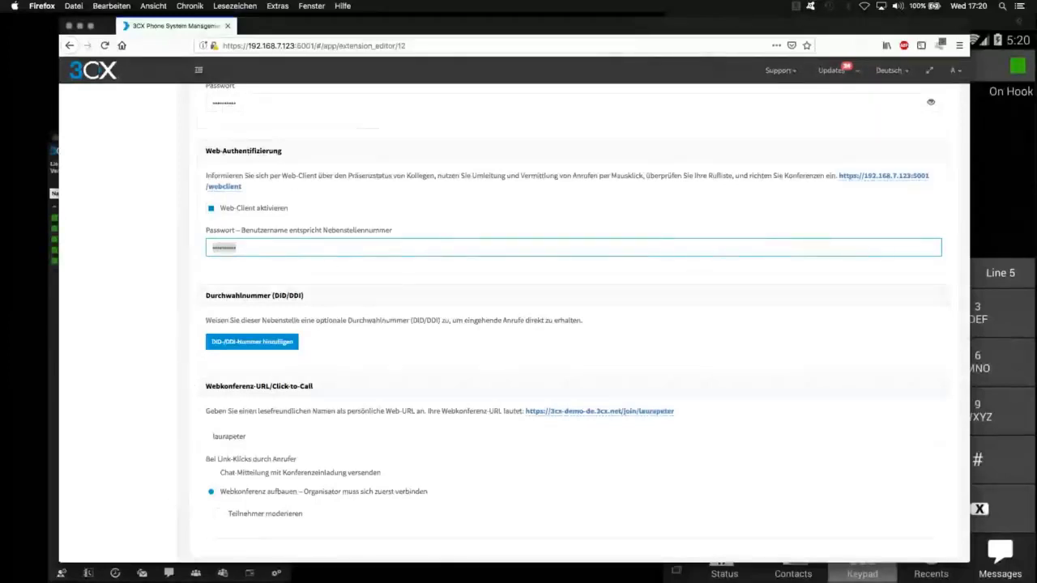
{"action": "key", "text": "super+Tab"}
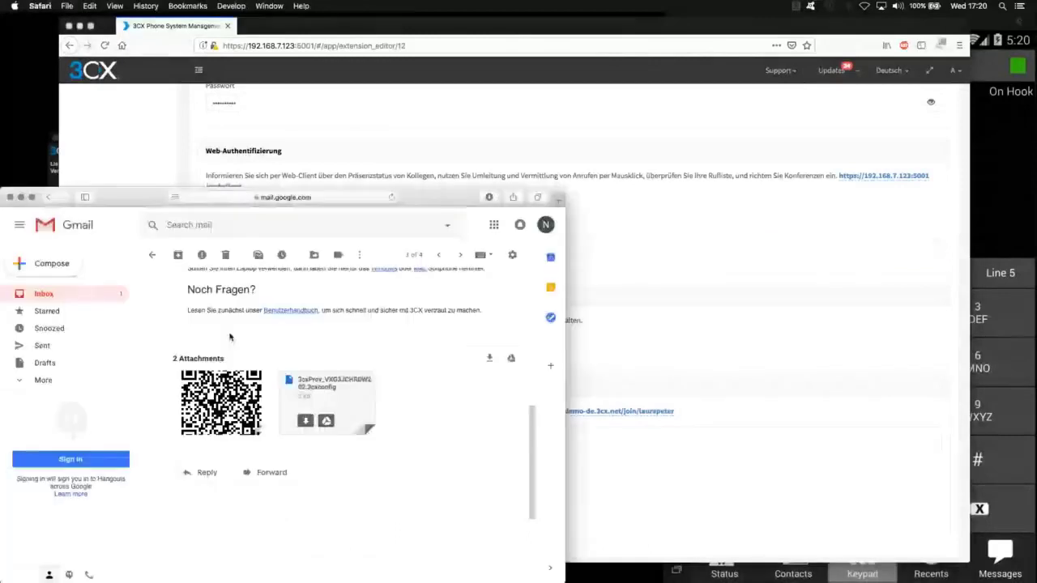
Step: Open the Nebenstelle 204 welcome email from the inbox in an enlarged Gmail window
{"action": "left_click", "coordinate": [43, 293]}
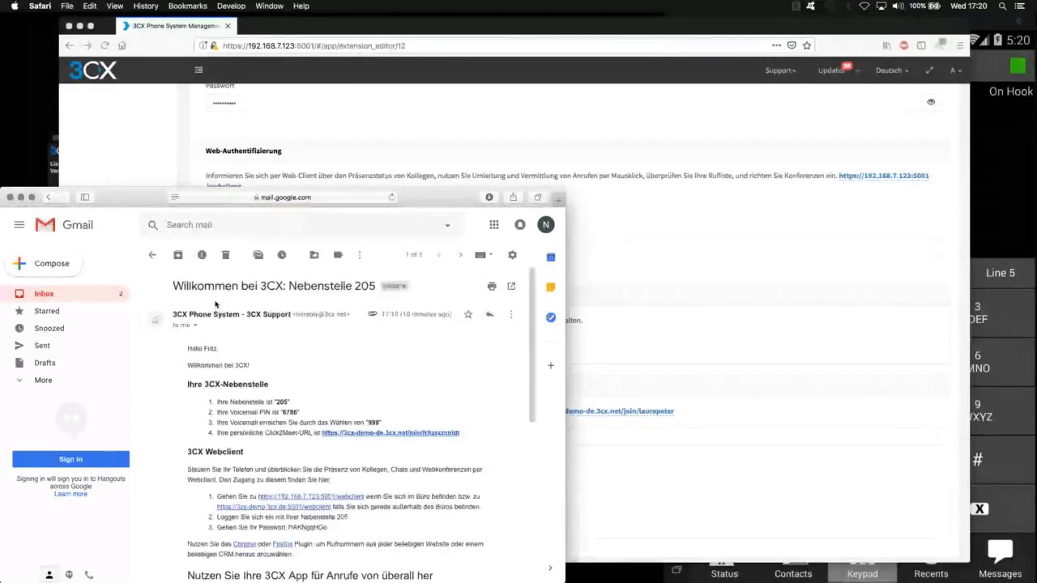
{"action": "left_click", "coordinate": [89, 302]}
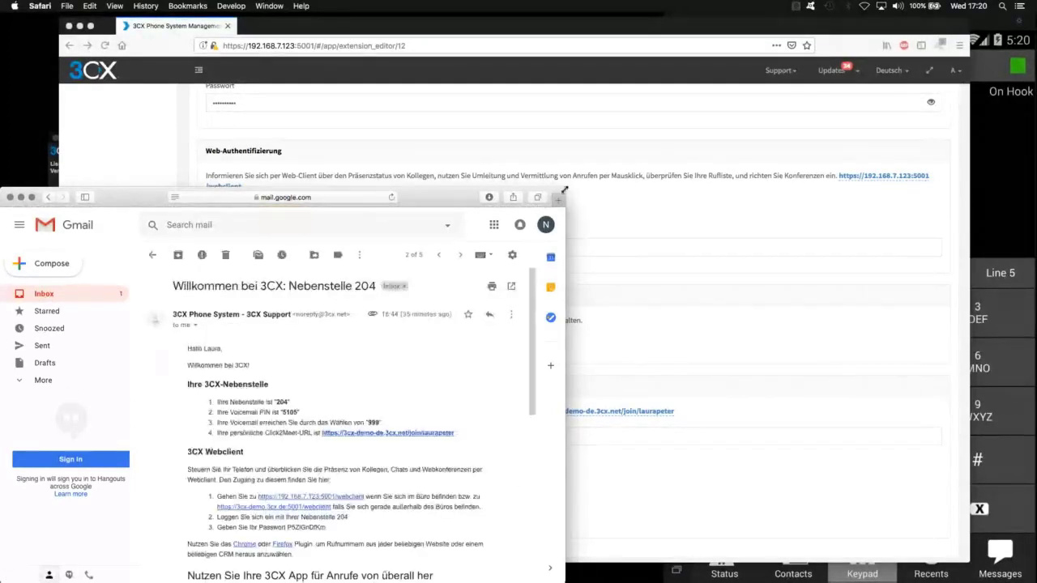
{"action": "left_click_drag", "start_coordinate": [564, 190], "coordinate": [760, 90]}
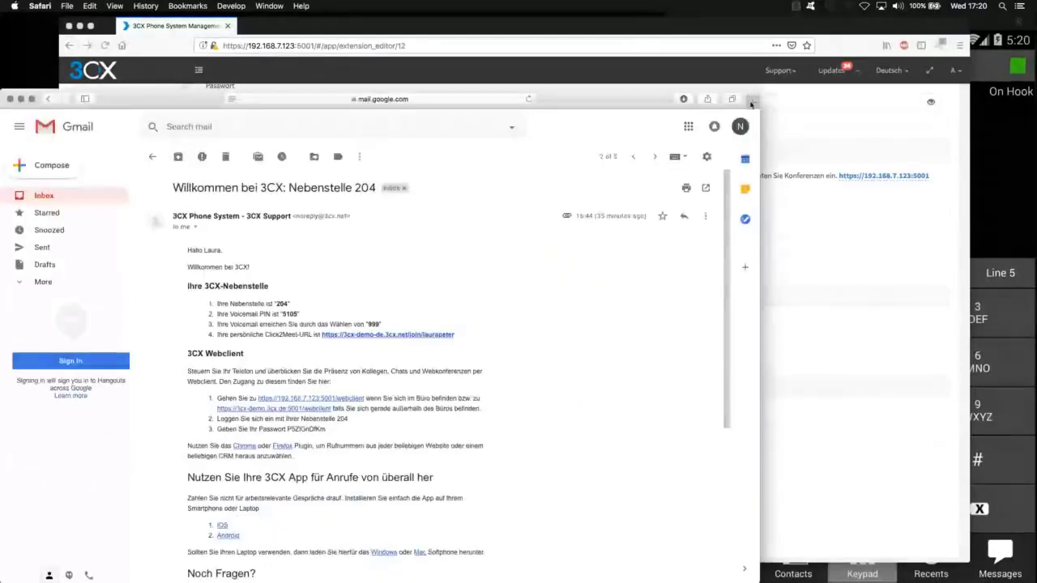
{"action": "scroll", "coordinate": [398, 273], "scroll_direction": "down", "scroll_amount": 3}
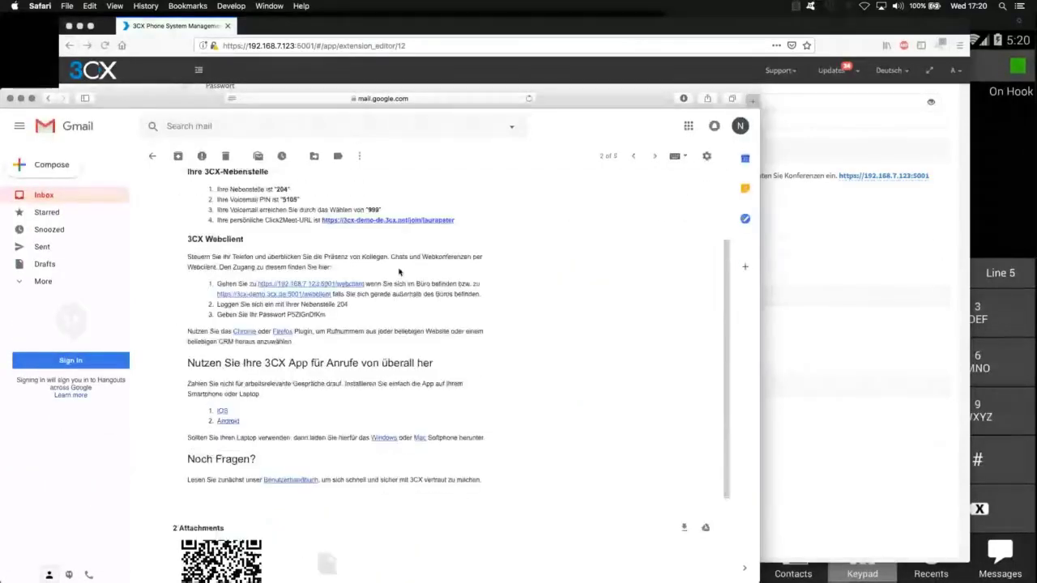
Step: Highlight the 3CX Webclient heading, local and remote addresses, extension 204 and web password
{"action": "left_click_drag", "start_coordinate": [189, 240], "coordinate": [253, 235]}
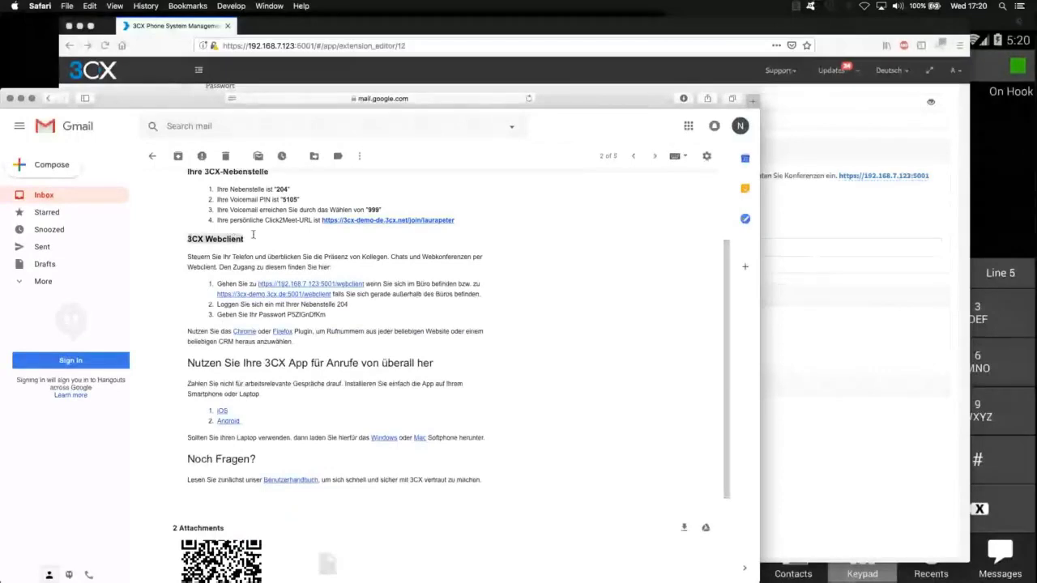
{"action": "left_click", "coordinate": [319, 284], "text": "super"}
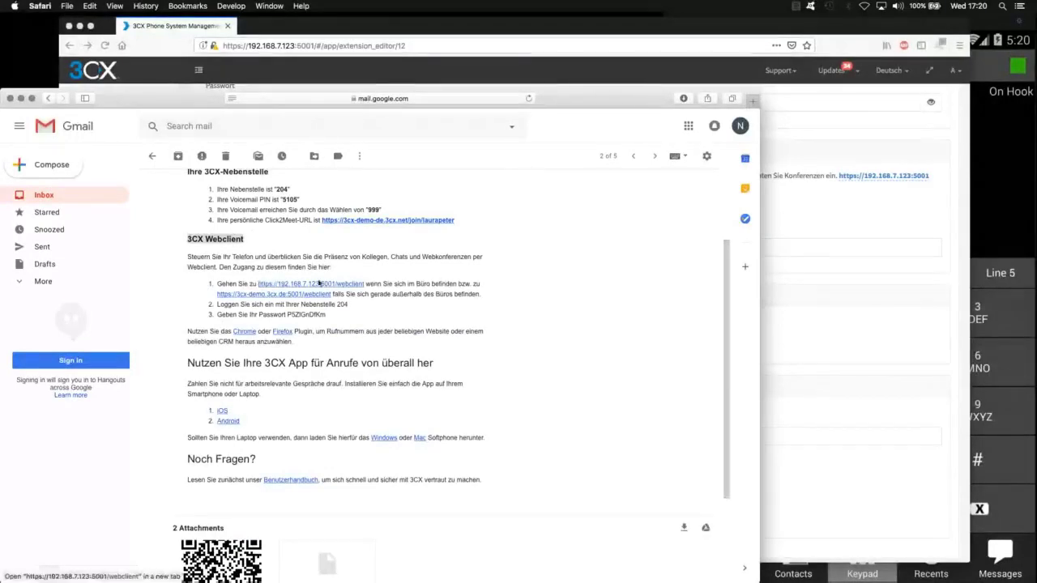
{"action": "left_click", "coordinate": [320, 296], "text": "super"}
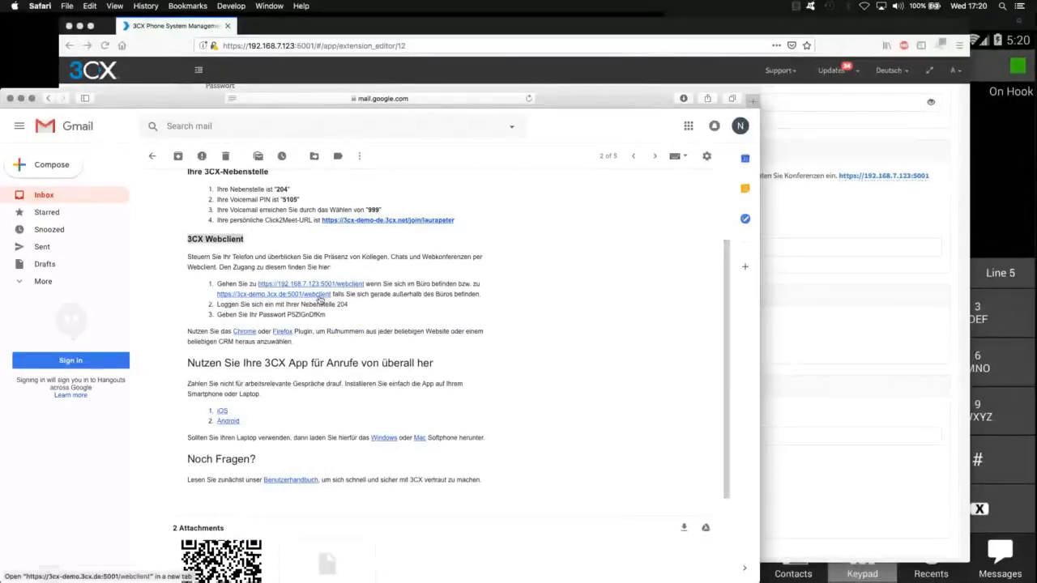
{"action": "left_click", "coordinate": [337, 305]}
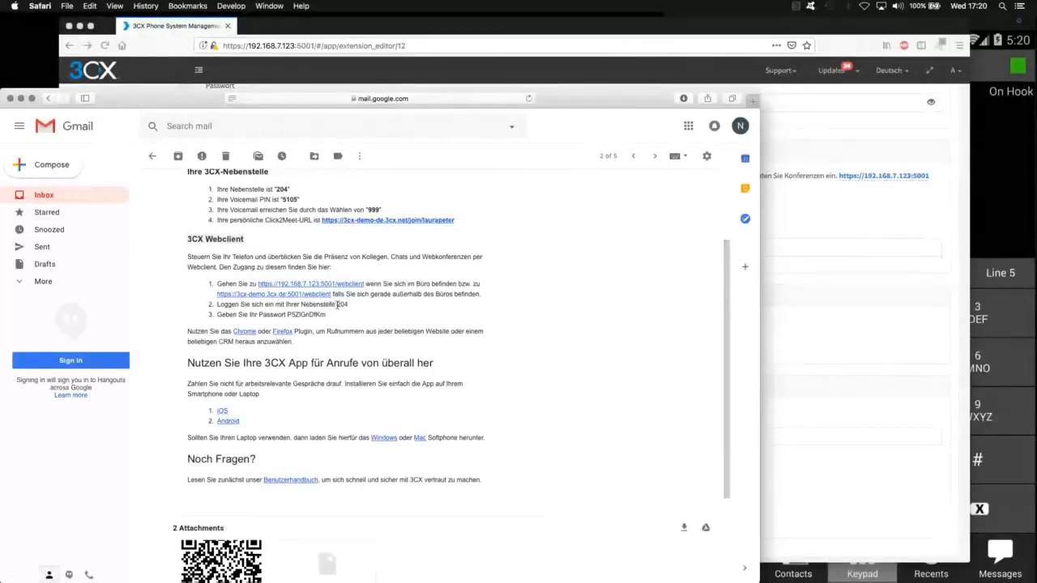
{"action": "left_click_drag", "start_coordinate": [337, 304], "coordinate": [350, 304]}
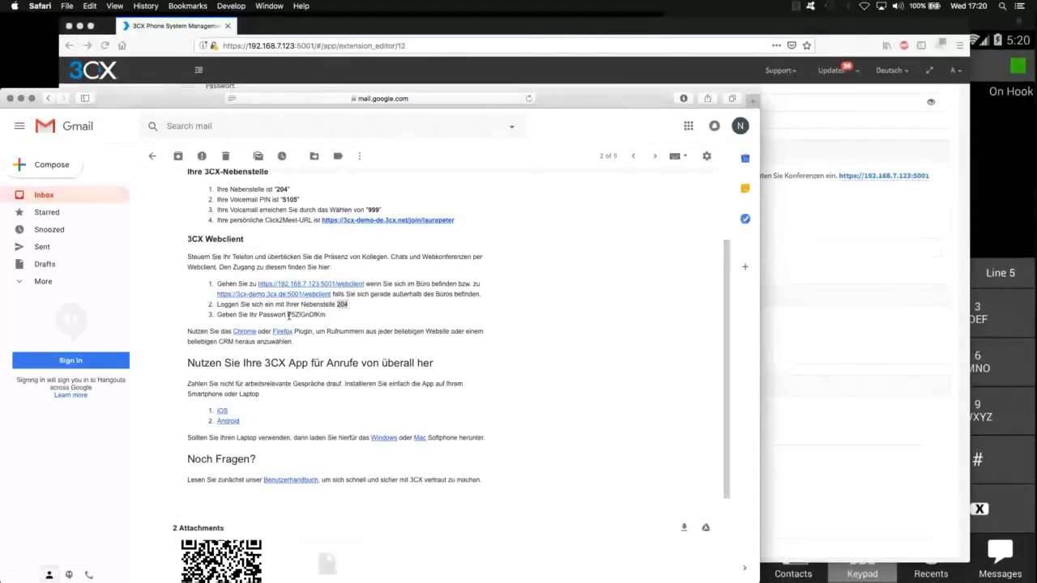
{"action": "left_click_drag", "start_coordinate": [288, 314], "coordinate": [330, 313]}
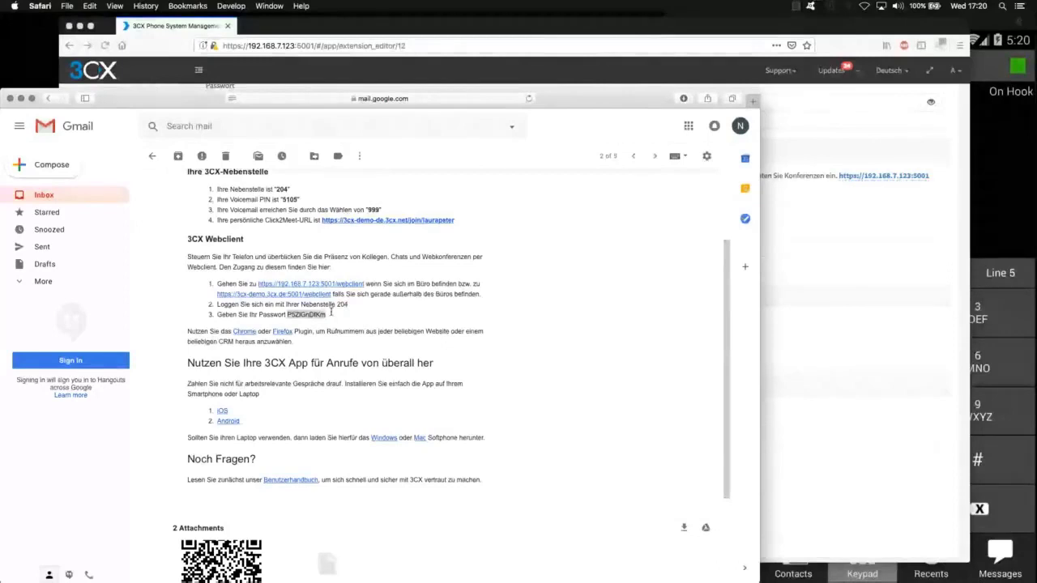
Step: In extension 204's Web-Authentifizierung section, open the webclient login link in a new tab
{"action": "left_click", "coordinate": [511, 65]}
{"action": "scroll", "coordinate": [307, 203], "scroll_direction": "up", "scroll_amount": 6}
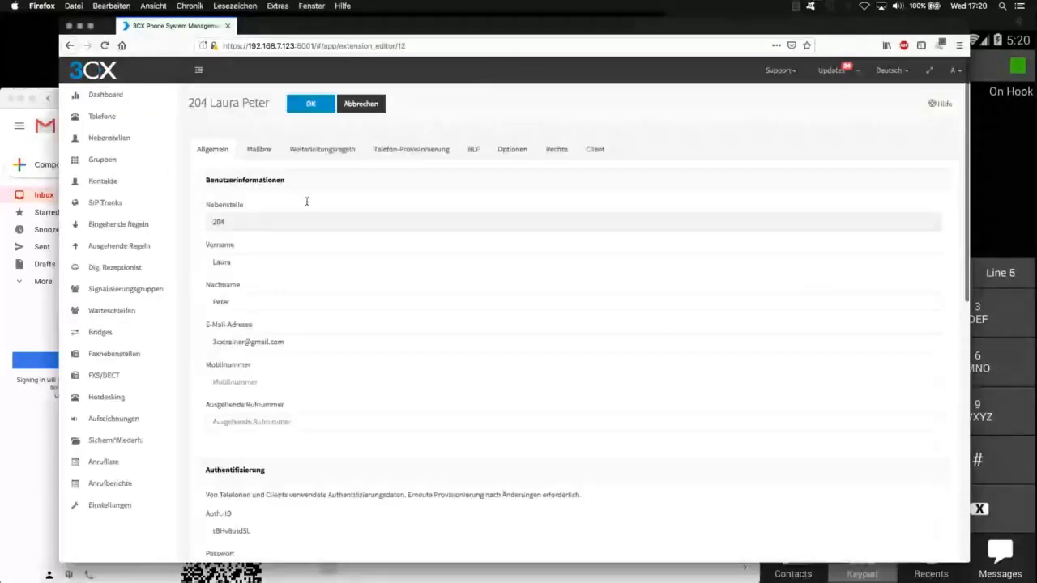
{"action": "scroll", "coordinate": [306, 201], "scroll_direction": "down", "scroll_amount": 2}
{"action": "scroll", "coordinate": [306, 202], "scroll_direction": "down", "scroll_amount": 3}
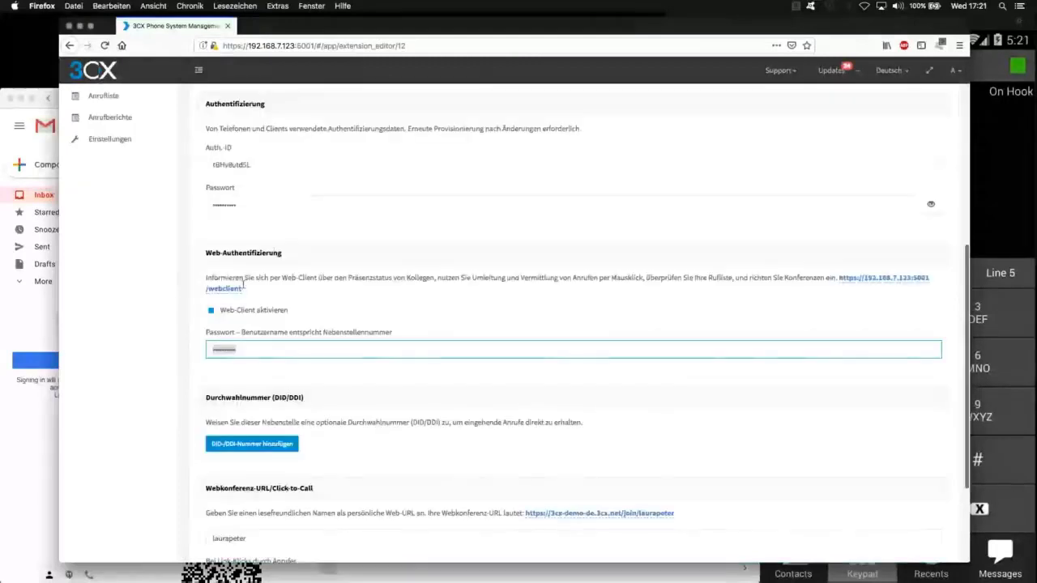
{"action": "left_click", "coordinate": [236, 288]}
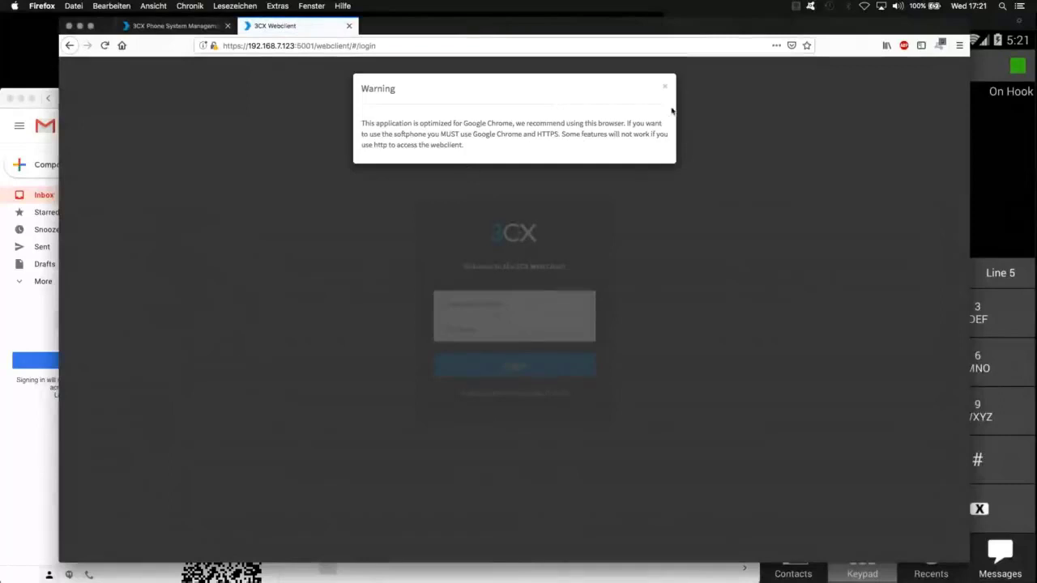
Step: Dismiss the Chrome recommendation and enter 204 as the Extension Number
{"action": "left_click", "coordinate": [664, 89]}
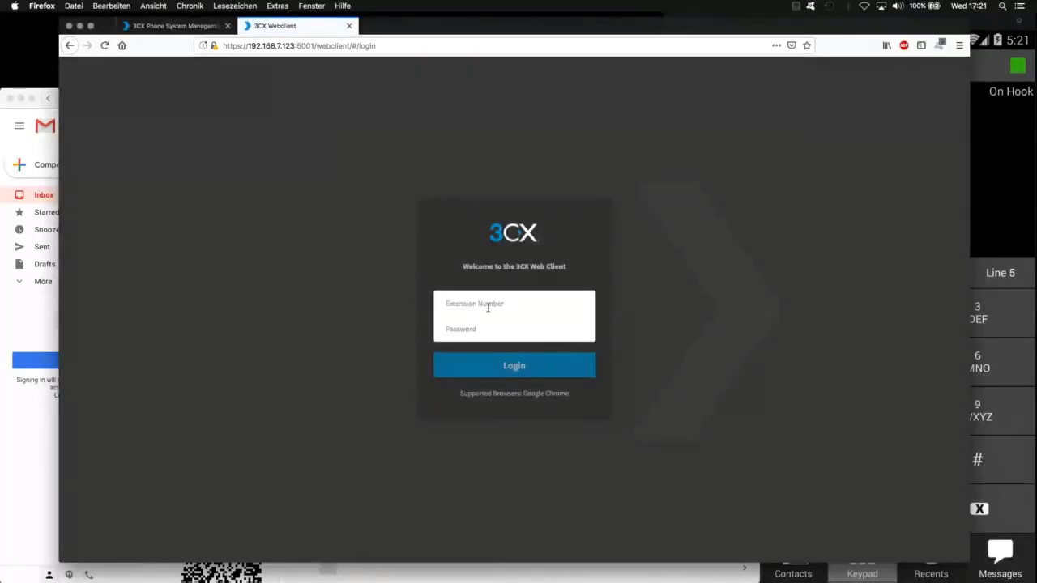
{"action": "left_click", "coordinate": [489, 305]}
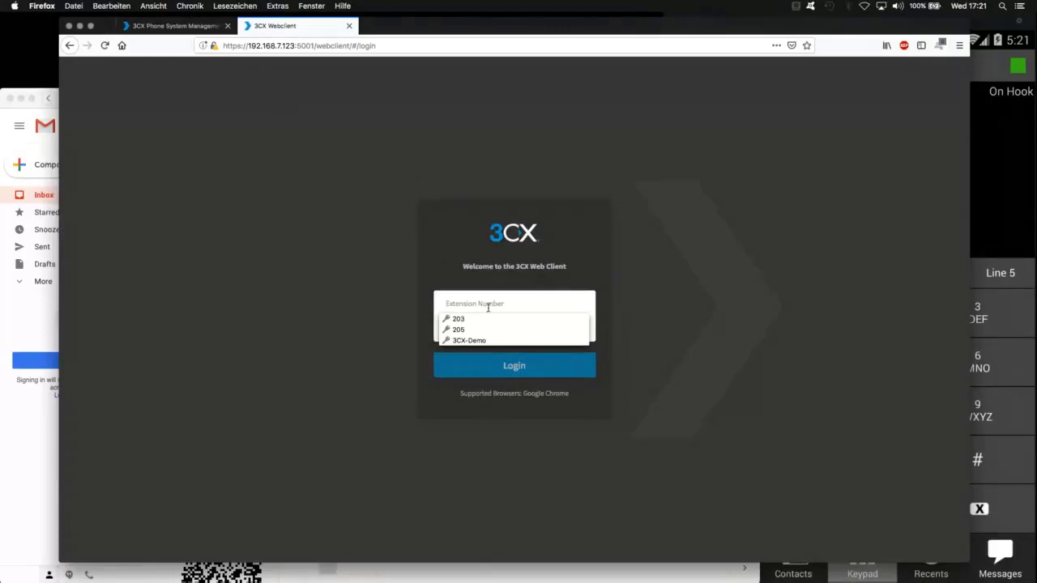
{"action": "type", "text": "204"}
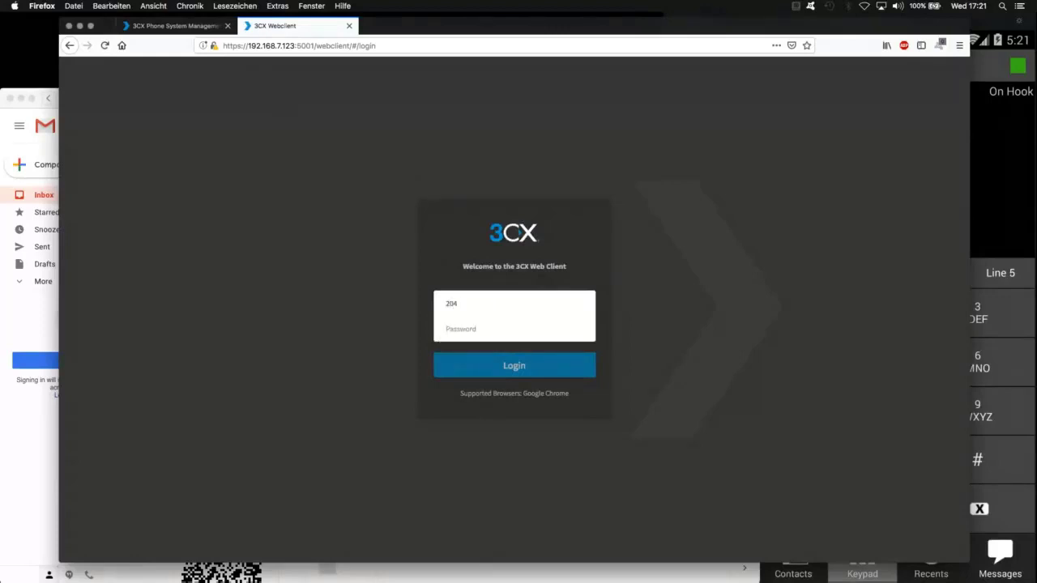
Step: Copy the password from the welcome email, paste it into Password, and log in
{"action": "left_click", "coordinate": [51, 461]}
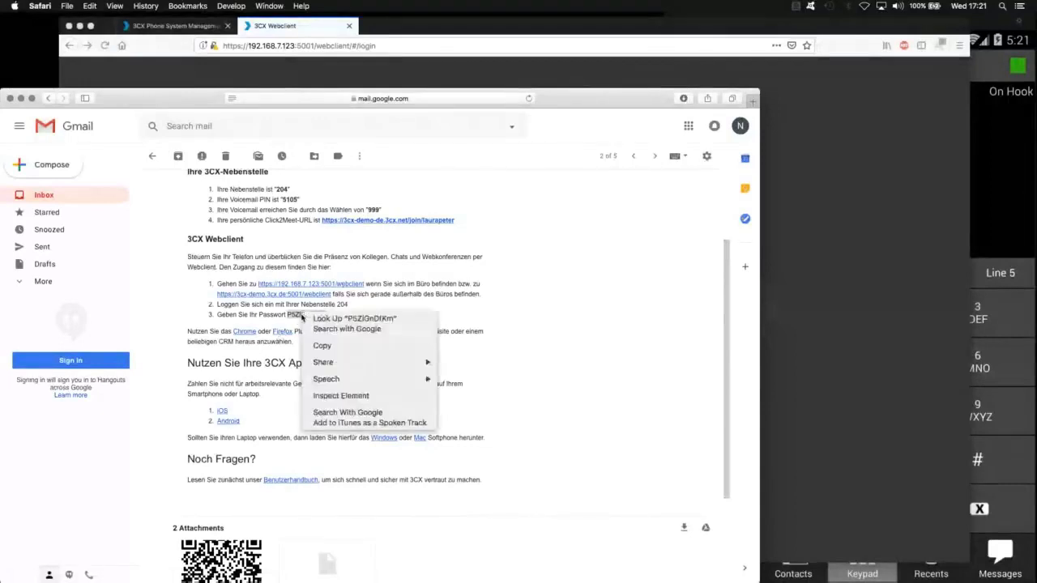
{"action": "right_click", "coordinate": [299, 315]}
{"action": "left_click", "coordinate": [322, 347]}
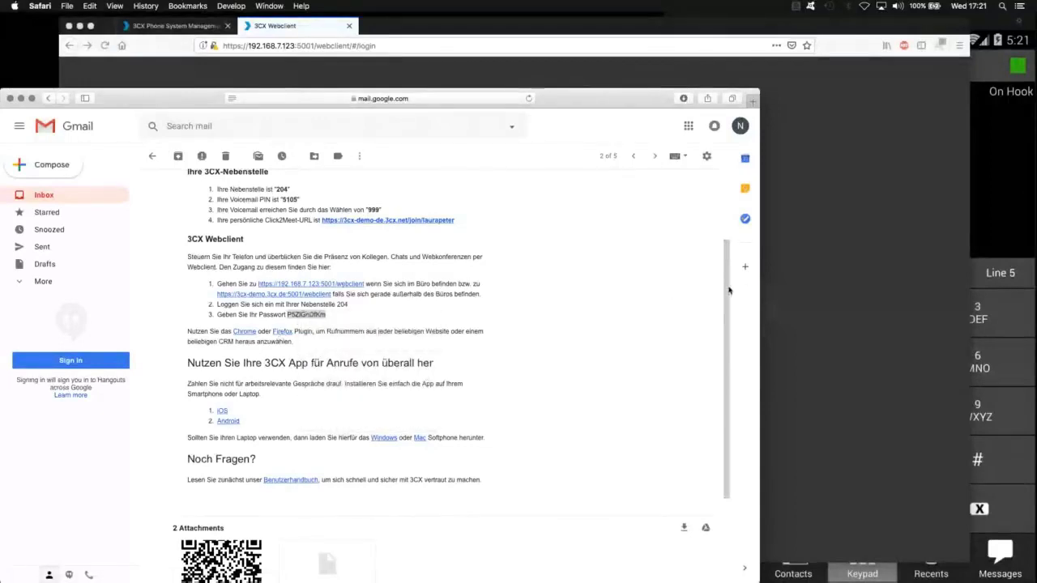
{"action": "left_click", "coordinate": [804, 278]}
{"action": "right_click", "coordinate": [476, 331]}
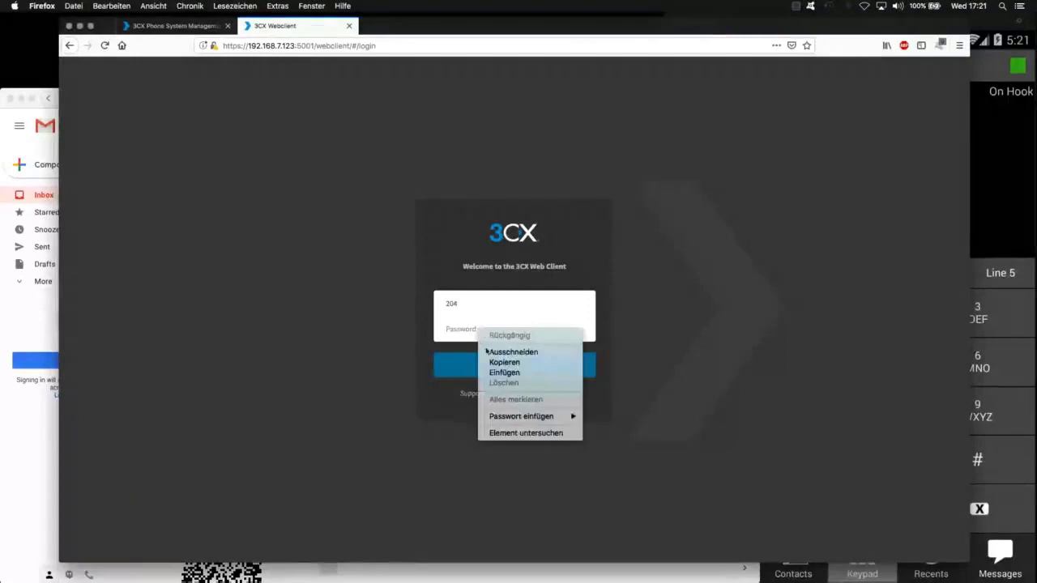
{"action": "left_click", "coordinate": [500, 376]}
{"action": "left_click", "coordinate": [500, 376]}
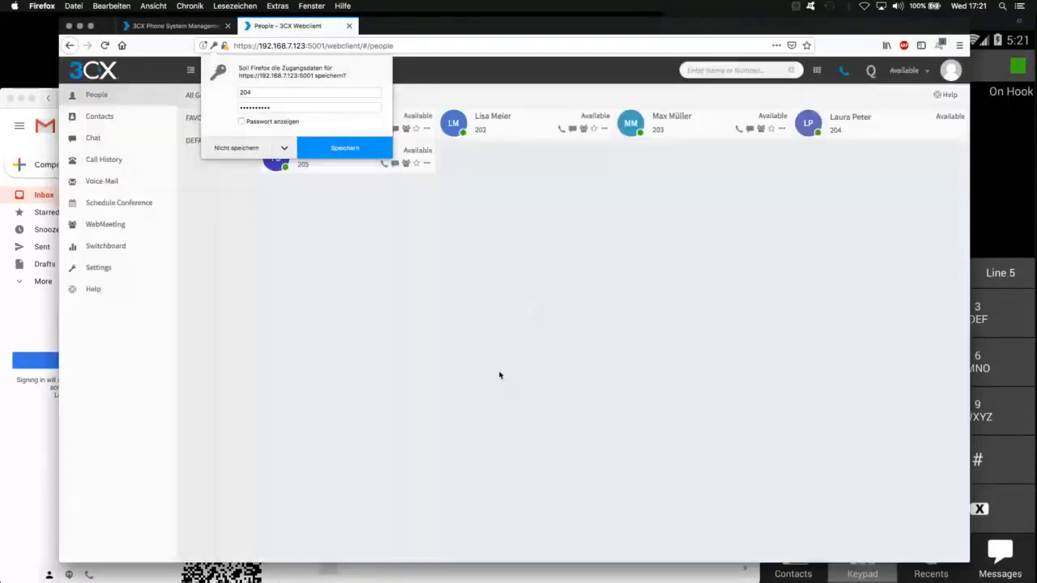
Step: Decline saving the browser login and check extension 201's extra actions menu
{"action": "left_click", "coordinate": [218, 148]}
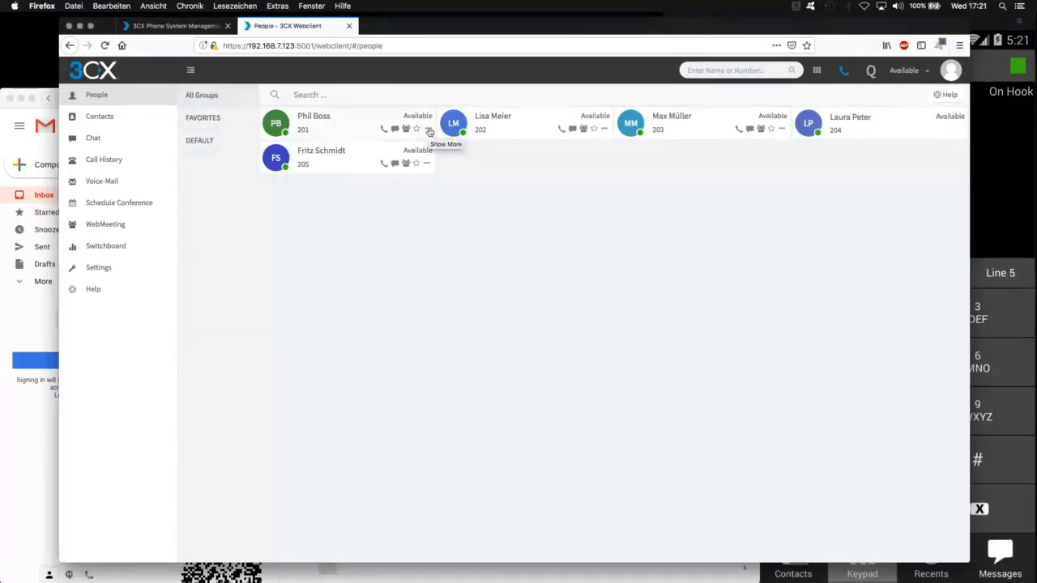
{"action": "left_click", "coordinate": [428, 131]}
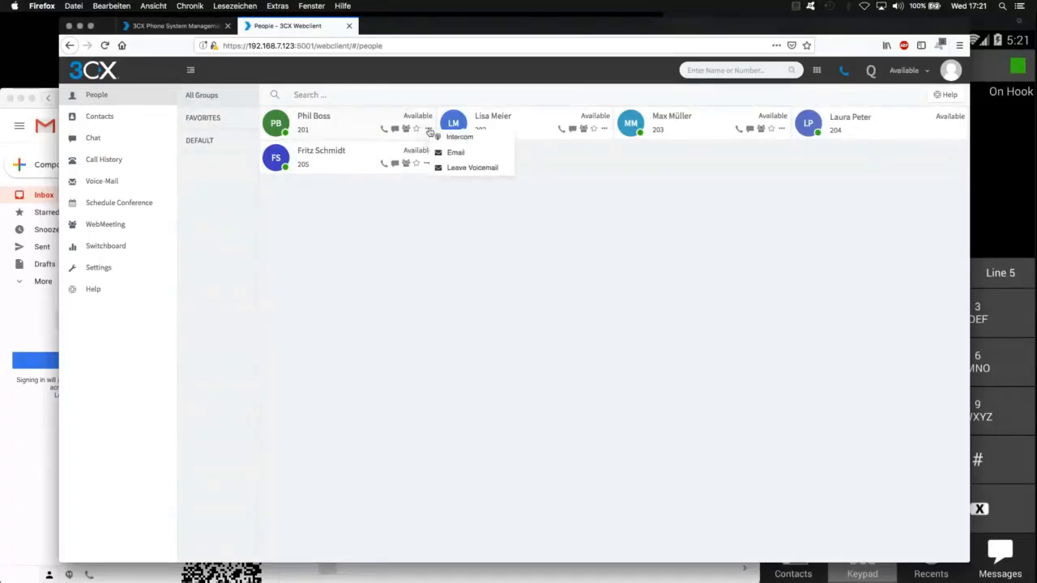
{"action": "left_click", "coordinate": [381, 211]}
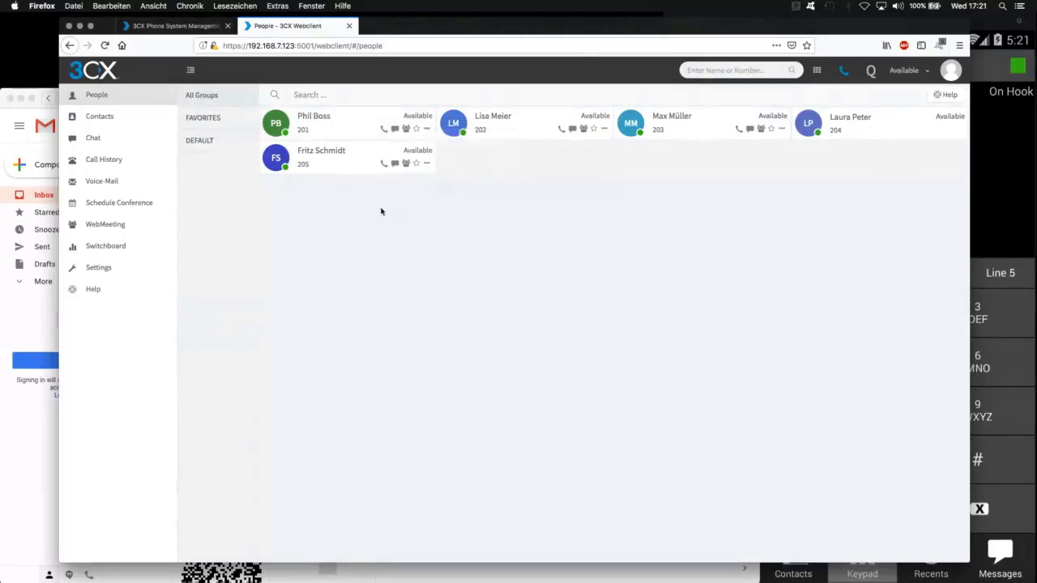
Step: Browse the Contacts Company and Personal lists, then switch to the Chat section
{"action": "left_click", "coordinate": [100, 116]}
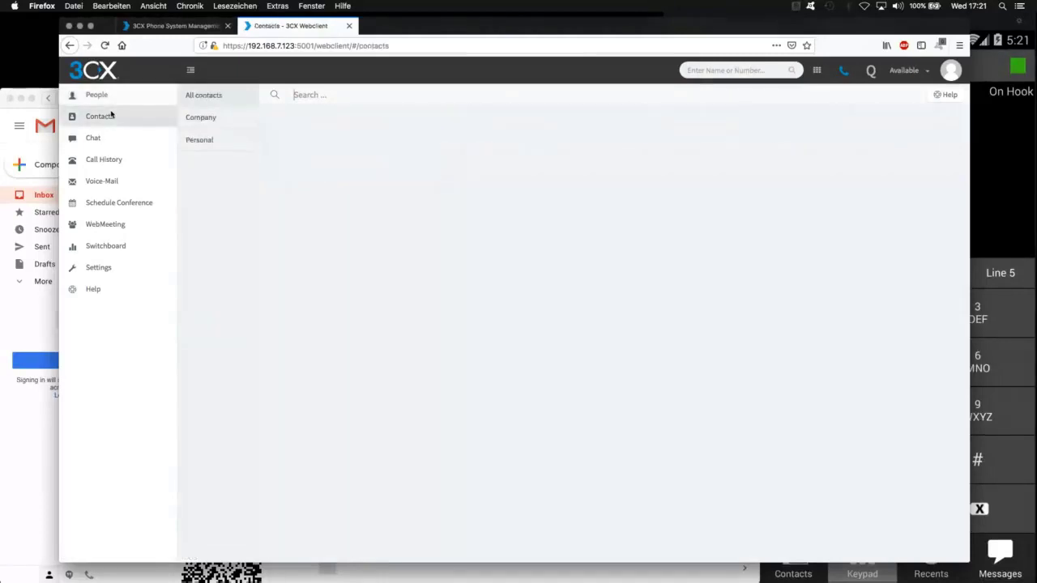
{"action": "left_click", "coordinate": [214, 122]}
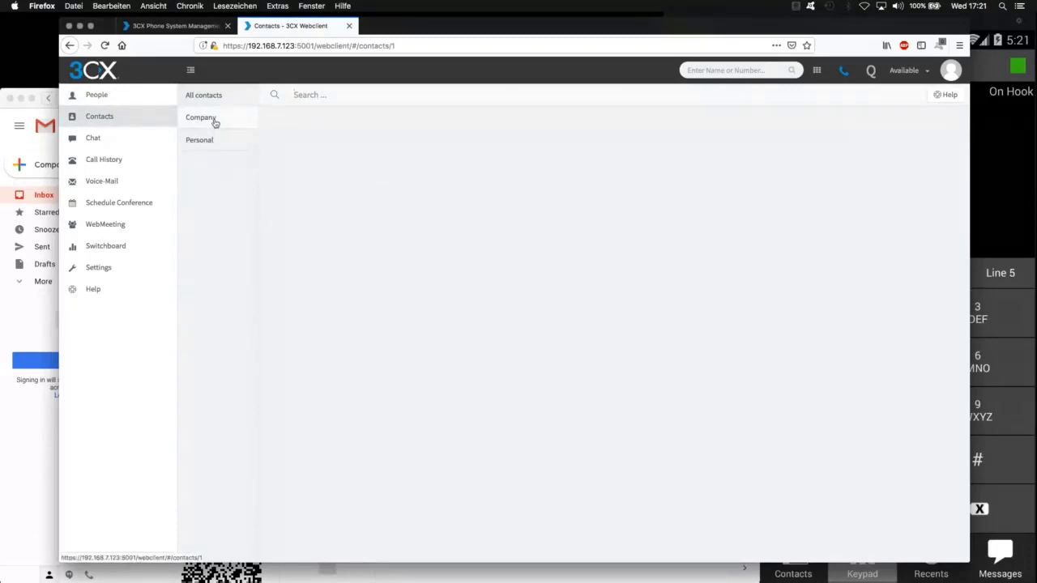
{"action": "left_click", "coordinate": [211, 136]}
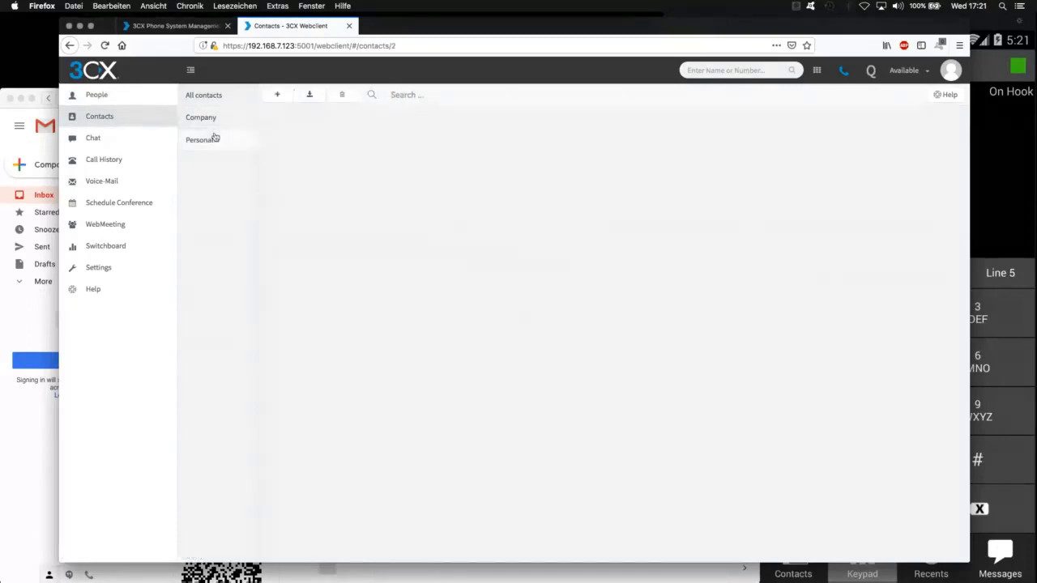
{"action": "left_click", "coordinate": [120, 142]}
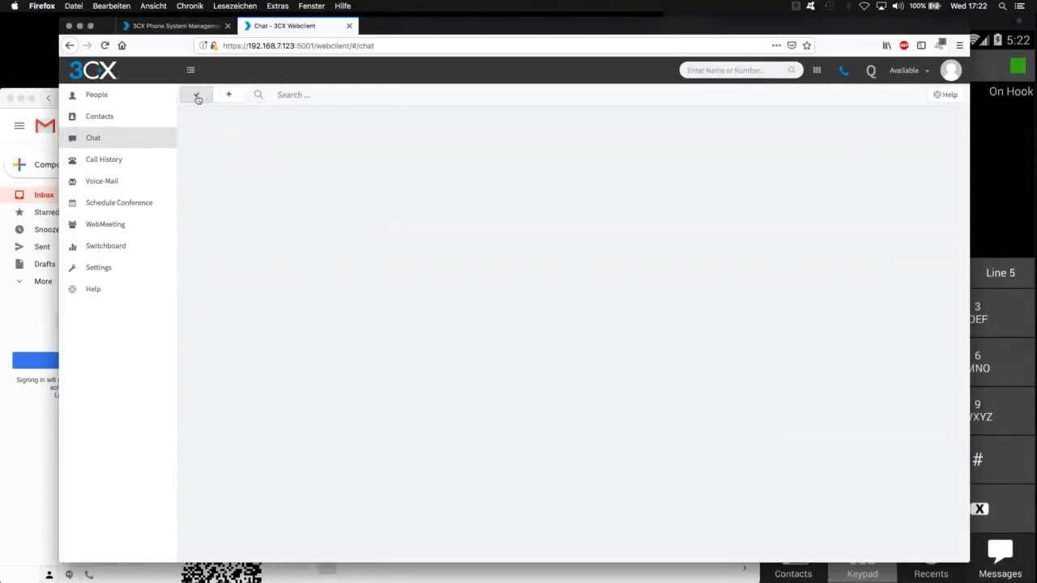
Step: Start a new chat with extension 201 and send the message 'Test'
{"action": "left_click", "coordinate": [229, 94]}
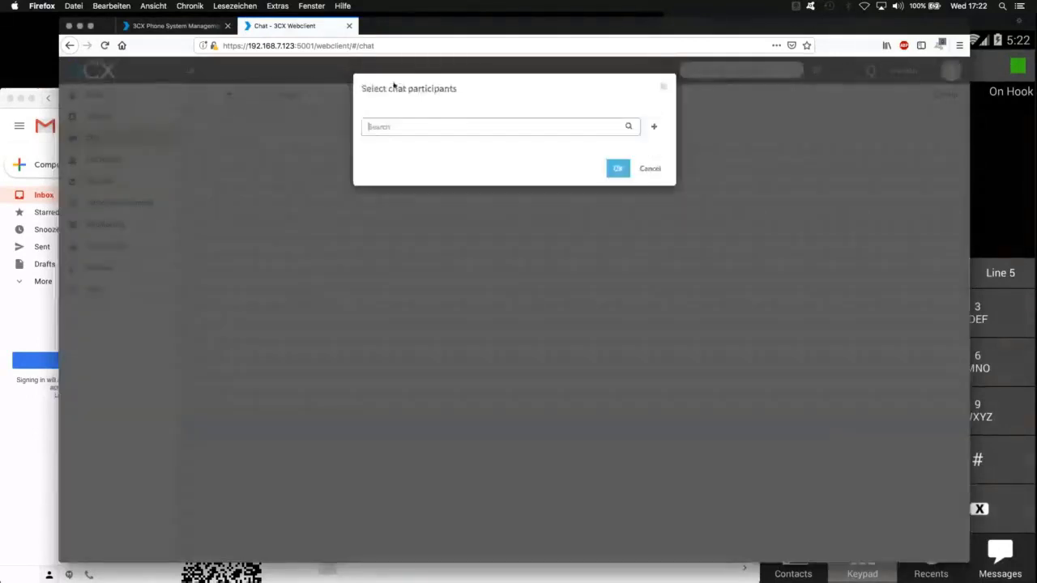
{"action": "type", "text": "phi"}
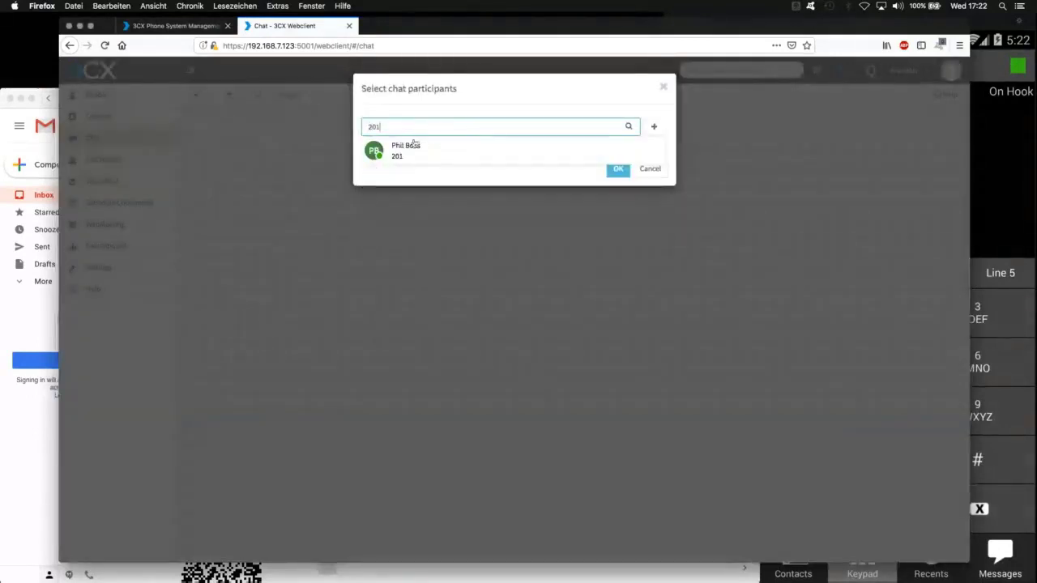
{"action": "left_click", "coordinate": [421, 151]}
{"action": "left_click", "coordinate": [619, 197]}
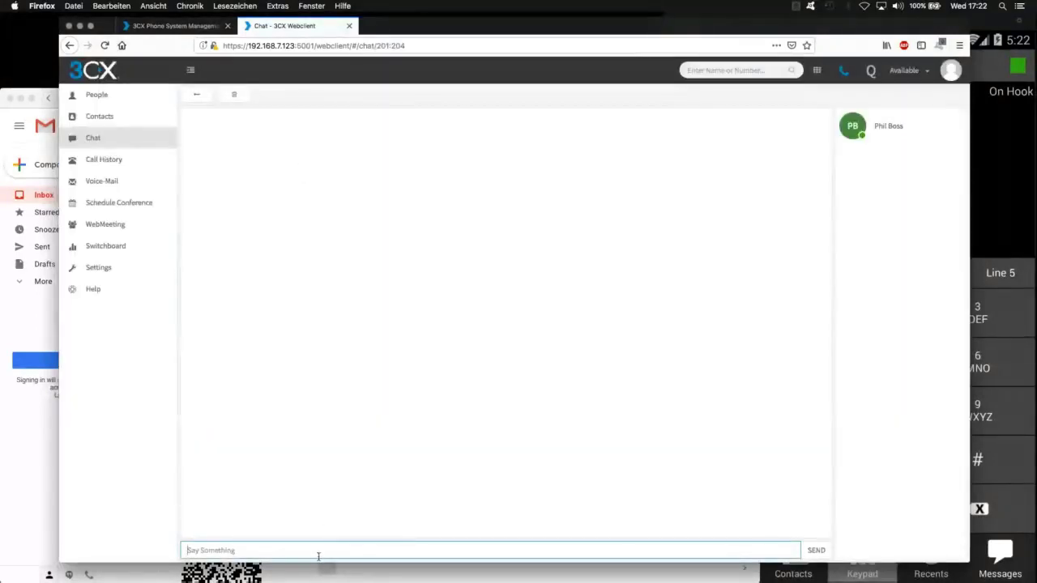
{"action": "type", "text": "Test"}
{"action": "key", "text": "Return"}
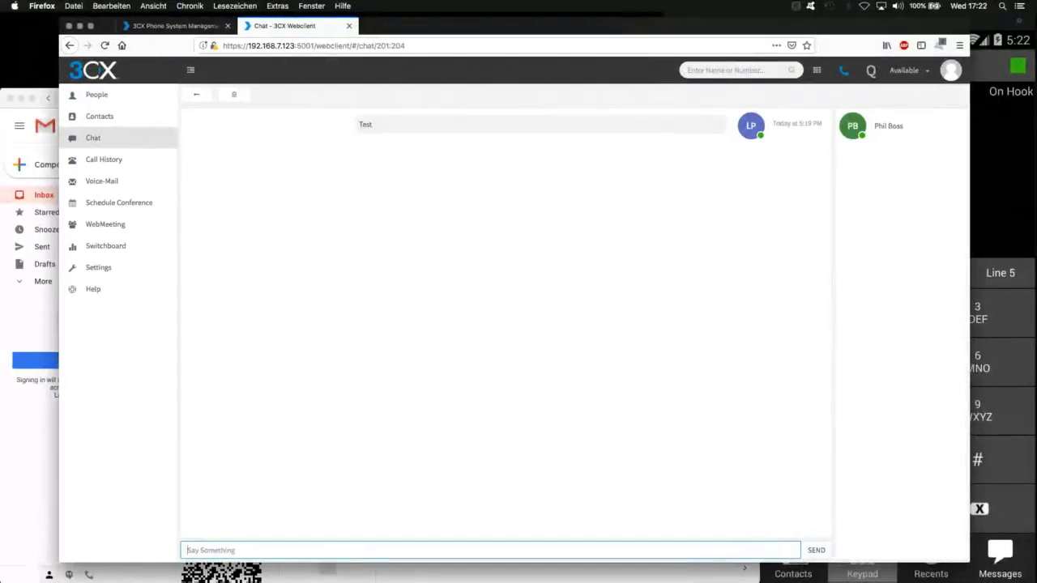
{"action": "key", "text": "super+Tab"}
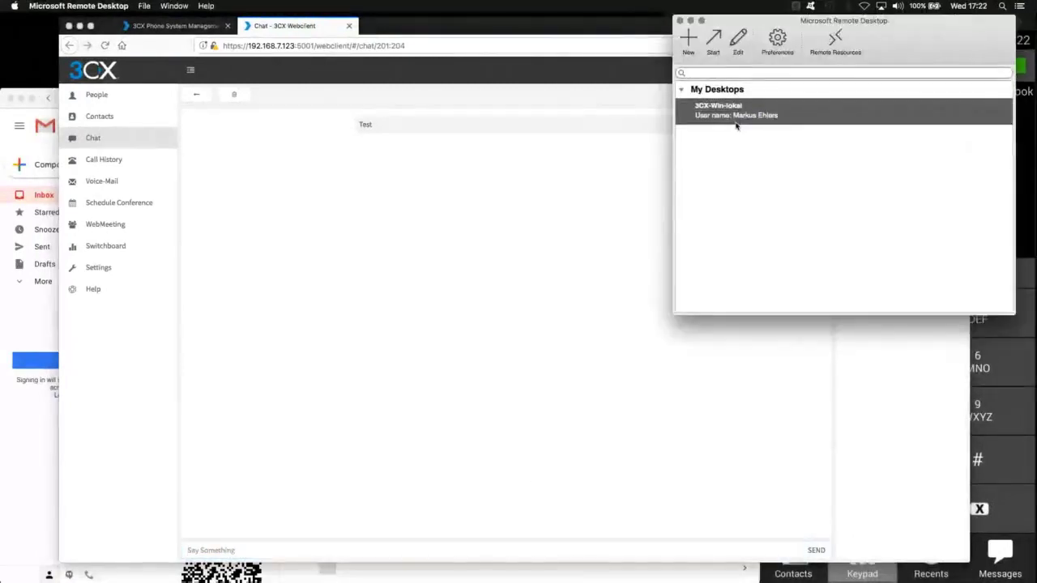
Step: Connect to 3CX-Win-lokal, dismiss the wrong-credentials error and select the old username
{"action": "left_click", "coordinate": [713, 37]}
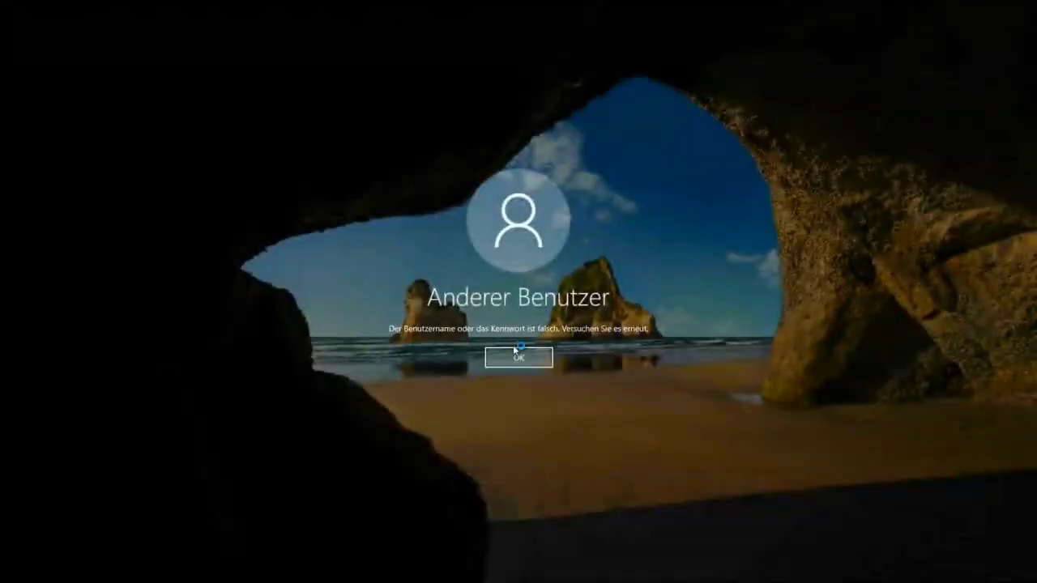
{"action": "left_click", "coordinate": [514, 349]}
{"action": "left_click", "coordinate": [491, 336]}
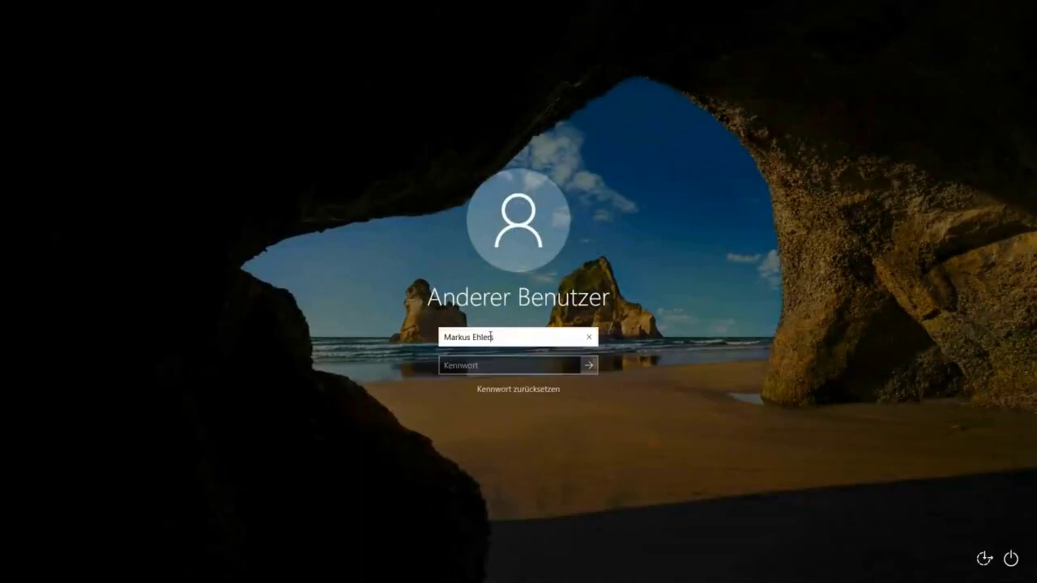
{"action": "double_click", "coordinate": [491, 336]}
{"action": "key", "text": "ctrl+a"}
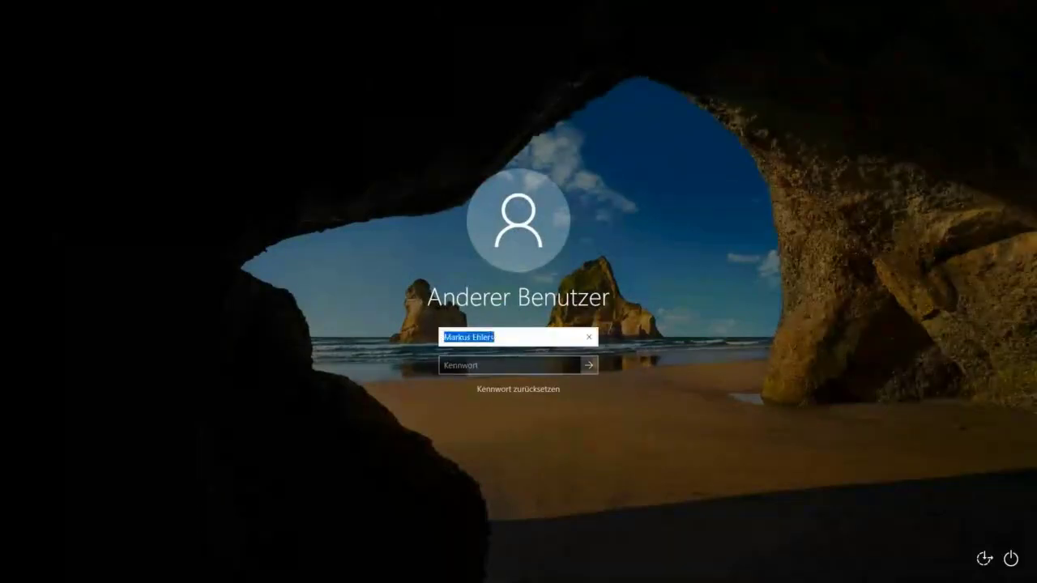
Step: Sign in as '3CX Demo' with its password and check the Windows client's chat list
{"action": "type", "text": "3CX"}
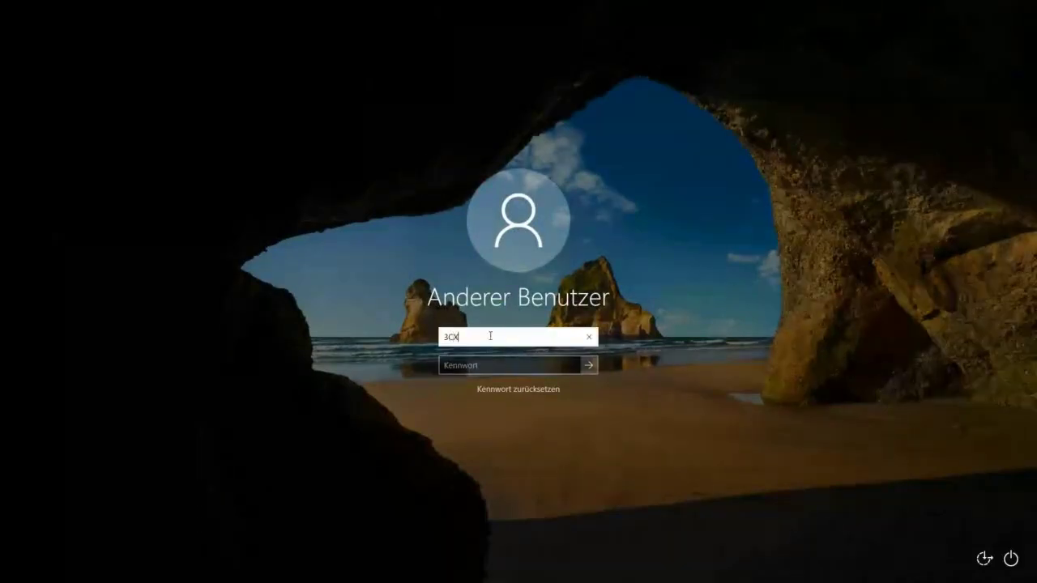
{"action": "type", "text": " Demo"}
{"action": "key", "text": "Tab"}
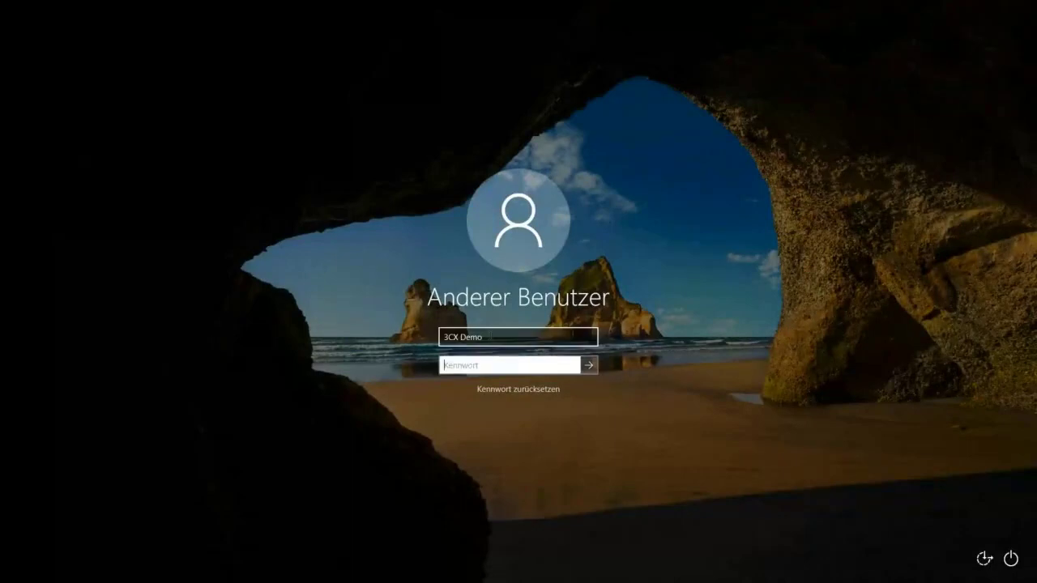
{"action": "type", "text": "••••••••••"}
{"action": "key", "text": "Return"}
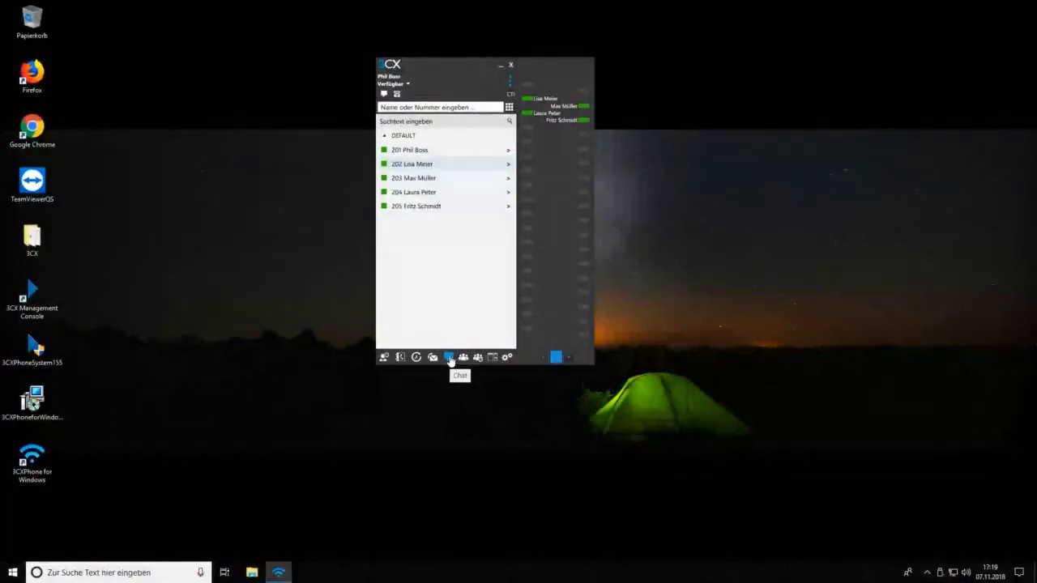
{"action": "left_click", "coordinate": [449, 358]}
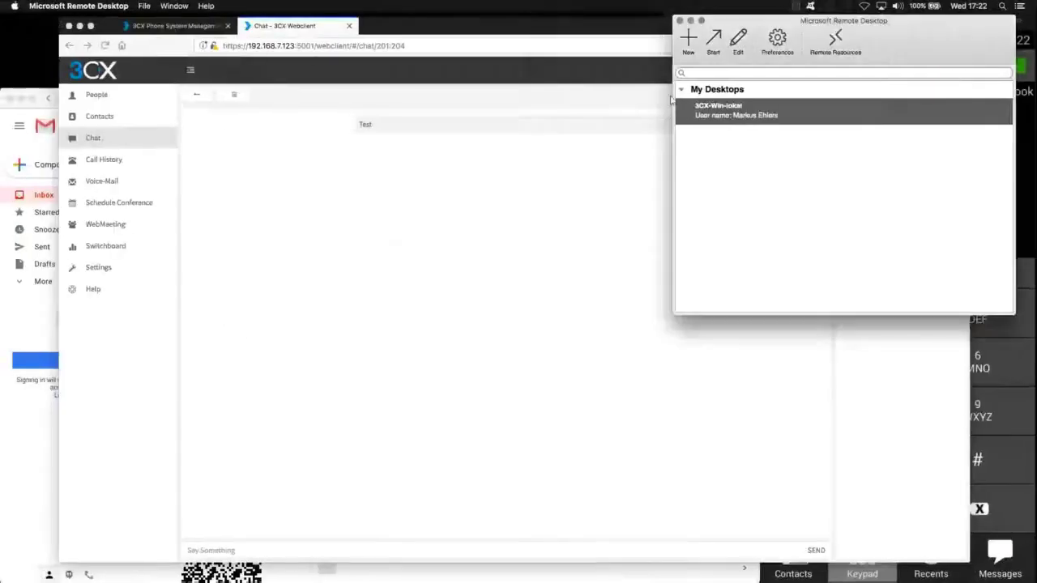
Step: Back in the 3CX Webclient, open personal Settings from the top-right profile menu
{"action": "left_click", "coordinate": [679, 20]}
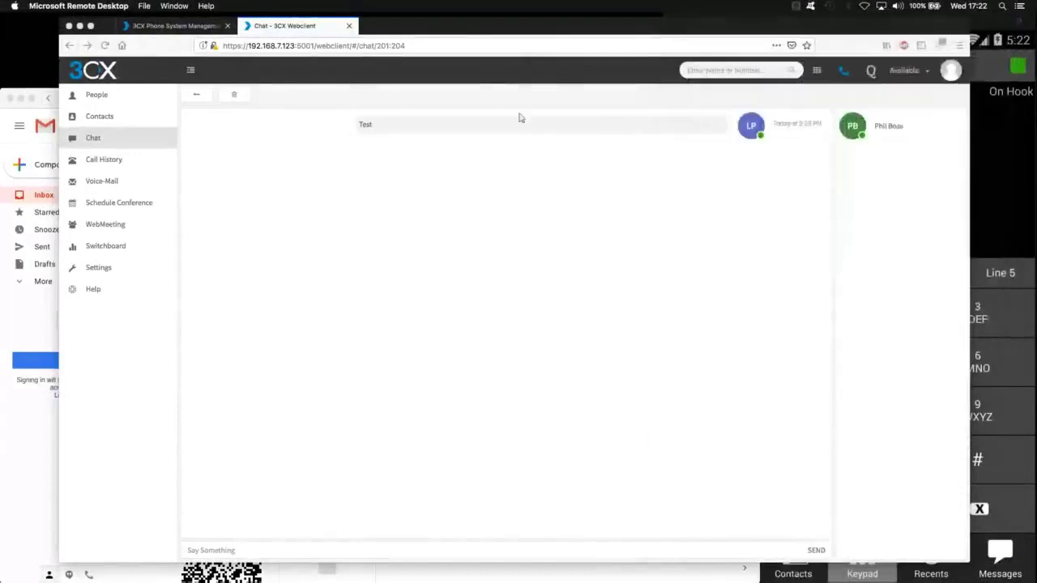
{"action": "left_click", "coordinate": [111, 162]}
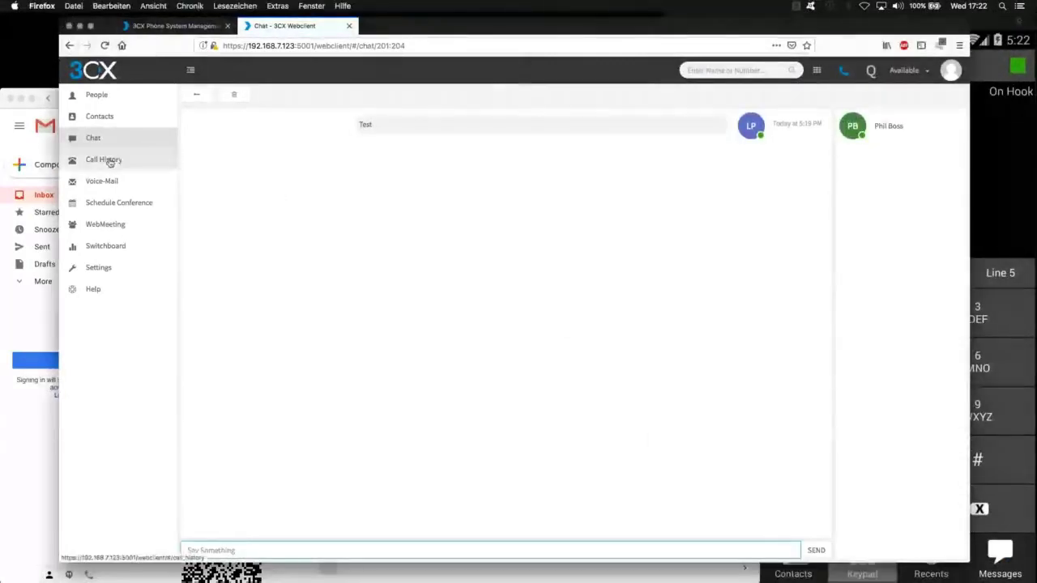
{"action": "left_click", "coordinate": [110, 162]}
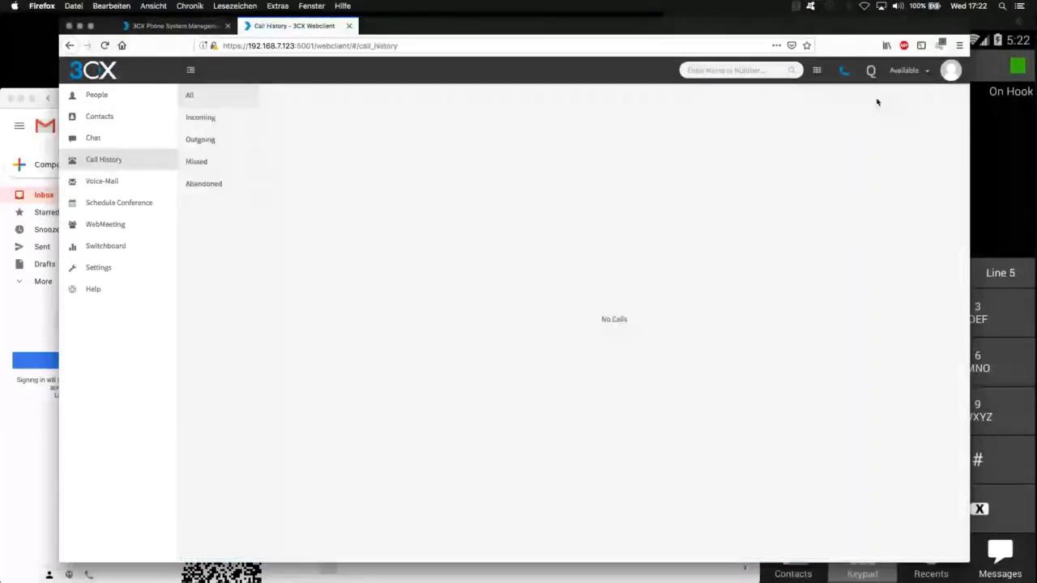
{"action": "left_click", "coordinate": [928, 71]}
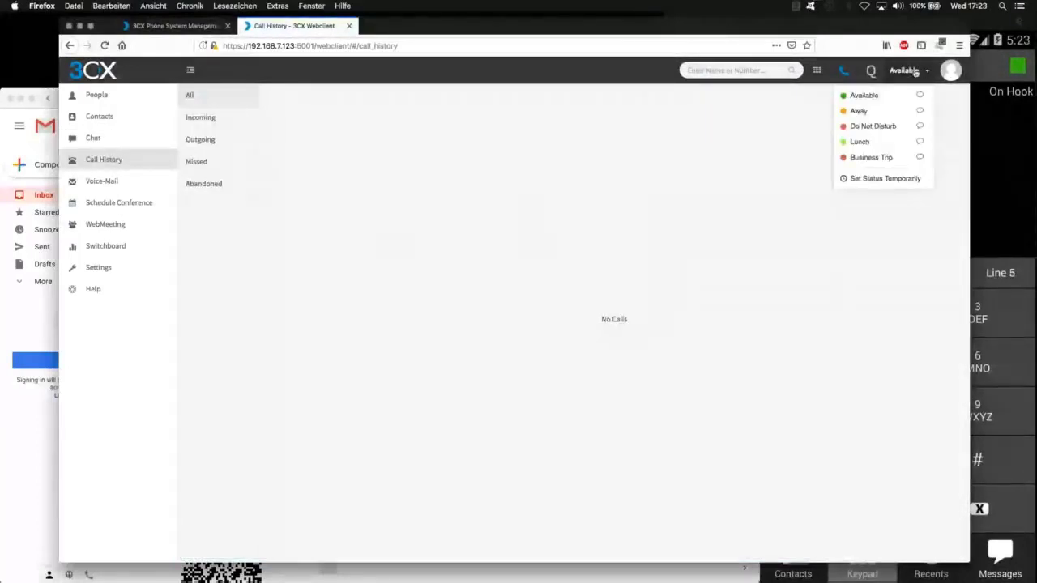
{"action": "left_click", "coordinate": [951, 75]}
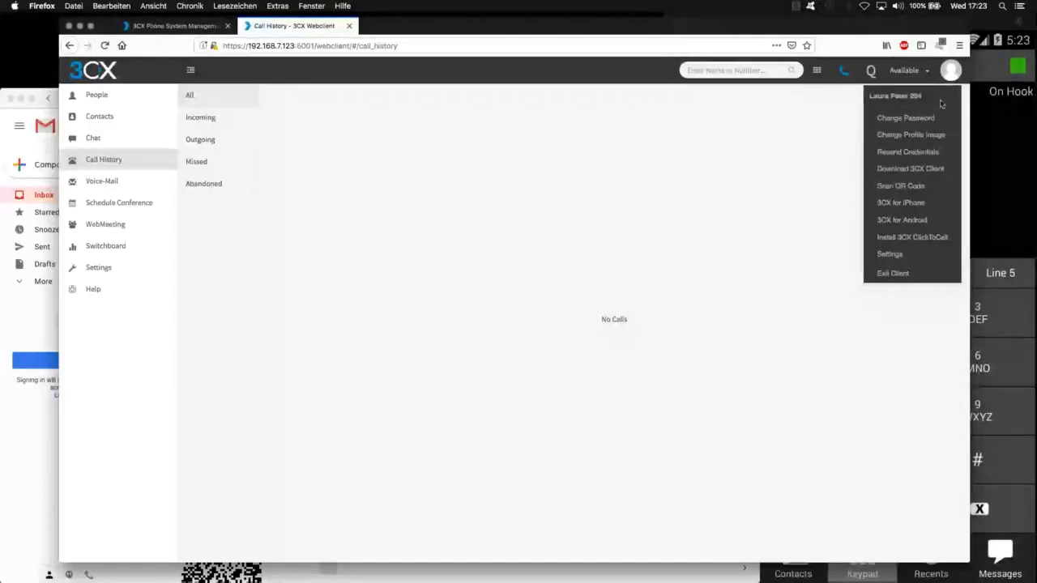
{"action": "left_click", "coordinate": [918, 155]}
{"action": "left_click", "coordinate": [892, 254]}
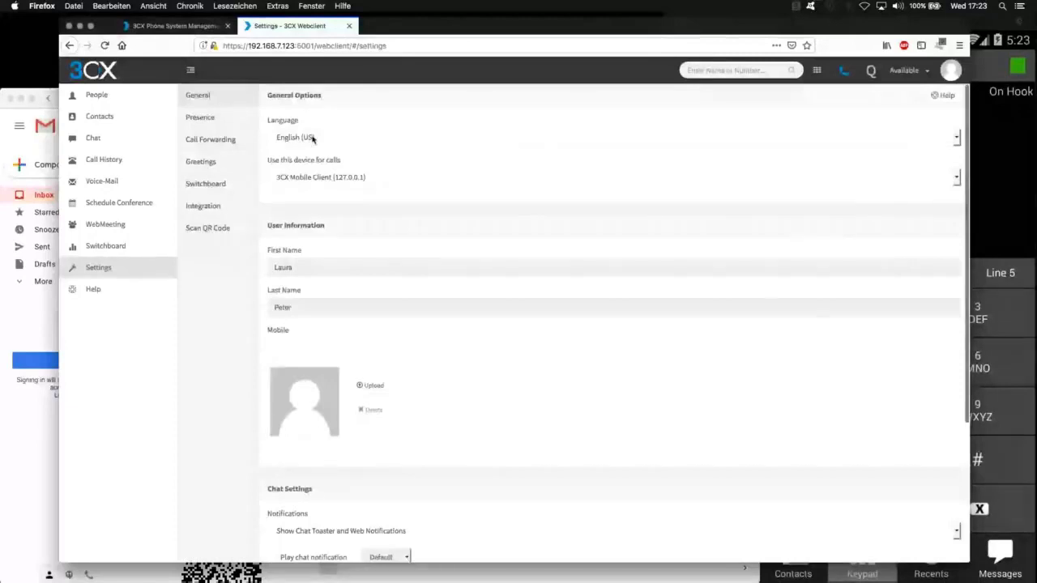
Step: Set the interface language to Deutsch, then visit Ruflisten, Mailbox, Konferenz planen and Switchboard
{"action": "left_click", "coordinate": [310, 138]}
{"action": "left_click", "coordinate": [313, 152]}
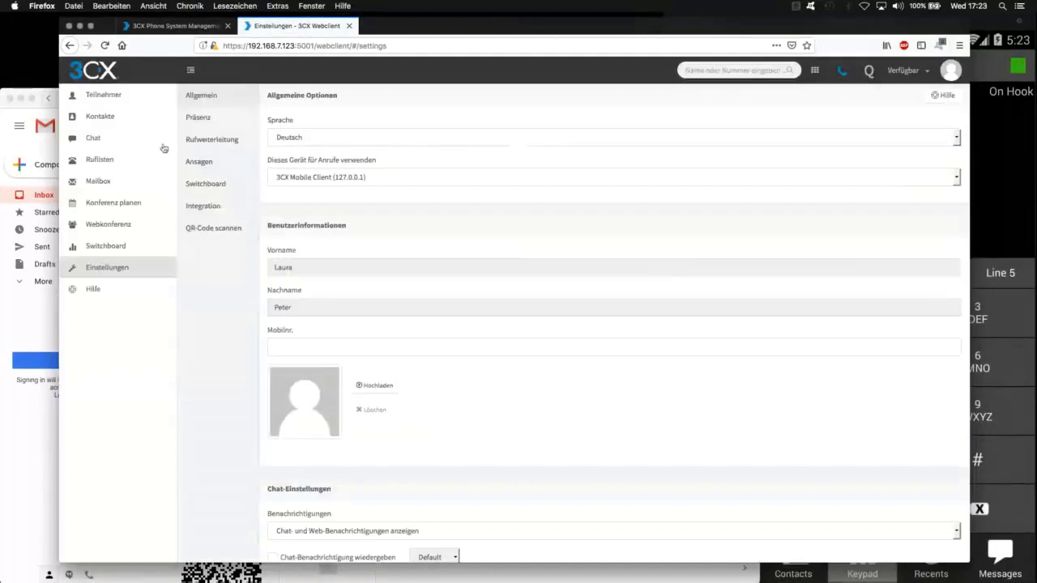
{"action": "left_click", "coordinate": [101, 162]}
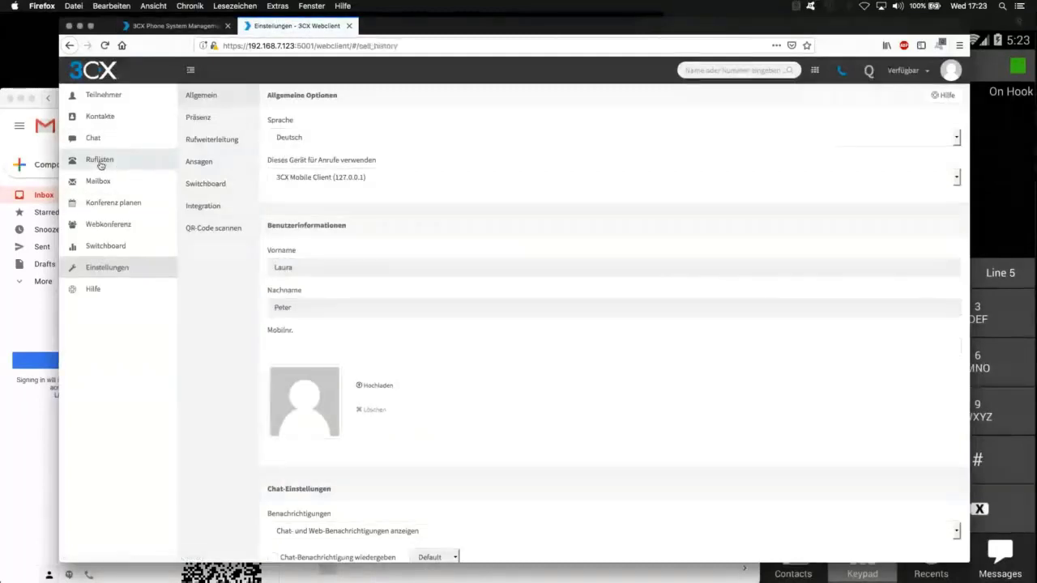
{"action": "left_click", "coordinate": [103, 183]}
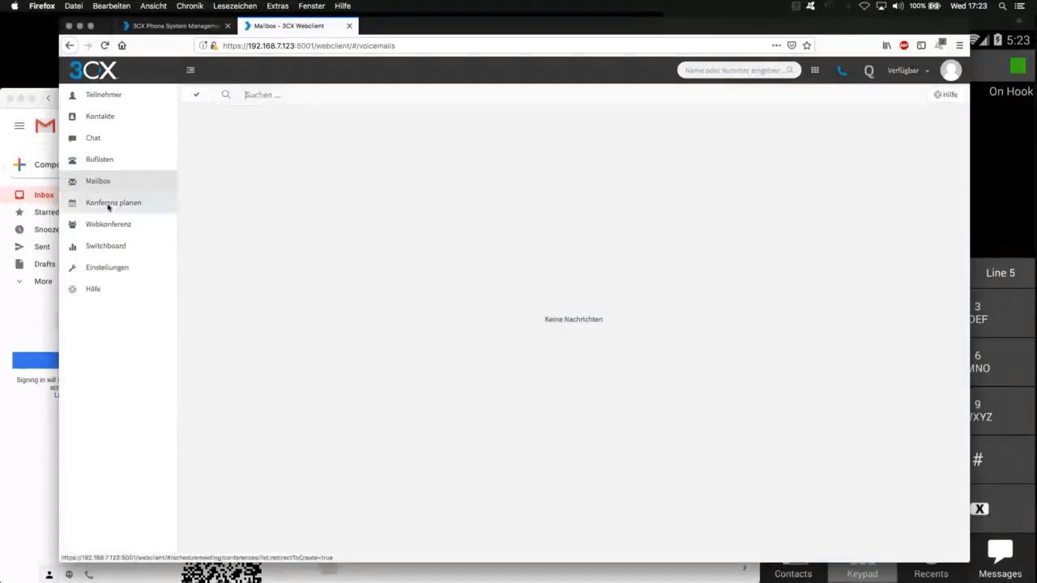
{"action": "left_click", "coordinate": [108, 207]}
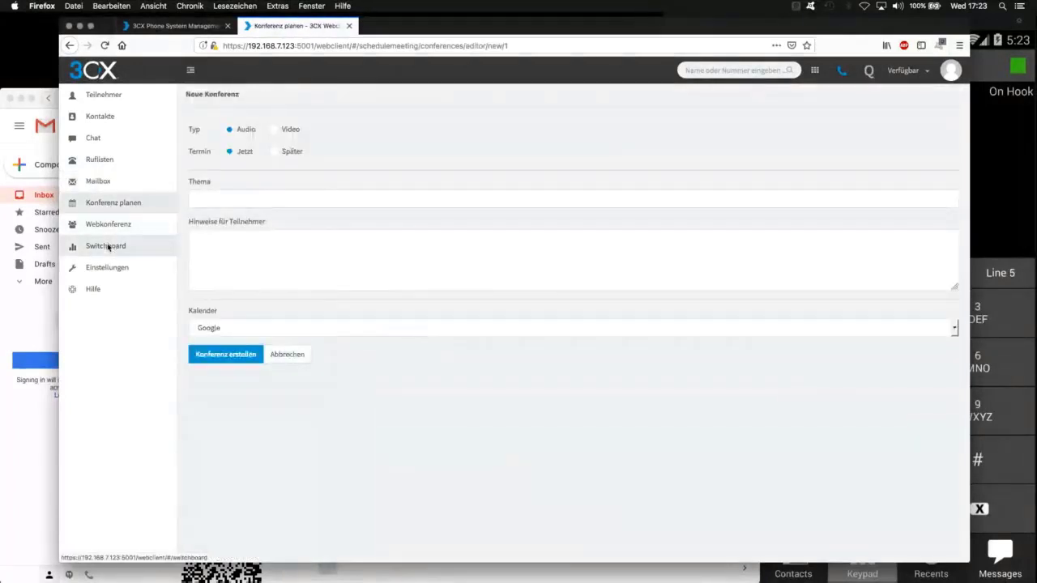
{"action": "left_click", "coordinate": [107, 246]}
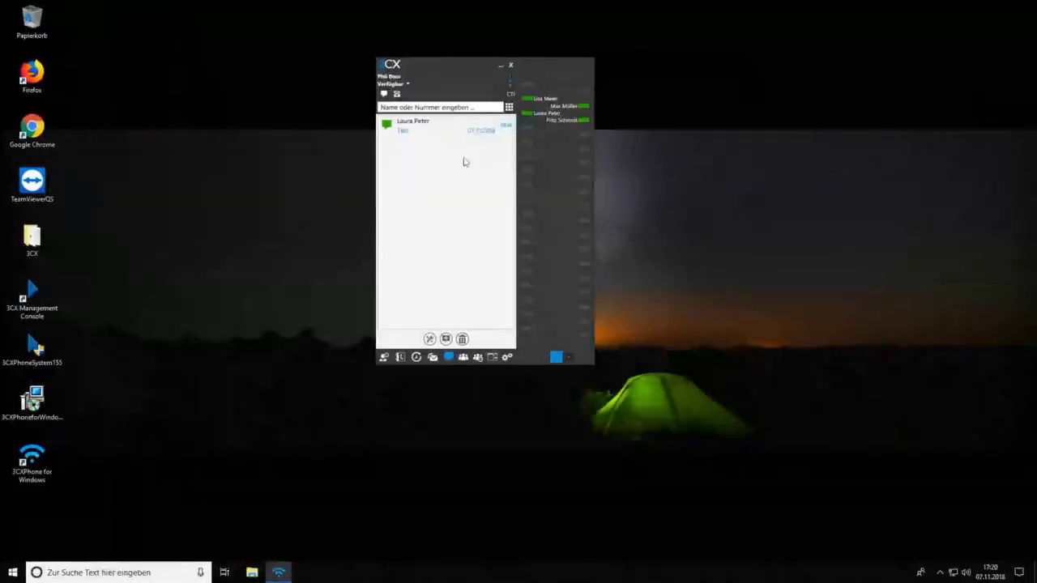
Step: Switch the Windows client's switchboard to the WS-Manager view, then close it
{"action": "left_click", "coordinate": [492, 357]}
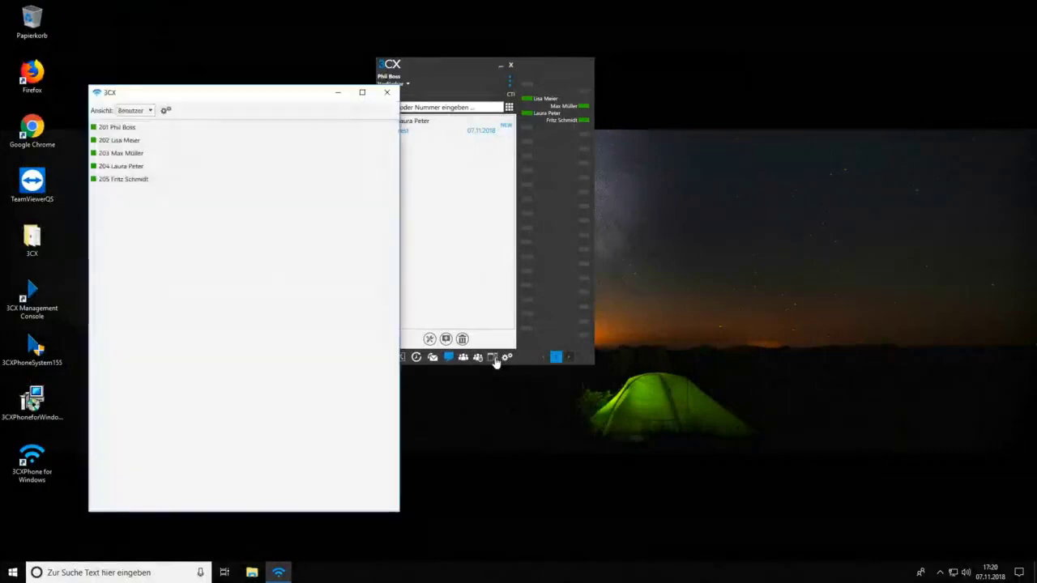
{"action": "left_click", "coordinate": [150, 110]}
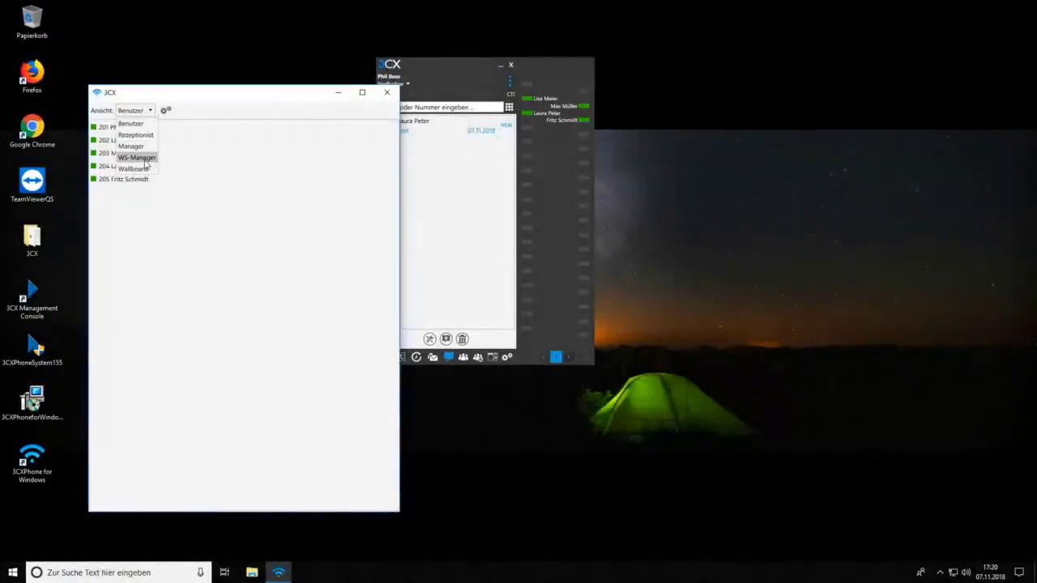
{"action": "left_click", "coordinate": [146, 160]}
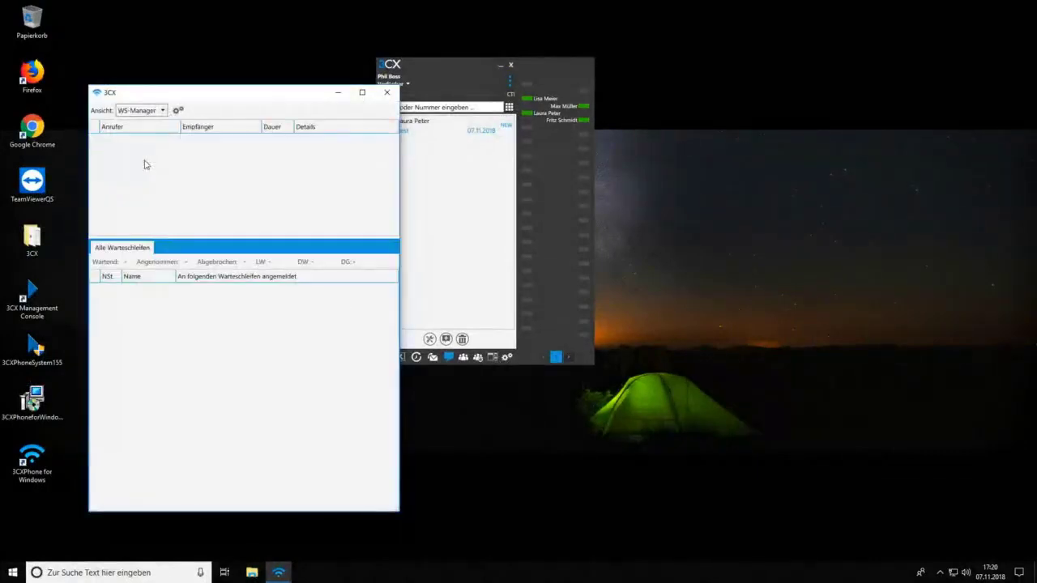
{"action": "left_click", "coordinate": [387, 95]}
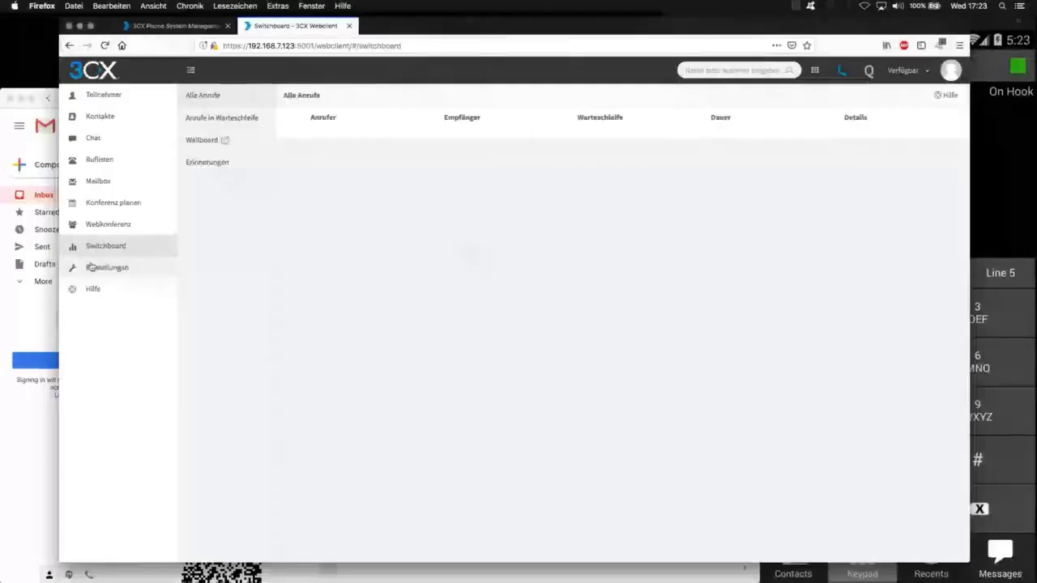
Step: Open Einstellungen and inspect the call-device dropdown without changing it
{"action": "left_click", "coordinate": [91, 268]}
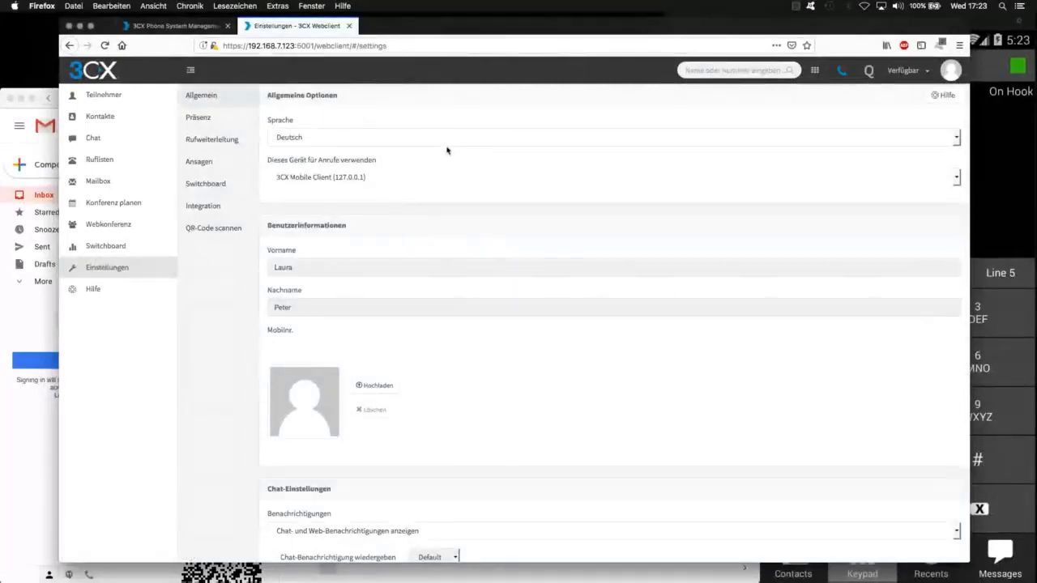
{"action": "scroll", "coordinate": [447, 152], "scroll_direction": "down", "scroll_amount": 1}
{"action": "scroll", "coordinate": [447, 152], "scroll_direction": "down", "scroll_amount": 1}
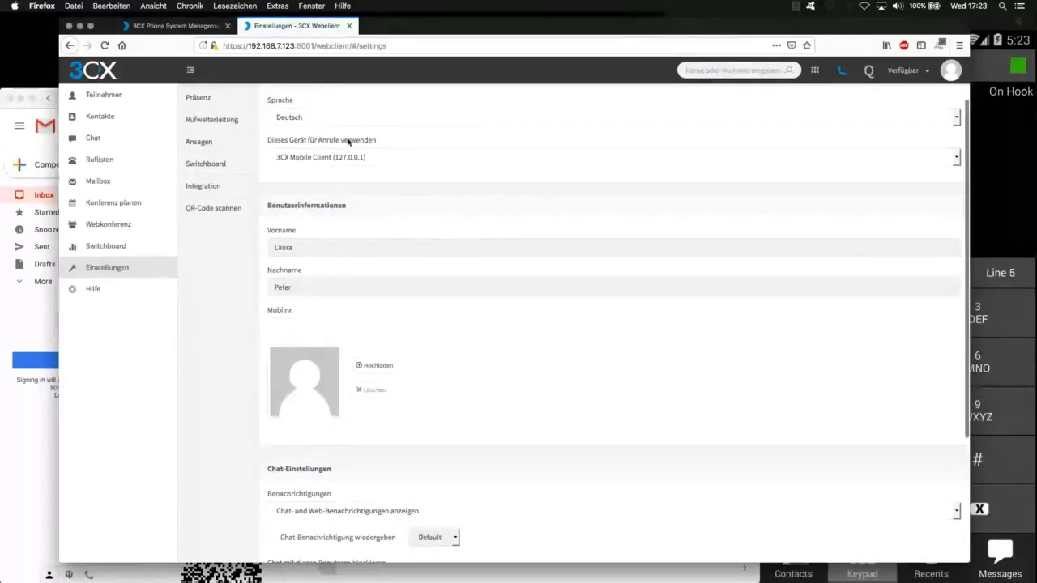
{"action": "scroll", "coordinate": [361, 150], "scroll_direction": "up", "scroll_amount": 2}
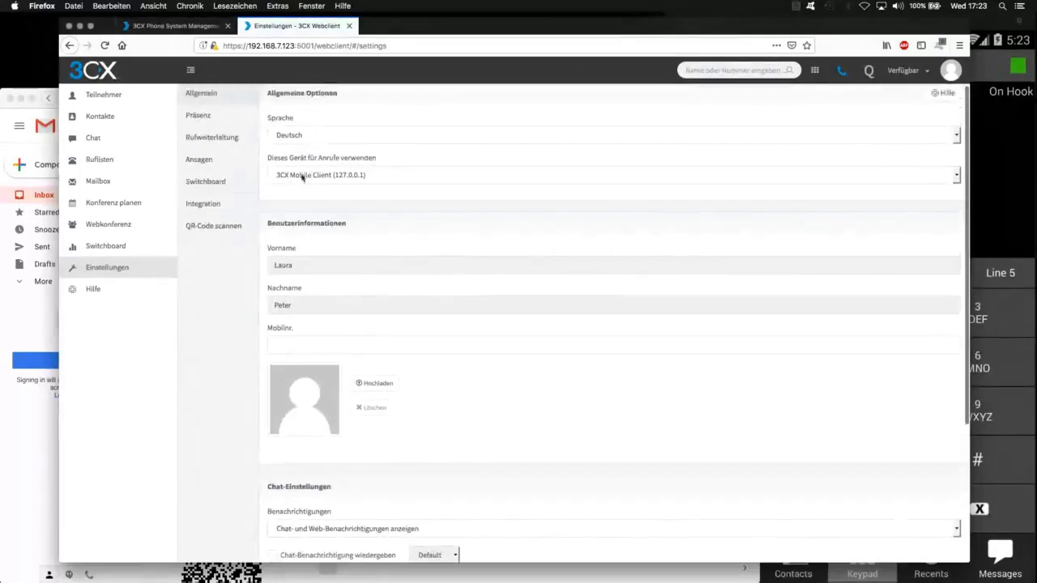
{"action": "left_click", "coordinate": [381, 177]}
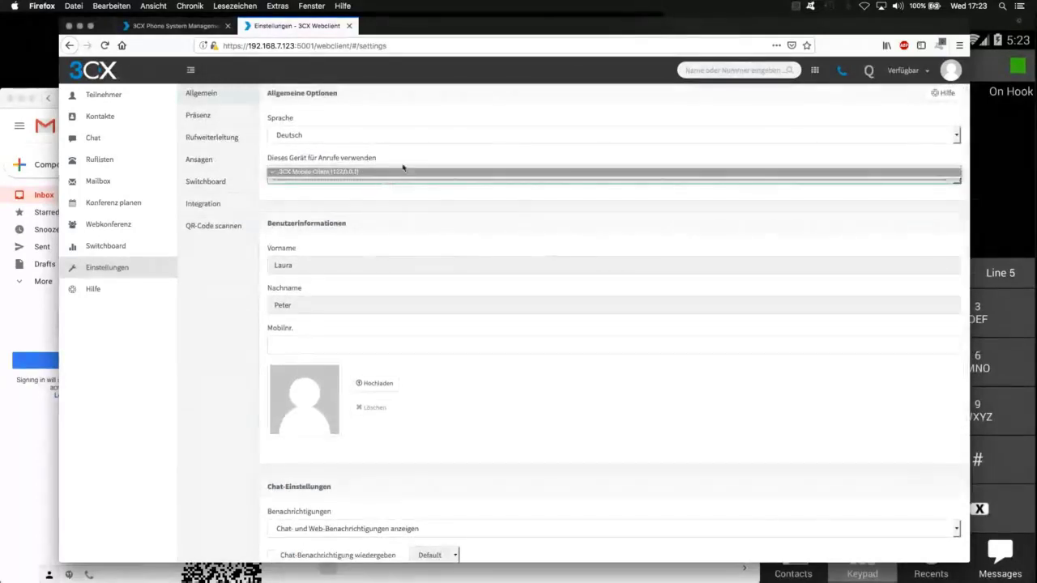
{"action": "left_click", "coordinate": [397, 166]}
Step: Review the Präsenz, Rufweiterleitung, Ansagen and Switchboard call-filter settings pages
{"action": "left_click", "coordinate": [199, 117]}
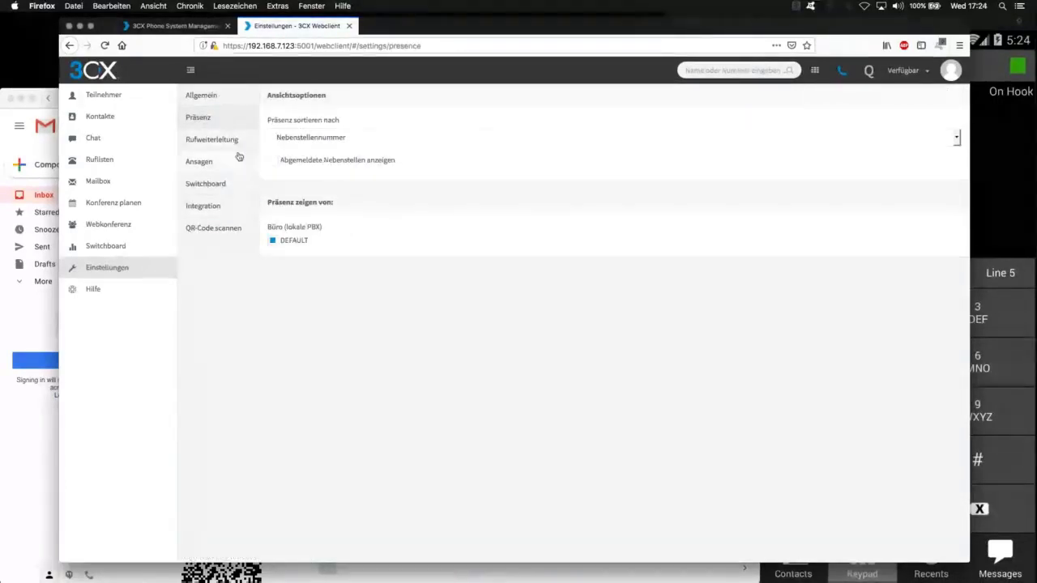
{"action": "left_click", "coordinate": [230, 147]}
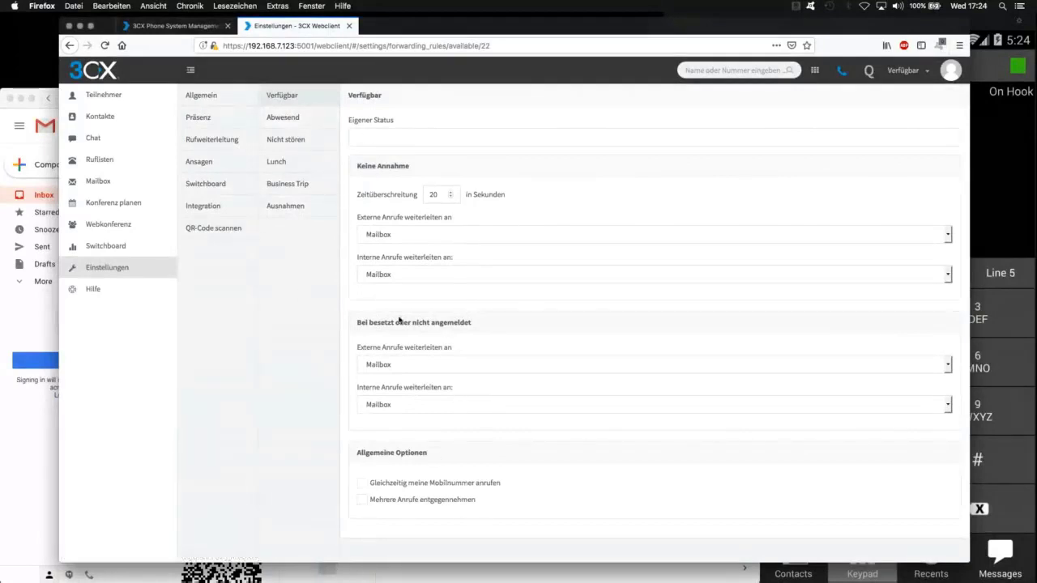
{"action": "left_click", "coordinate": [214, 166]}
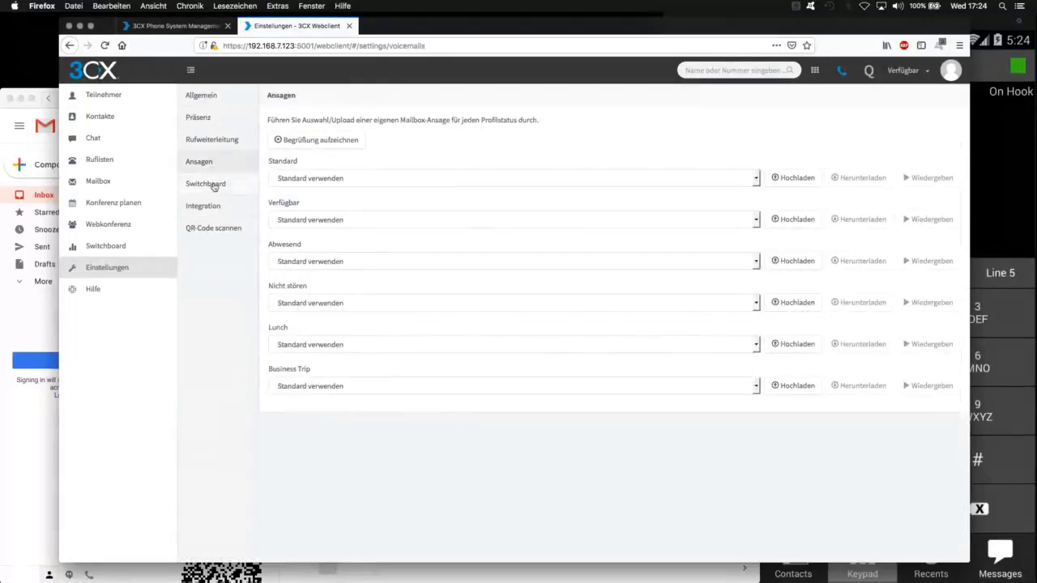
{"action": "left_click", "coordinate": [214, 188]}
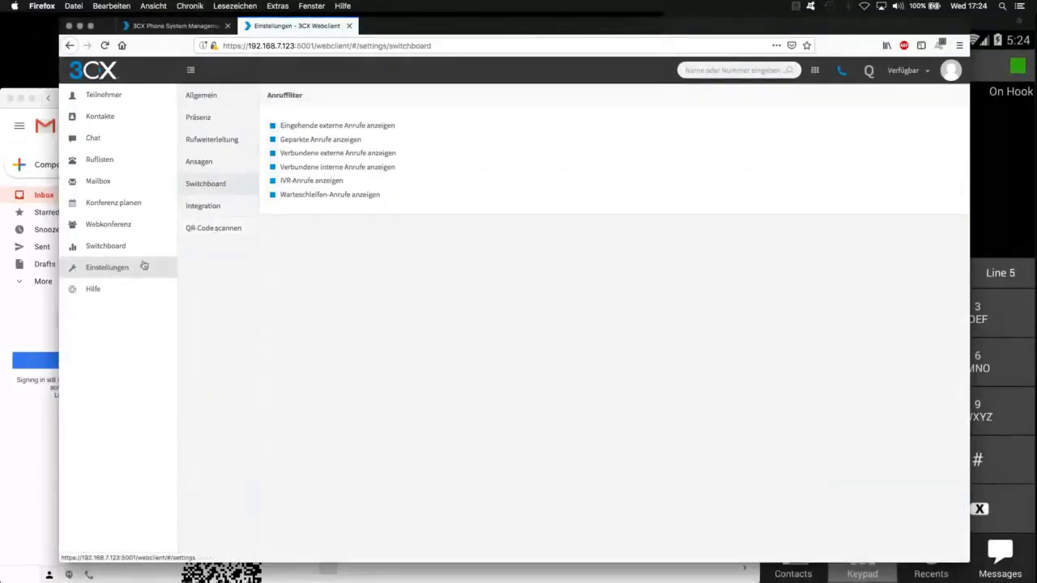
Step: Show the mobile-client setup QR code and check the calling device, then return to the console
{"action": "left_click", "coordinate": [207, 229]}
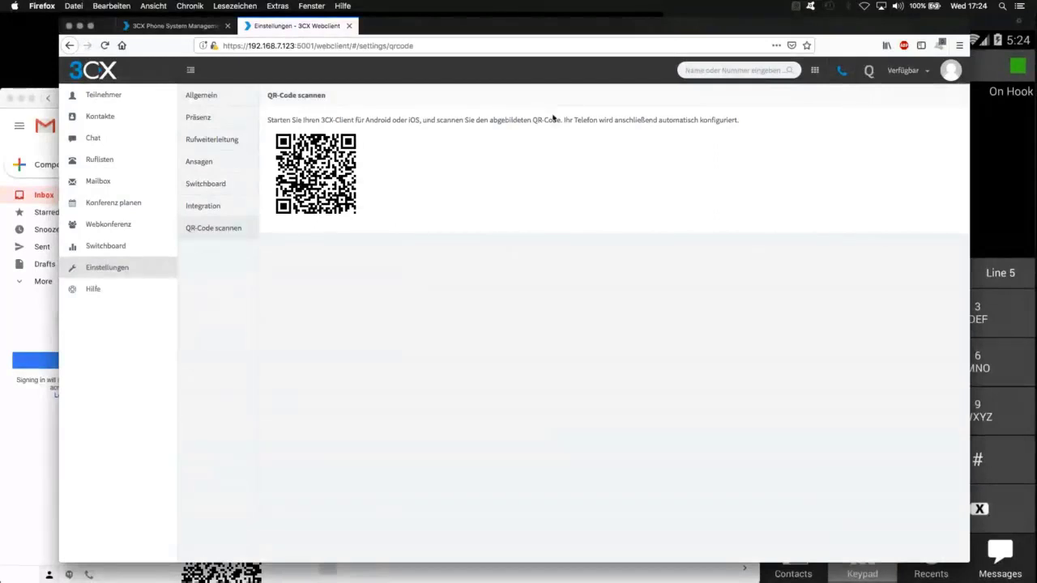
{"action": "left_click", "coordinate": [843, 74]}
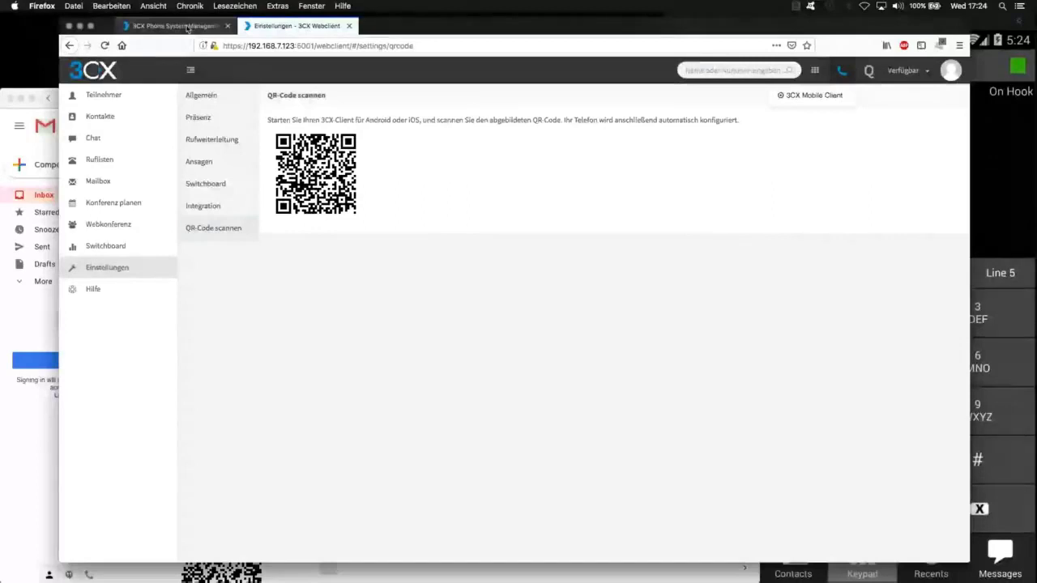
{"action": "left_click", "coordinate": [188, 27]}
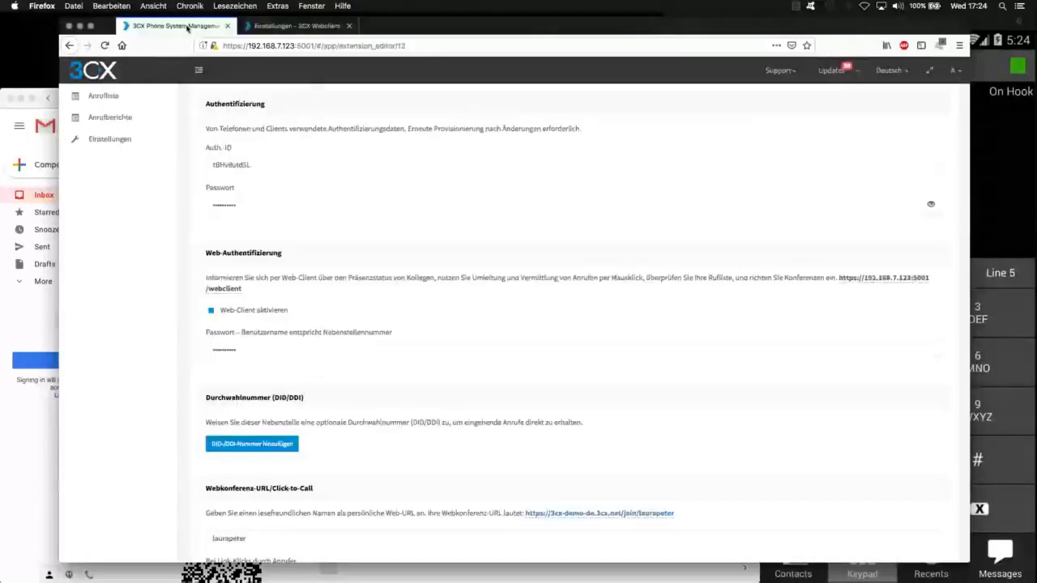
Step: Open the general PBX parameters from the management console's settings overview
{"action": "left_click", "coordinate": [110, 139]}
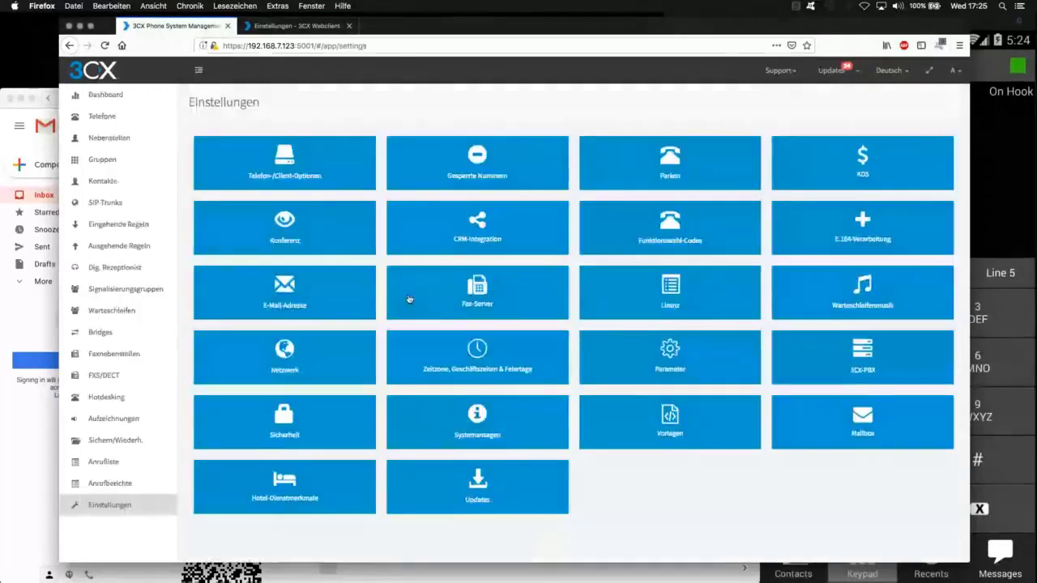
{"action": "left_click", "coordinate": [290, 162]}
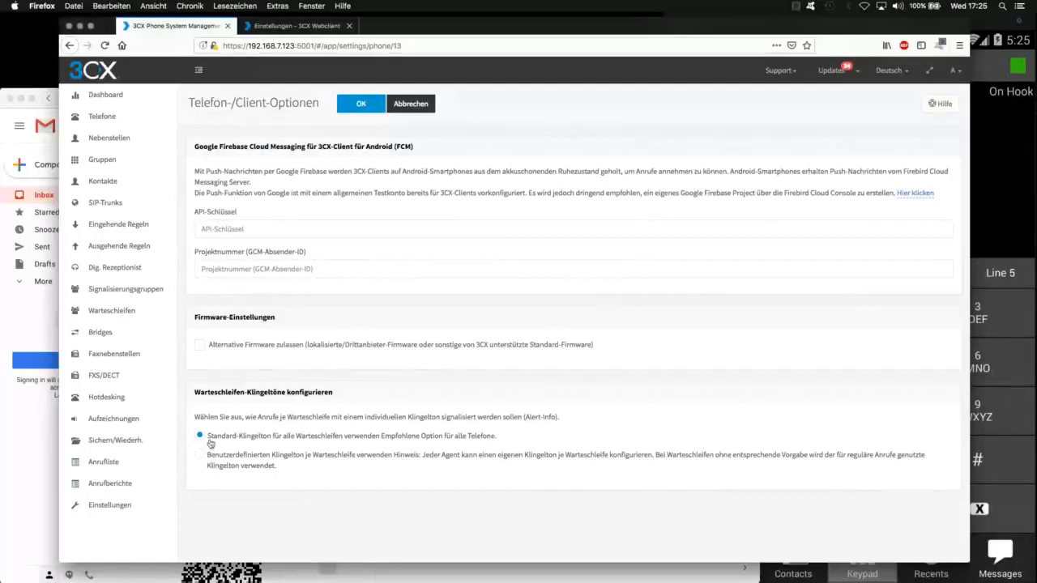
{"action": "left_click", "coordinate": [135, 505]}
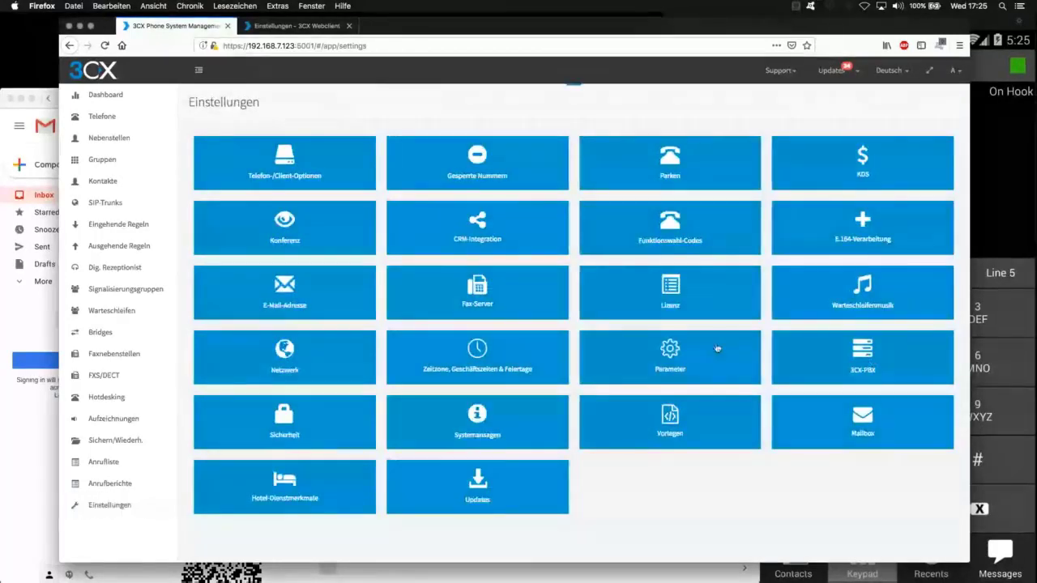
{"action": "left_click", "coordinate": [717, 348]}
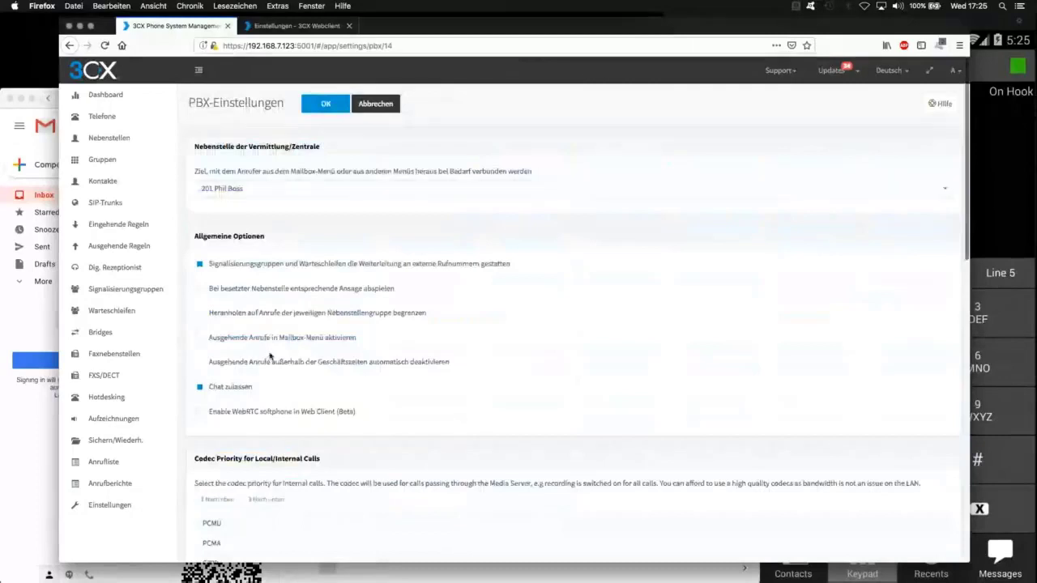
{"action": "scroll", "coordinate": [270, 357], "scroll_direction": "down", "scroll_amount": 9}
{"action": "scroll", "coordinate": [270, 357], "scroll_direction": "down", "scroll_amount": 10}
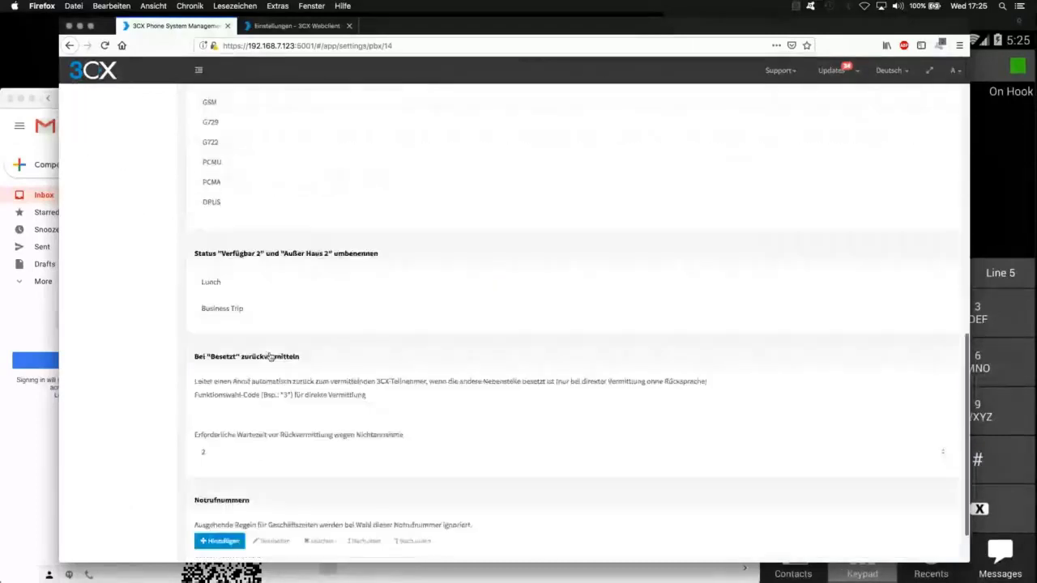
{"action": "scroll", "coordinate": [270, 354], "scroll_direction": "up", "scroll_amount": 15}
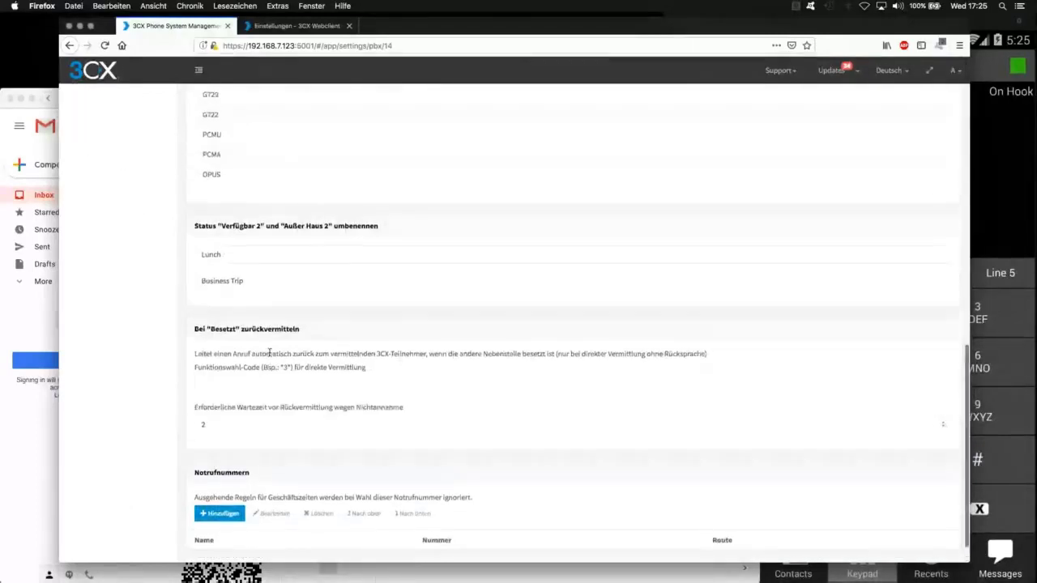
{"action": "scroll", "coordinate": [270, 357], "scroll_direction": "up", "scroll_amount": 1}
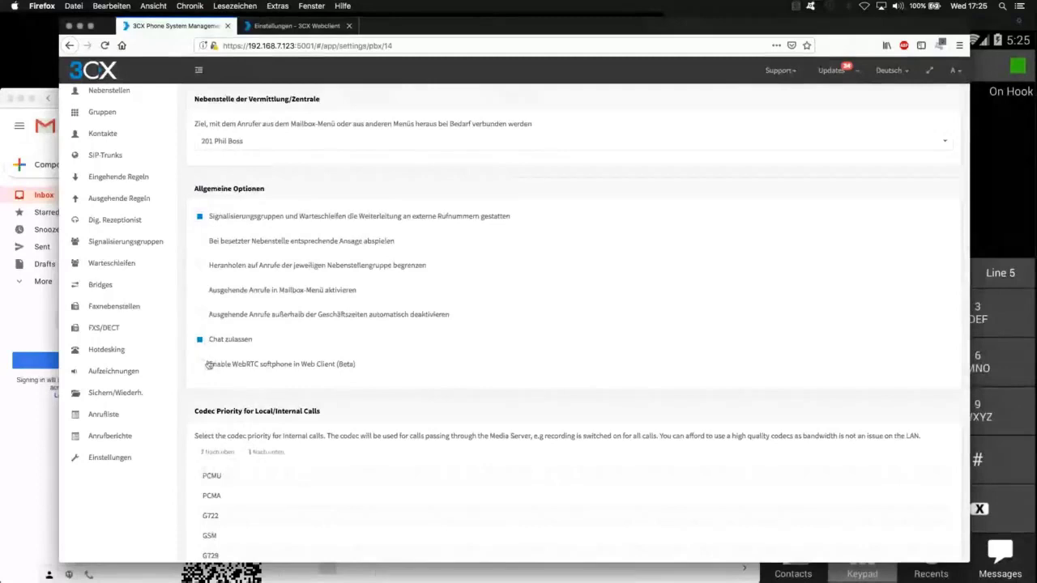
Step: Enable 'Enable WebRTC softphone in Web Client (Beta)' and save the PBX settings
{"action": "left_click_drag", "start_coordinate": [211, 367], "coordinate": [348, 368]}
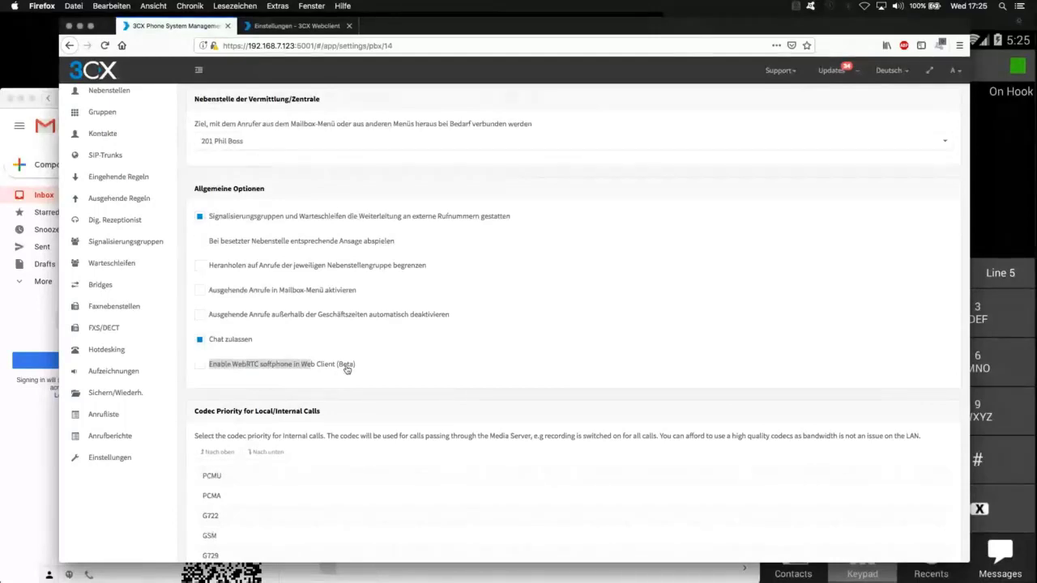
{"action": "left_click", "coordinate": [202, 368]}
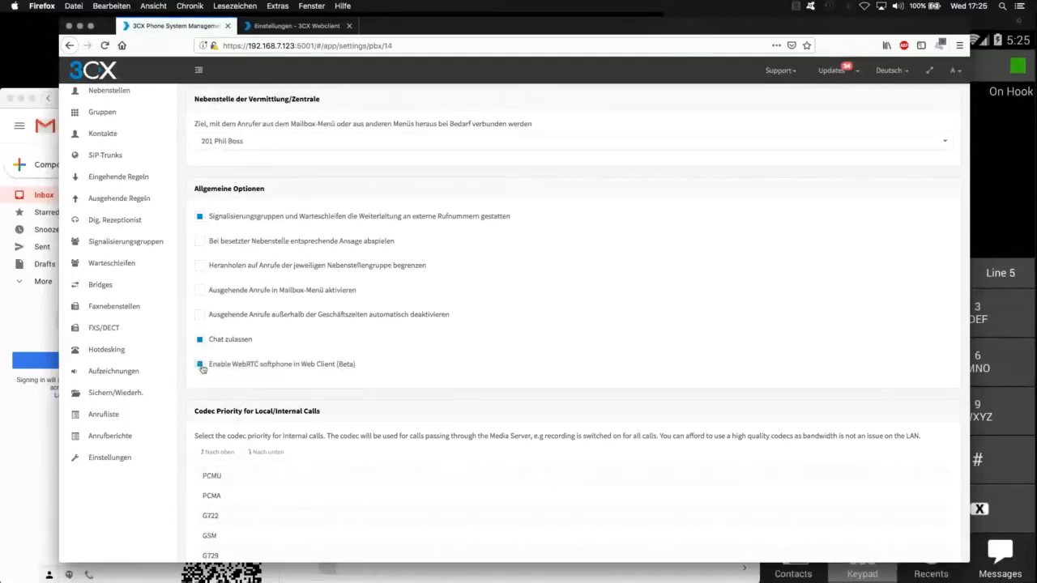
{"action": "scroll", "coordinate": [203, 368], "scroll_direction": "up", "scroll_amount": 2}
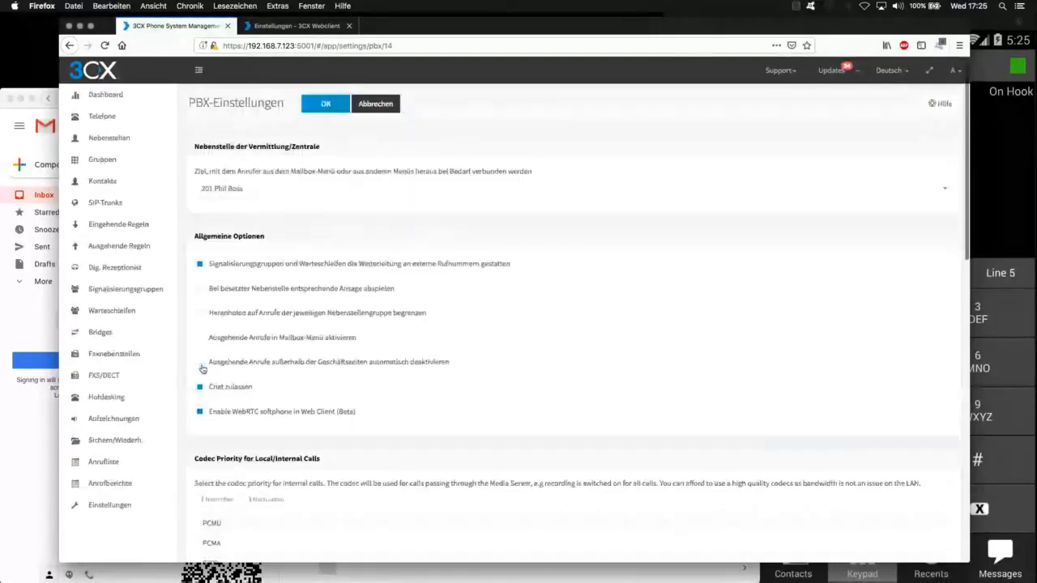
{"action": "left_click", "coordinate": [320, 112]}
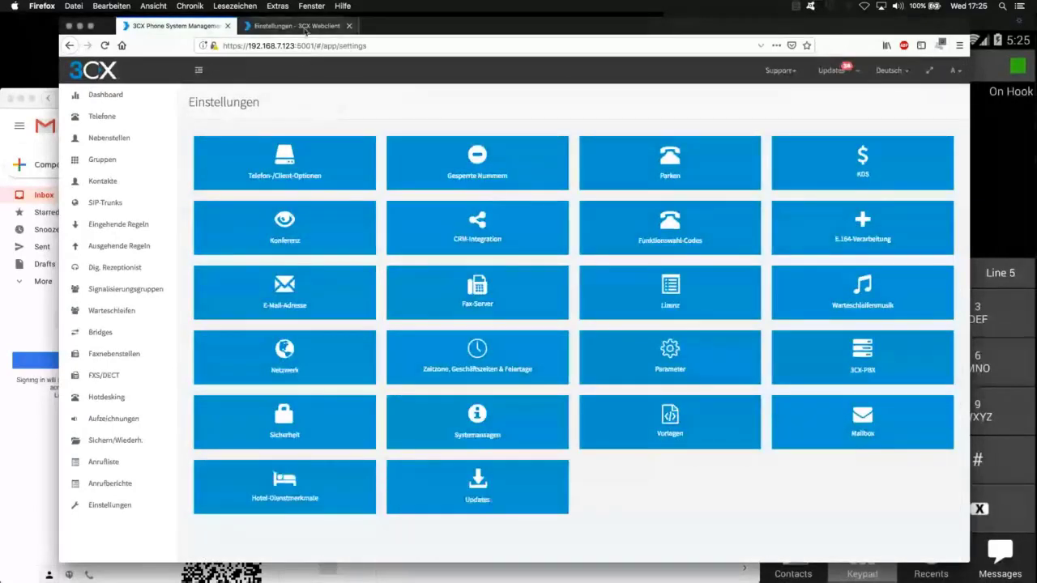
{"action": "left_click", "coordinate": [305, 26]}
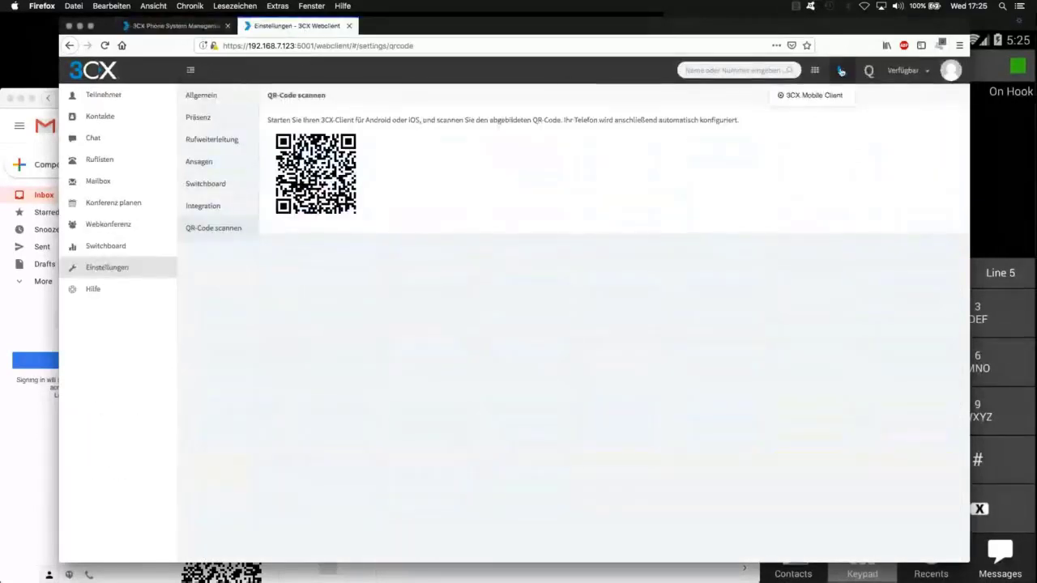
Step: Reload the web client, set 3CX Webclient as the calling device, and show Teilnehmer
{"action": "left_click", "coordinate": [104, 45]}
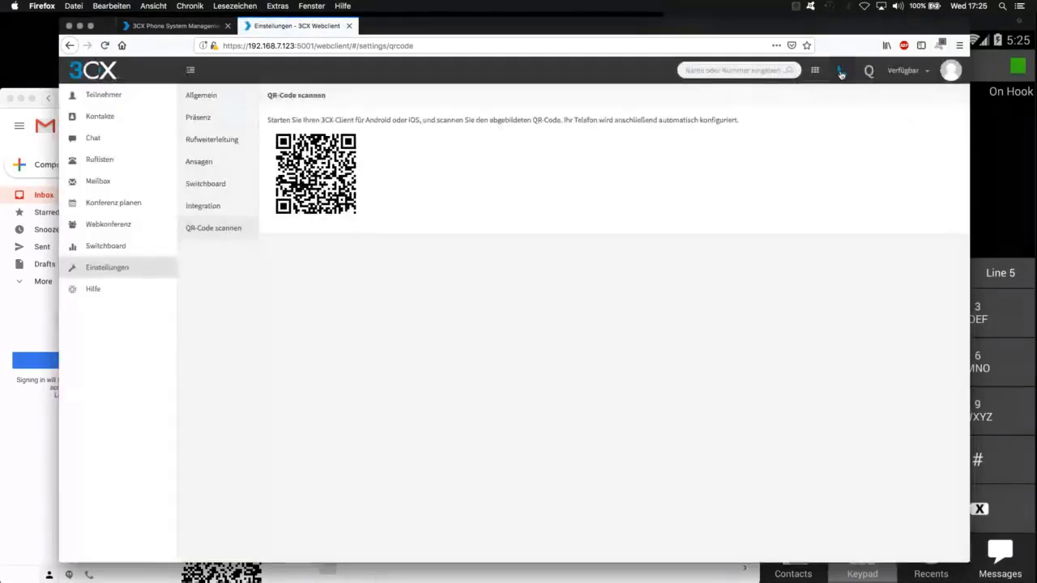
{"action": "left_click", "coordinate": [842, 72]}
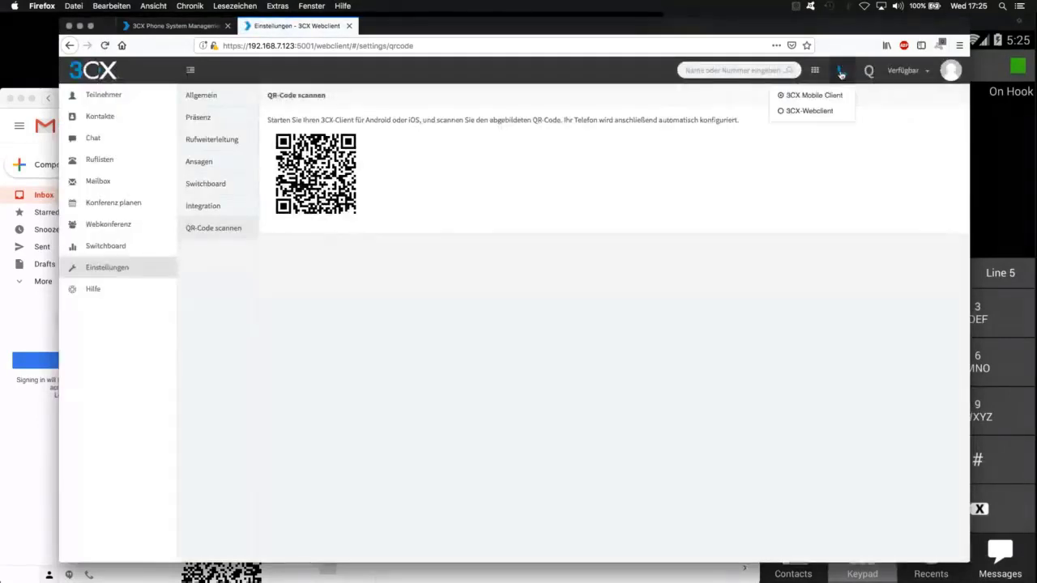
{"action": "left_click", "coordinate": [785, 112]}
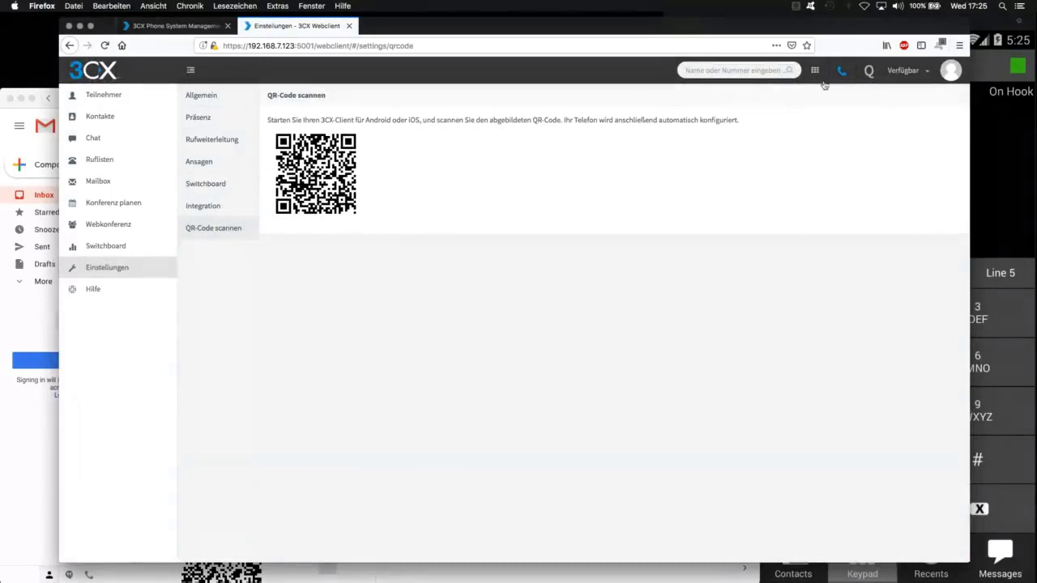
{"action": "left_click", "coordinate": [128, 101]}
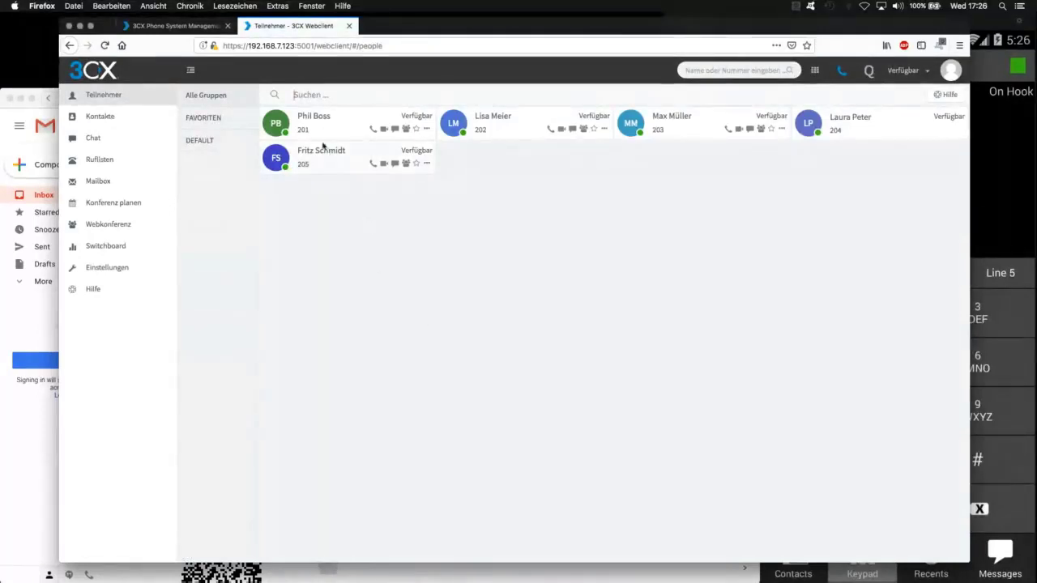
Step: Call extension 202 from the web client, answer in the 3CX client, and hang up
{"action": "left_click", "coordinate": [456, 127]}
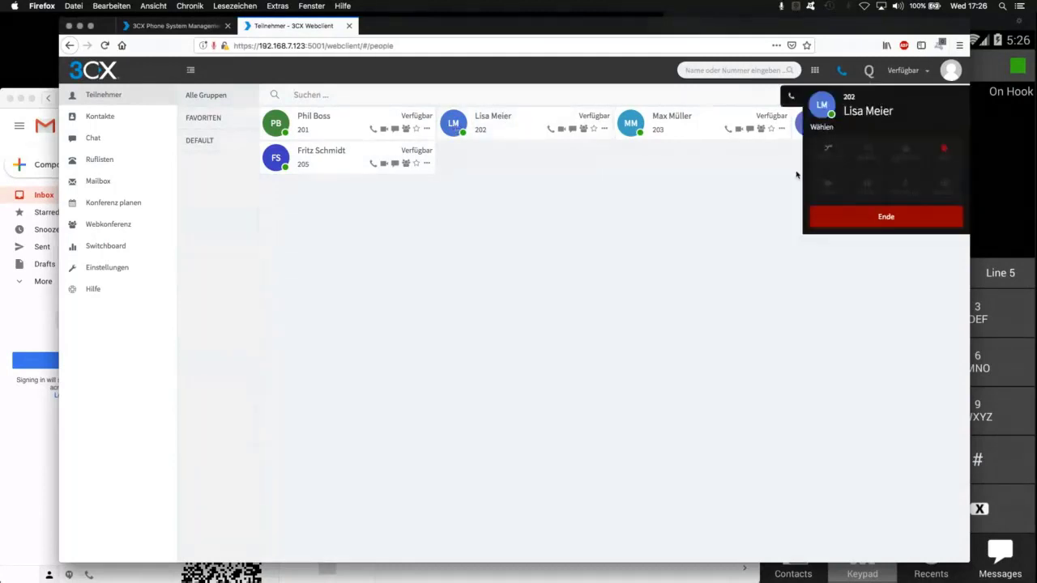
{"action": "left_click", "coordinate": [884, 217]}
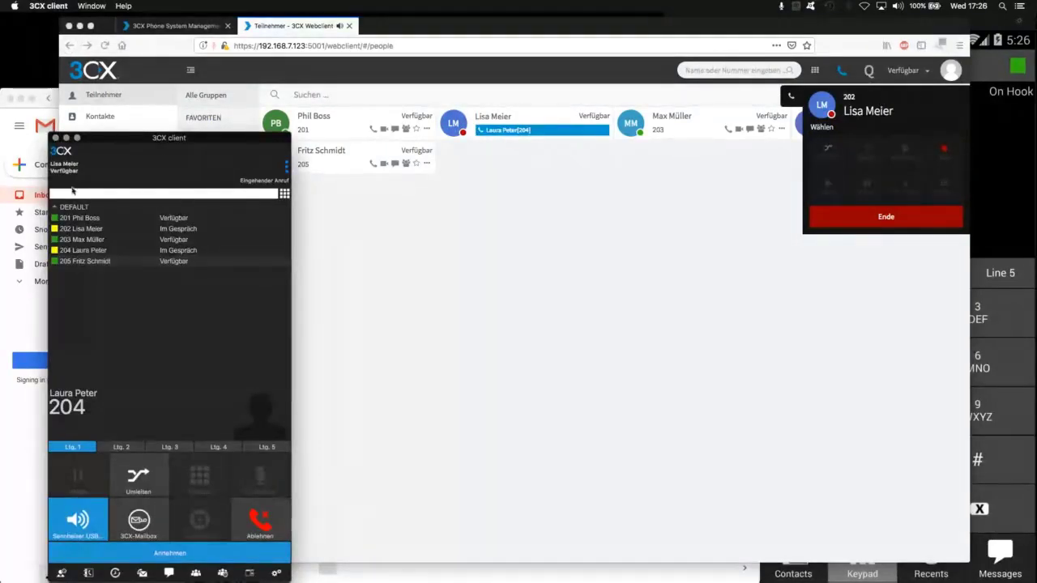
{"action": "left_click", "coordinate": [143, 552]}
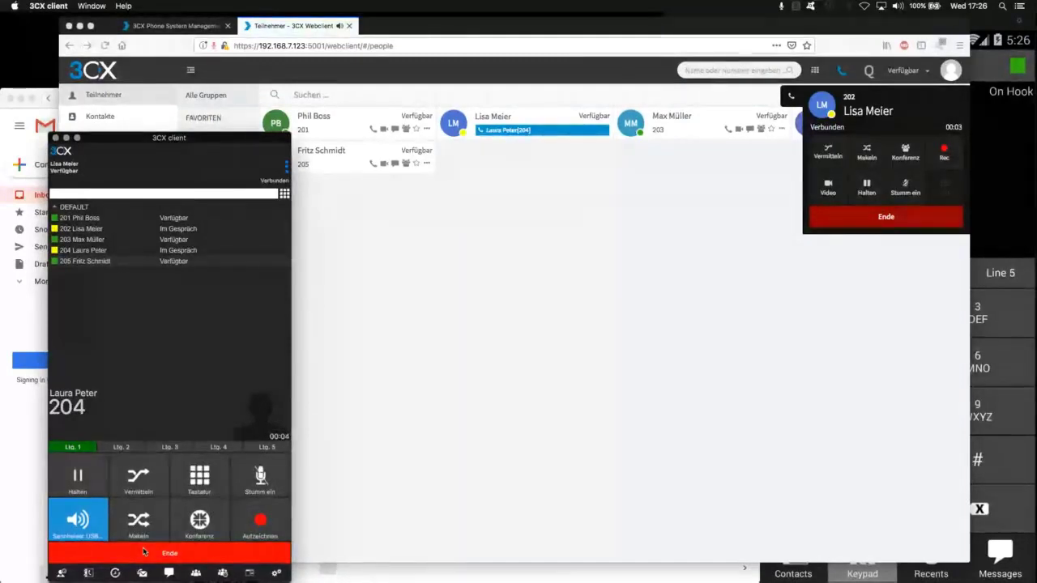
{"action": "left_click", "coordinate": [143, 552]}
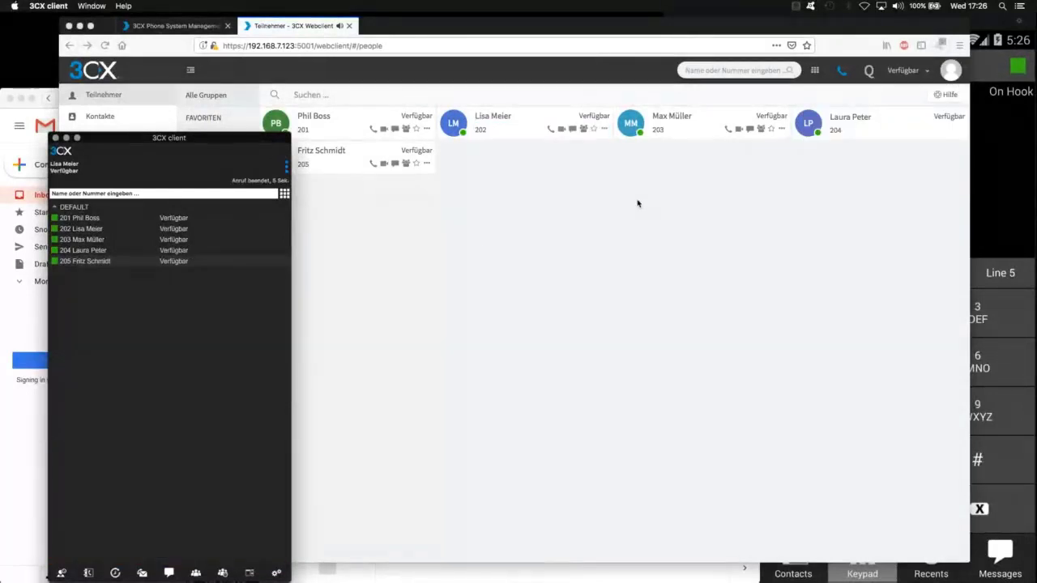
Step: Call extension 204 back from the 3CX client and end the call
{"action": "left_click", "coordinate": [82, 253]}
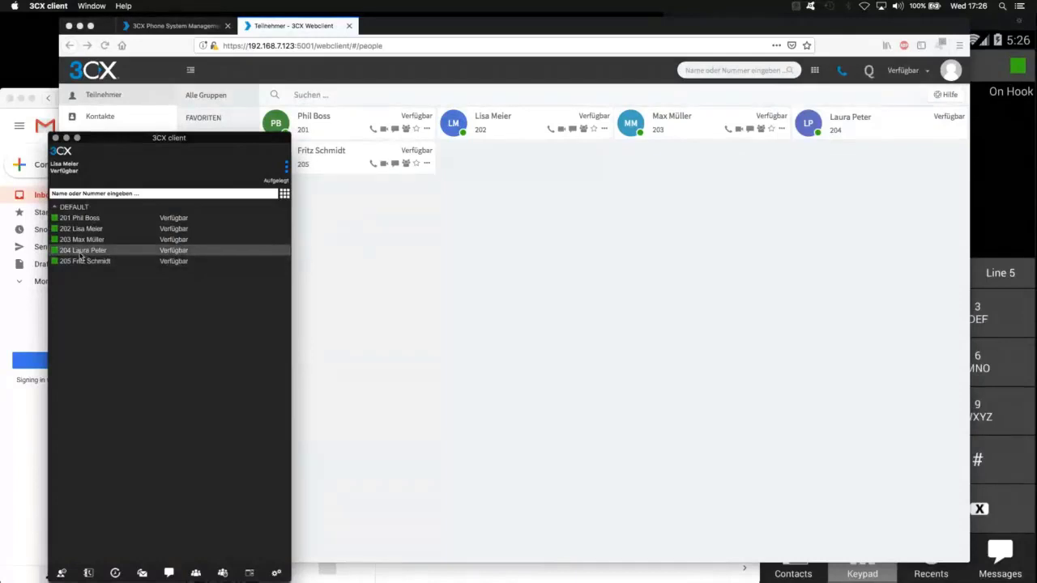
{"action": "double_click", "coordinate": [81, 253]}
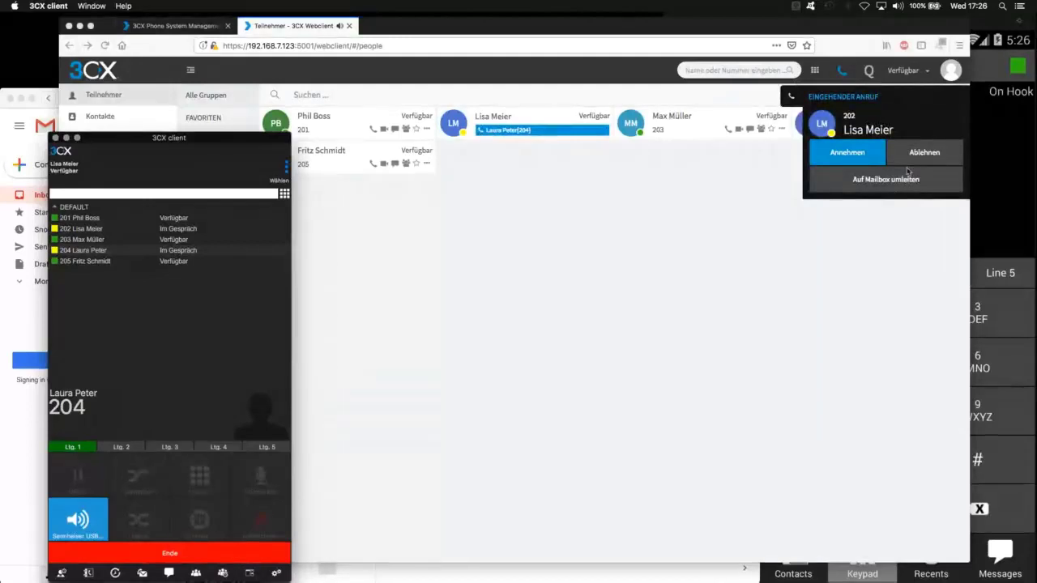
{"action": "left_click", "coordinate": [170, 555]}
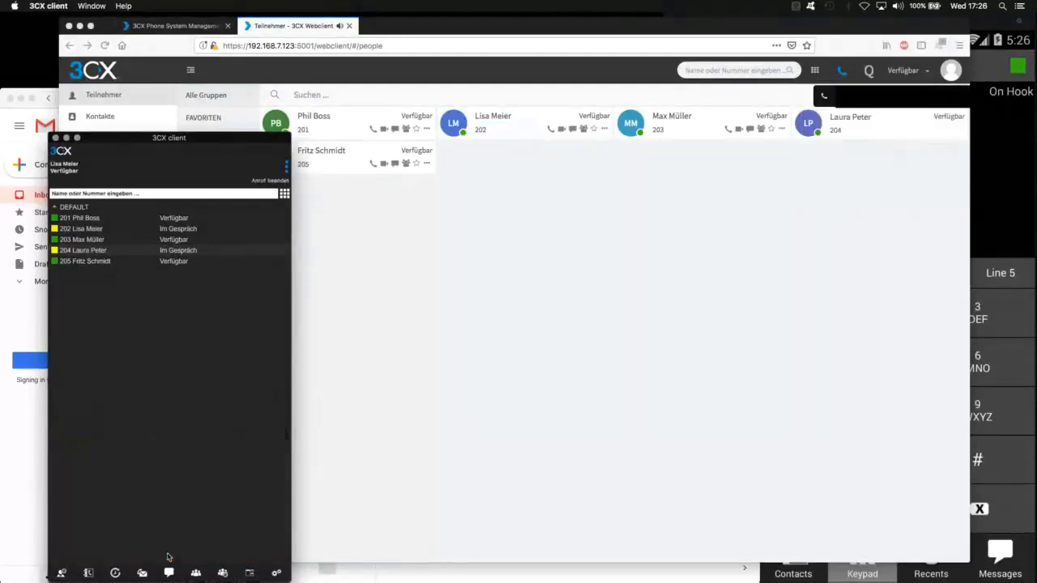
{"action": "left_click", "coordinate": [465, 277]}
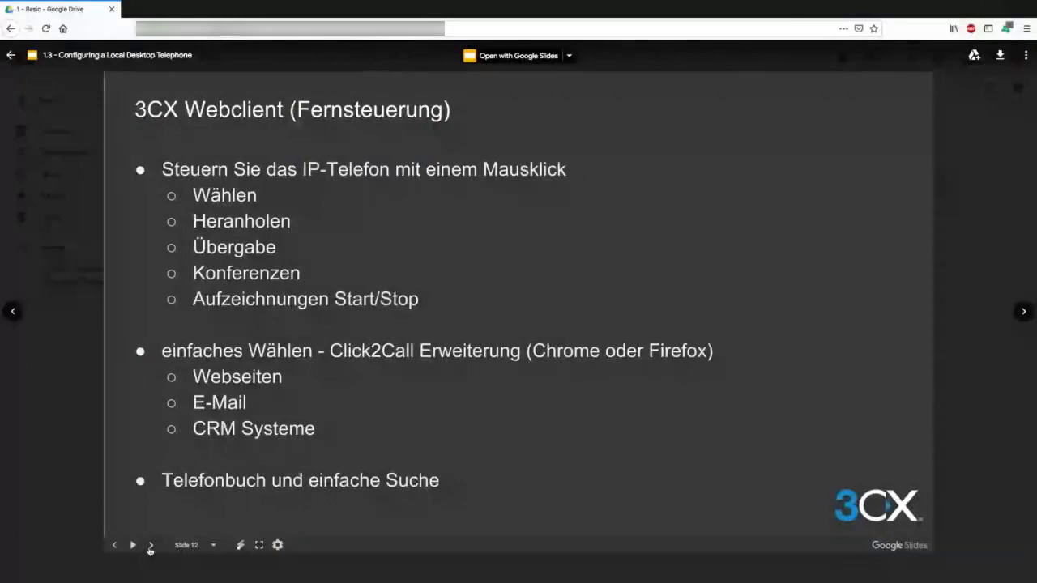
Step: Advance to slide 14 'Fernsteuerung (uaCSTA): Wählen' and briefly show the web client's dial keypad
{"action": "left_click", "coordinate": [150, 547]}
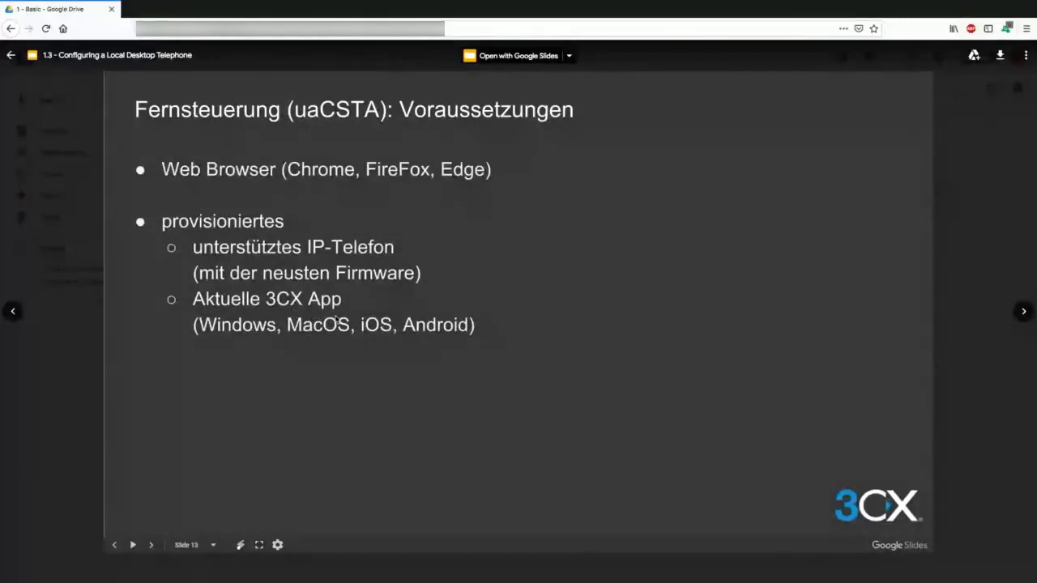
{"action": "left_click", "coordinate": [151, 545]}
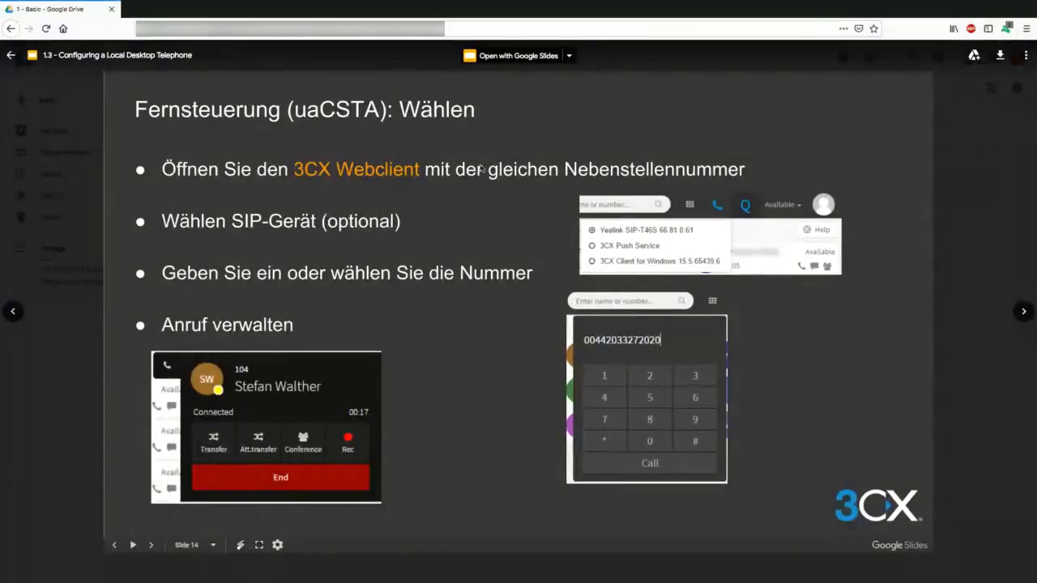
{"action": "key", "text": "ctrl+Right"}
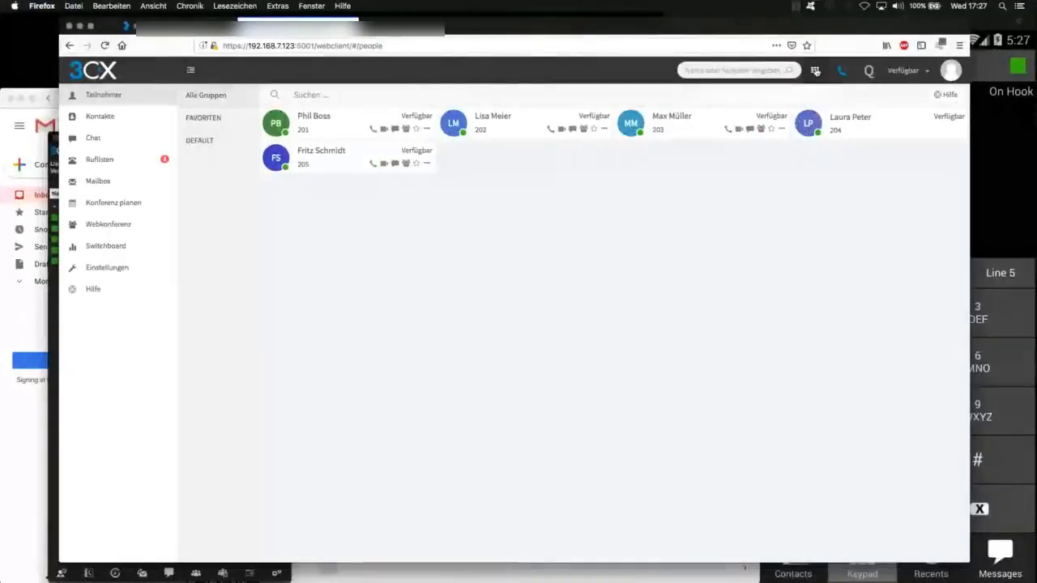
{"action": "left_click", "coordinate": [815, 71]}
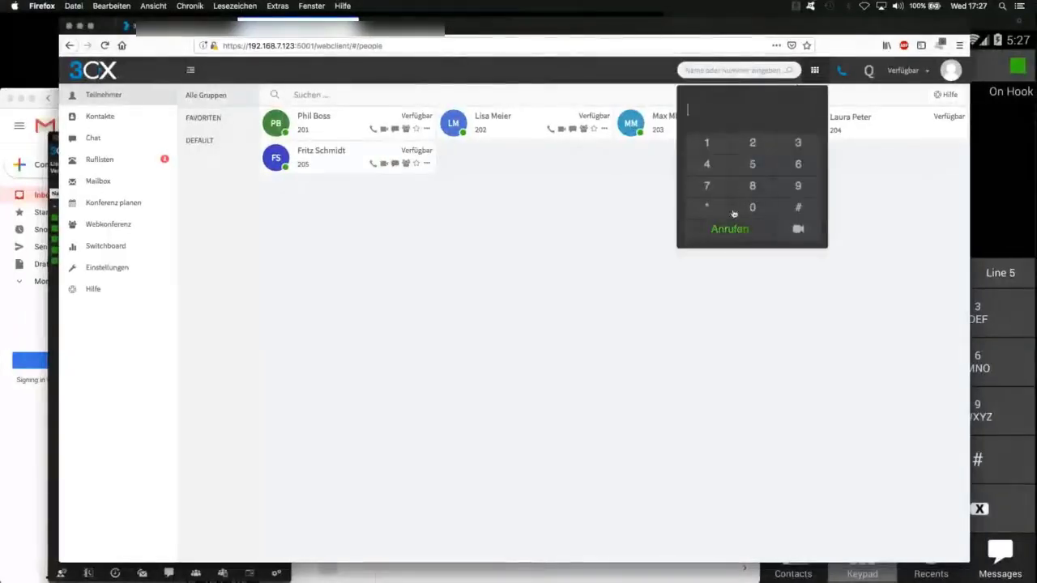
{"action": "left_click", "coordinate": [504, 205]}
{"action": "key", "text": "ctrl+Left"}
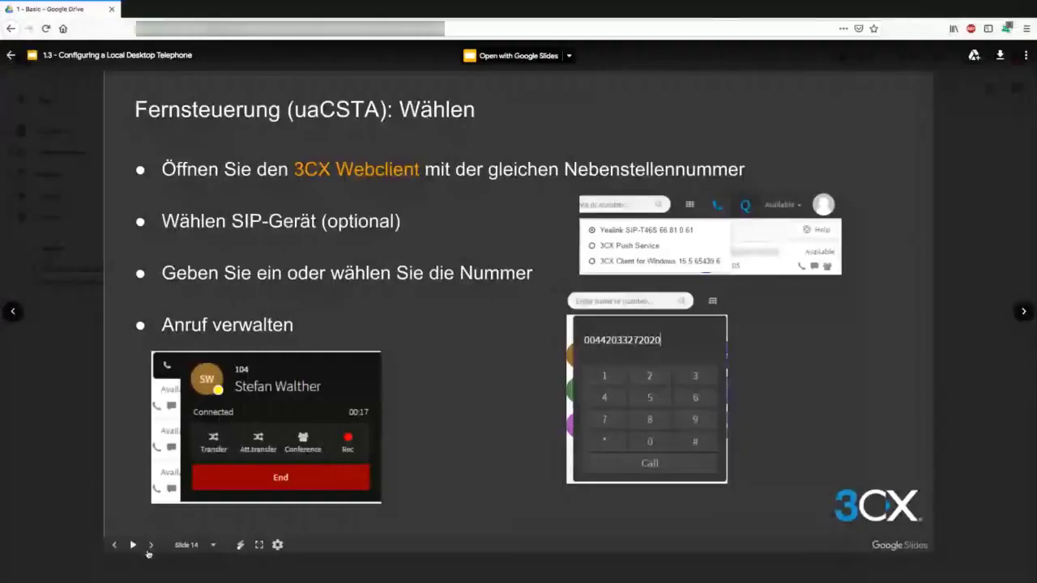
Step: Advance past the 'Antwort' slide to slide 16, 'Fernwartung (uaCSTA): Click2Call für Chrome'
{"action": "left_click", "coordinate": [150, 547]}
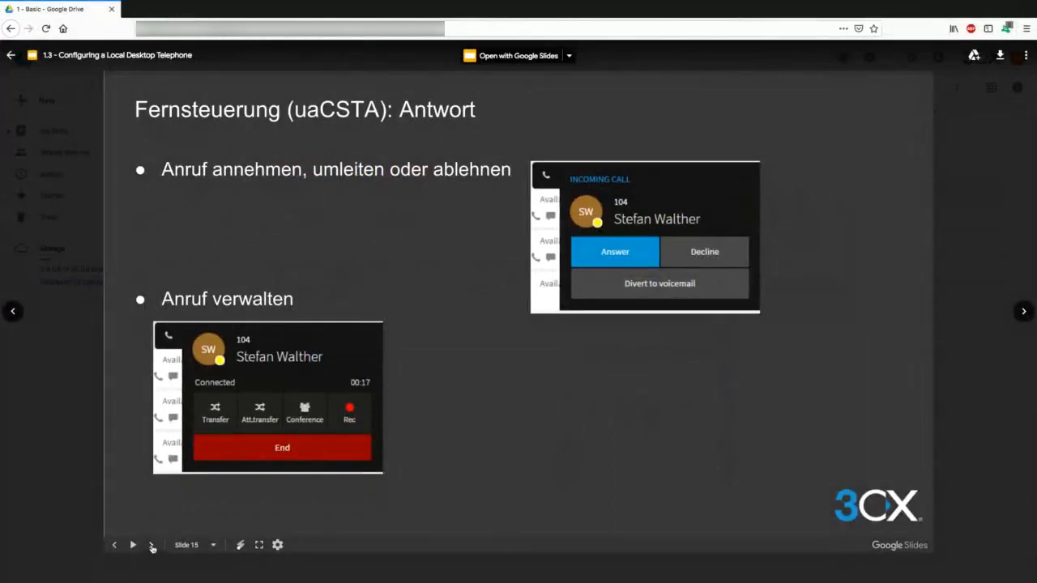
{"action": "left_click", "coordinate": [151, 547]}
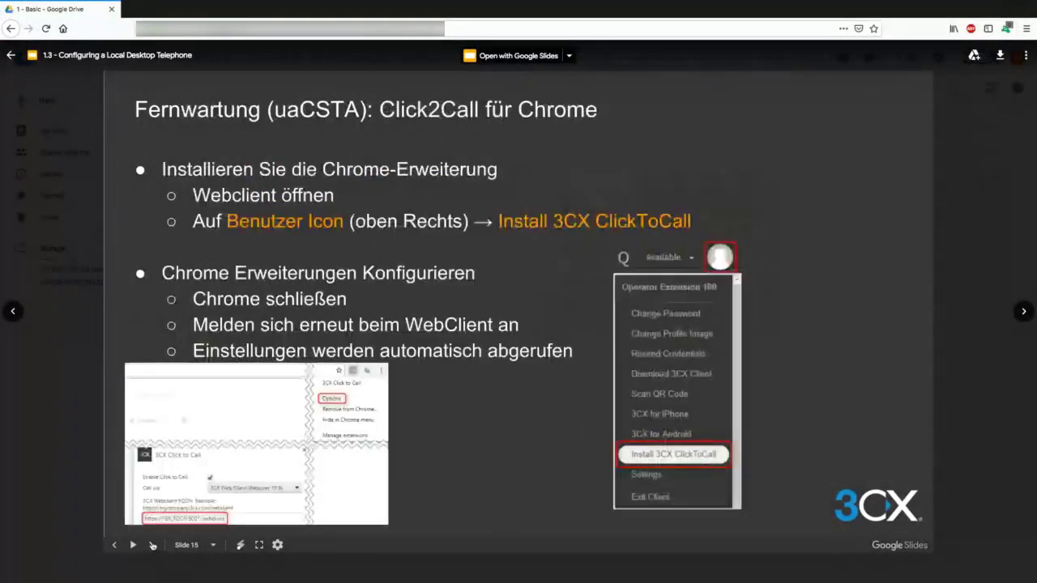